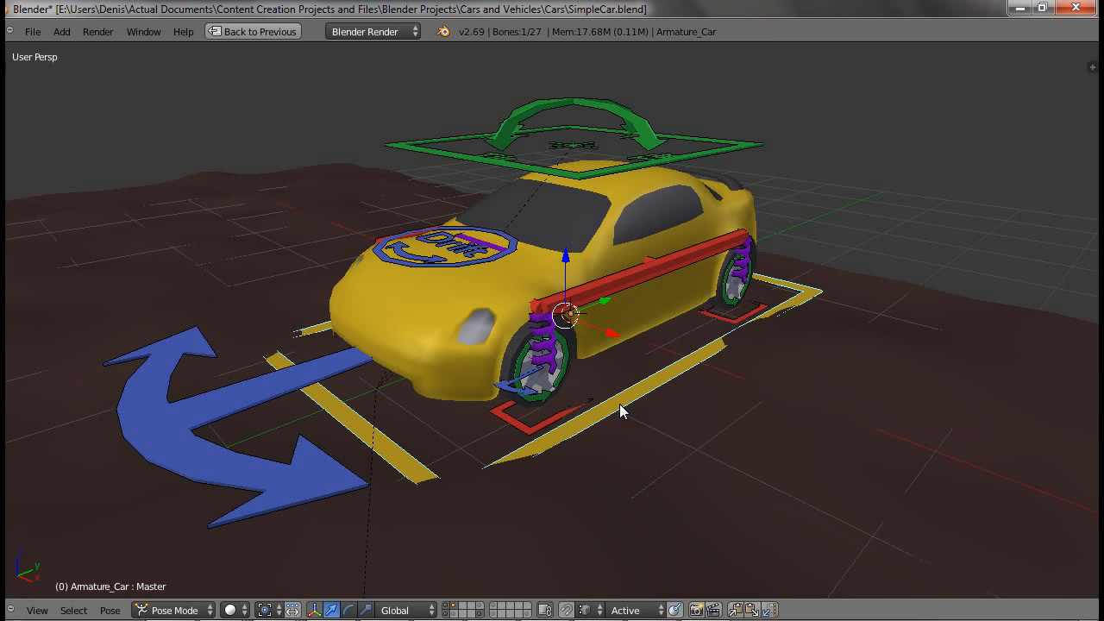
Look through the camera and try moving the car rig's Master bone along the global Y axis.
scroll(650, 359, "down", 3)
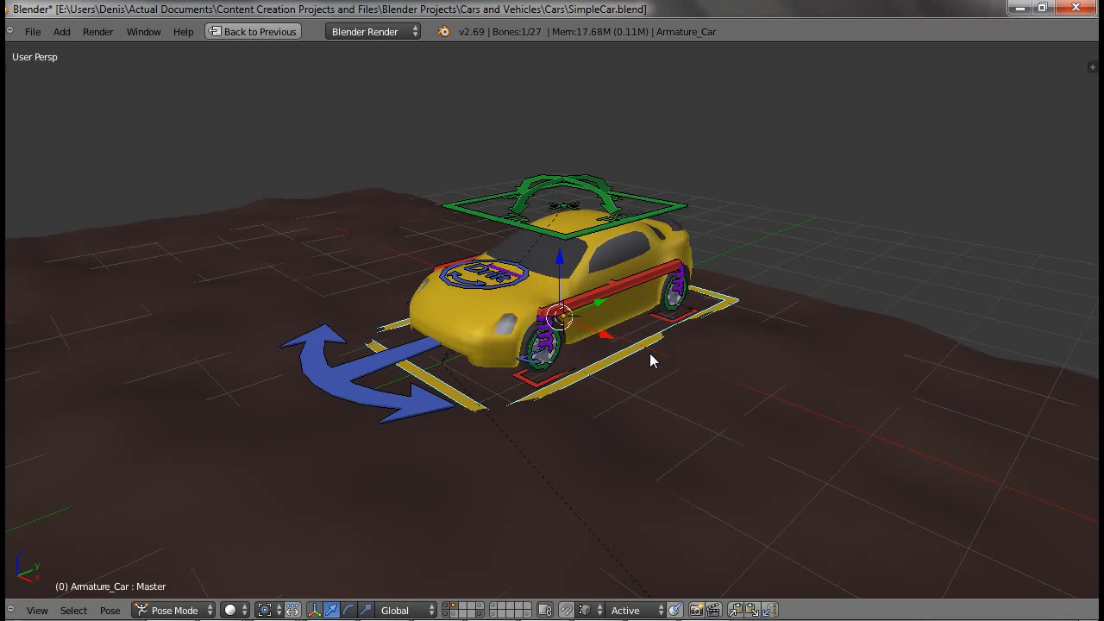
key("KP_0")
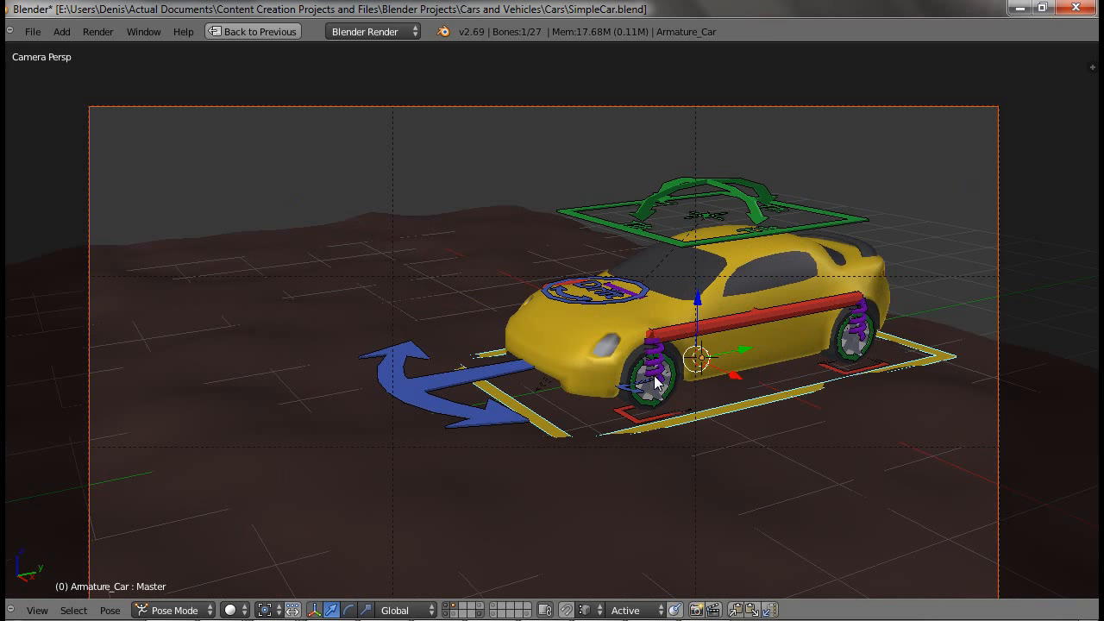
key("g")
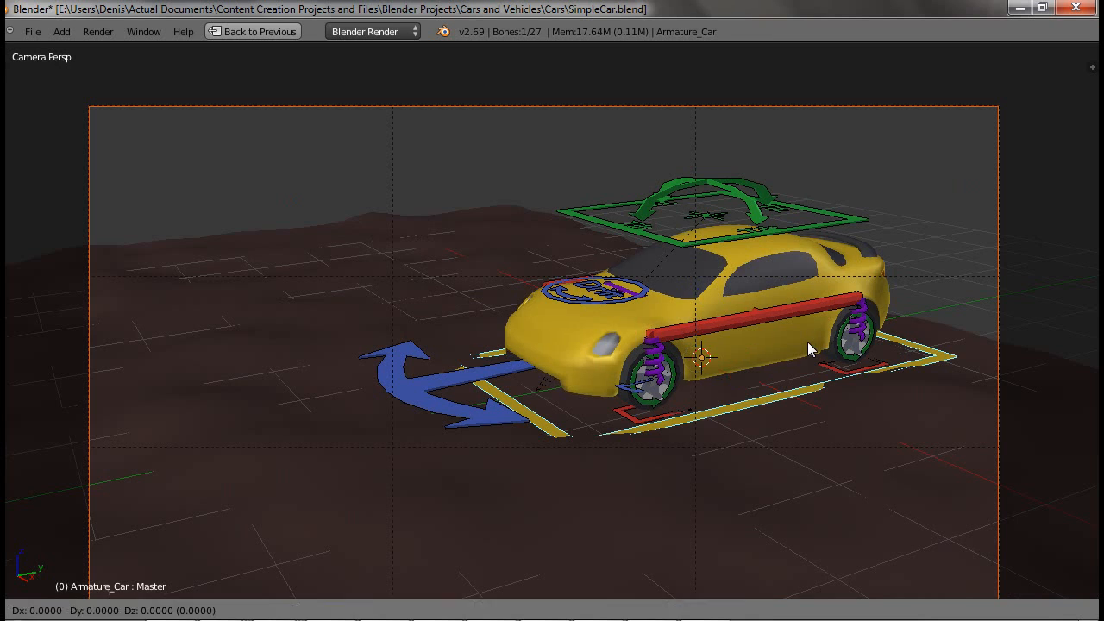
key("y")
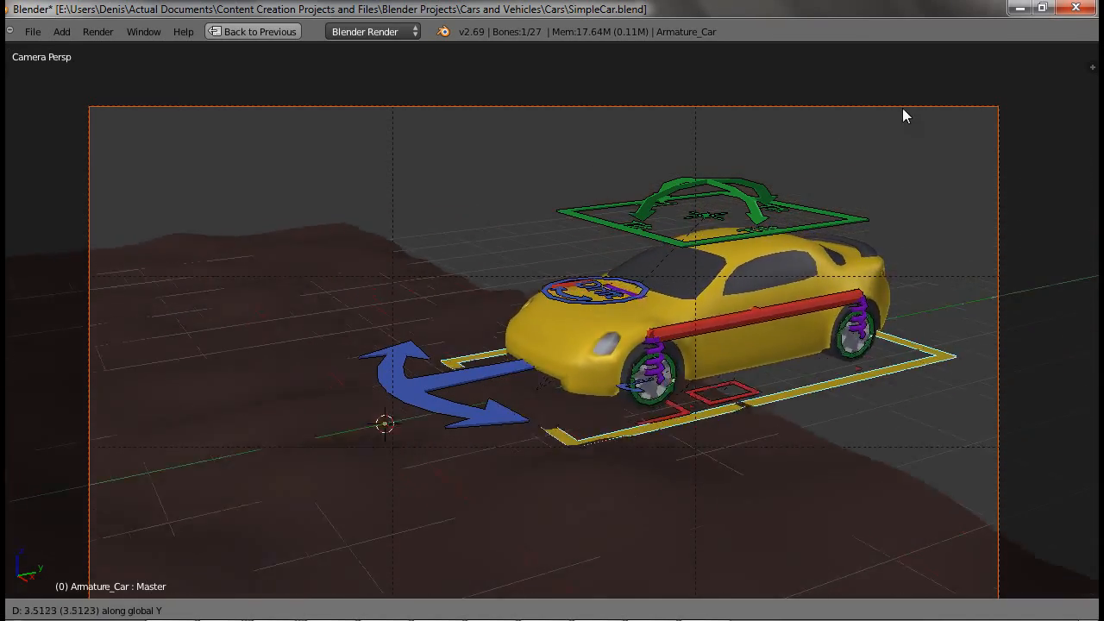
left_click(680, 229)
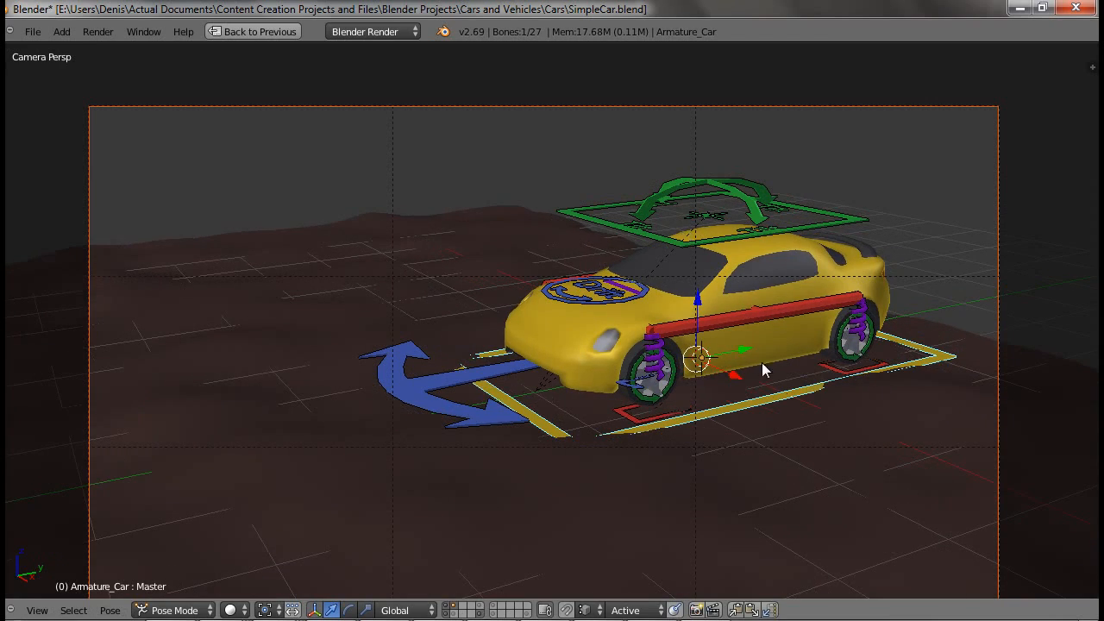
Inspect the bone constraints of Wheel_Base_F.L, and check the terrain Plane used as the target of its Shrinkwrap constraint.
middle_click_drag(761, 363, 699, 377)
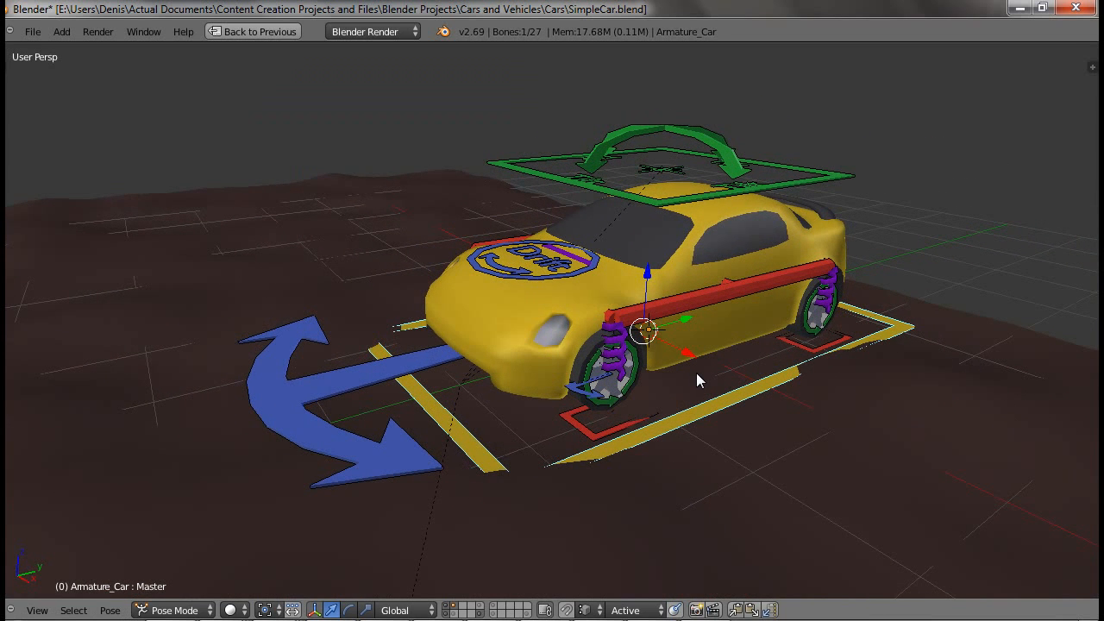
right_click(604, 441)
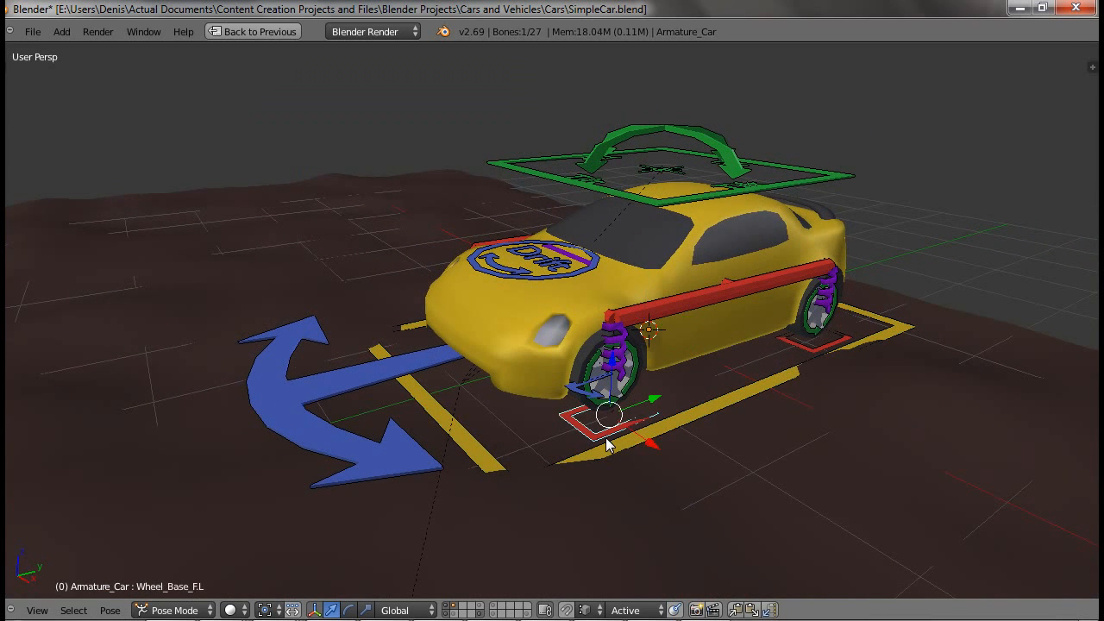
key("ctrl+Up")
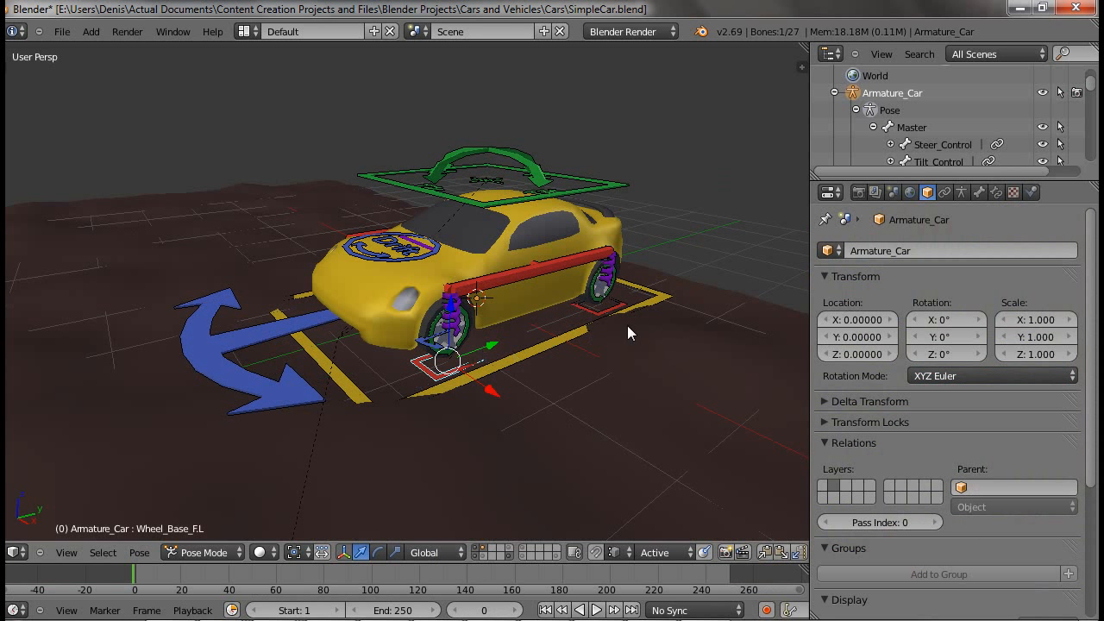
left_click(996, 192)
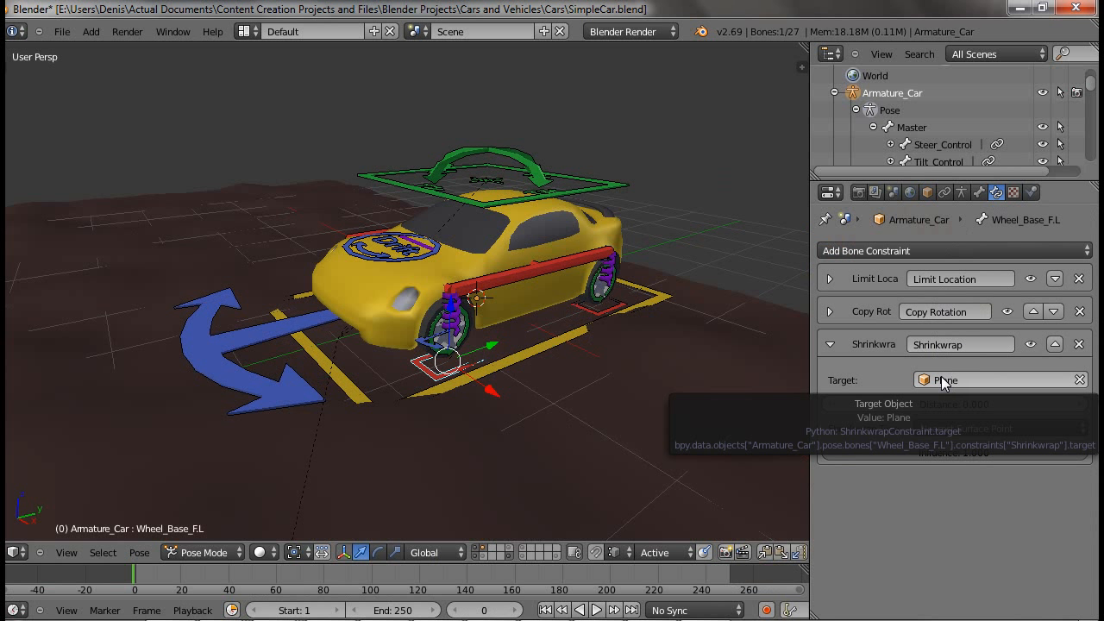
right_click(470, 428)
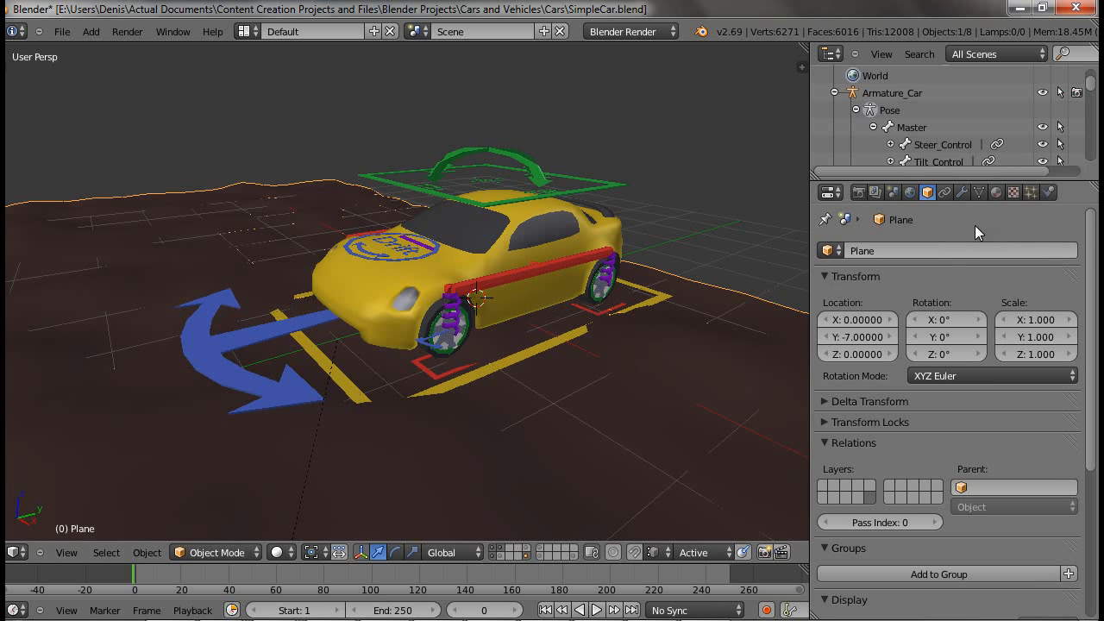
right_click(429, 361)
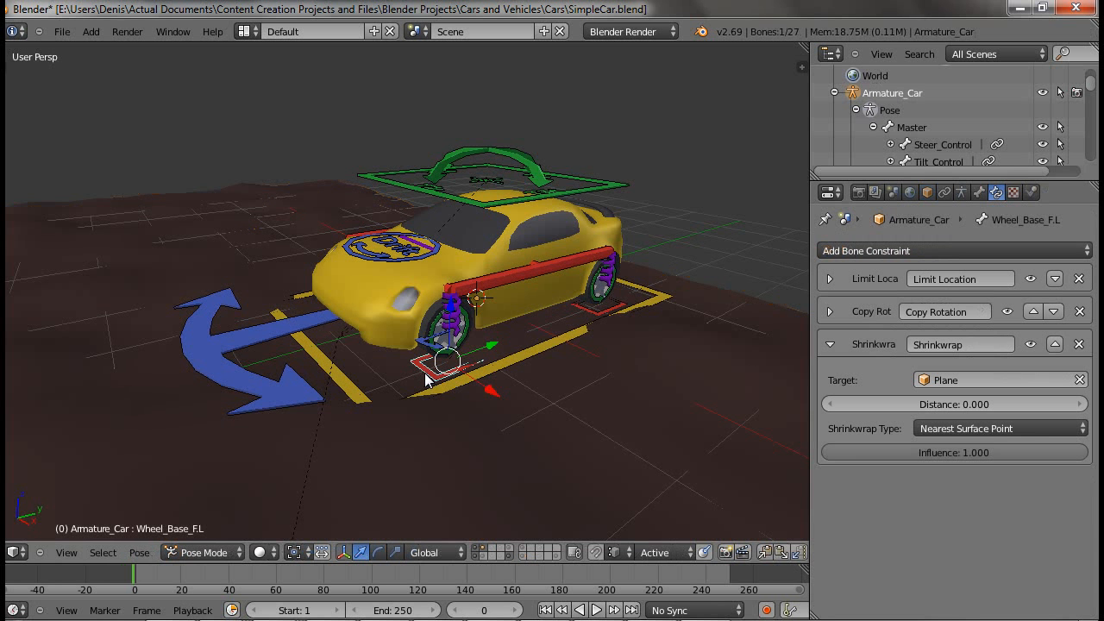
Disable the Shrinkwrap constraint on all four wheel base bones, front and back, on both sides of the car.
scroll(608, 402, "up", 1)
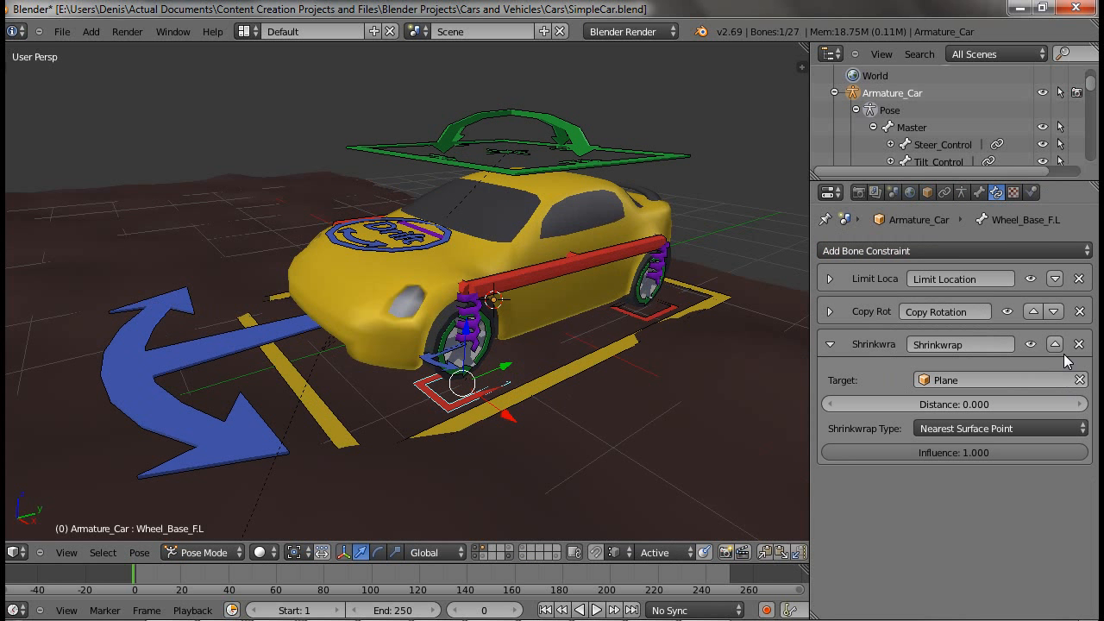
right_click(651, 312)
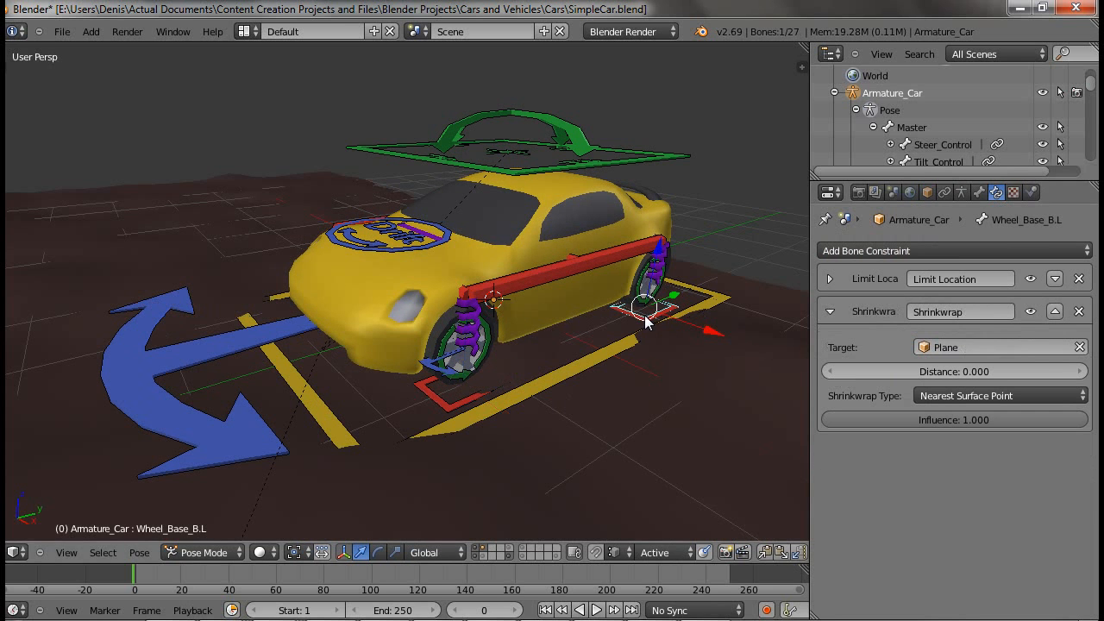
middle_click_drag(423, 399, 509, 466)
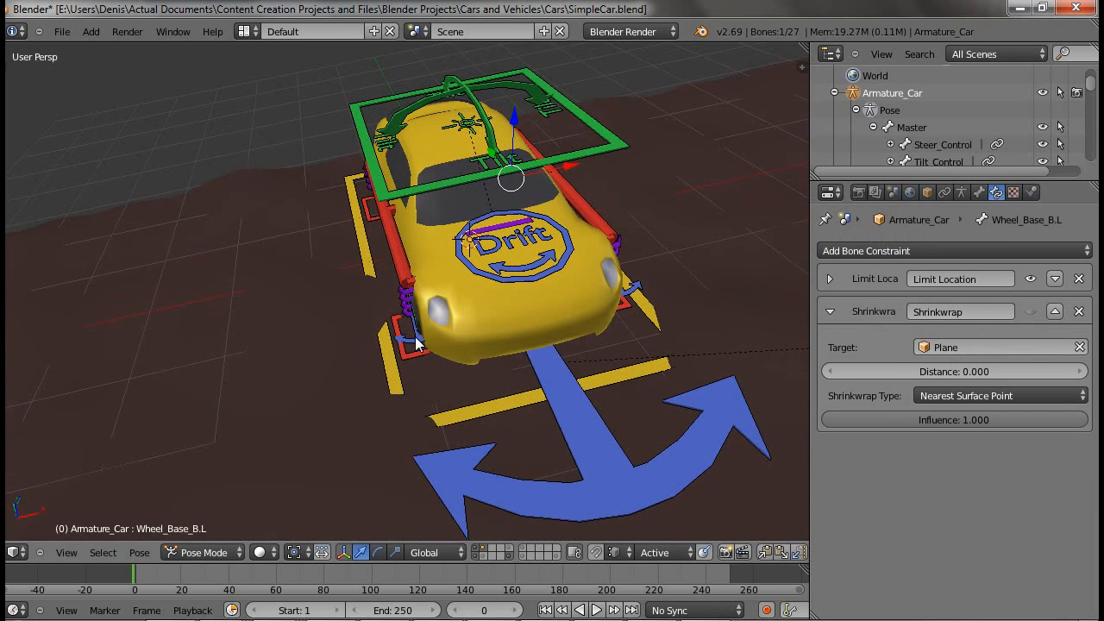
right_click(409, 352)
left_click(1031, 345)
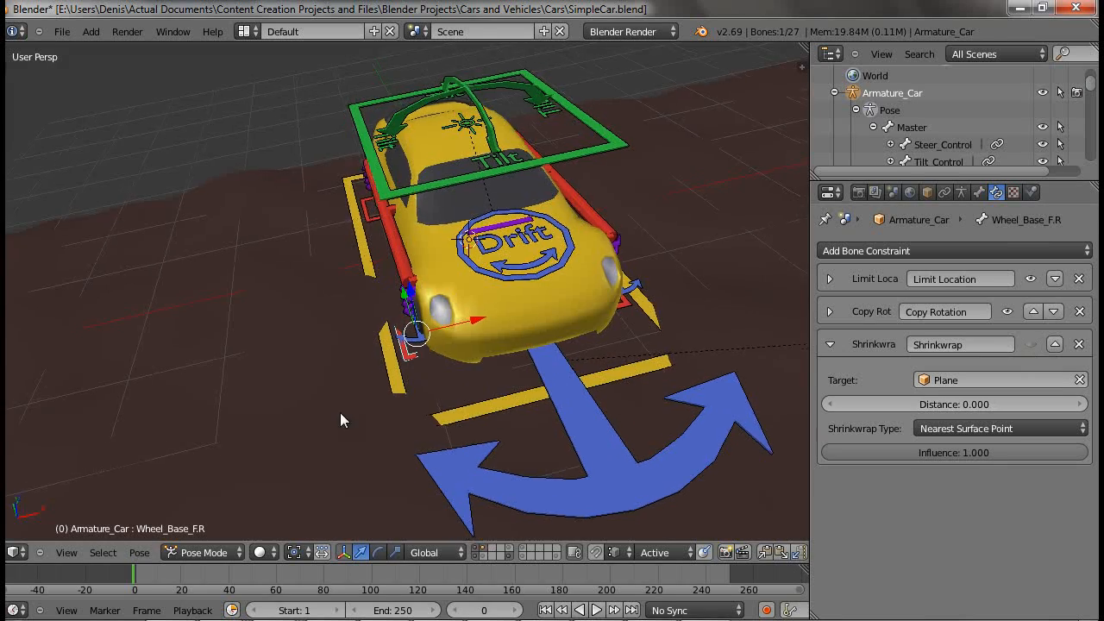
middle_click_drag(340, 412, 310, 253)
right_click(314, 235)
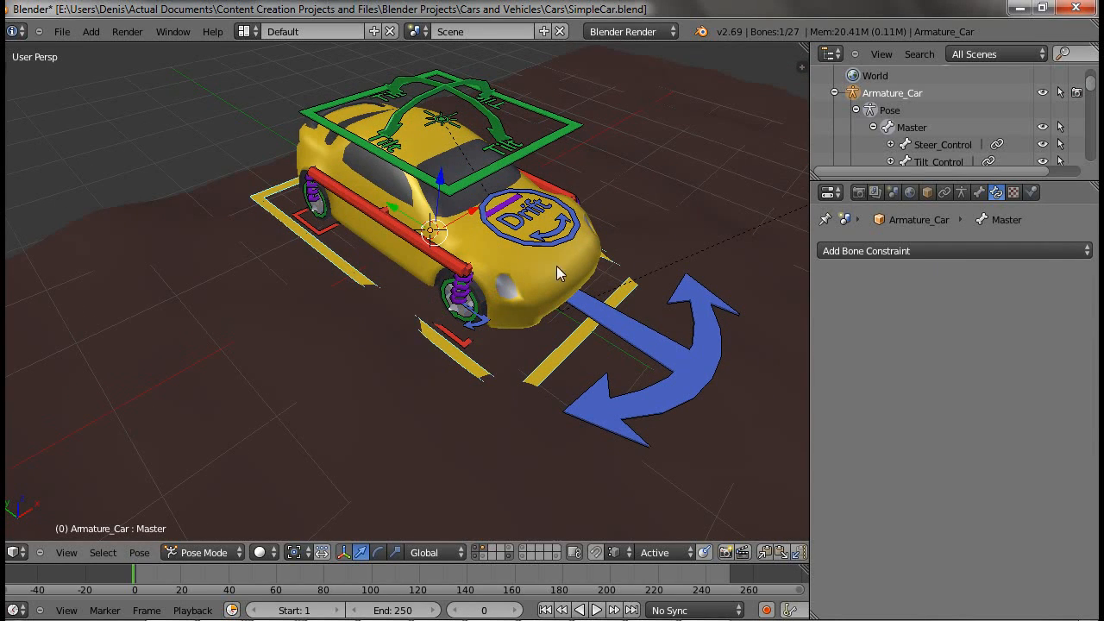
right_click(314, 233)
left_click(1031, 312)
Try moving the whole rig along the global Y axis with the Master bone, and hide the terrain plane.
middle_click_drag(621, 406, 355, 386)
right_click(355, 386)
scroll(531, 388, "down", 5)
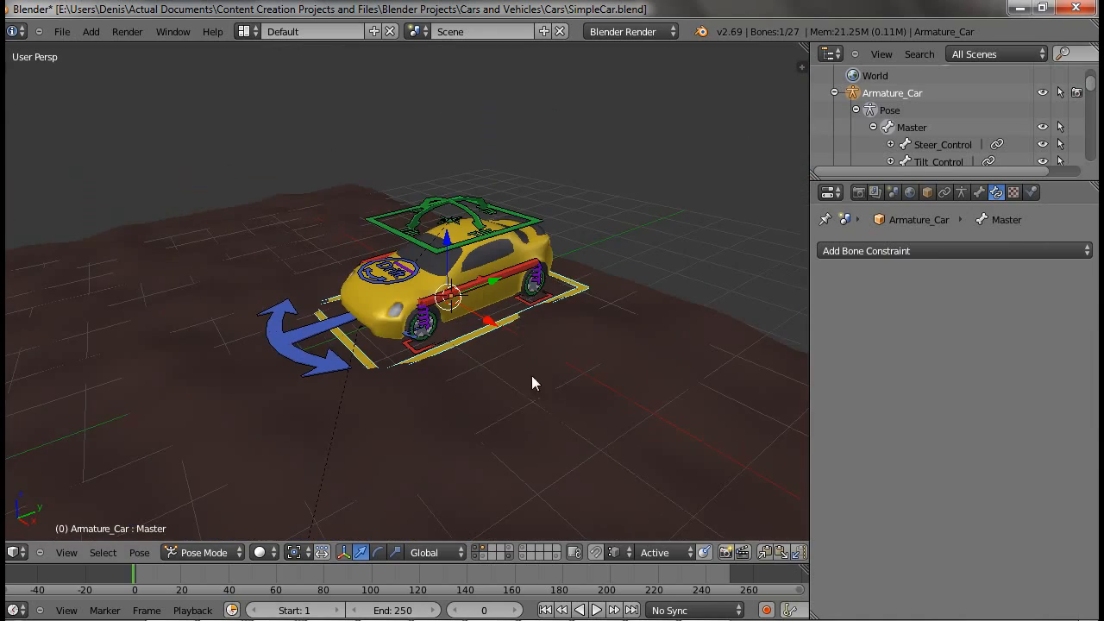
key("g")
key("y")
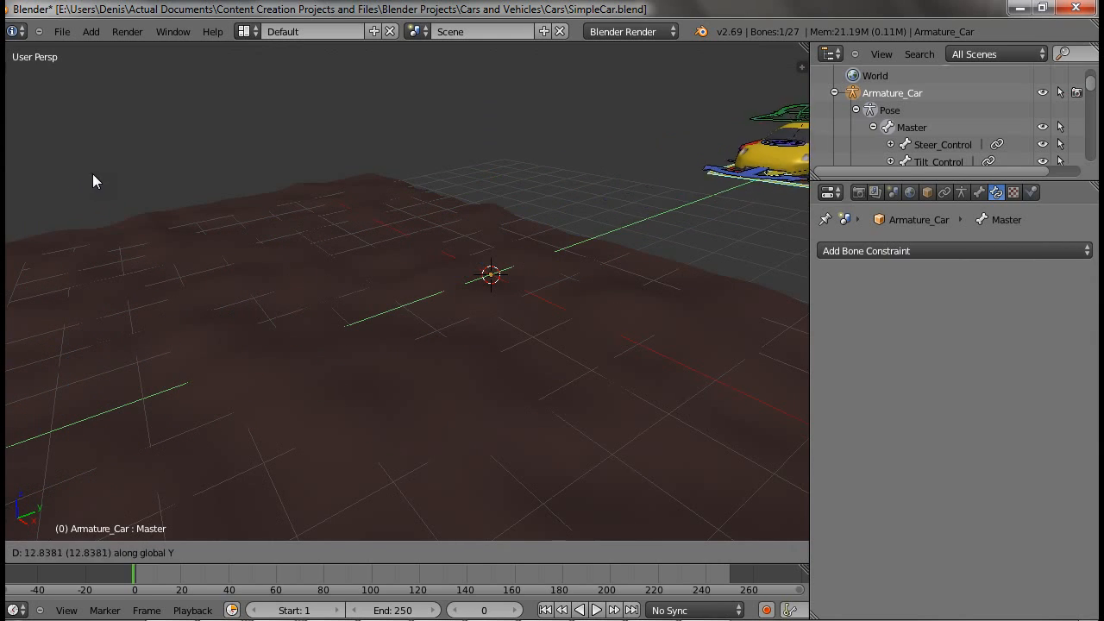
right_click(506, 374)
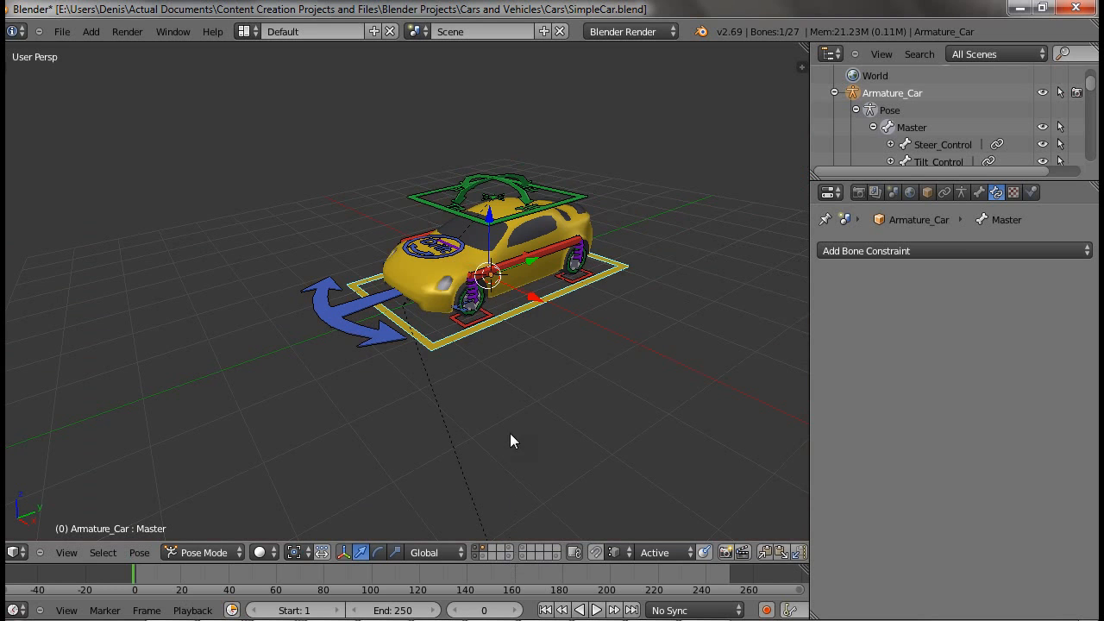
Try turning the front wheels by rotating the Steer_Control bone around the global Z axis.
scroll(515, 388, "up", 4)
middle_click_drag(518, 341, 412, 369)
right_click(349, 319)
scroll(353, 332, "down", 4)
scroll(396, 420, "up", 2)
scroll(396, 420, "up", 1)
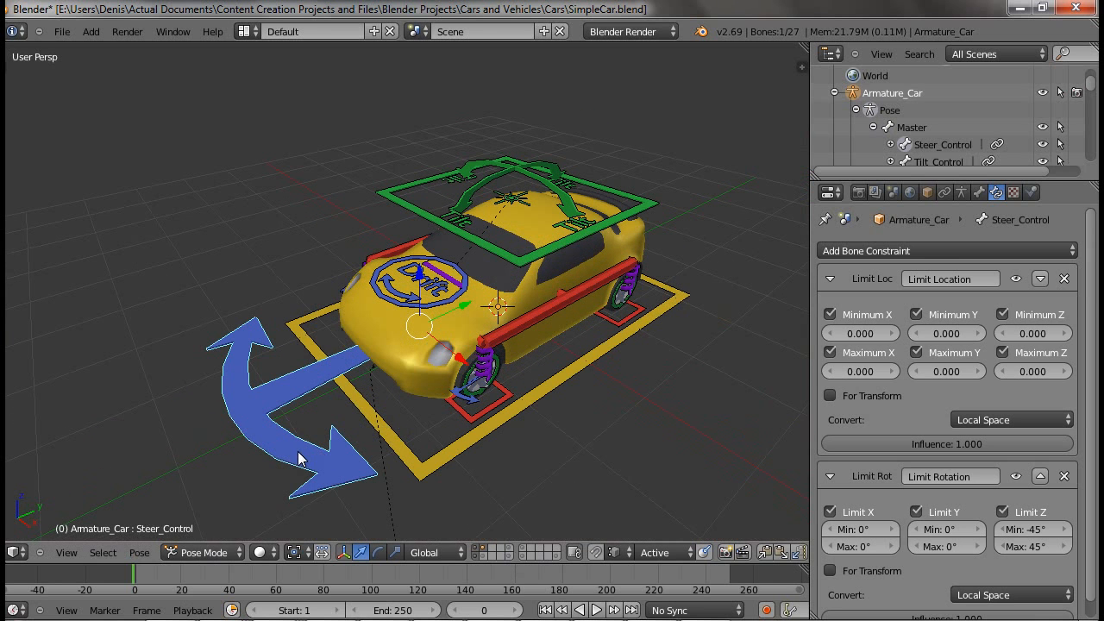
key("r")
key("z")
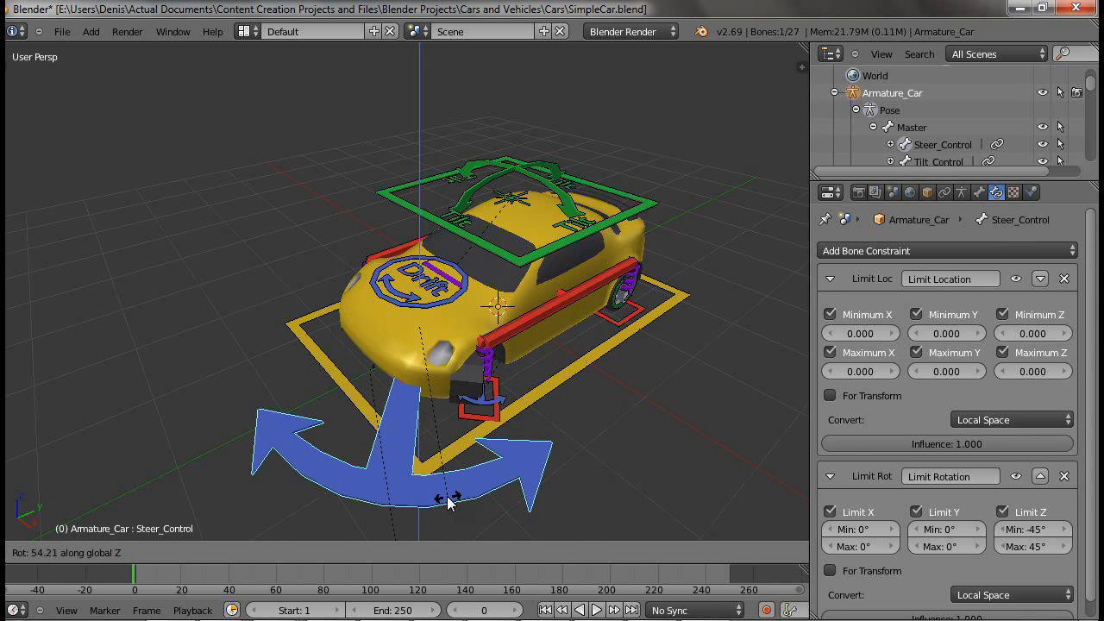
right_click(580, 421)
Try swinging the car body sideways by rotating the Drift_Control bone on the hood.
scroll(580, 421, "up", 1)
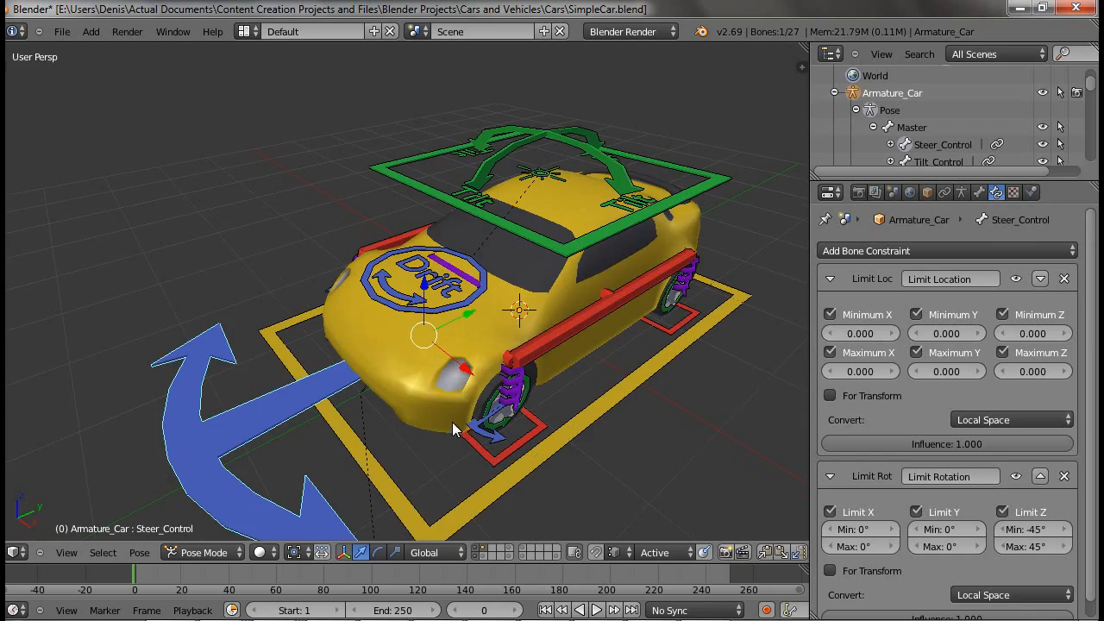
middle_click_drag(573, 424, 462, 289)
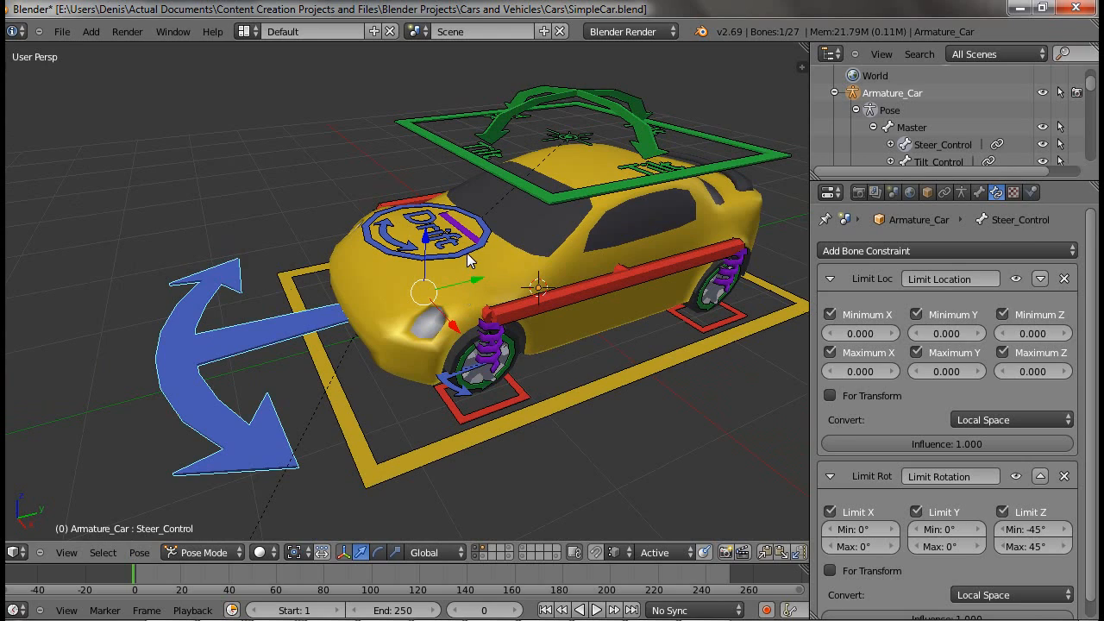
right_click(467, 253)
middle_click_drag(337, 425, 478, 483)
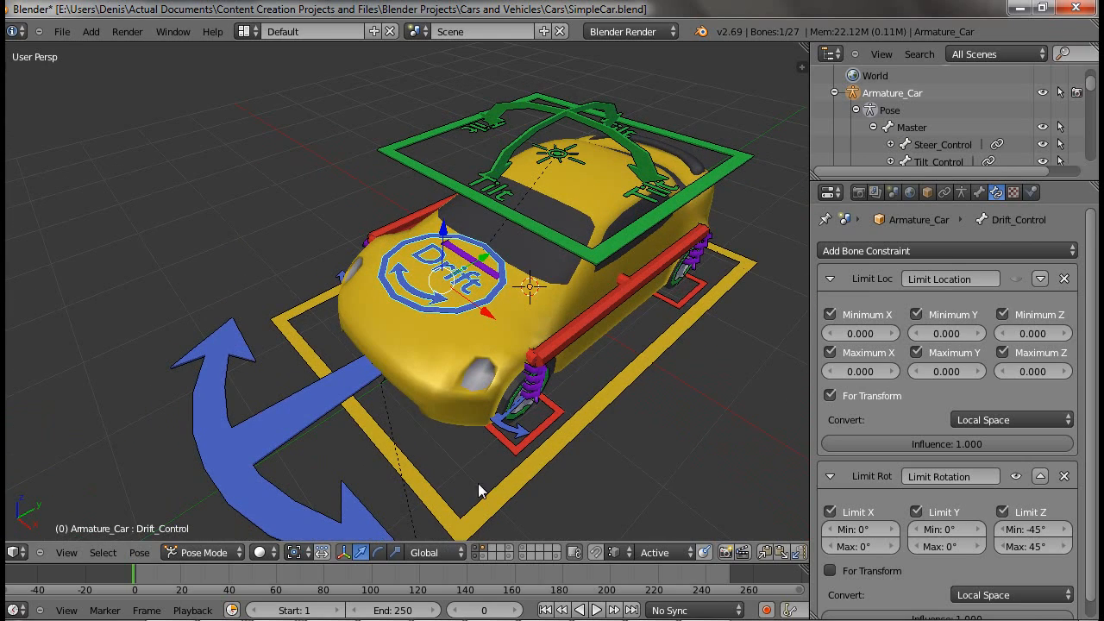
key("r")
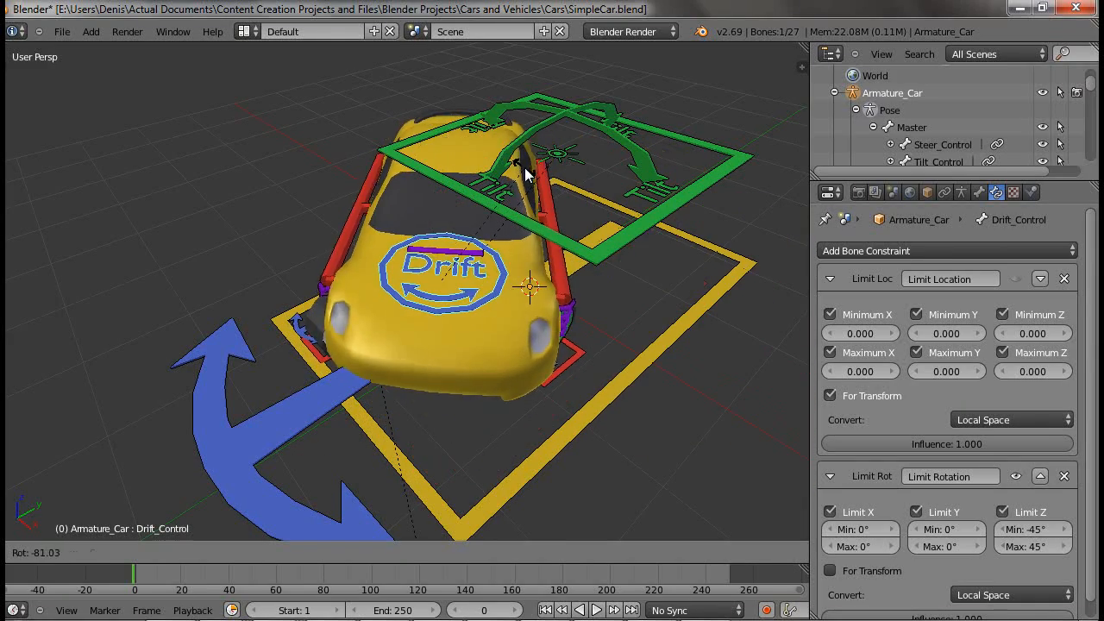
right_click(569, 222)
In the right orthographic view, try raising and lowering the Wheel_Base_F.L bone to test the front suspension.
middle_click_drag(479, 438, 574, 373)
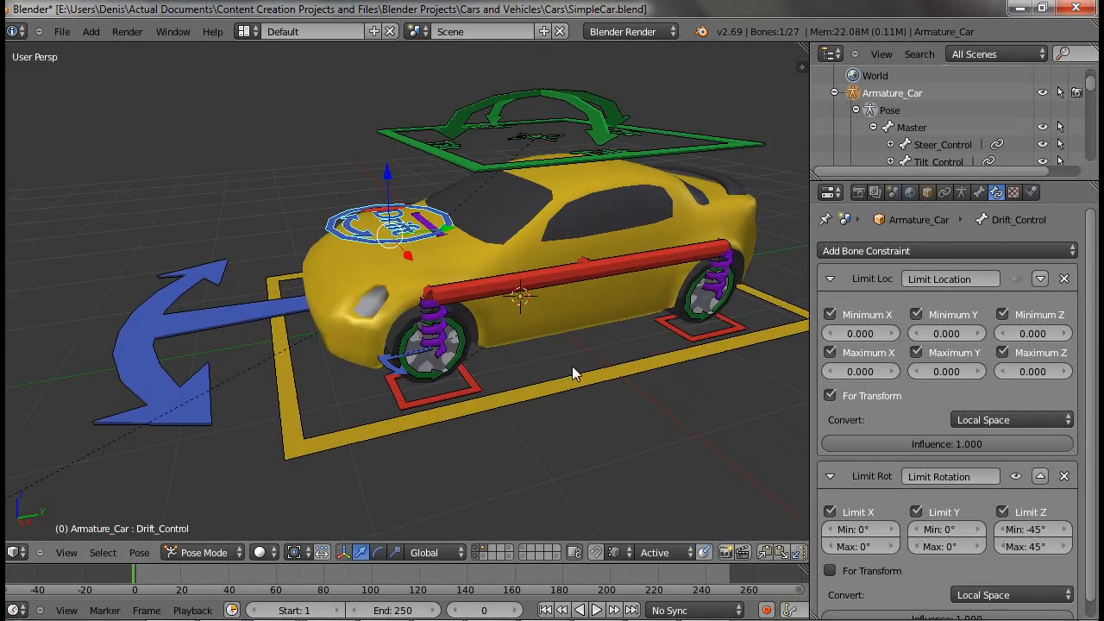
right_click(473, 385)
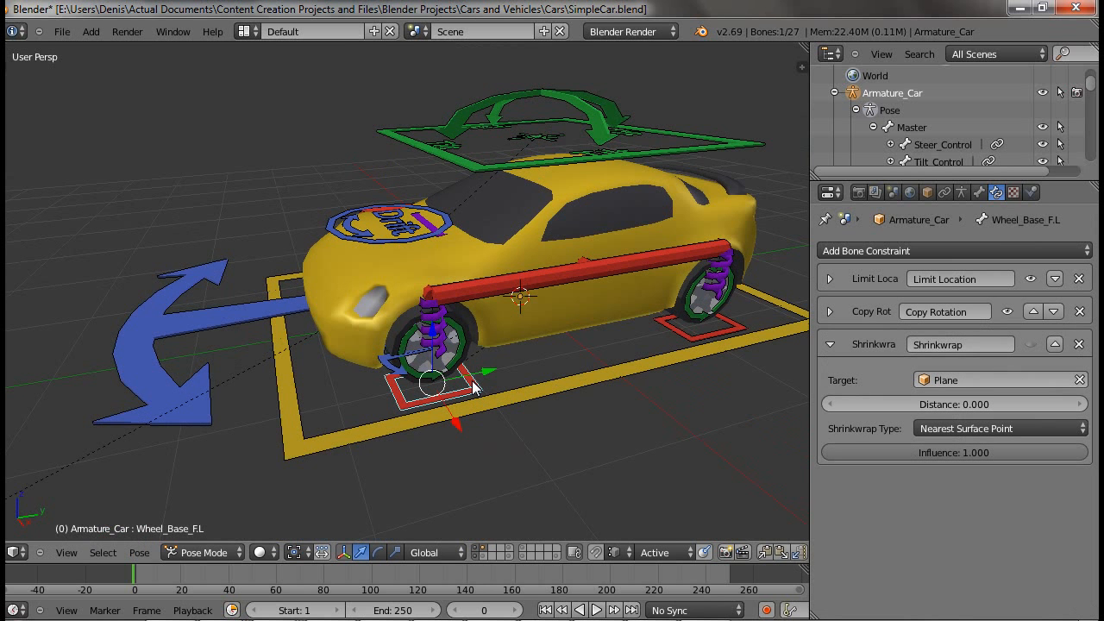
key("KP_3")
key("KP_5")
scroll(475, 374, "up", 4)
middle_click_drag(312, 315, 278, 428, "shift")
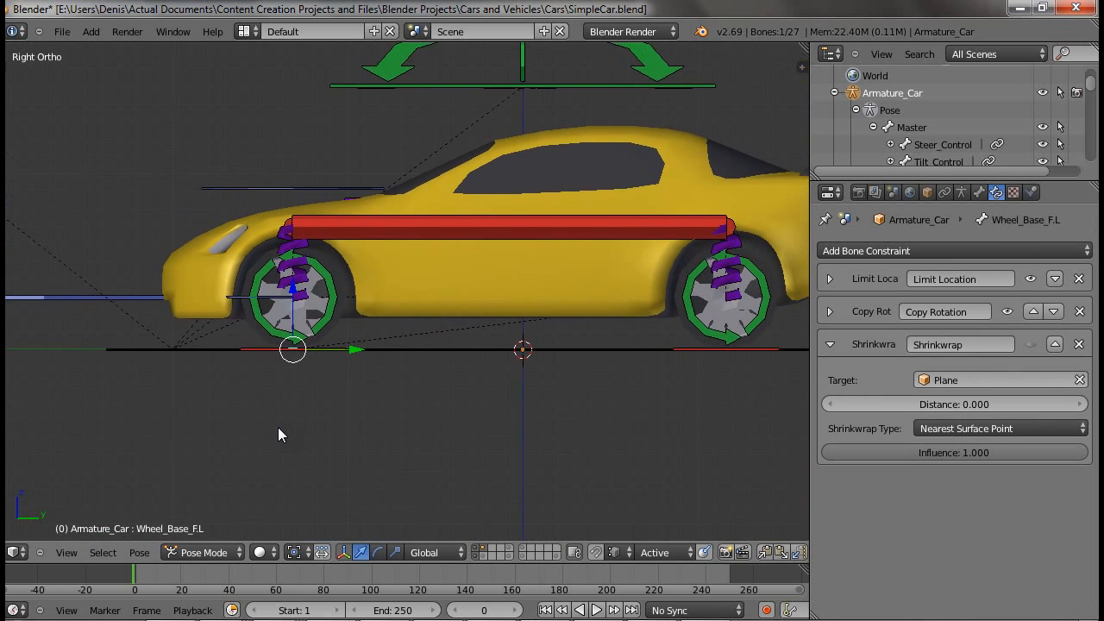
scroll(278, 428, "down", 2)
key("g")
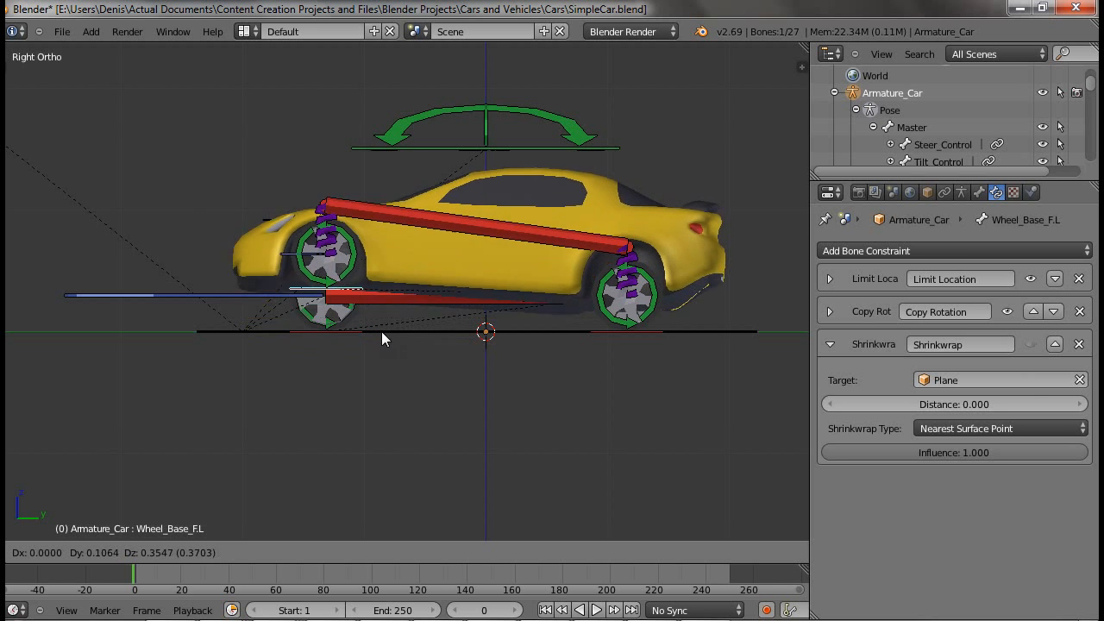
left_click(384, 373)
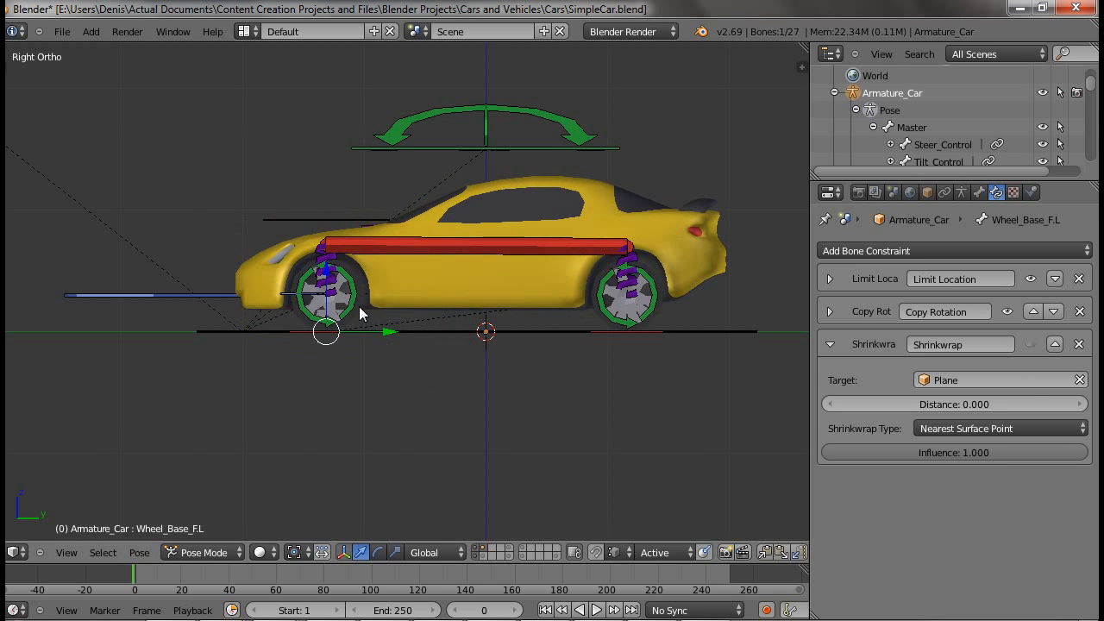
Try moving the Wheel_Base_B.L, Wheel_Base_F.R and Wheel_Base_B.R bones one at a time to test their suspension.
middle_click_drag(360, 313, 440, 382)
right_click(688, 382)
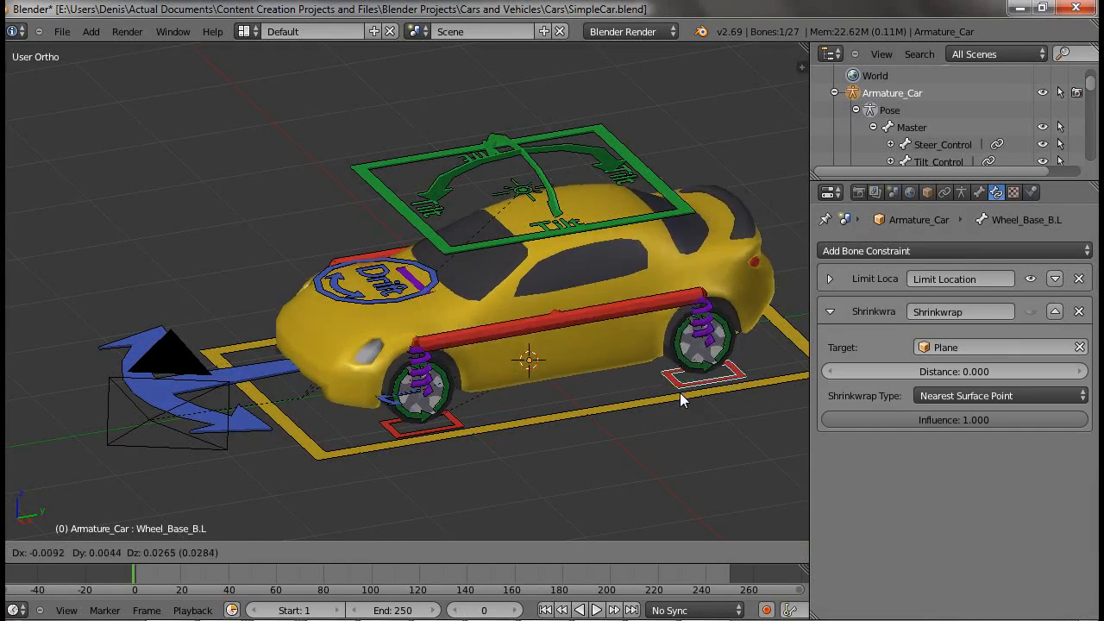
middle_click_drag(555, 373, 575, 414)
right_click(413, 380)
key("g")
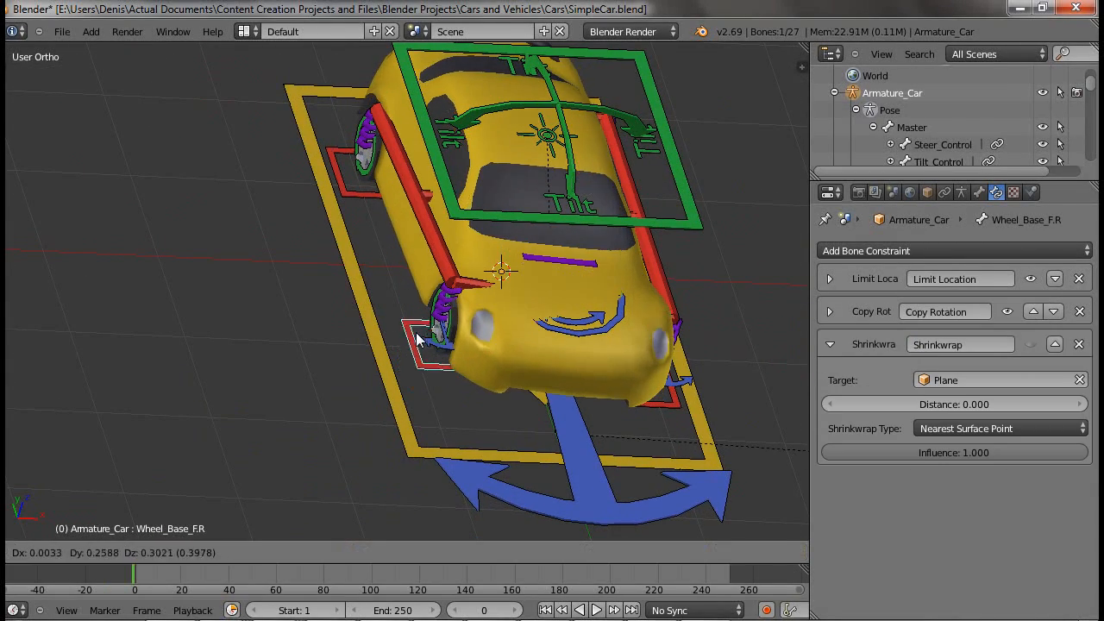
left_click(417, 342)
right_click(355, 188)
key("g")
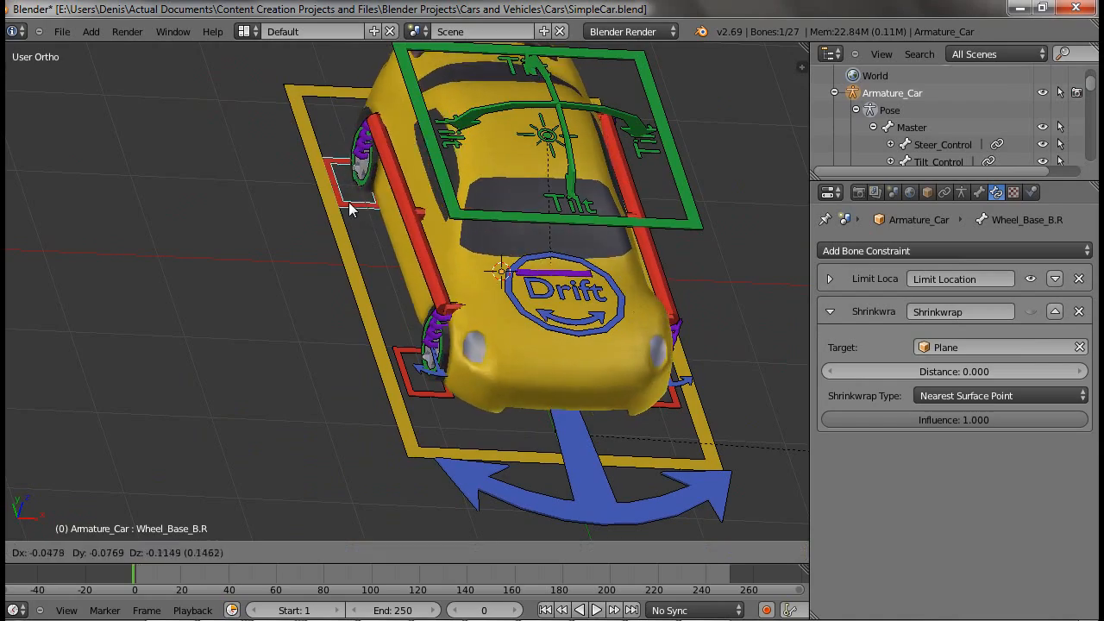
left_click(350, 202)
Try moving the Wheel_Base_F.L and Wheel_Base_F.R bones together along the global Z axis to test the front suspension.
middle_click_drag(460, 291, 386, 345)
right_click(483, 416)
right_click(355, 371, "shift")
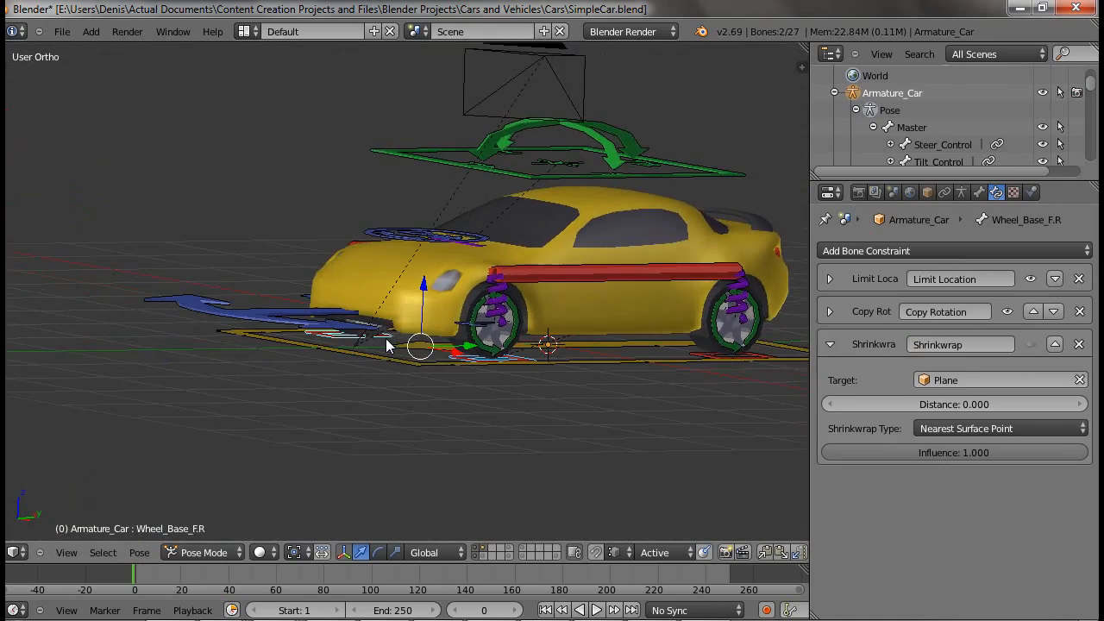
key("g")
key("z")
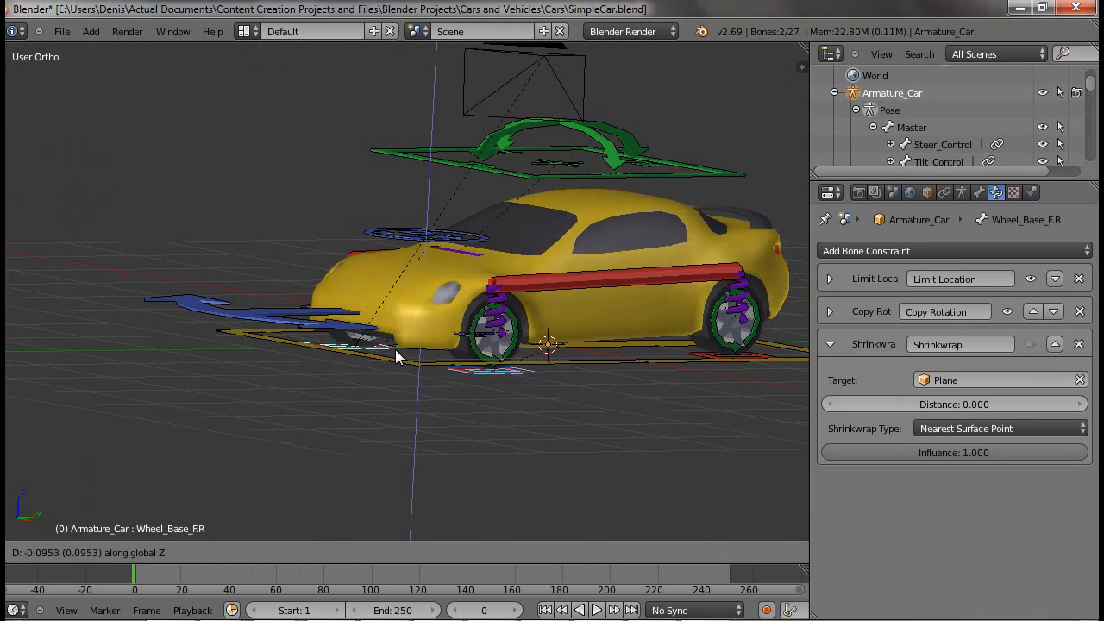
left_click(419, 288)
middle_click_drag(419, 288, 518, 379)
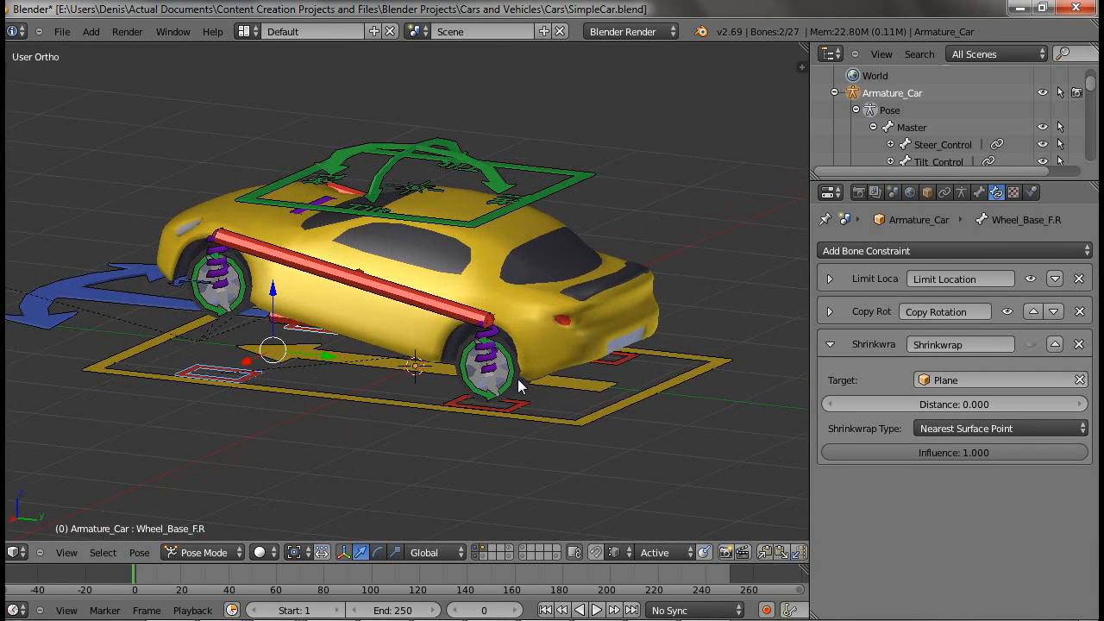
Try moving the Wheel_Base_B.L and Wheel_Base_B.R bones together to test the rear suspension.
right_click(522, 406)
right_click(617, 368, "shift")
key("g")
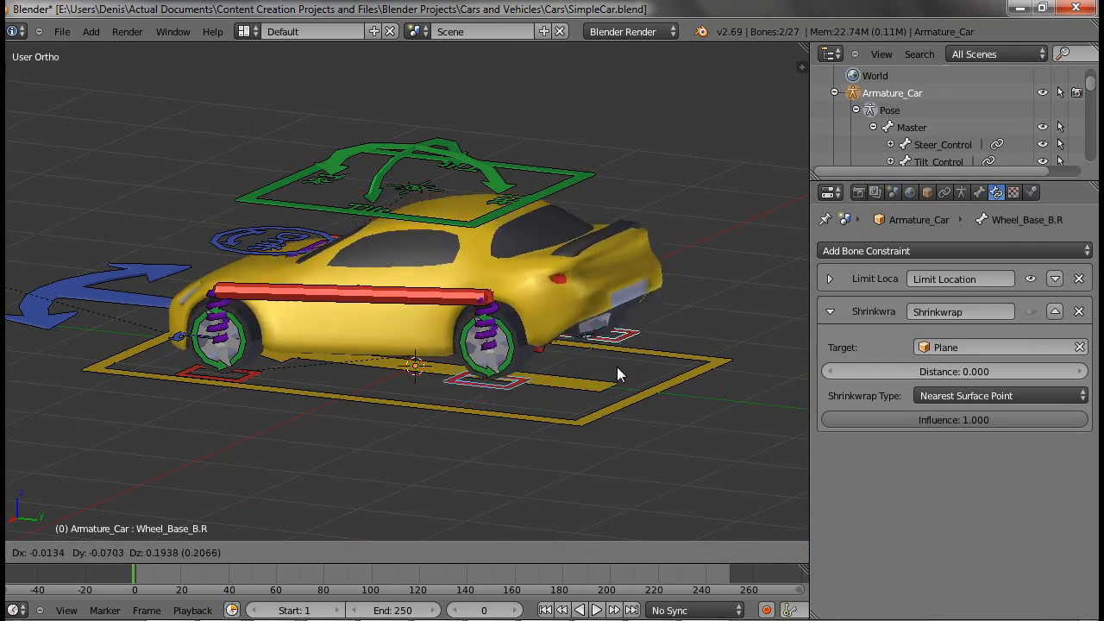
right_click(613, 375)
middle_click_drag(295, 407, 419, 401)
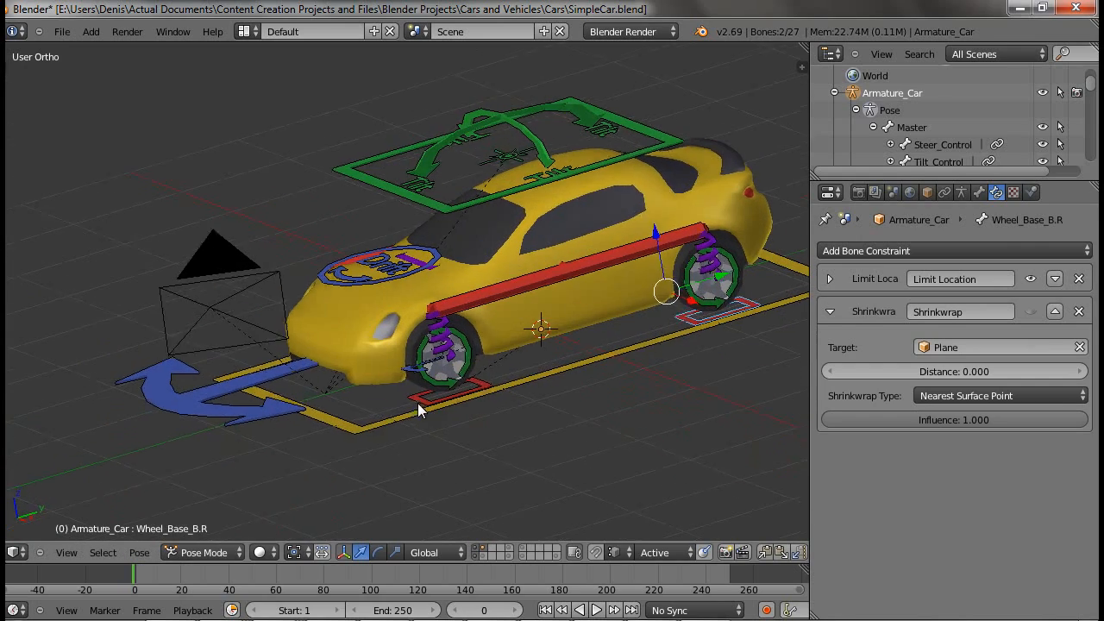
Try moving the Wheel_Base_F.L and Wheel_Base_B.L bones together to test the body's sideways lean.
right_click(481, 385)
right_click(682, 321, "shift")
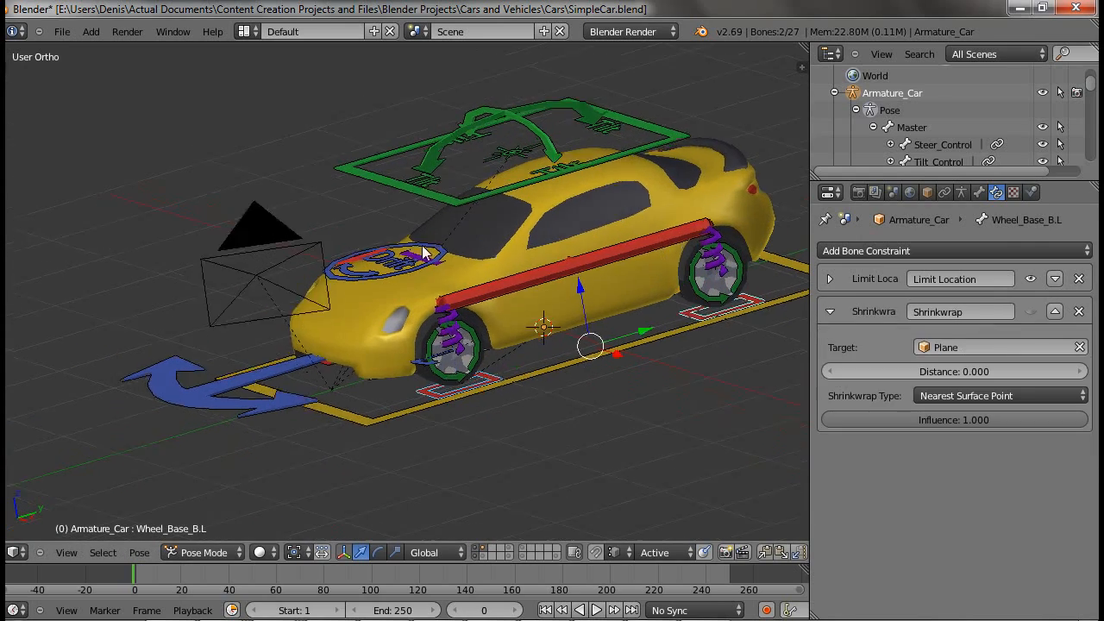
middle_click_drag(681, 321, 541, 233)
key("g")
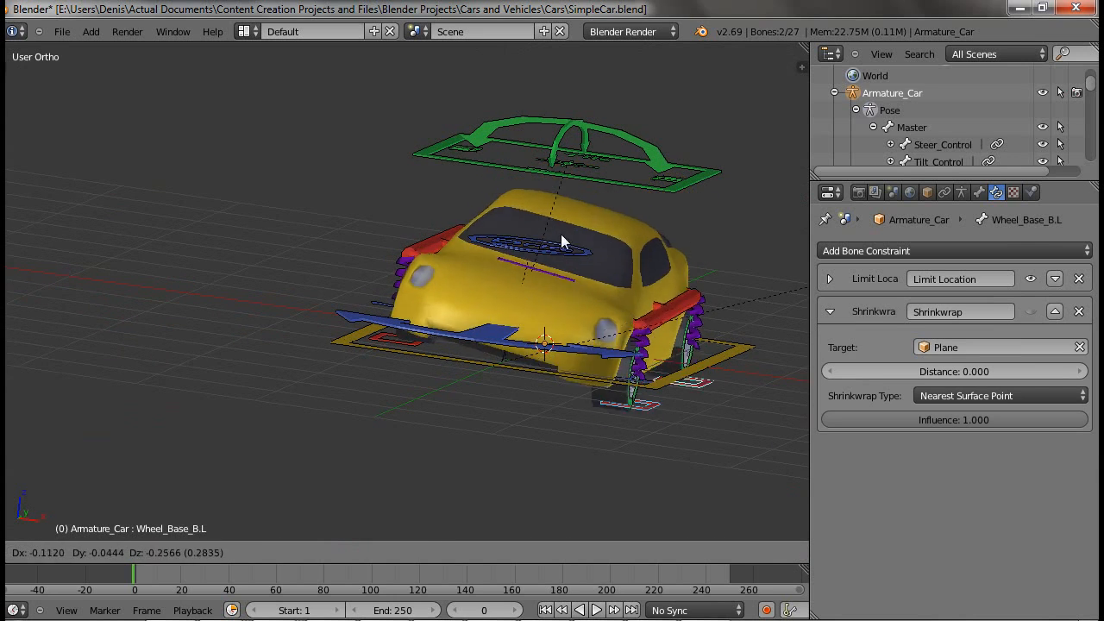
right_click(560, 233)
middle_click_drag(537, 272, 472, 299)
Clear the location of all bones in the rig, and leave no bone selected.
key("a")
key("a")
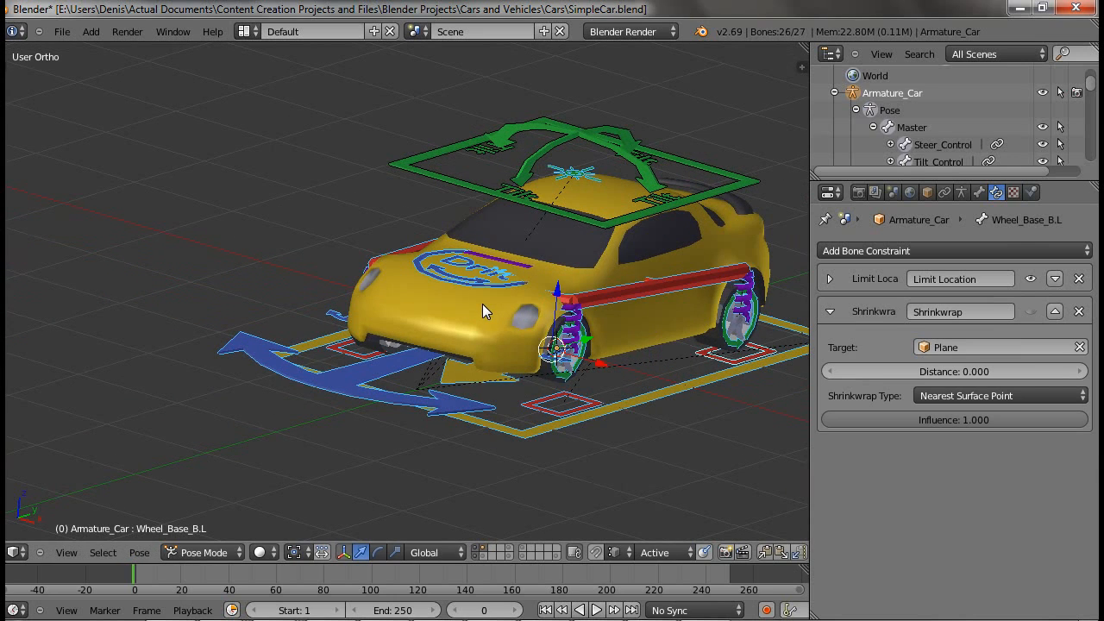
key("alt+g")
key("a")
key("a")
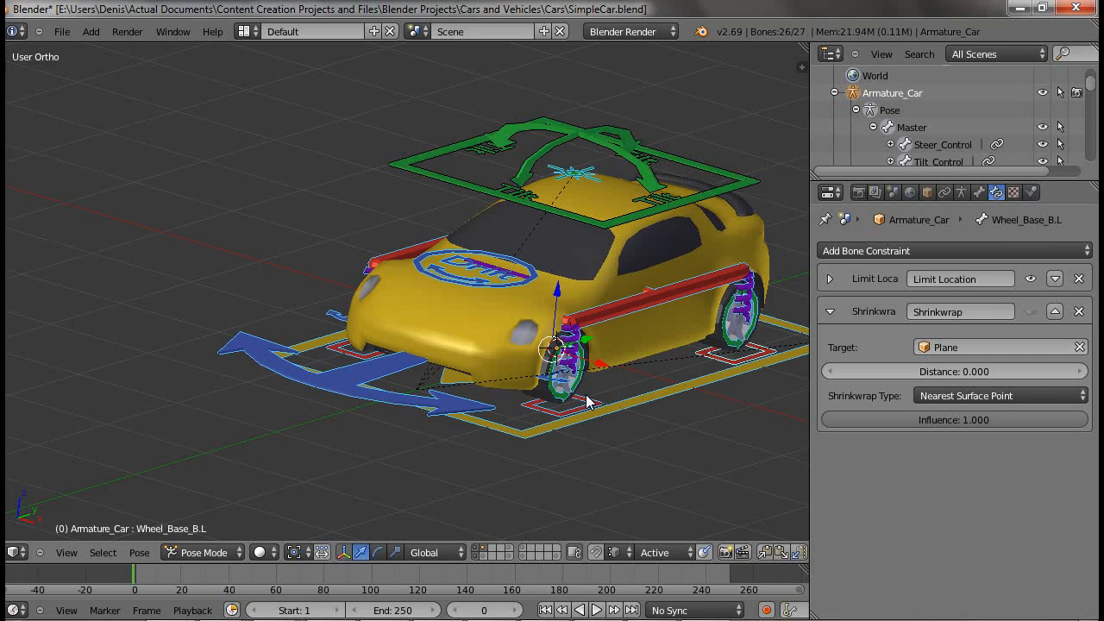
key("a")
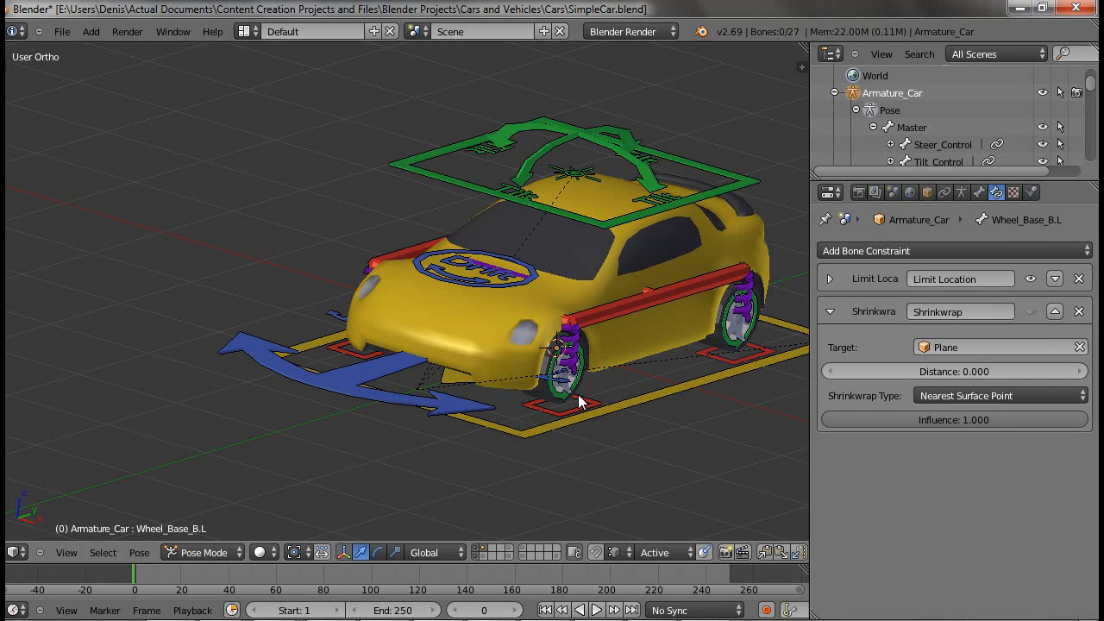
In perspective view, try sliding the Tilt_Control bone above the roof along the global X axis to tilt the body sideways.
middle_click_drag(481, 276, 408, 291, "shift")
key("KP_5")
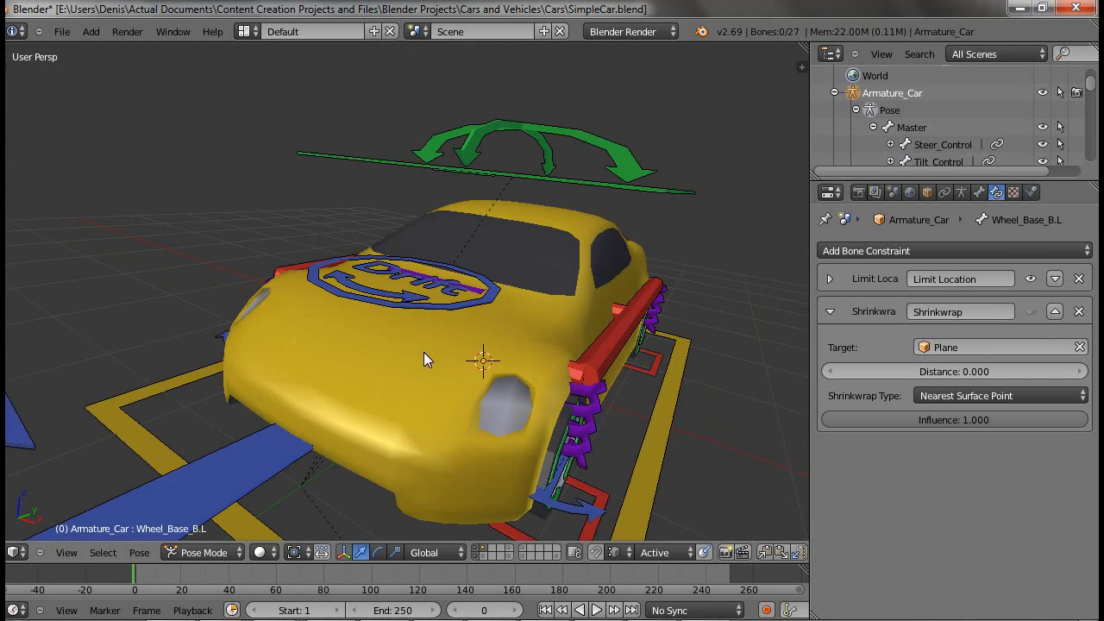
scroll(423, 352, "down", 4)
middle_click_drag(424, 352, 530, 374)
scroll(437, 371, "up", 3)
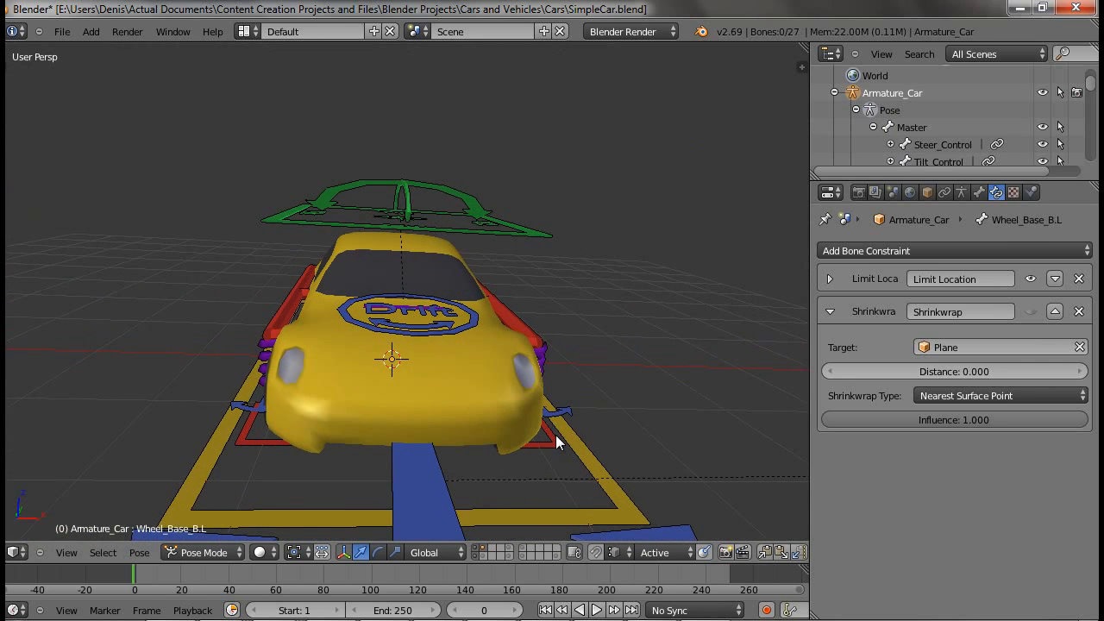
middle_click_drag(464, 416, 451, 237)
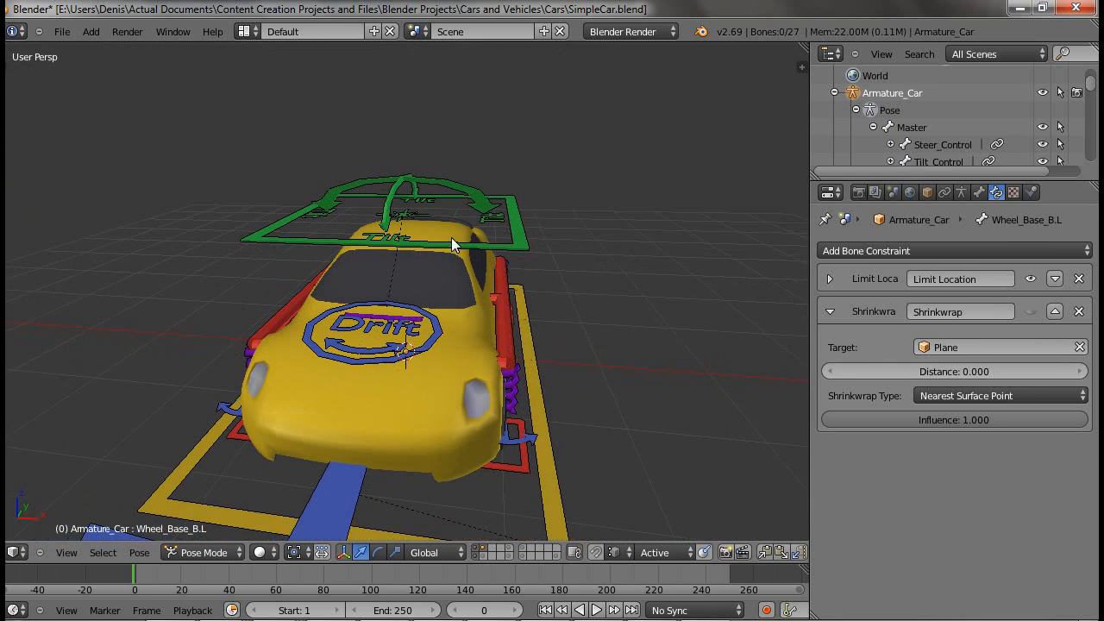
right_click(412, 212)
middle_click_drag(445, 234, 449, 222)
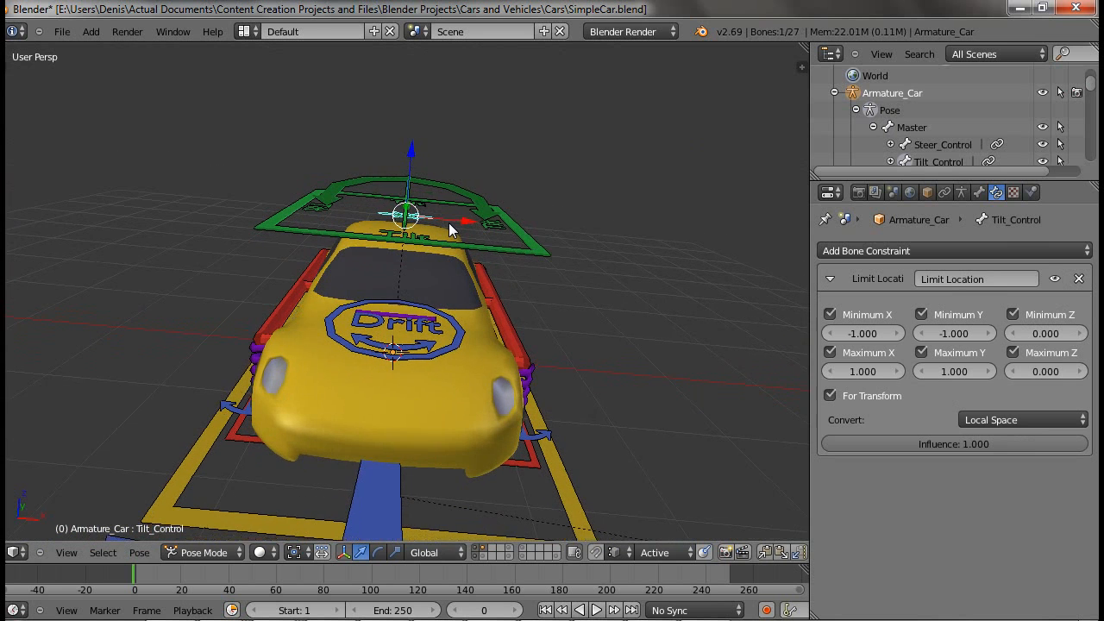
key("g")
key("x")
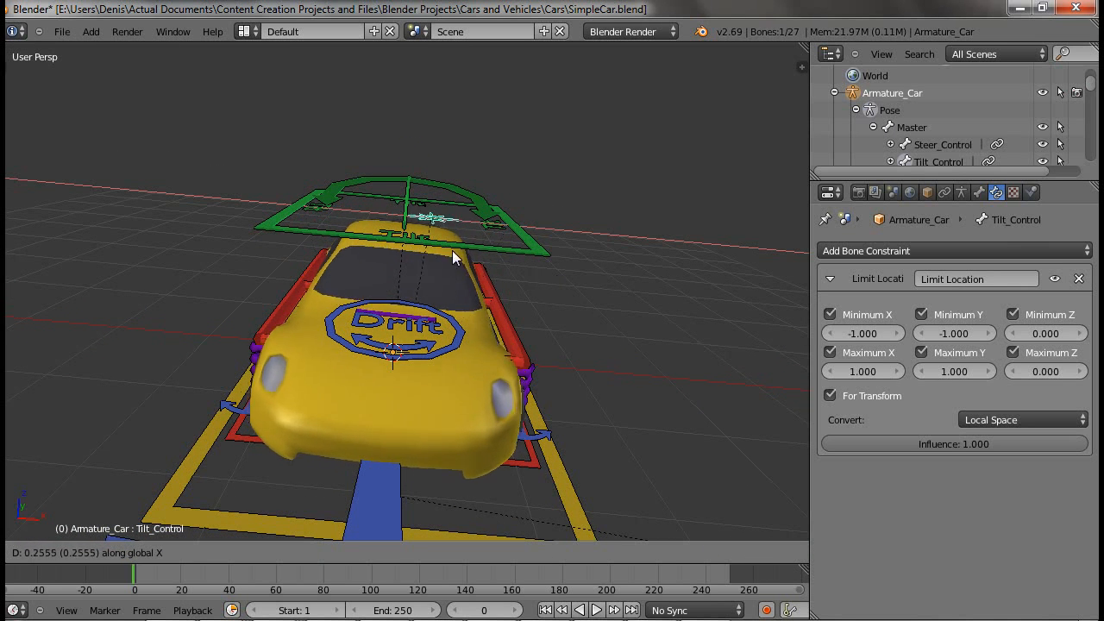
left_click(465, 245)
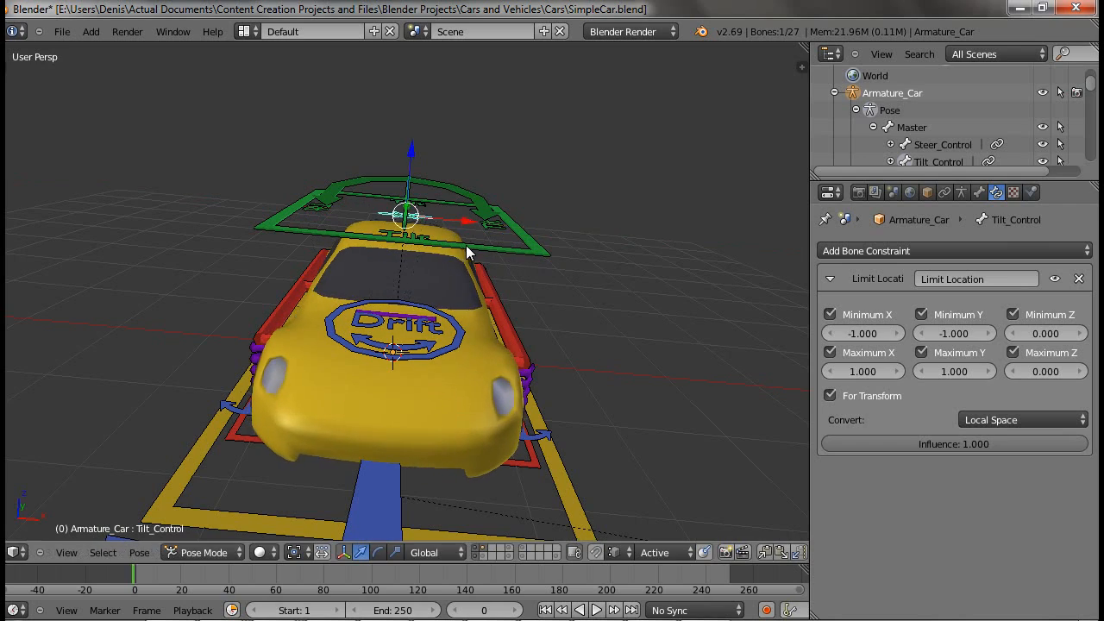
Try sliding the Tilt_Control bone along the global Y axis to pitch the car body forward and backward.
middle_click_drag(466, 245, 483, 258)
key("g")
key("y")
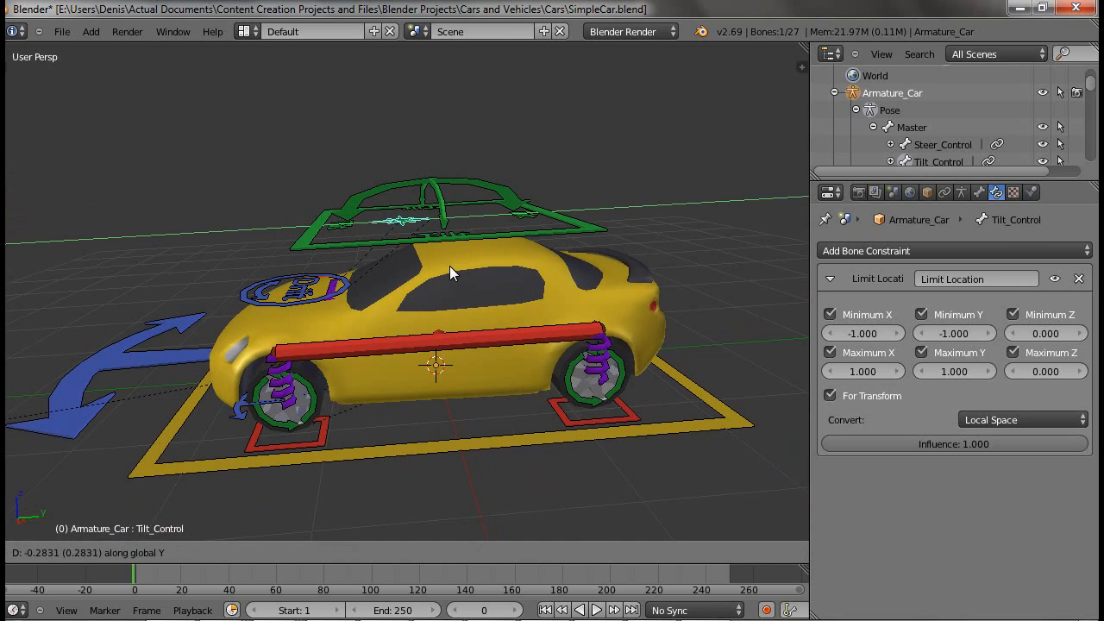
left_click(456, 281)
Hide the layer with the car's mesh so that only the armature's bones are displayed.
middle_click_drag(336, 340, 702, 352)
middle_click_drag(428, 277, 450, 283)
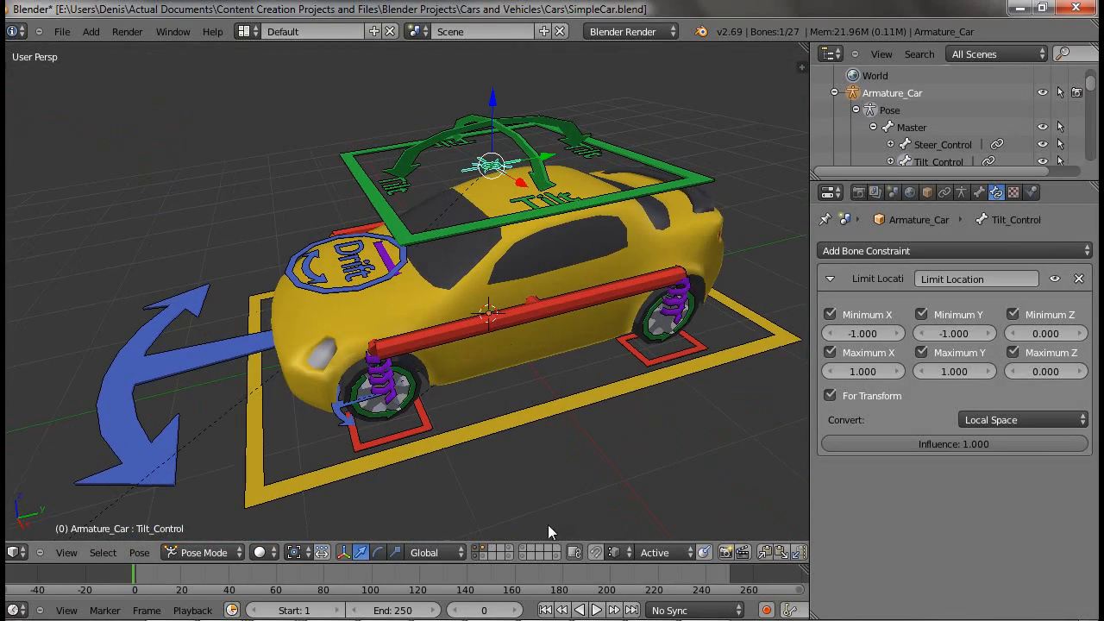
left_click(477, 549, "shift")
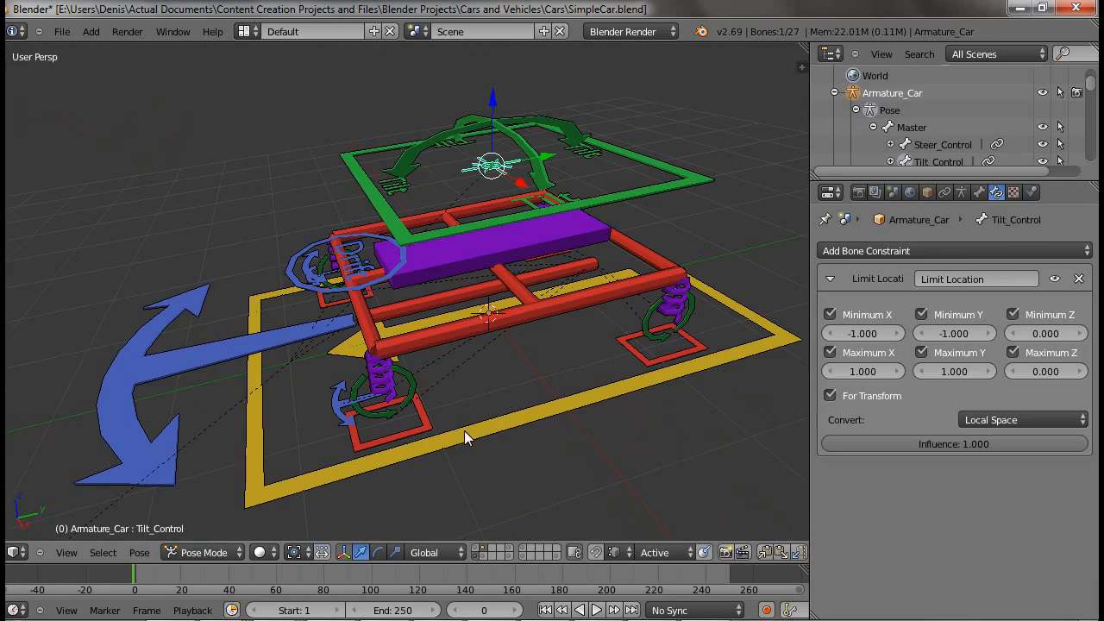
middle_click_drag(464, 430, 512, 312)
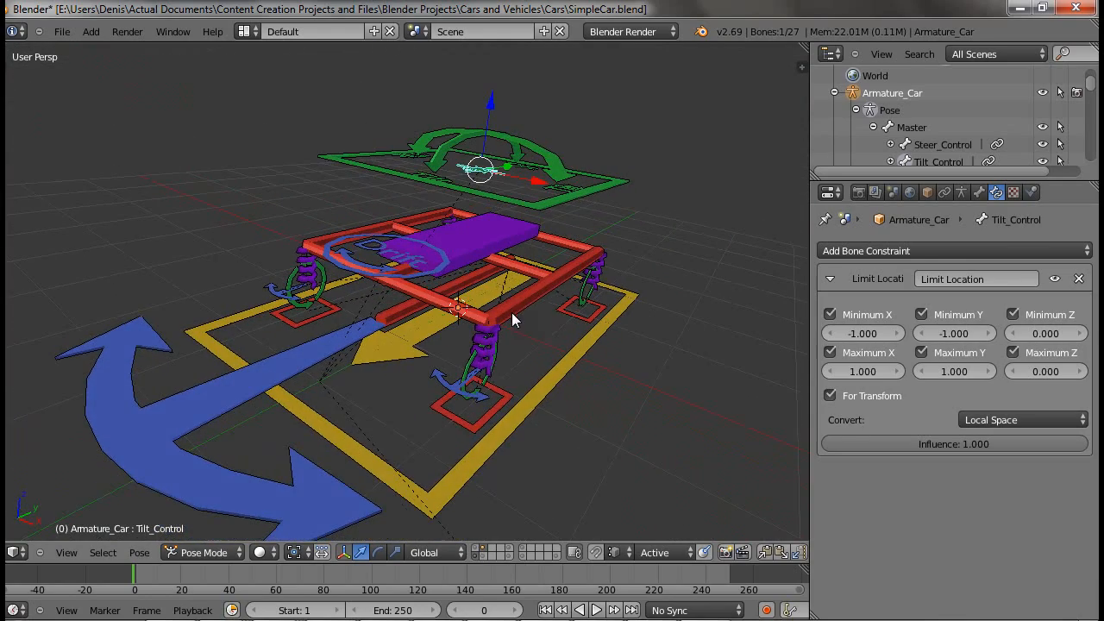
Try moving the Wheel_Base_F.L bone freely on the bare rig, and undo the move.
right_click(496, 402)
middle_click_drag(513, 397, 457, 371)
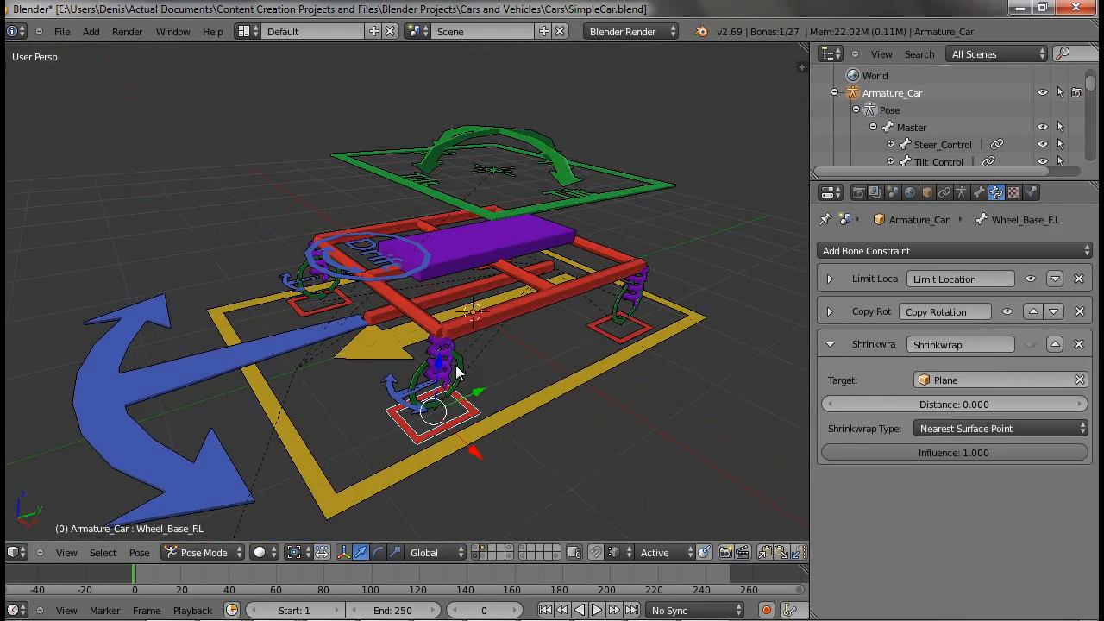
key("g")
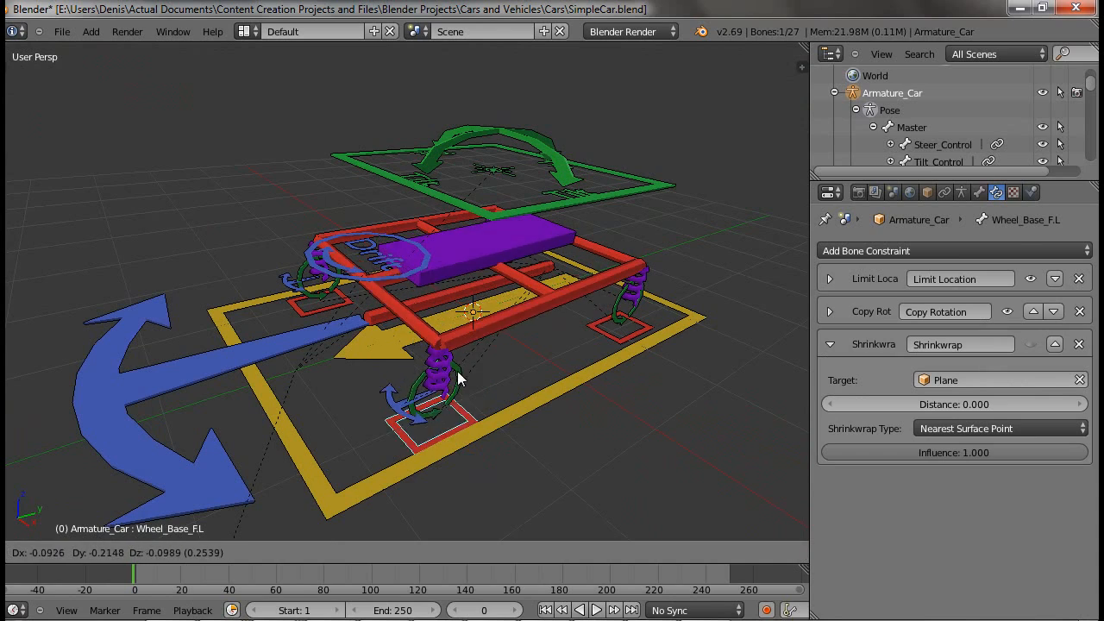
left_click(476, 328)
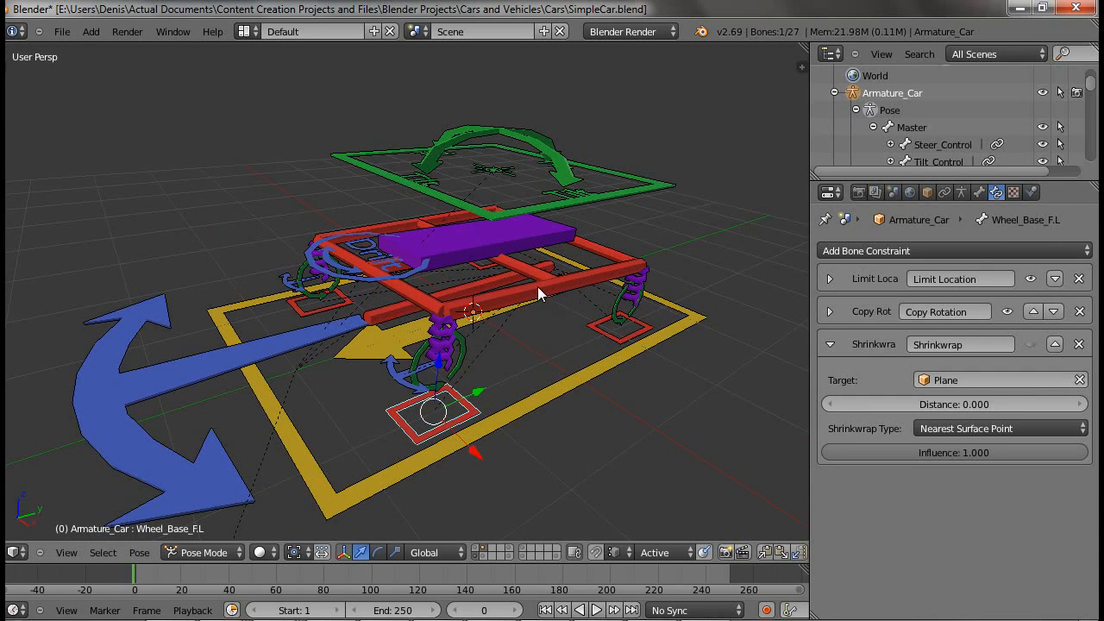
middle_click_drag(539, 290, 433, 399)
key("ctrl+z")
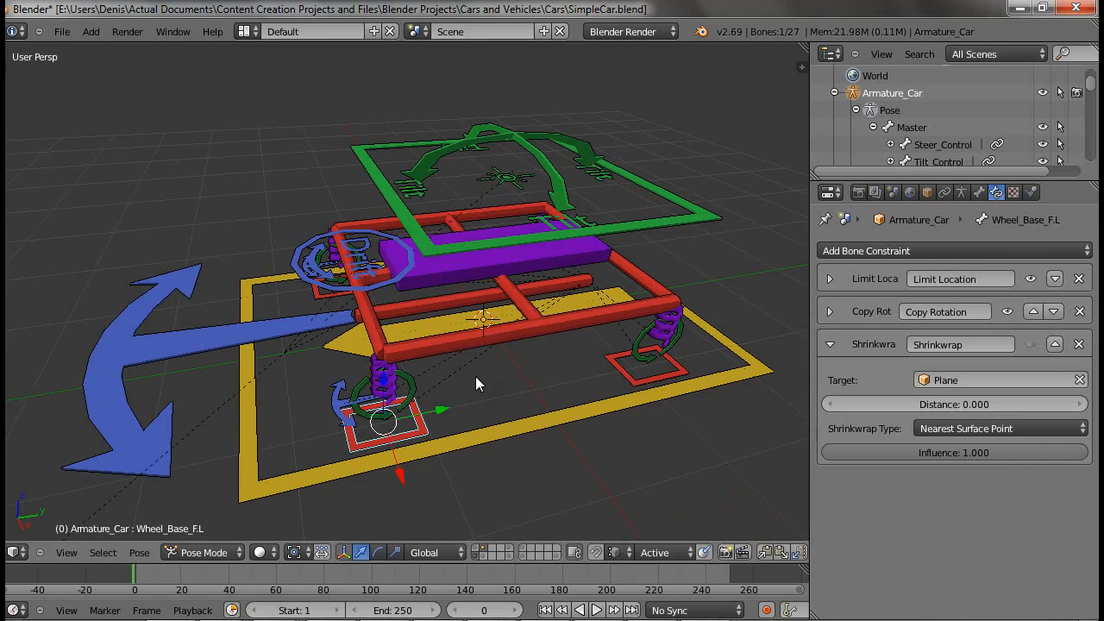
Raise the Wheel_Base_F.L bone along the global Z axis so the front axle tilts, and leave no bone selected.
middle_click_drag(367, 360, 411, 301)
key("a")
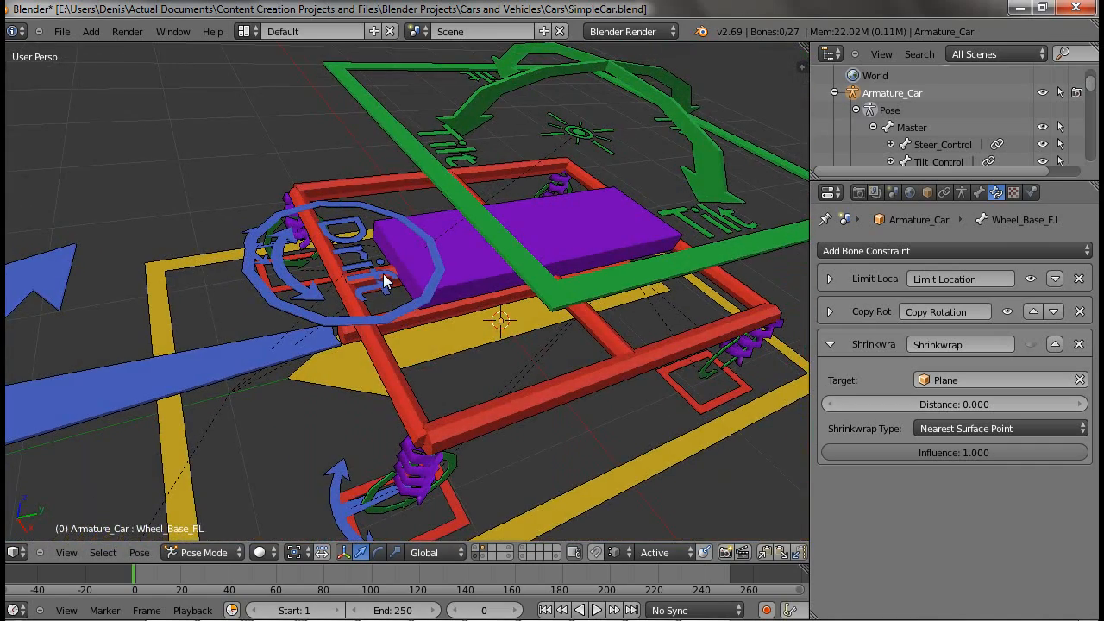
right_click(456, 516)
middle_click_drag(456, 515, 530, 382)
key("g")
key("z")
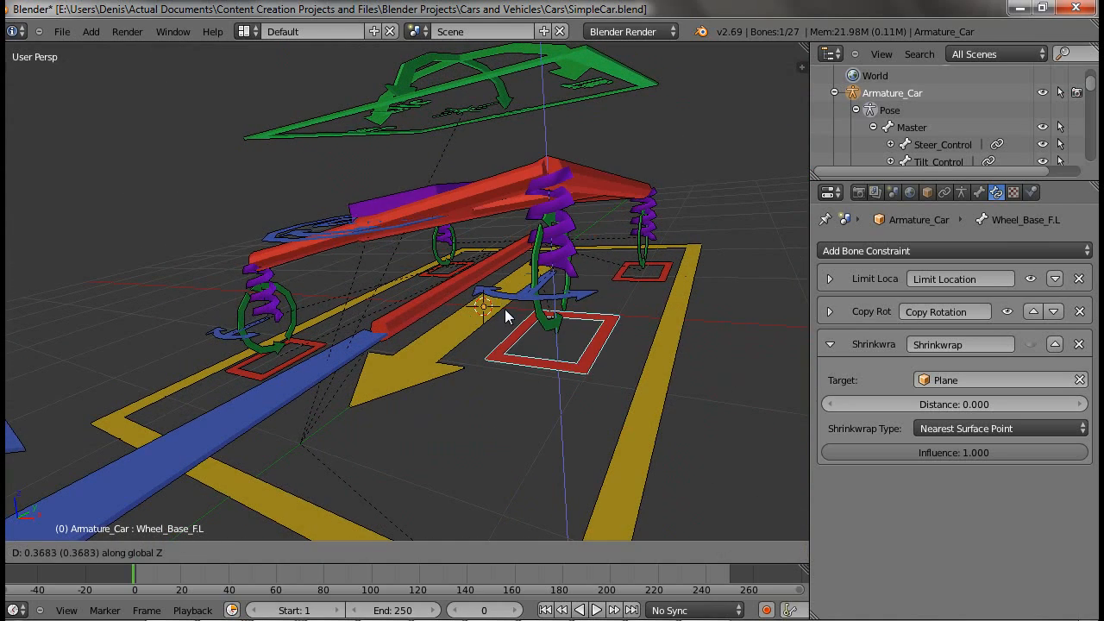
right_click(504, 307)
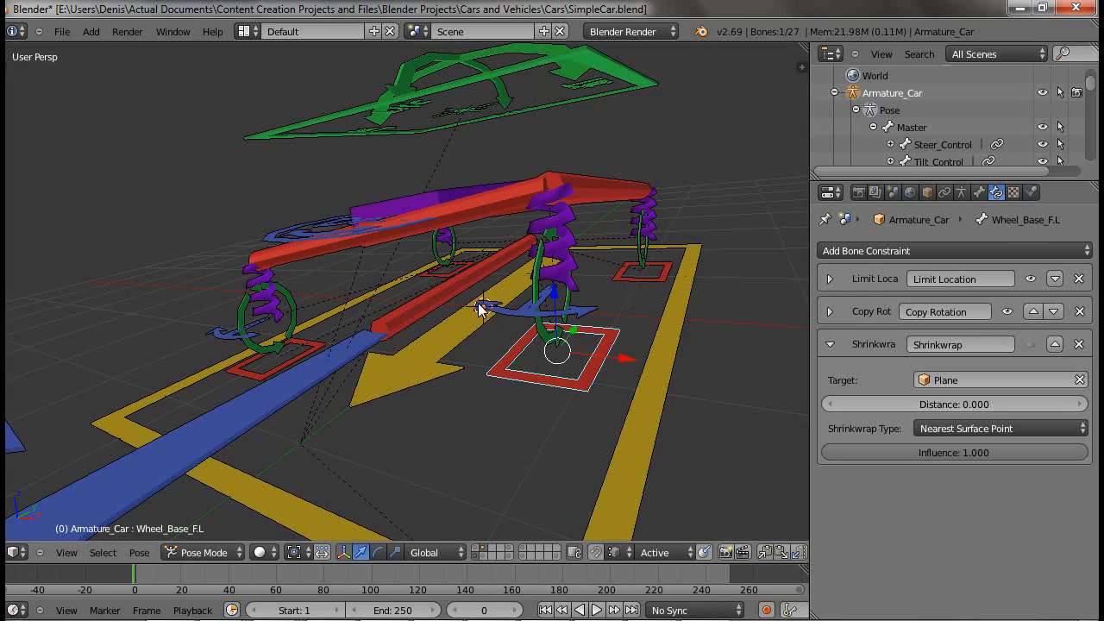
key("a")
In the front orthographic view, examine the Stretch To constraints of the Axile_Front and Axile_Back bones.
middle_click_drag(478, 302, 470, 198)
key("KP_1")
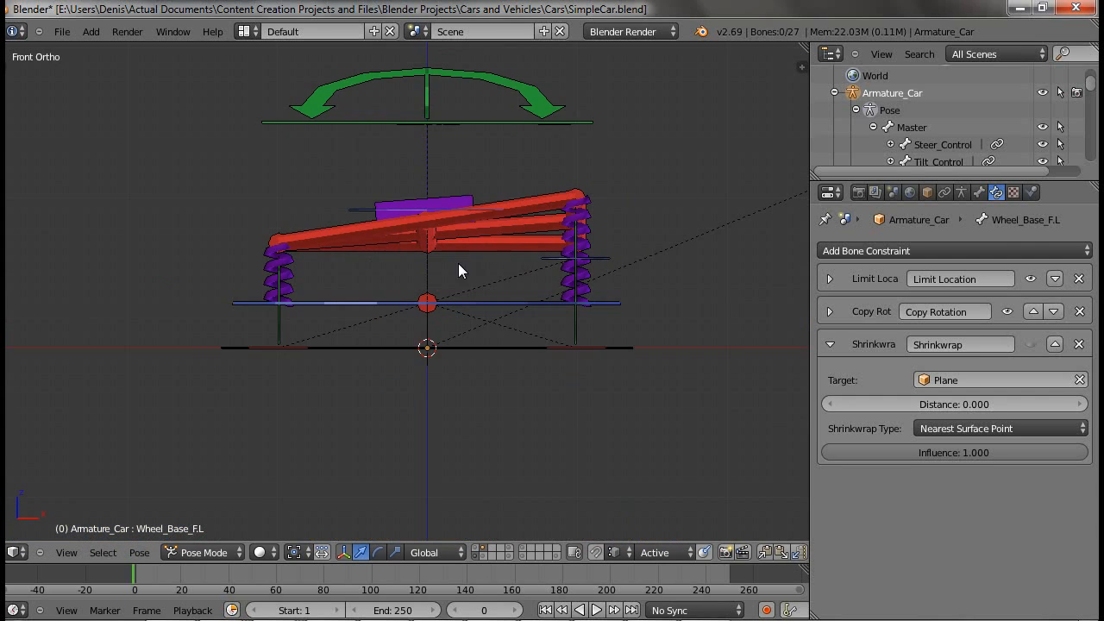
scroll(458, 263, "up", 4)
middle_click_drag(566, 204, 469, 300, "shift")
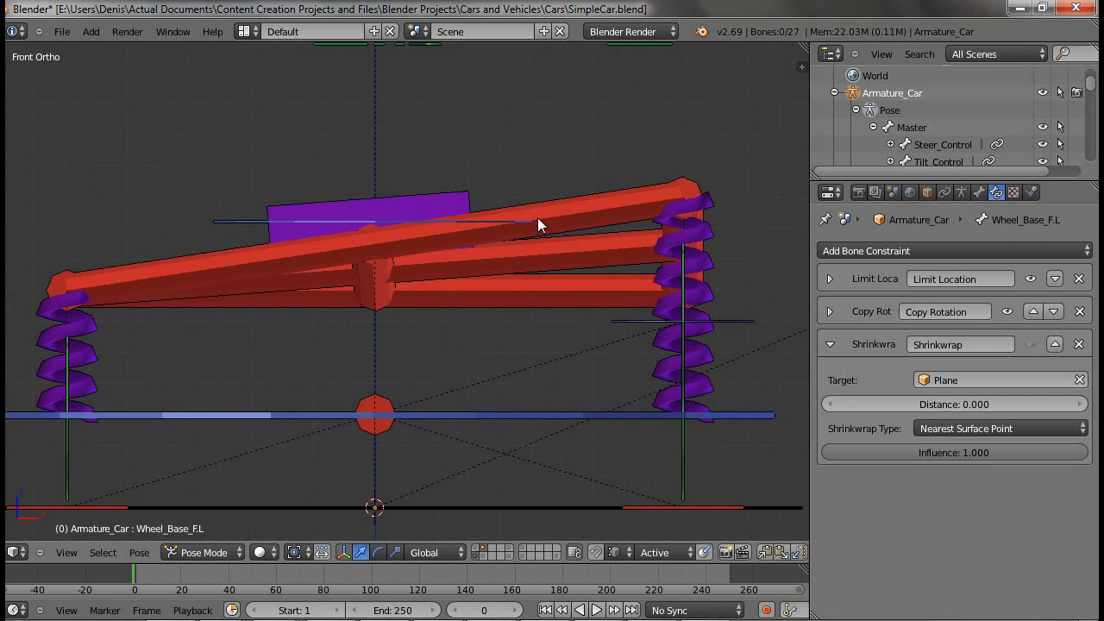
right_click(600, 194)
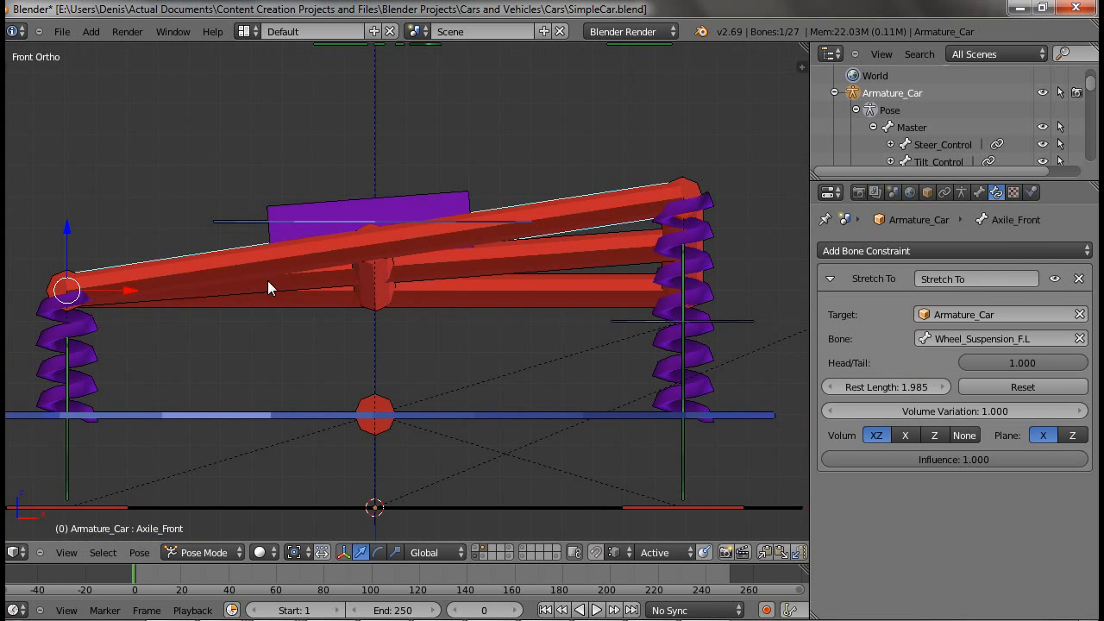
right_click(575, 293)
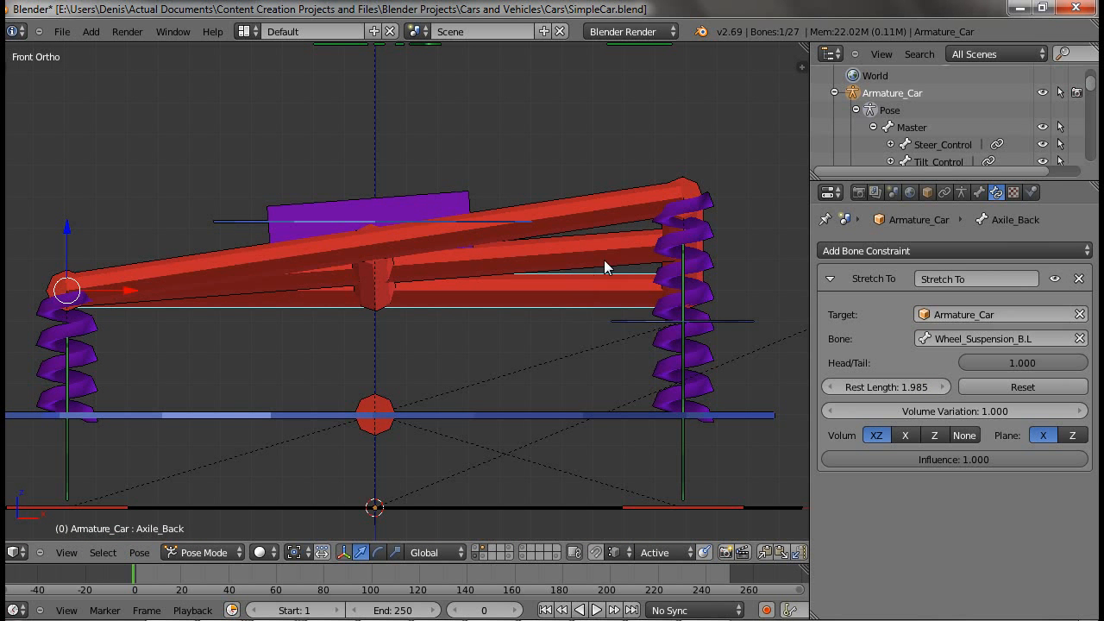
Compare the tilted frame from the right and front, and examine the Track To constraint of the BodyRot bone.
middle_click_drag(603, 259, 489, 295)
key("KP_3")
scroll(506, 286, "down", 4)
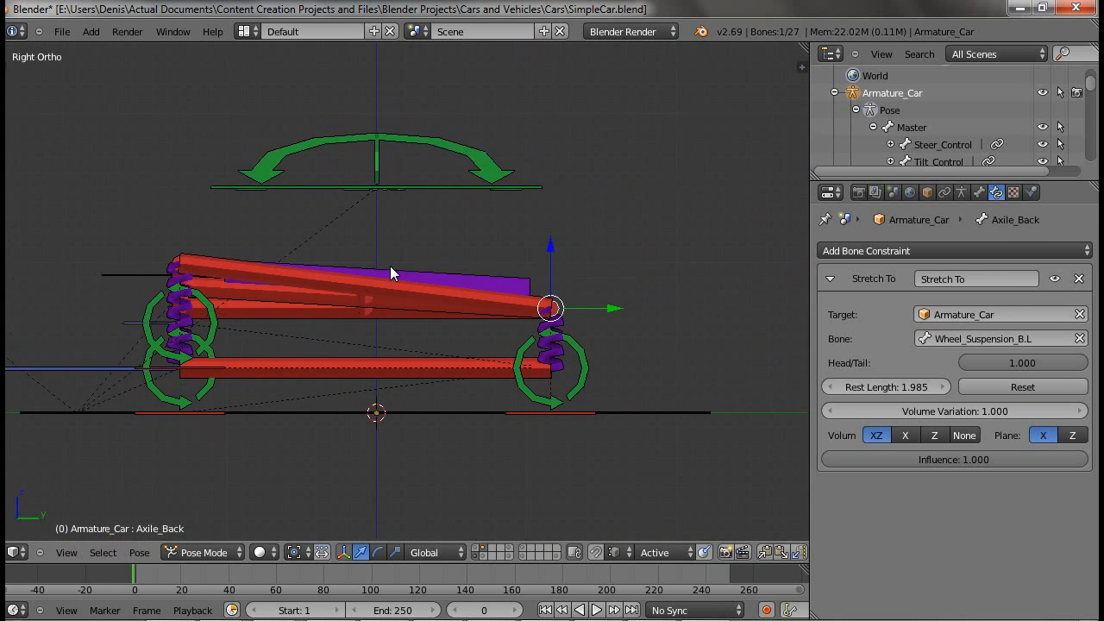
key("KP_1")
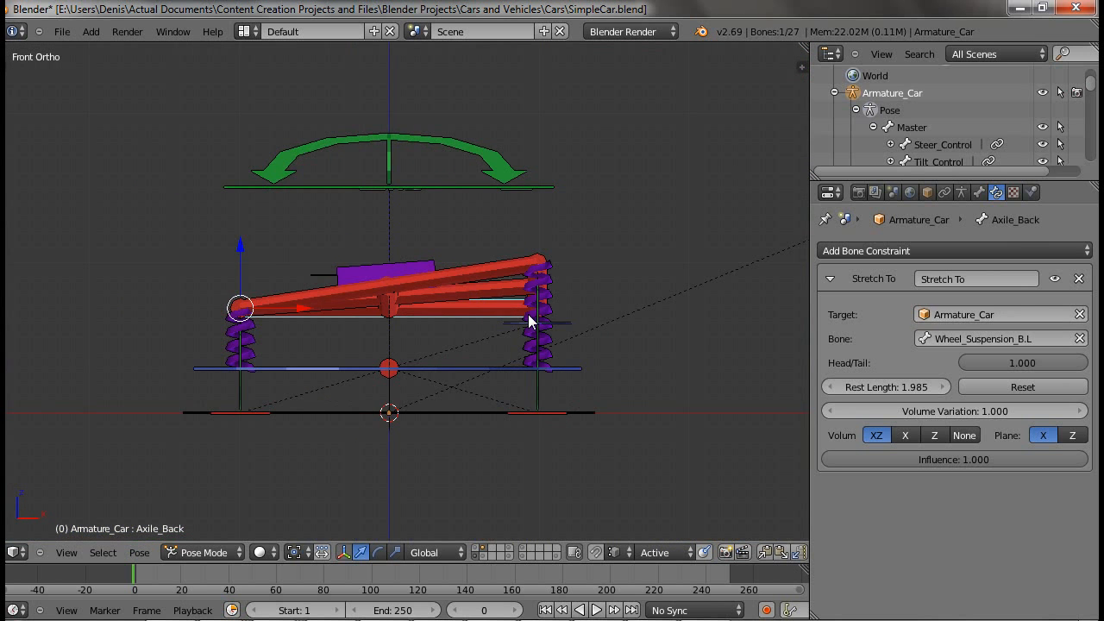
scroll(531, 318, "up", 3)
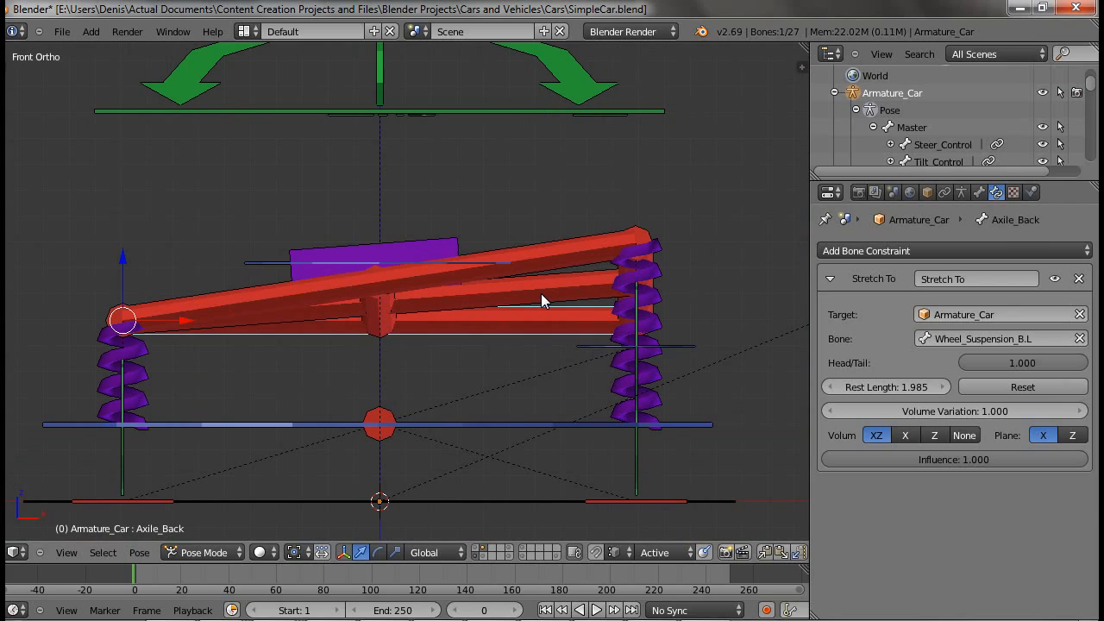
right_click(585, 282)
middle_click_drag(586, 282, 404, 413)
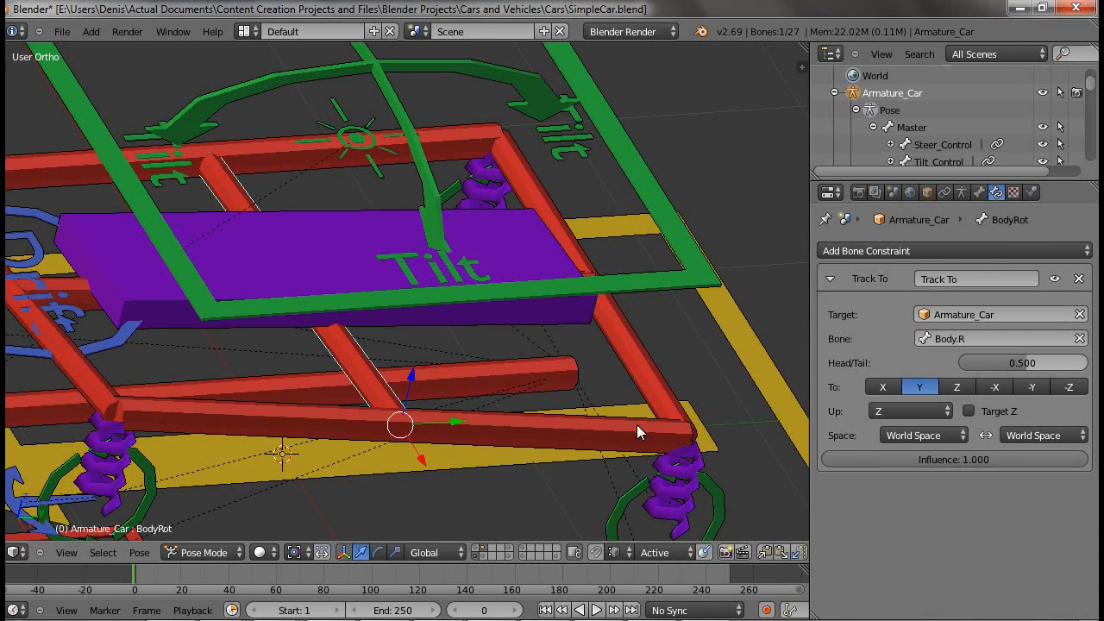
Select the Body bone and examine its Transformation constraint targeting BodyRot, with the tilted frame in the right orthographic view.
middle_click_drag(463, 466, 527, 352)
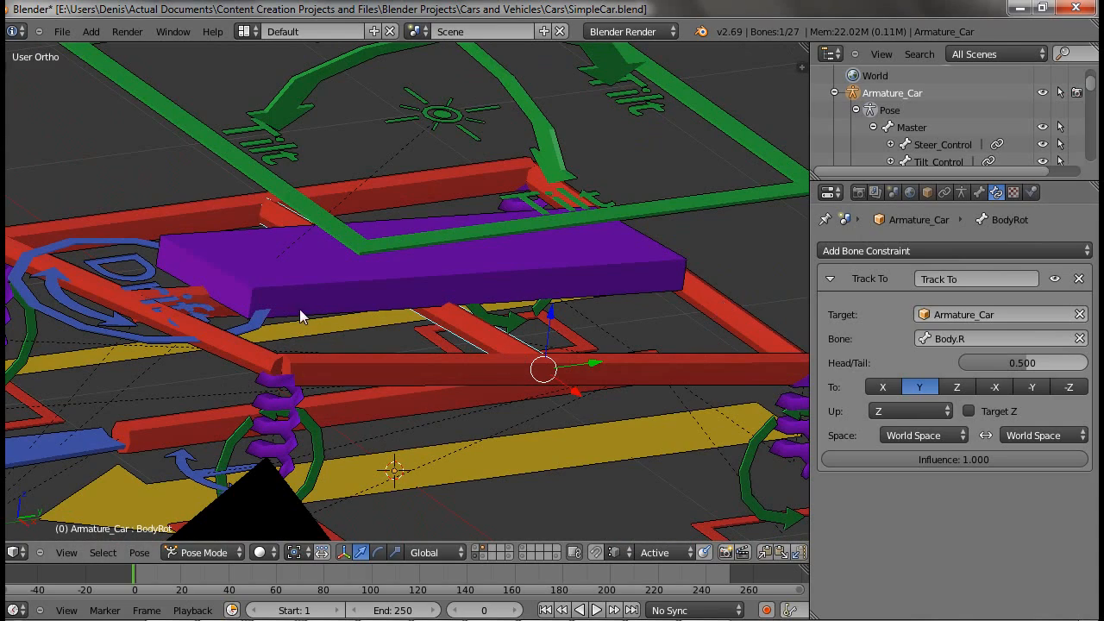
middle_click_drag(509, 432, 519, 382)
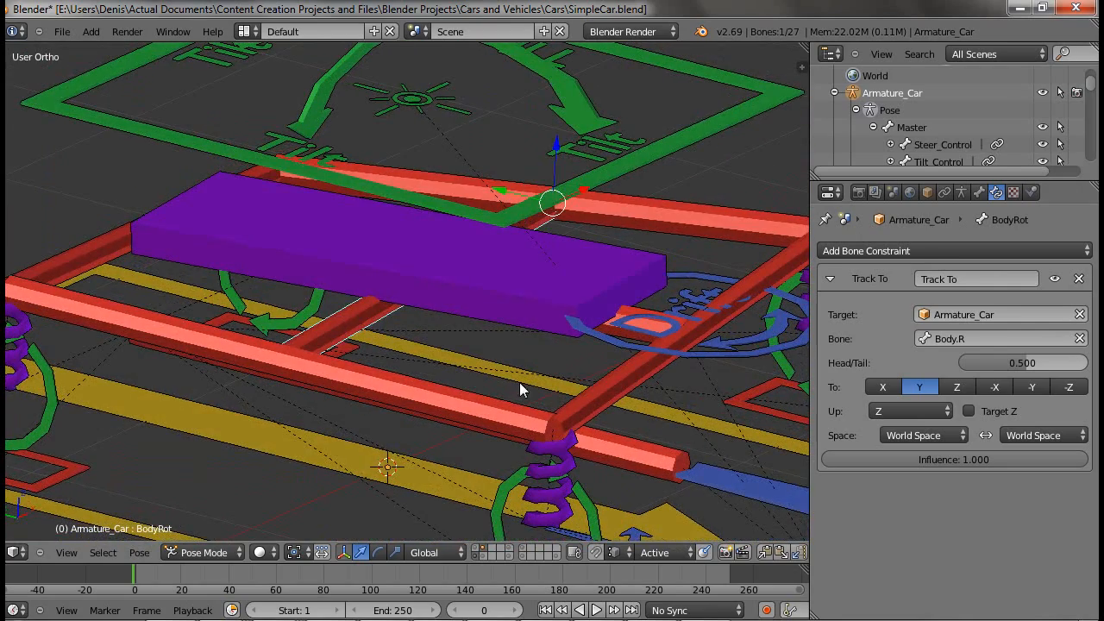
right_click(628, 311)
middle_click_drag(629, 311, 381, 267)
key("KP_3")
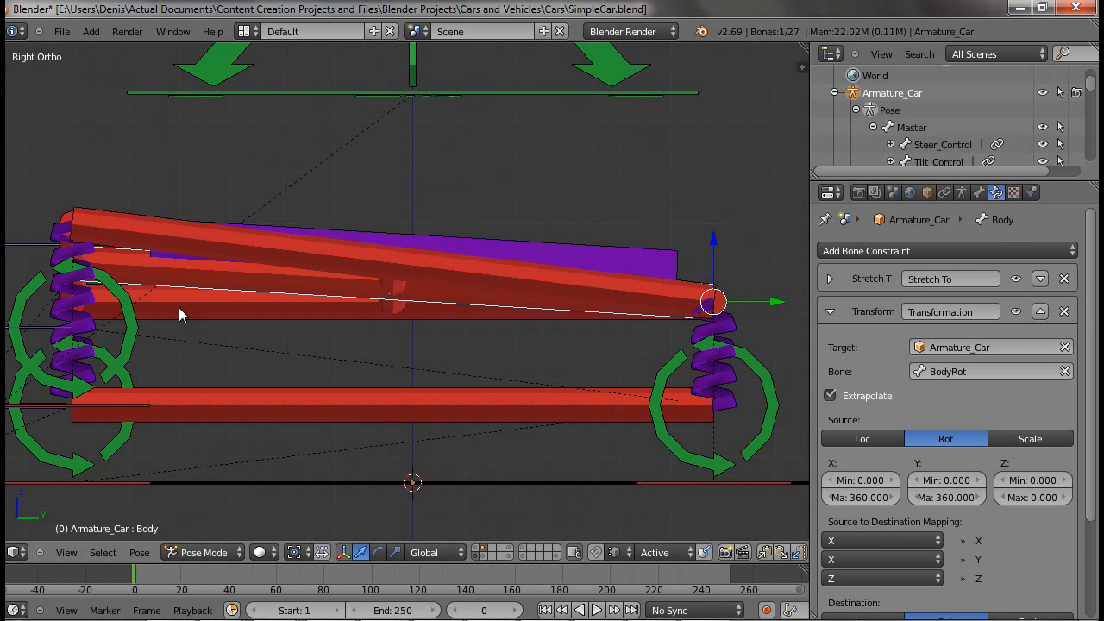
Go from the BodyRot bone to the purple Tilt bone and examine its Transformation constraint targeting Tilt_Control.
middle_click_drag(178, 307, 562, 318)
right_click(540, 309)
right_click(565, 305)
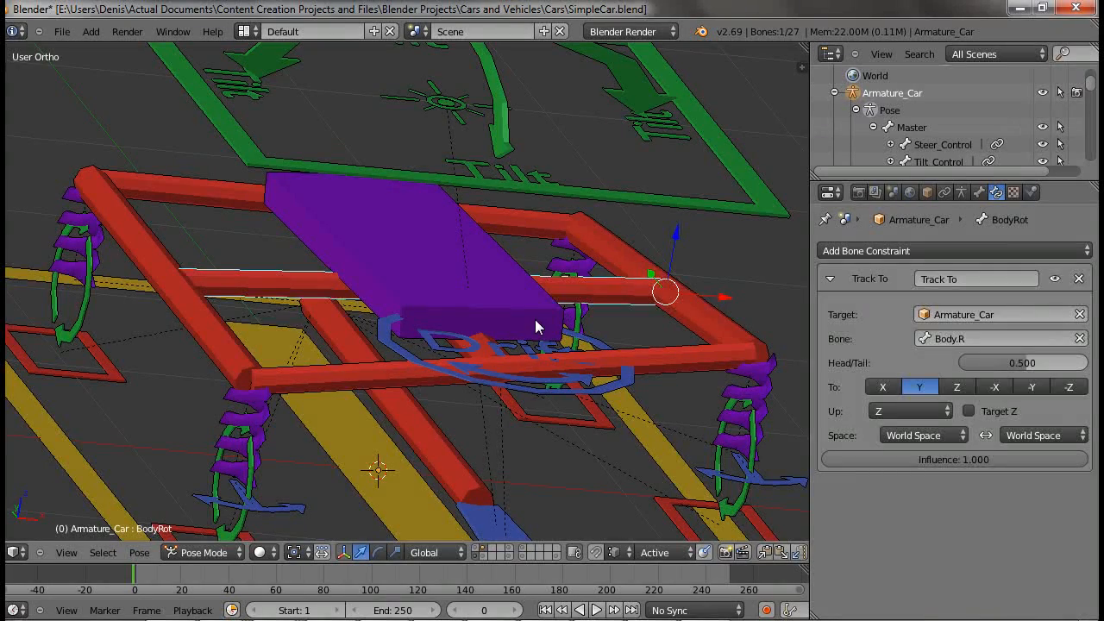
right_click(529, 310)
right_click(507, 302)
right_click(470, 307)
middle_click_drag(470, 307, 459, 255)
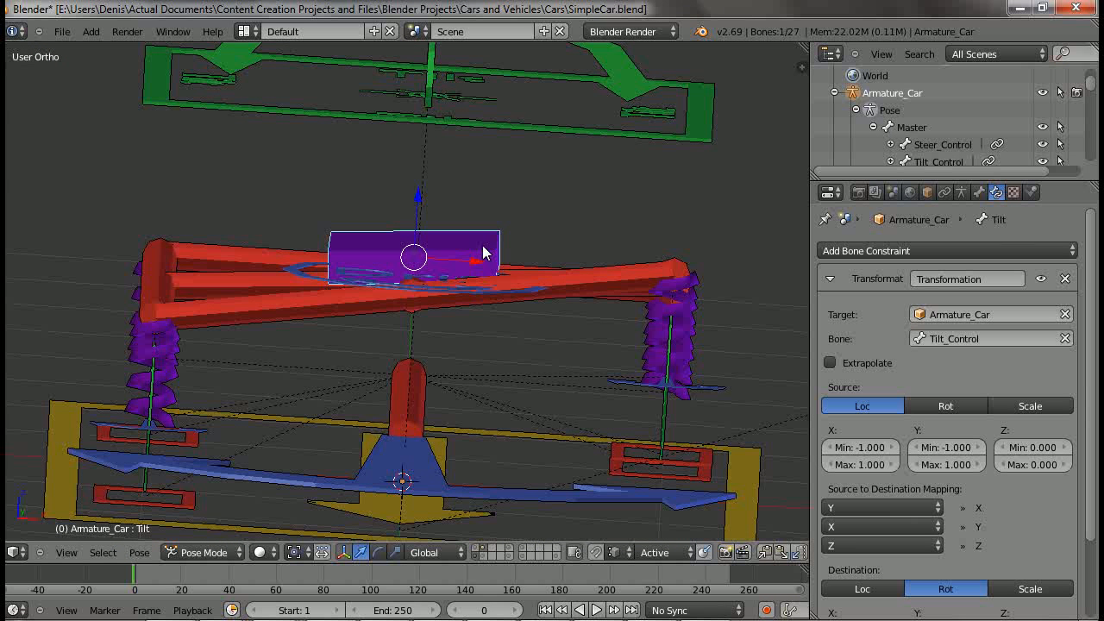
Try moving the Car_Body mesh with its layer shown alongside the rig, and return to the rig layer alone.
left_click(476, 554, "shift")
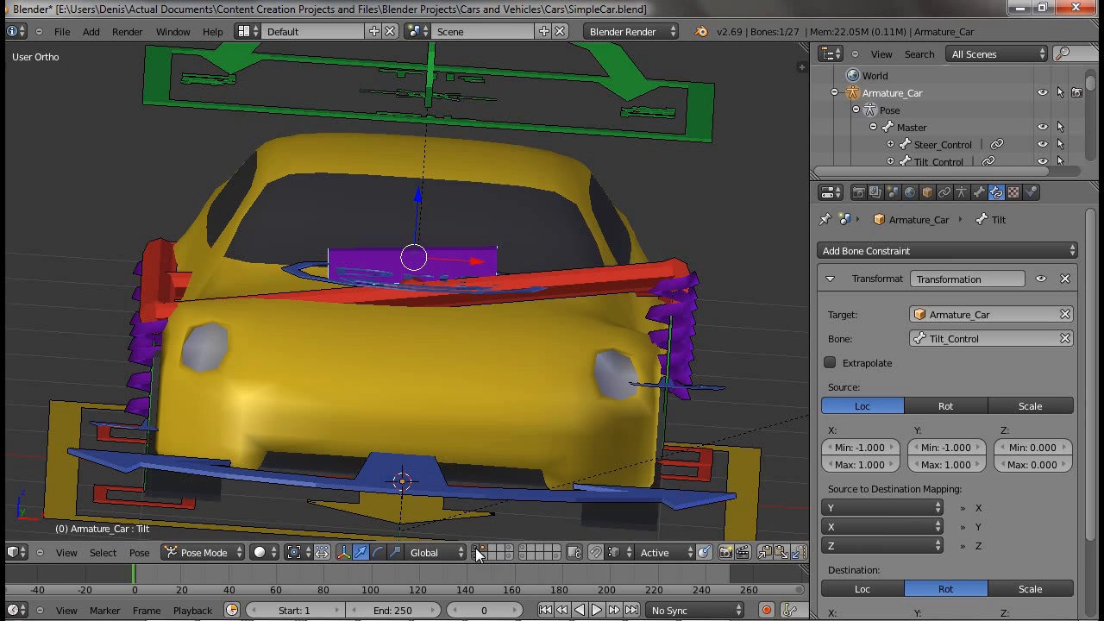
right_click(452, 142)
key("g")
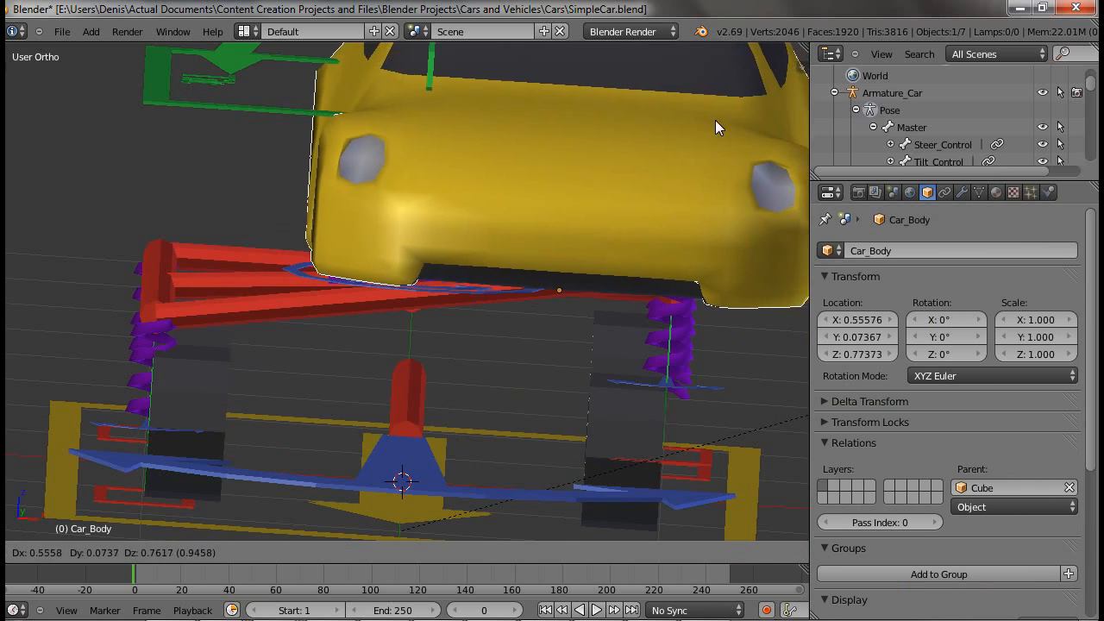
right_click(715, 120)
left_click(495, 550)
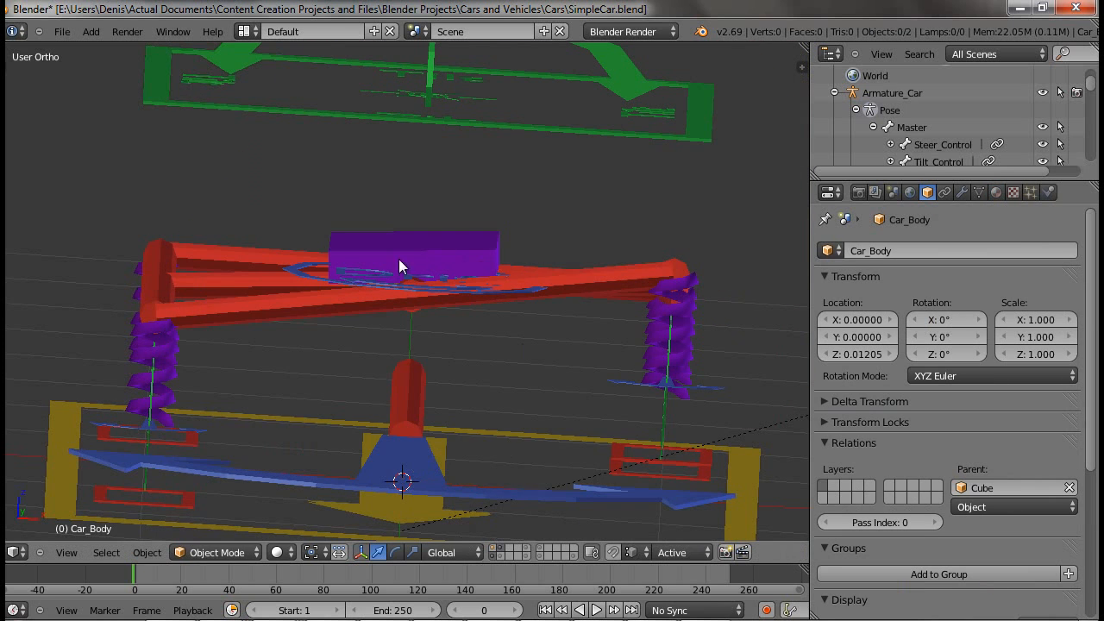
Select the Tilt_Control bone above the frame and try moving it inside its bounds.
middle_click_drag(398, 266, 462, 282)
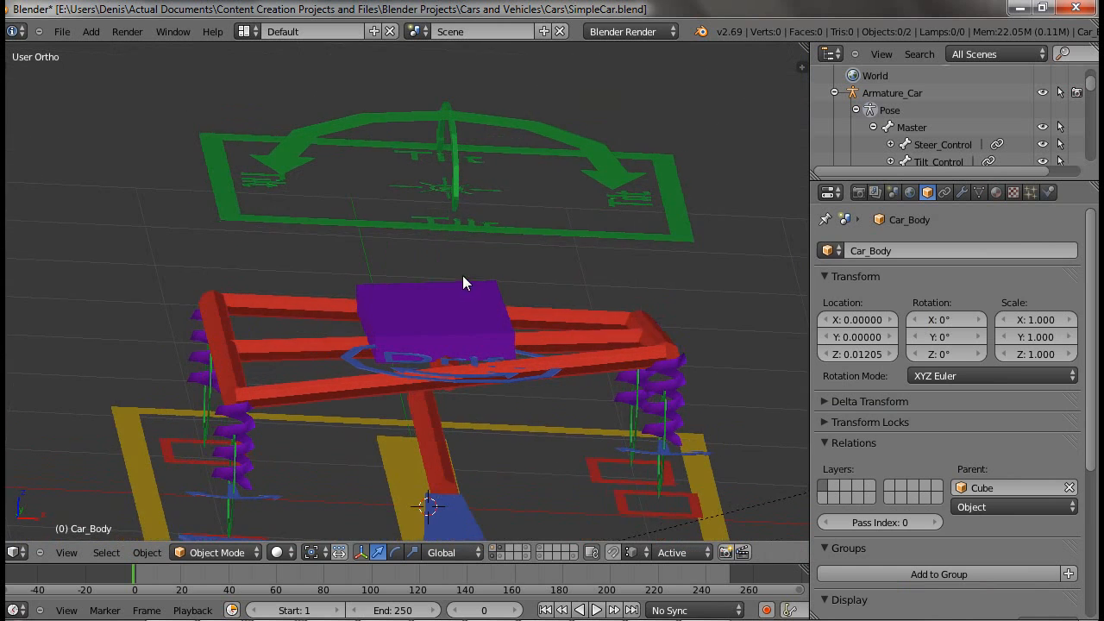
right_click(469, 189)
middle_click_drag(467, 198, 462, 187)
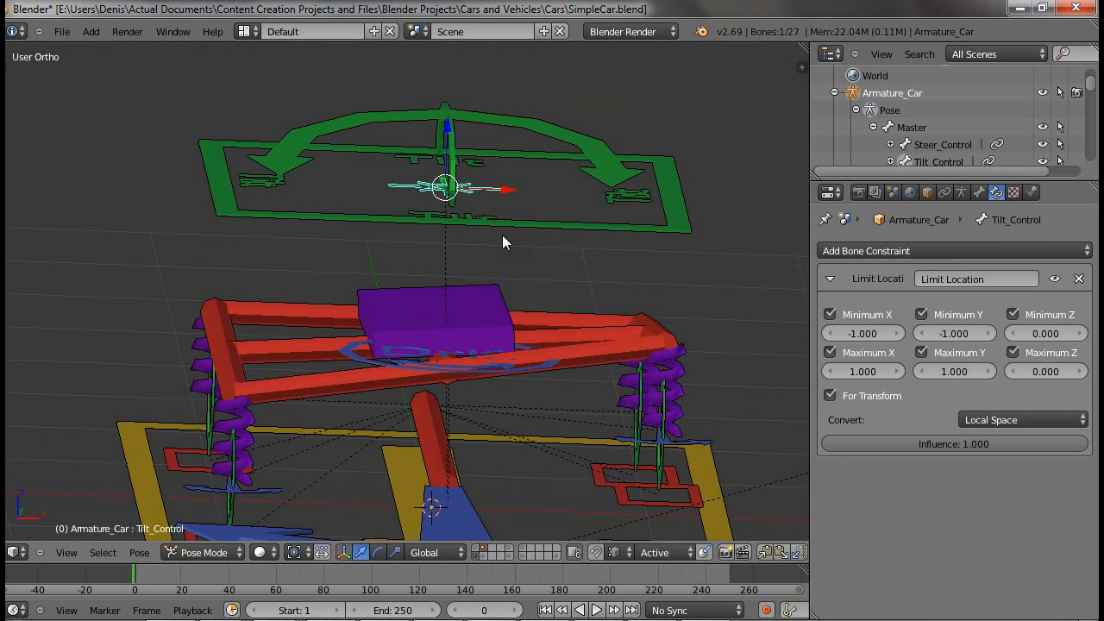
key("g")
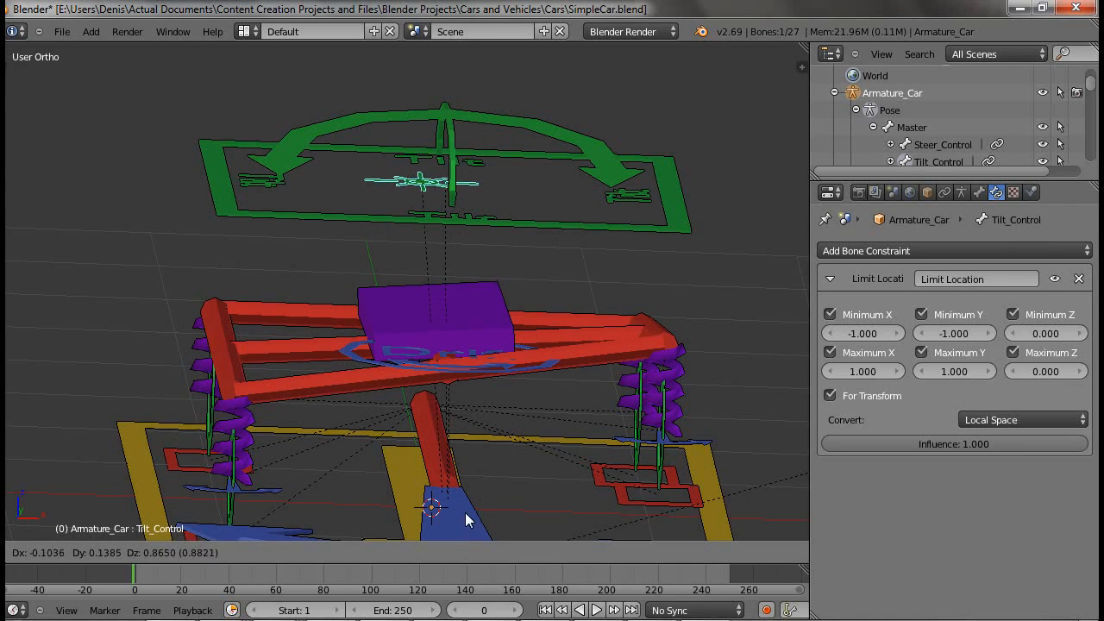
left_click(480, 444)
Try rotating the Drift_Control bone at the front of the rig, and cancel the rotation.
middle_click_drag(534, 454, 545, 345)
right_click(547, 343)
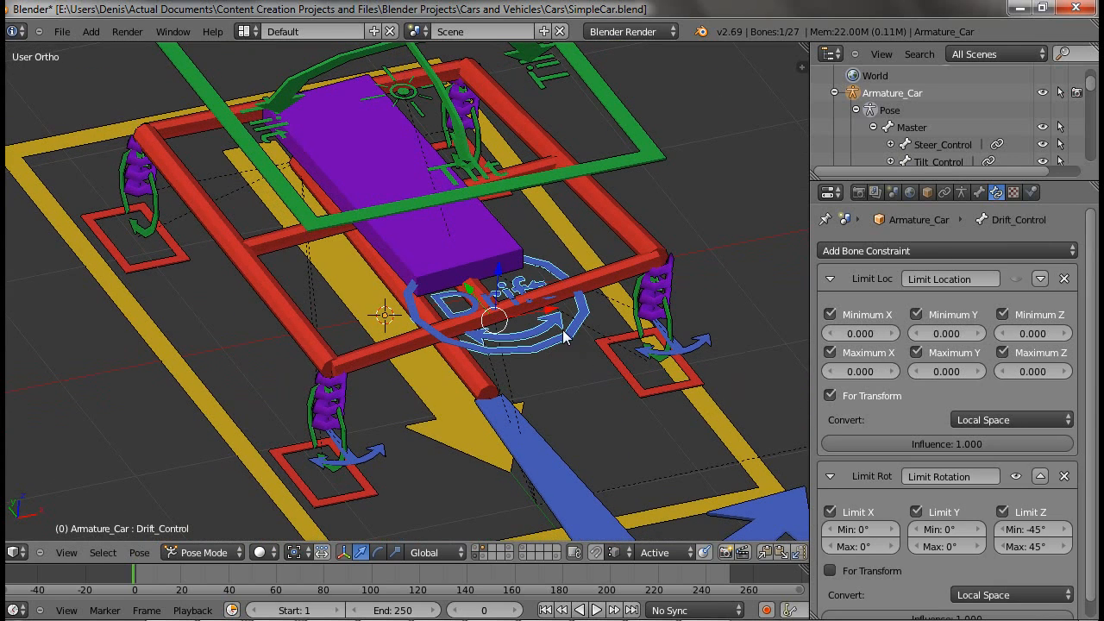
key("r")
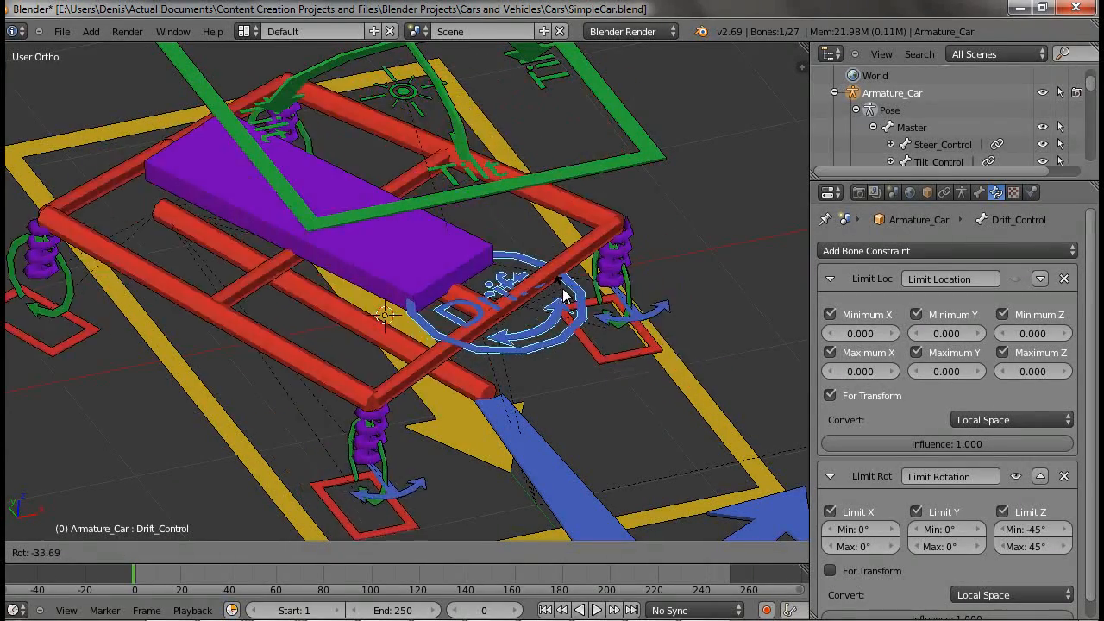
right_click(452, 387)
Try rotating the Drift_Rot bone about the global Z axis, and leave no bone selected.
right_click(503, 399)
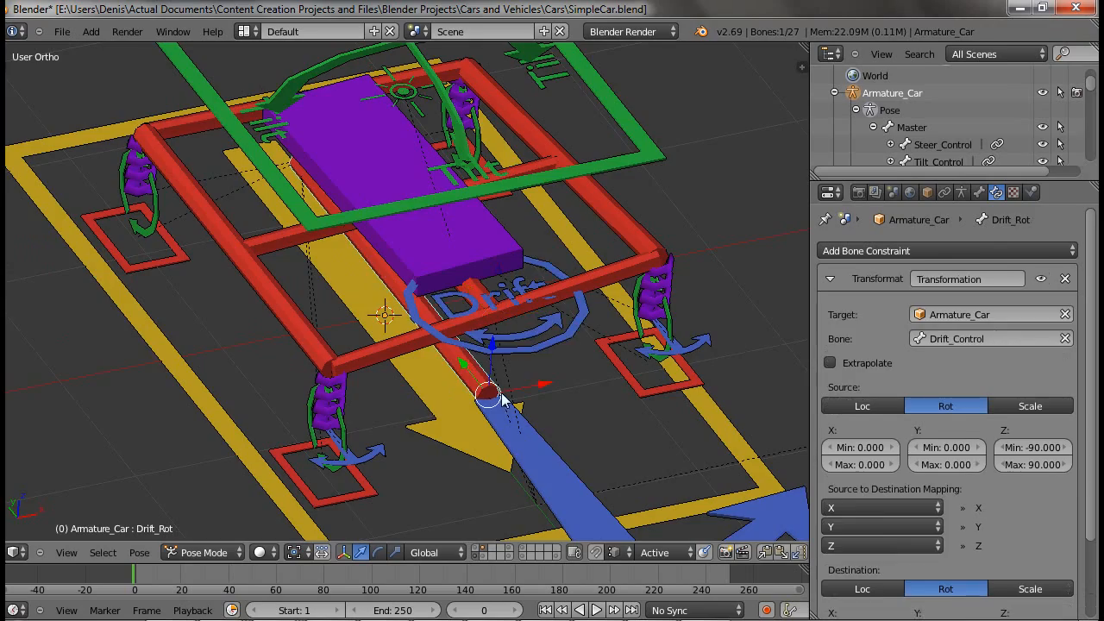
middle_click_drag(503, 399, 553, 328)
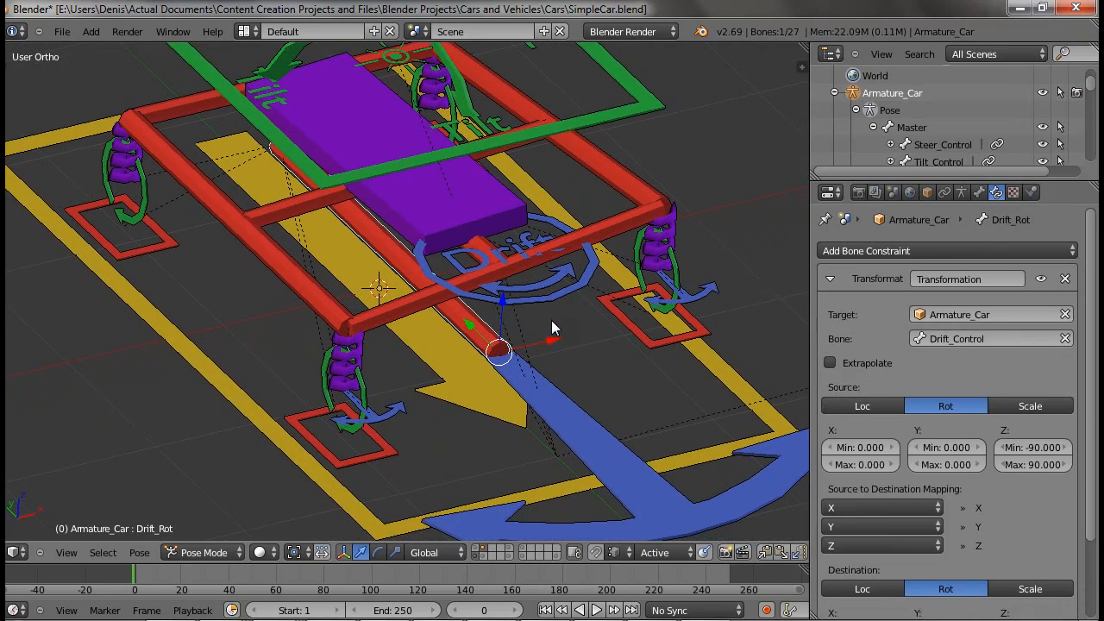
key("r")
key("z")
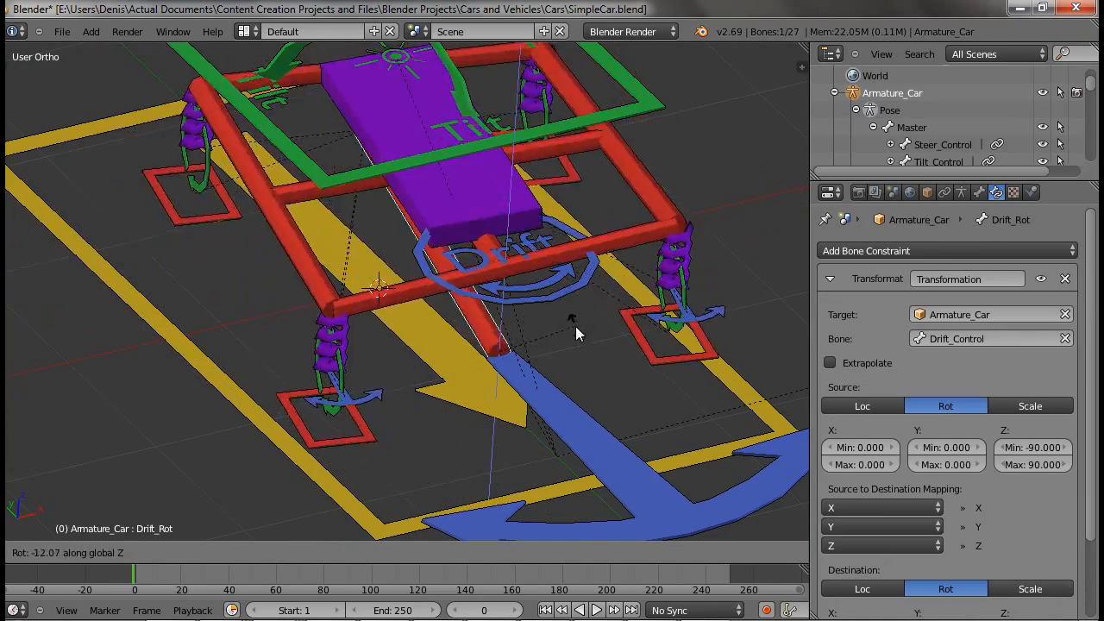
left_click(550, 421)
middle_click_drag(549, 421, 418, 365)
key("a")
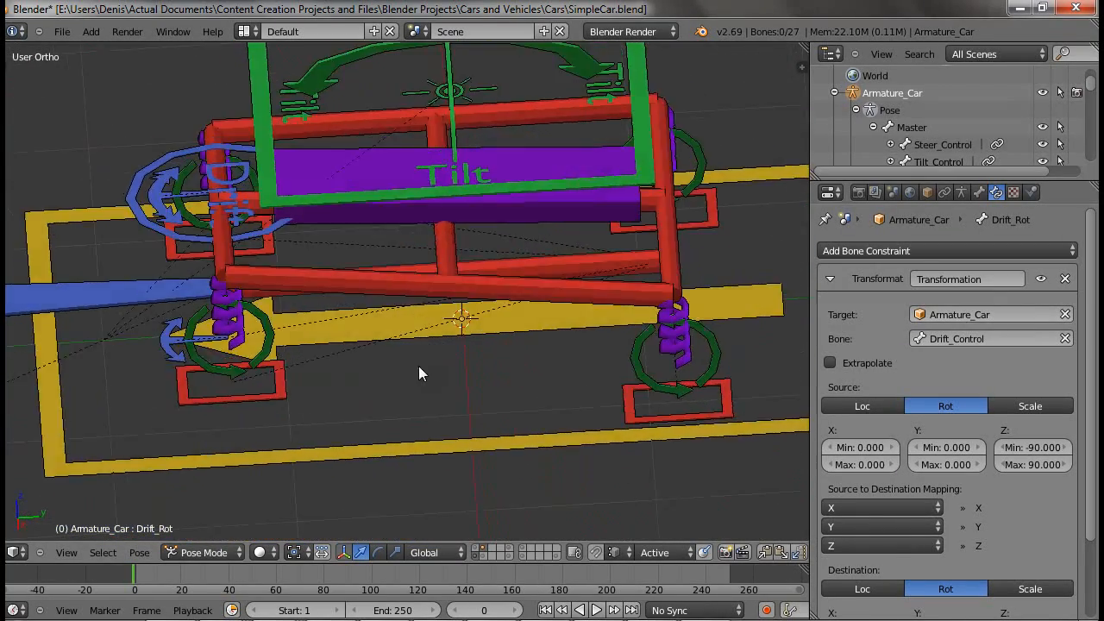
Examine the limit constraints of the Steer_Control bone and the rotation constraints of the Wheel_Steer_F.L bone.
scroll(418, 371, "down", 3)
right_click(90, 288)
middle_click_drag(305, 465, 552, 357)
middle_click_drag(516, 349, 547, 279, "shift")
scroll(424, 313, "up", 2)
scroll(429, 309, "up", 1)
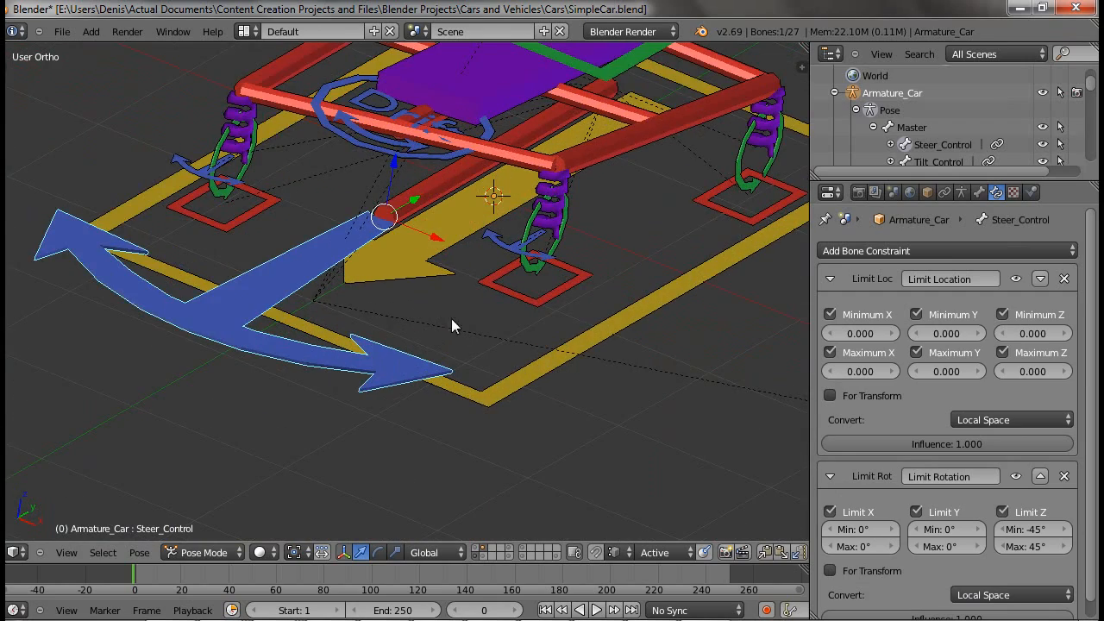
middle_click_drag(451, 325, 499, 308)
right_click(499, 309)
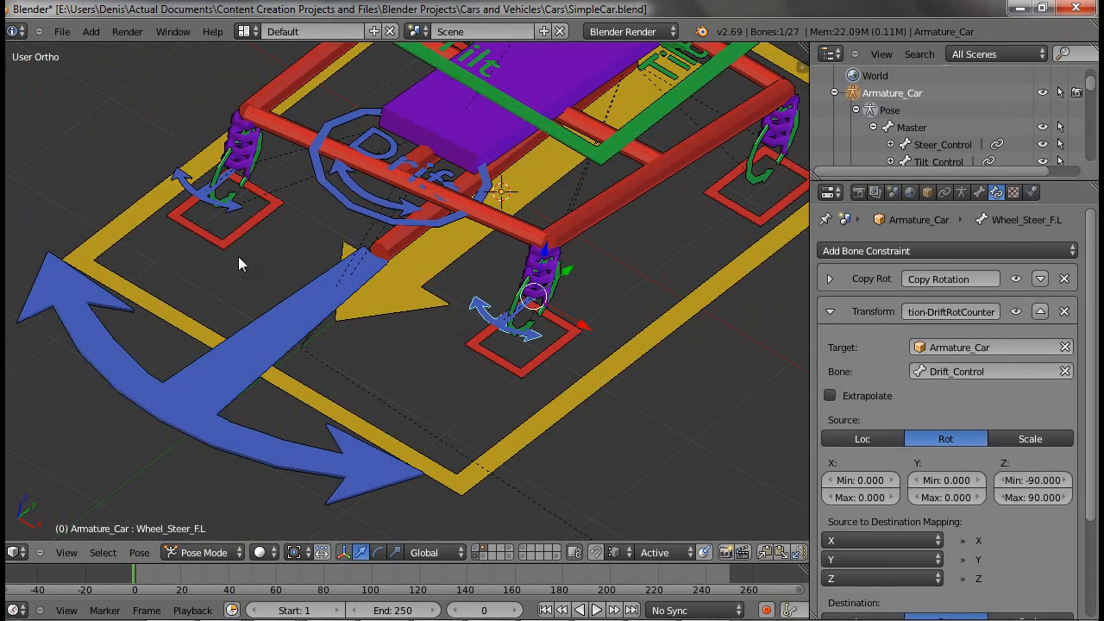
Try rotating the Steer_Control bone to turn the front wheel bones, cancel the rotation, and leave no bone selected.
right_click(220, 402)
key("r")
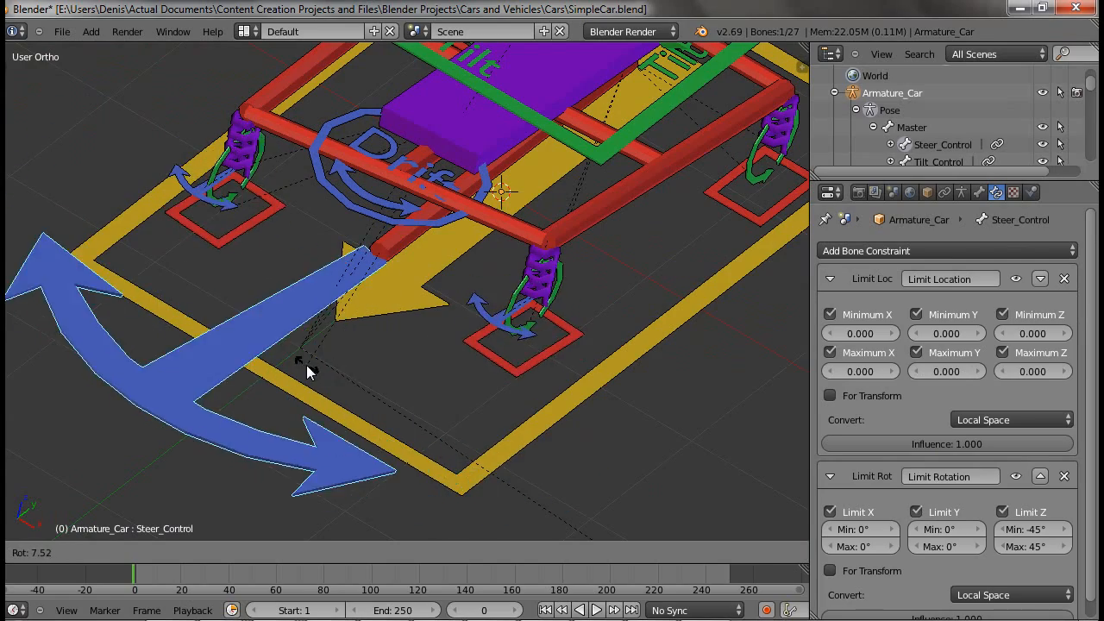
right_click(520, 391)
middle_click_drag(520, 392, 489, 331)
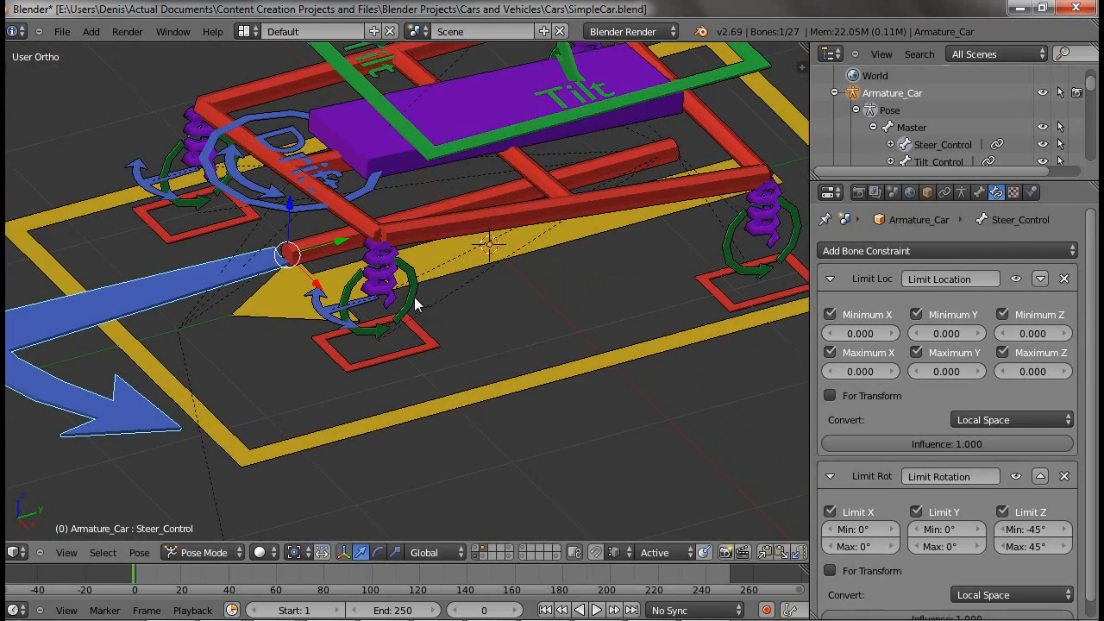
key("a")
scroll(598, 363, "down", 2)
scroll(598, 363, "up", 2)
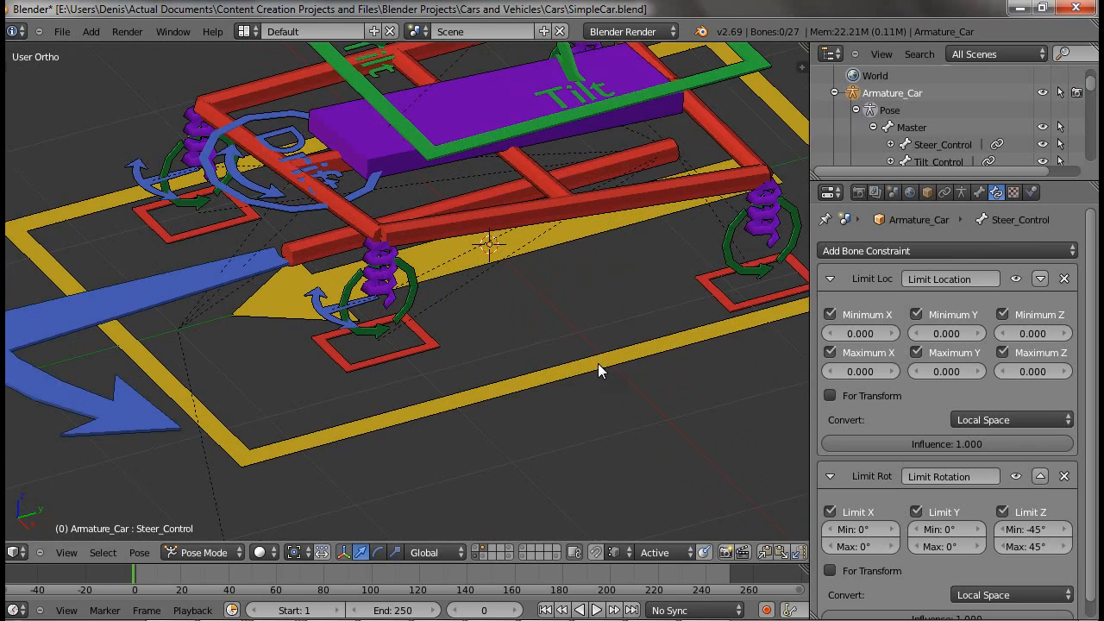
In perspective view, select the Master bone and examine its BnShp_Master custom shape in the bone's display settings.
middle_click_drag(597, 363, 511, 359)
key("KP_5")
scroll(553, 340, "down", 2)
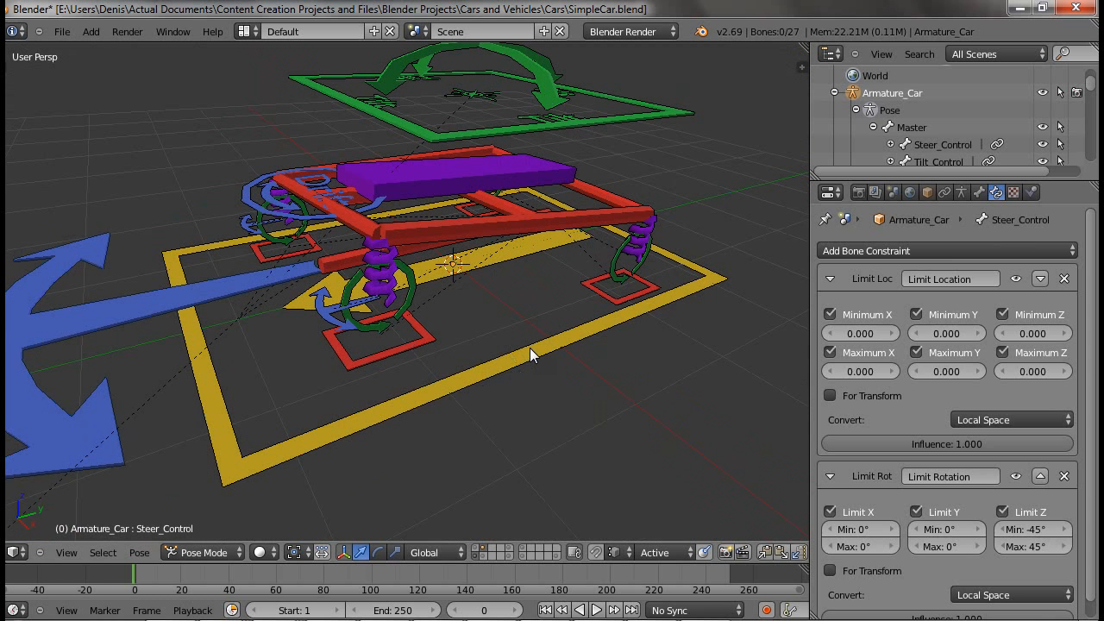
right_click(530, 348)
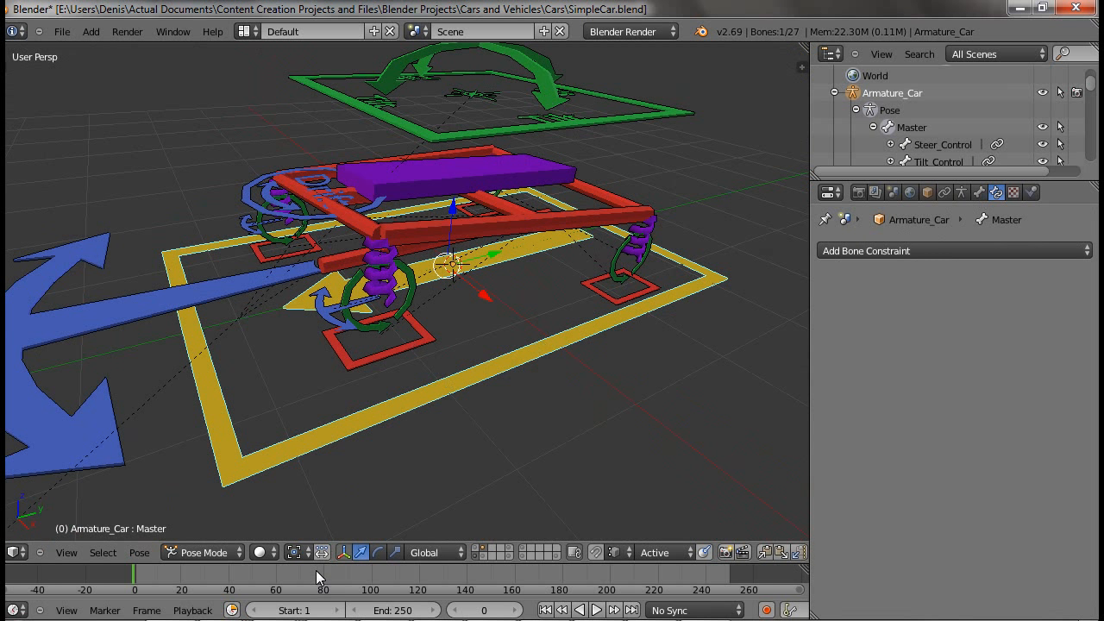
left_click(979, 192)
scroll(1006, 414, "down", 7)
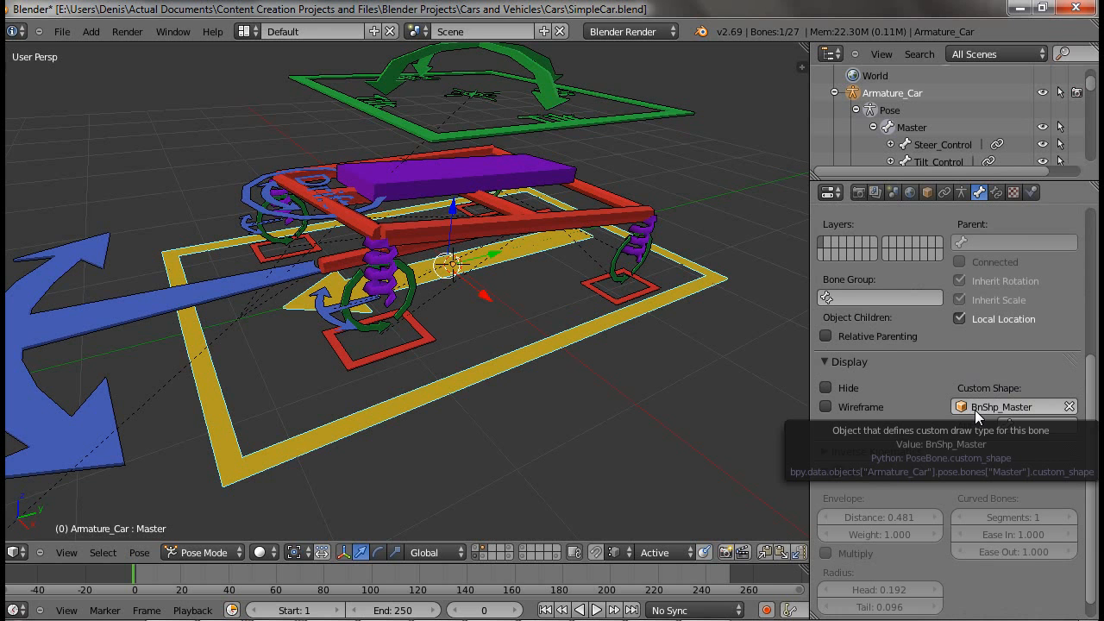
Show the layer holding the bone shape objects, and inspect the BnShp_Master mesh in Edit Mode.
left_click(557, 553)
right_click(326, 186)
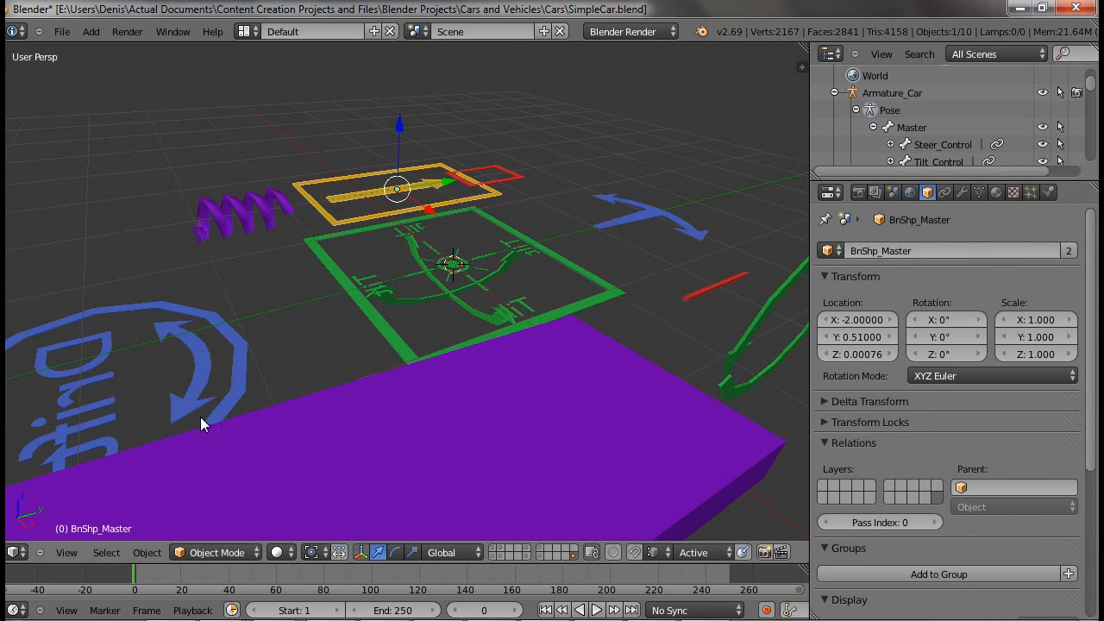
middle_click_drag(200, 417, 424, 338)
key("Tab")
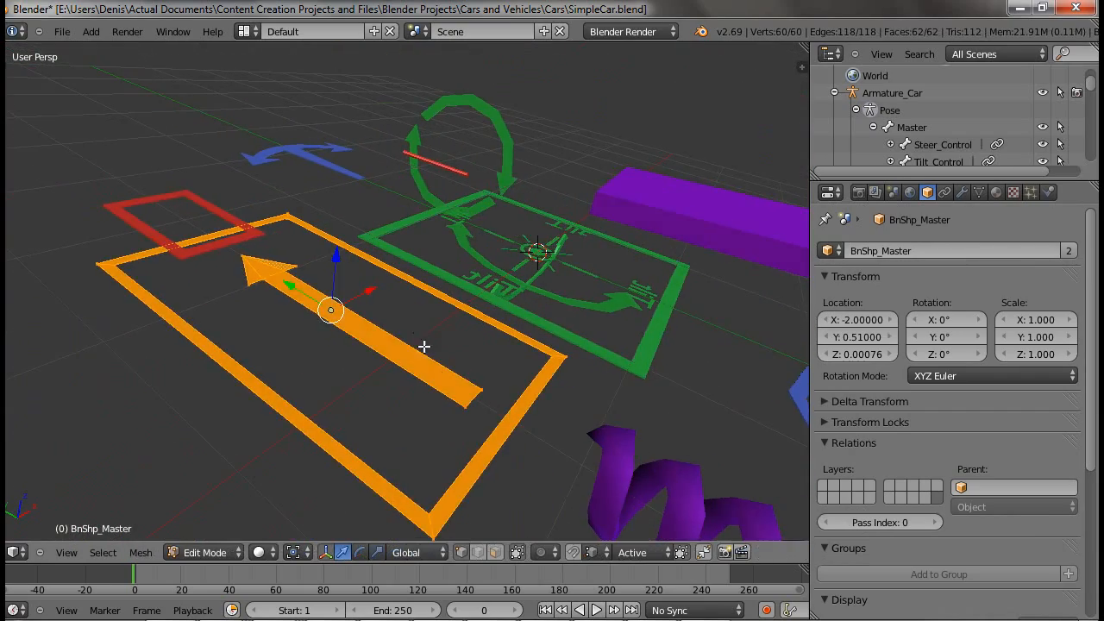
scroll(449, 423, "up", 3)
middle_click_drag(218, 362, 308, 399)
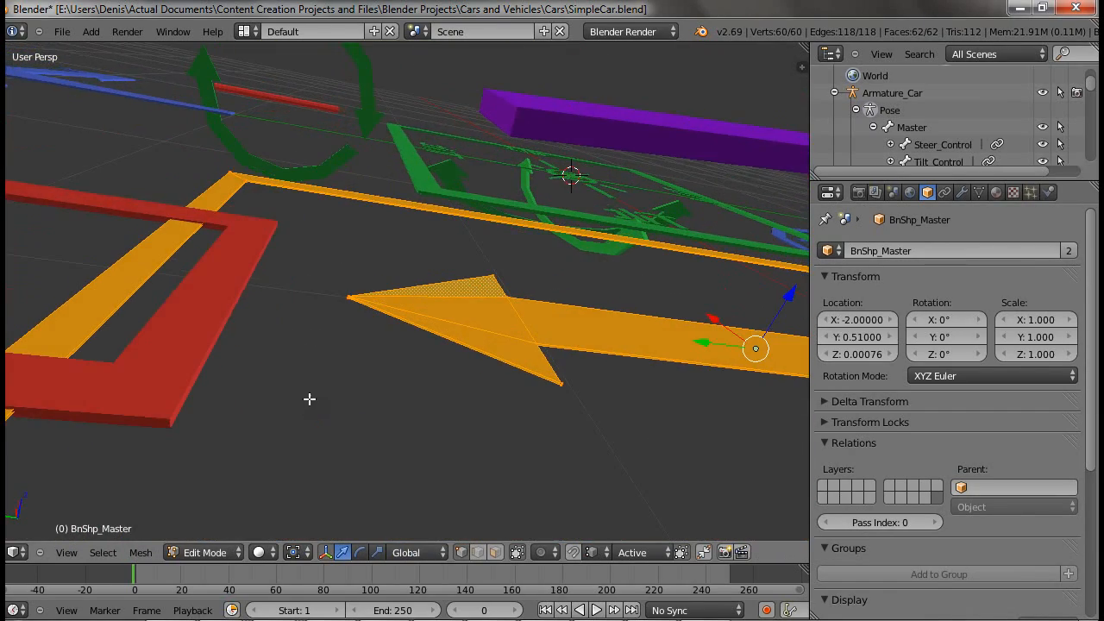
middle_click_drag(554, 375, 463, 422)
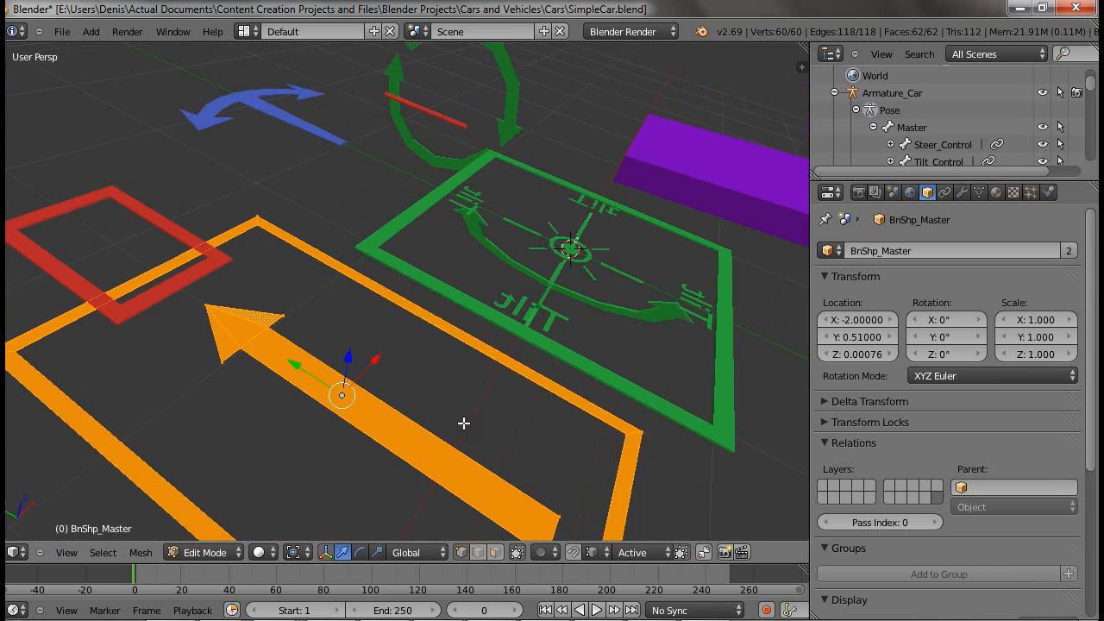
middle_click_drag(519, 370, 416, 377)
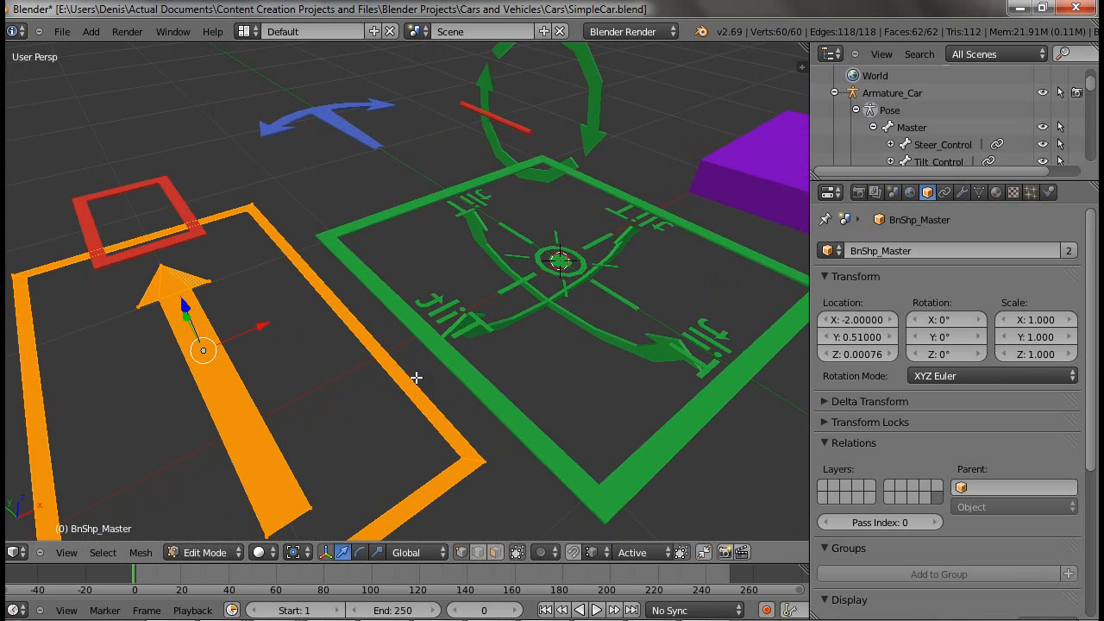
key("Tab")
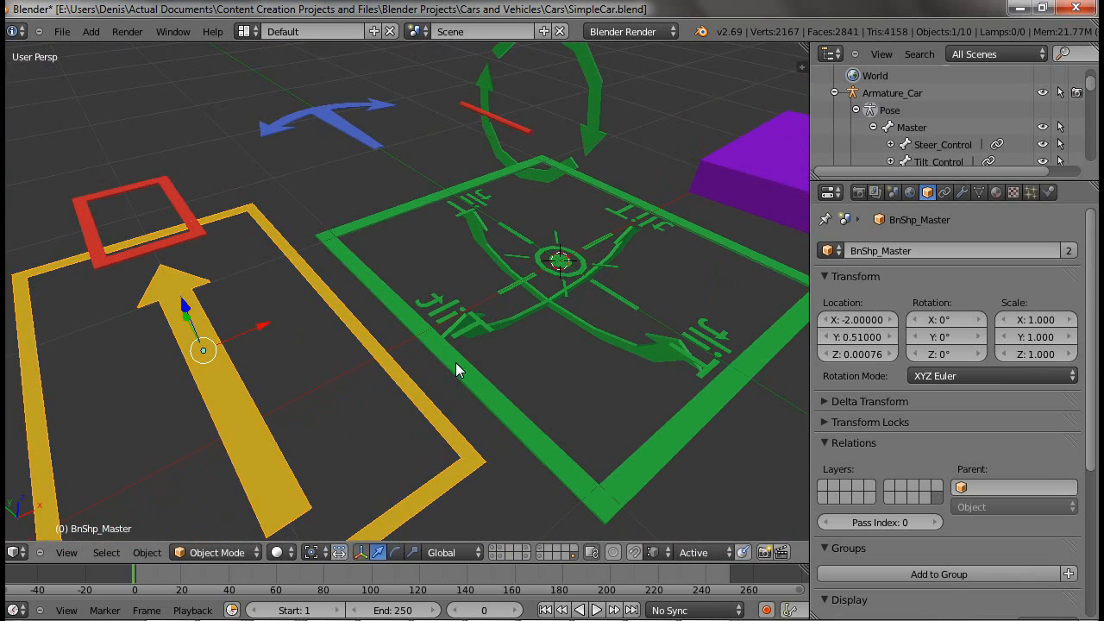
Inspect the BnShp_Tilt-Bounds mesh in Edit Mode from several angles, and return to Object Mode.
right_click(456, 370)
key("Tab")
middle_click_drag(586, 326, 512, 320, "shift")
scroll(486, 402, "up", 5)
scroll(486, 402, "up", 1)
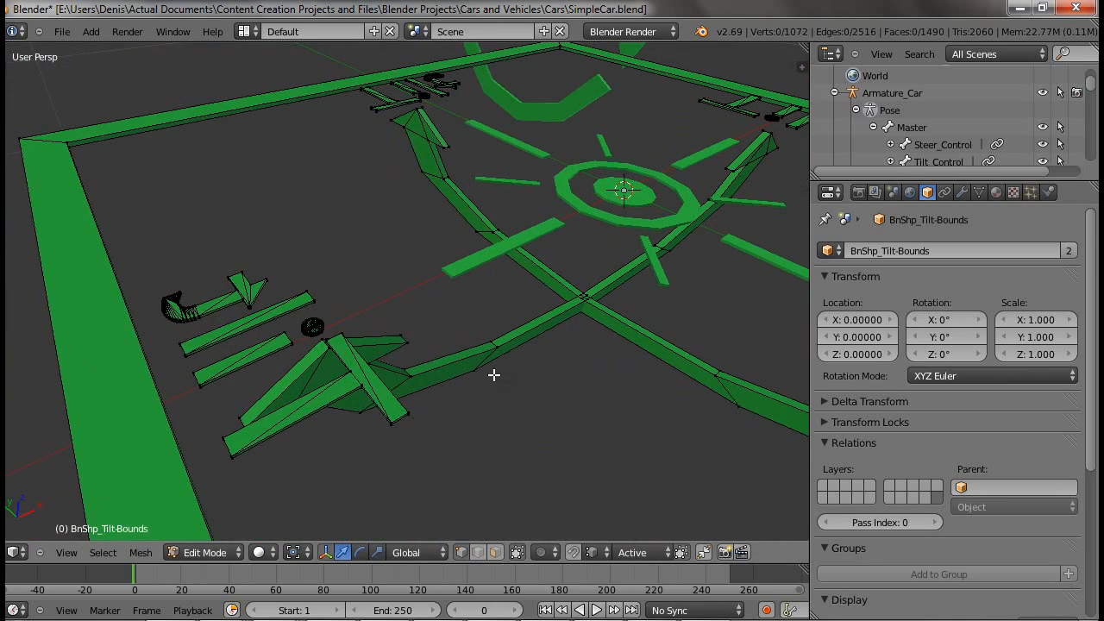
middle_click_drag(494, 374, 499, 329)
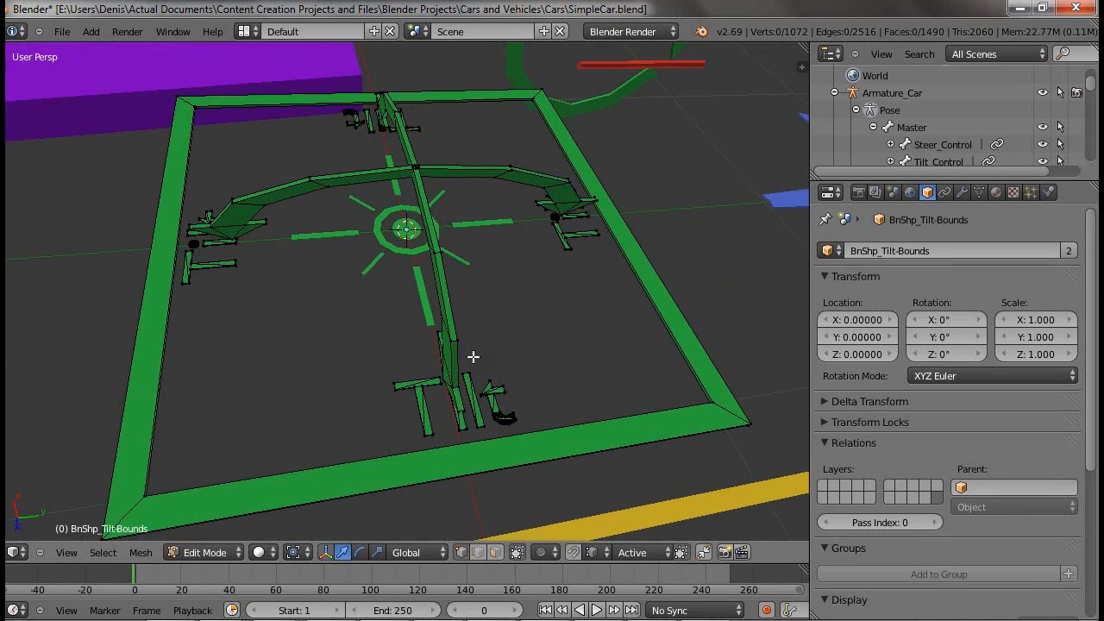
middle_click_drag(332, 373, 386, 366)
middle_click_drag(436, 312, 477, 364)
scroll(480, 368, "down", 4)
key("Tab")
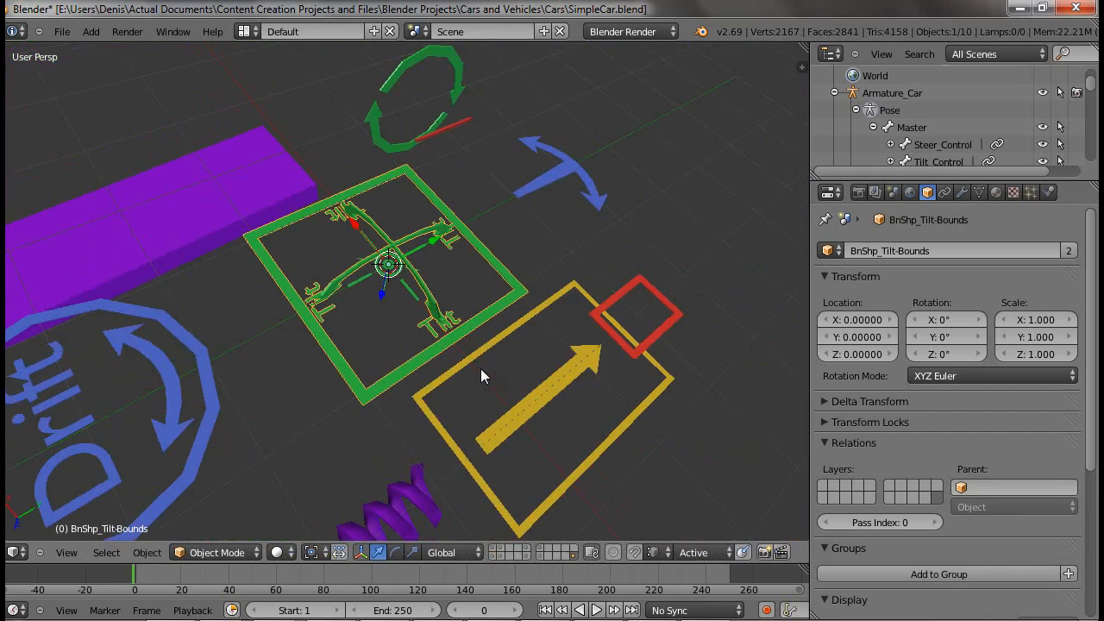
Inspect the BnShp_Susp spring mesh in Edit Mode, check its mesh data and modifiers, and review all bone shapes in Object Mode.
key("Tab")
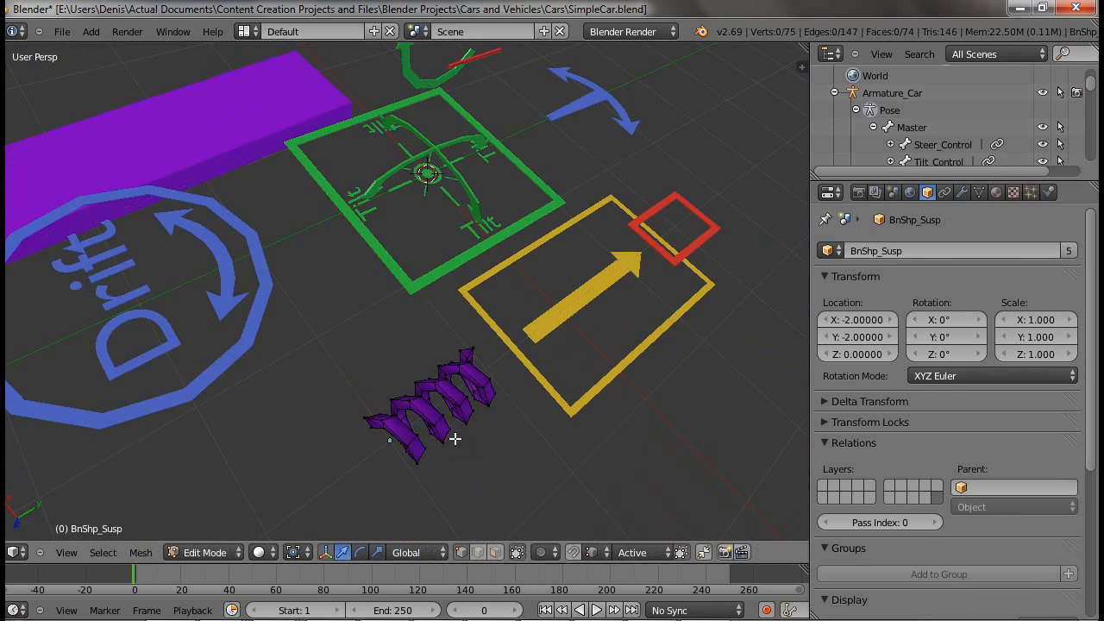
middle_click_drag(457, 437, 457, 336)
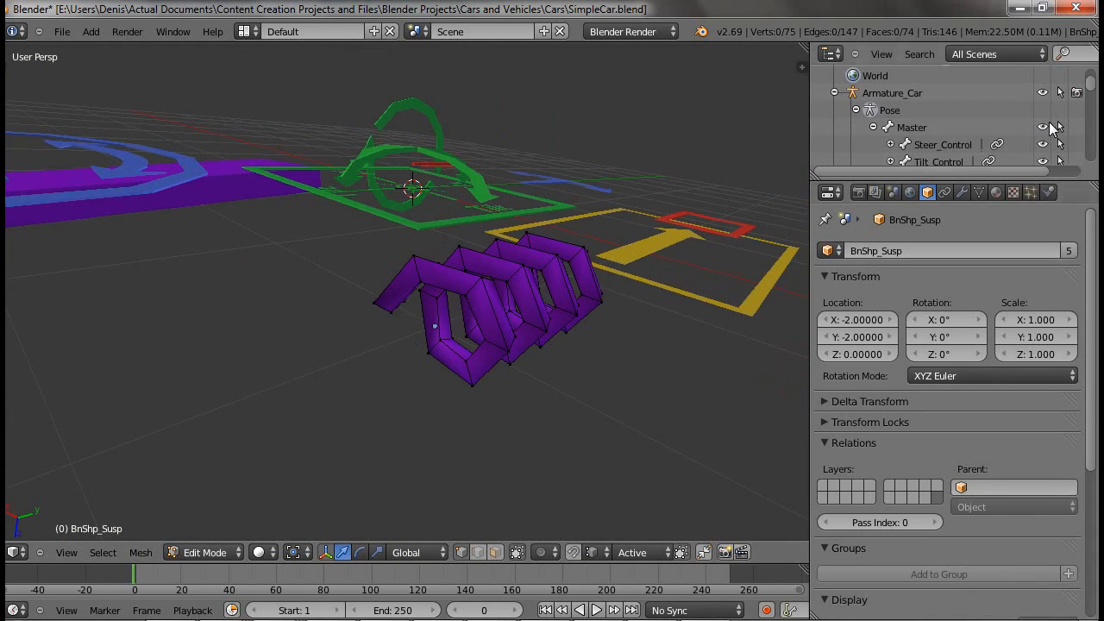
left_click(979, 191)
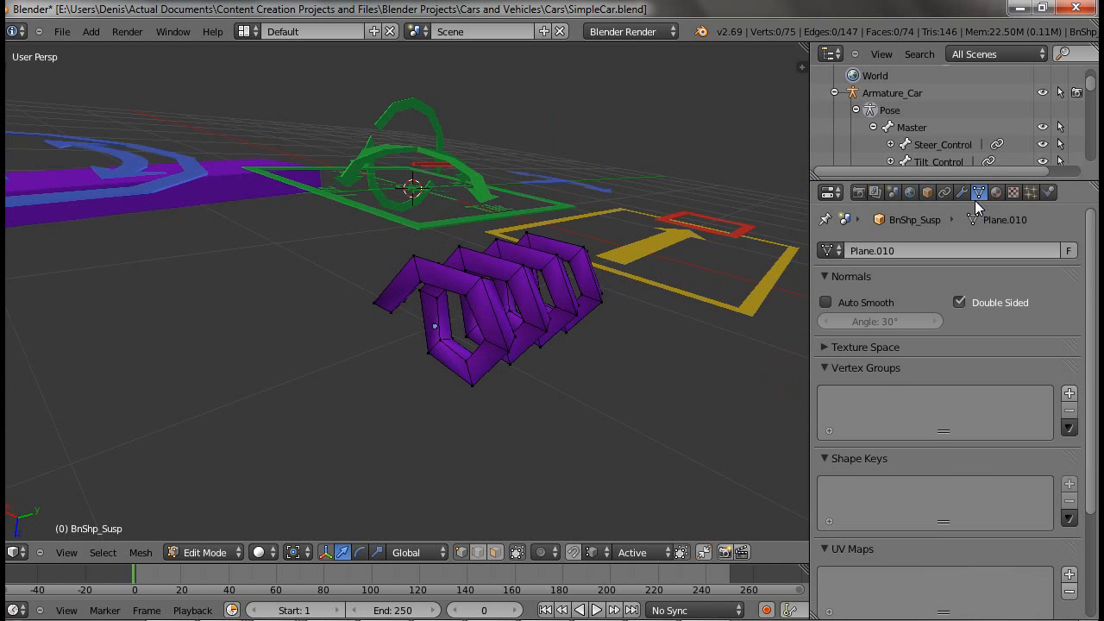
left_click(961, 192)
left_click(916, 250)
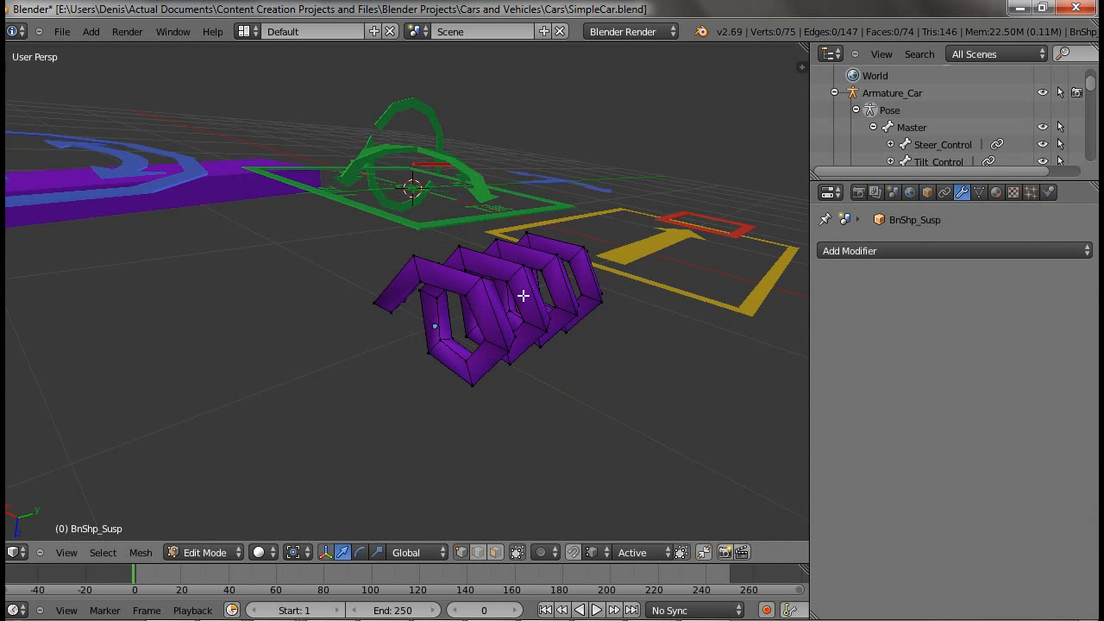
middle_click_drag(448, 263, 428, 322)
key("Tab")
scroll(428, 322, "down", 5)
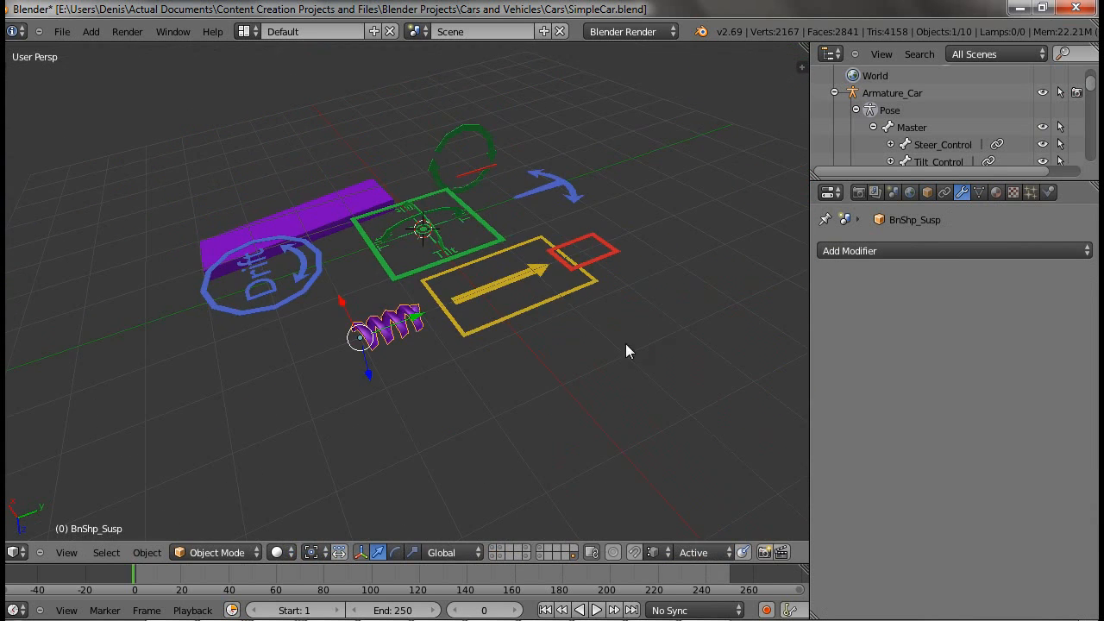
middle_click_drag(626, 344, 544, 476)
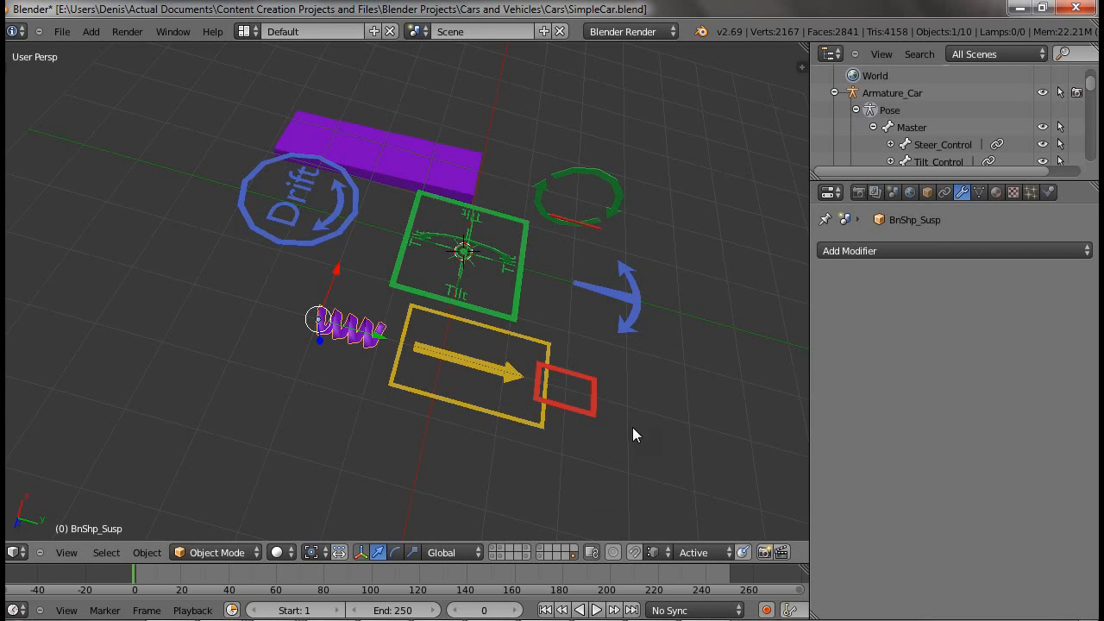
middle_click_drag(633, 428, 485, 502)
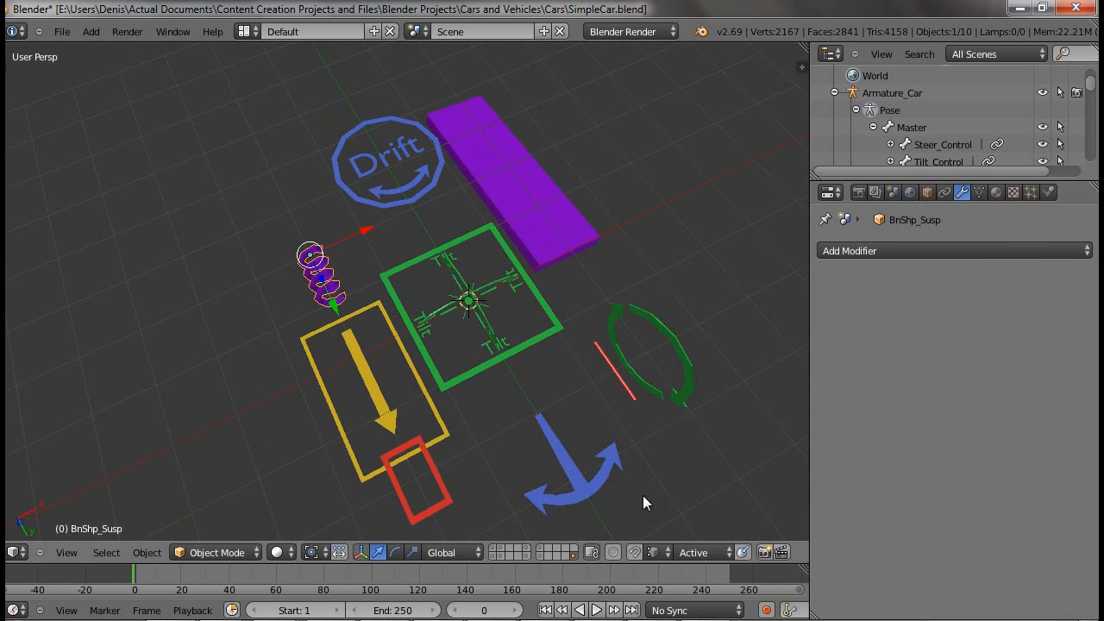
Show the layer holding Armature_Car, select its Master bone in Pose Mode, and examine the bone's custom shape setting.
left_click(515, 548)
right_click(574, 410)
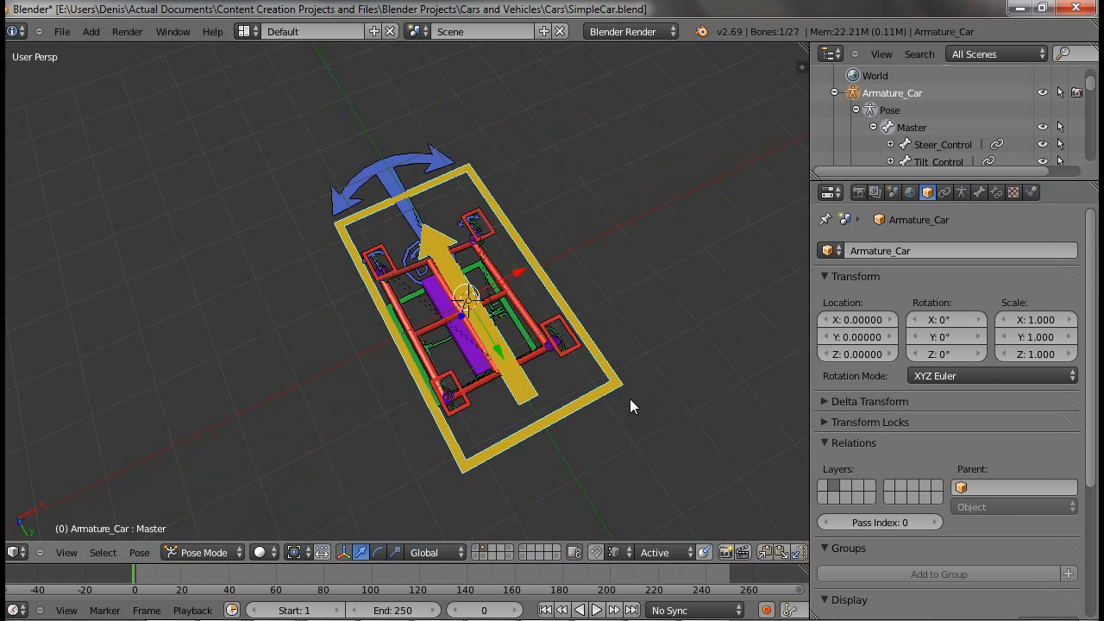
key("Tab")
middle_click_drag(519, 412, 486, 440)
scroll(426, 428, "up", 3)
key("ctrl+Tab")
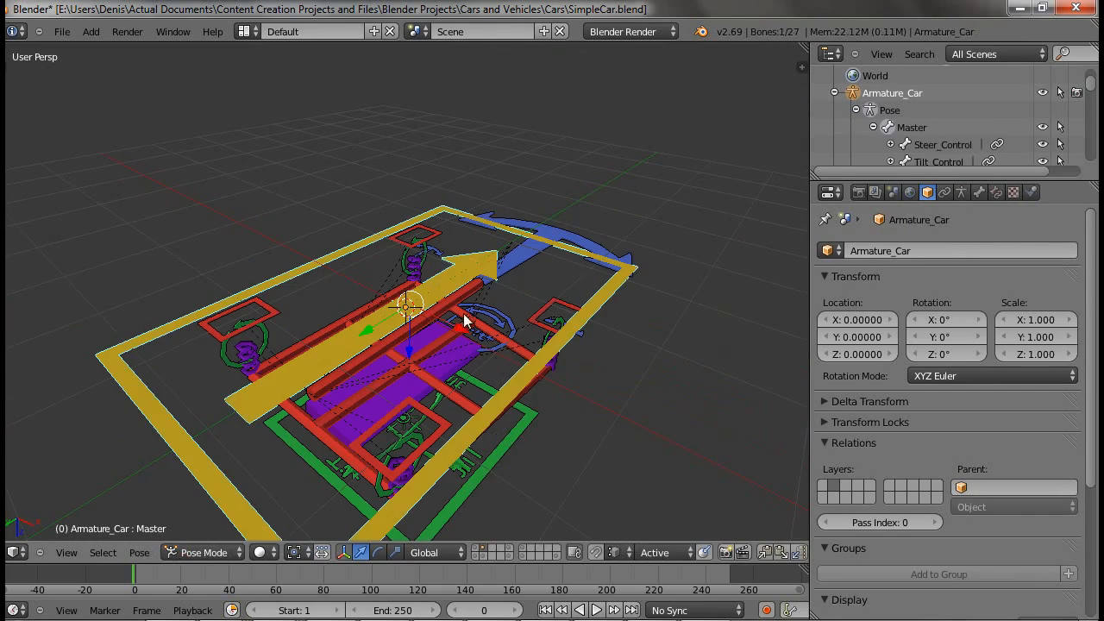
left_click(997, 192)
left_click(979, 192)
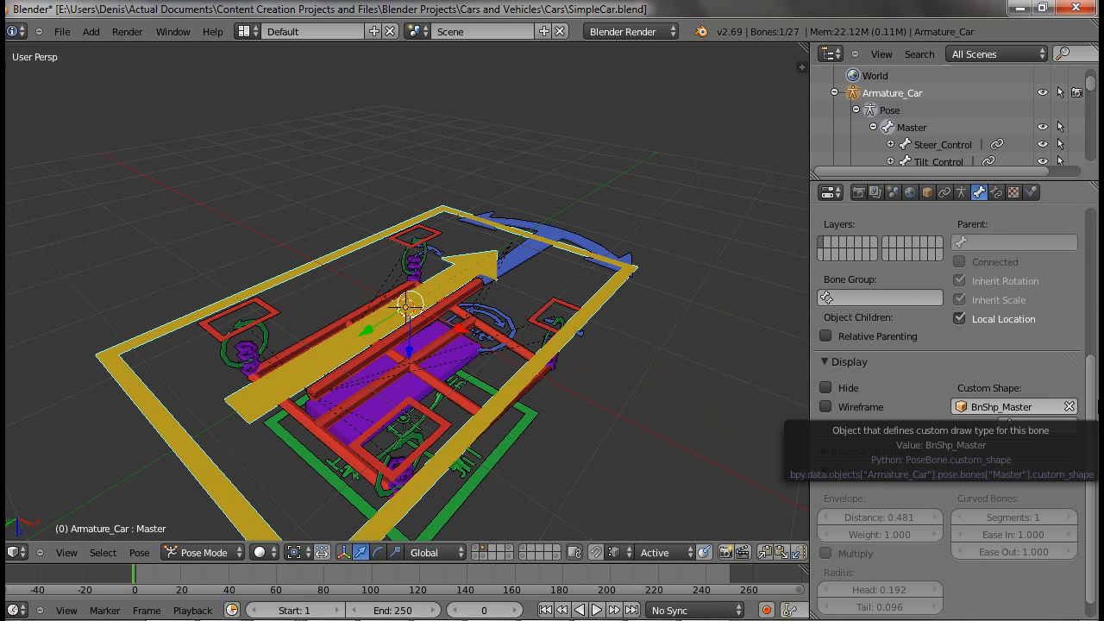
Try moving the Master bone along the global Y axis, and cancel the move.
middle_click_drag(555, 386, 384, 422)
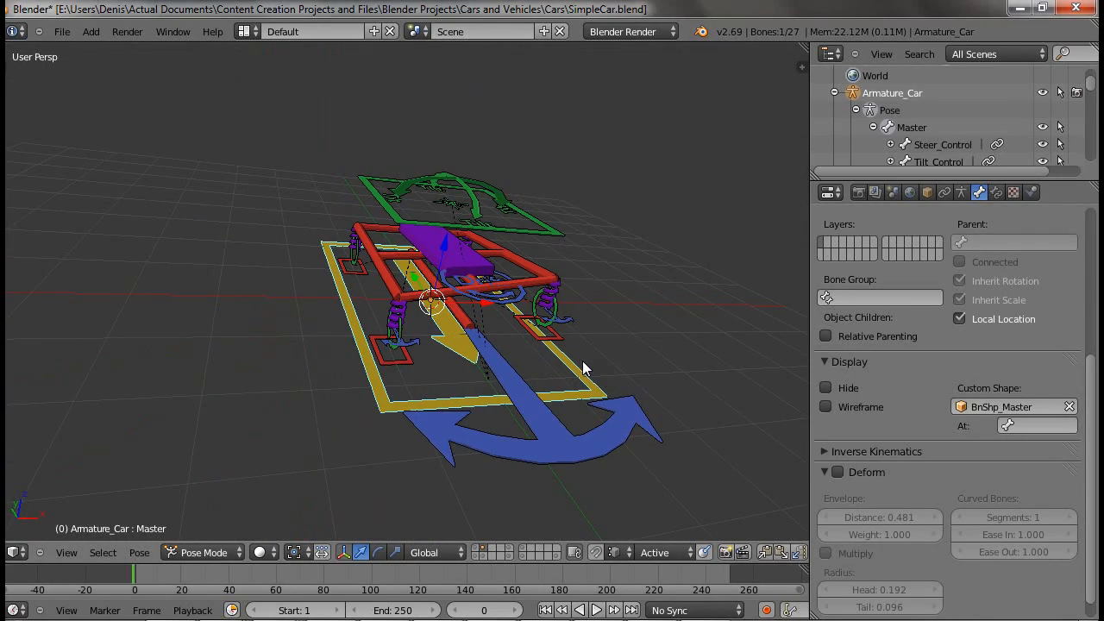
middle_click_drag(582, 361, 531, 431)
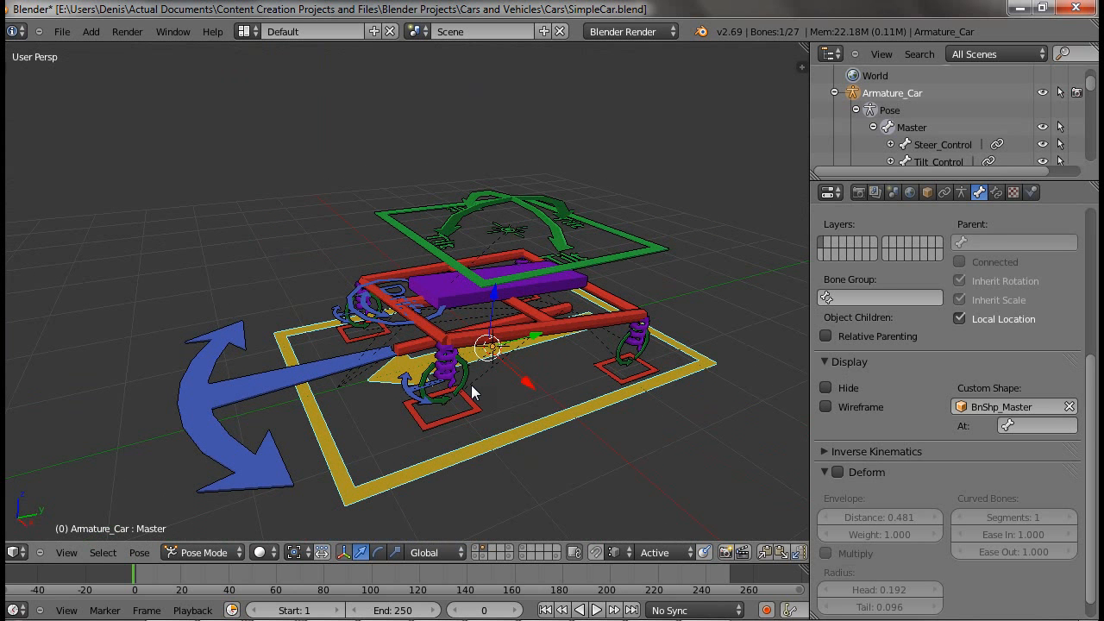
key("g")
key("y")
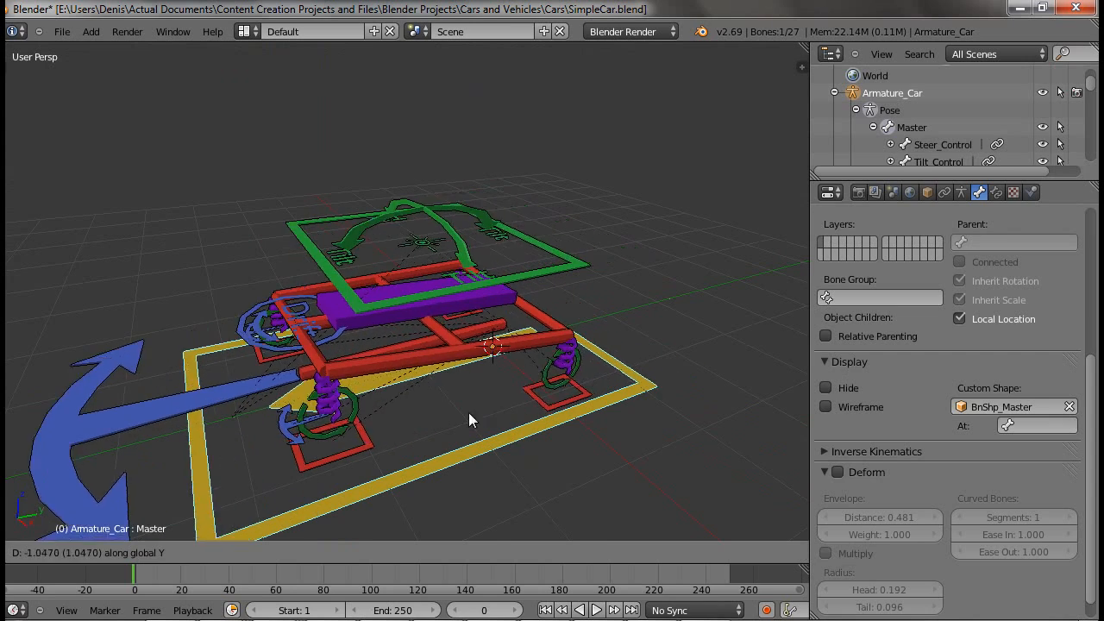
right_click(581, 391)
Clear the location of all visible bones, and select only the Master bone again.
key("a")
key("a")
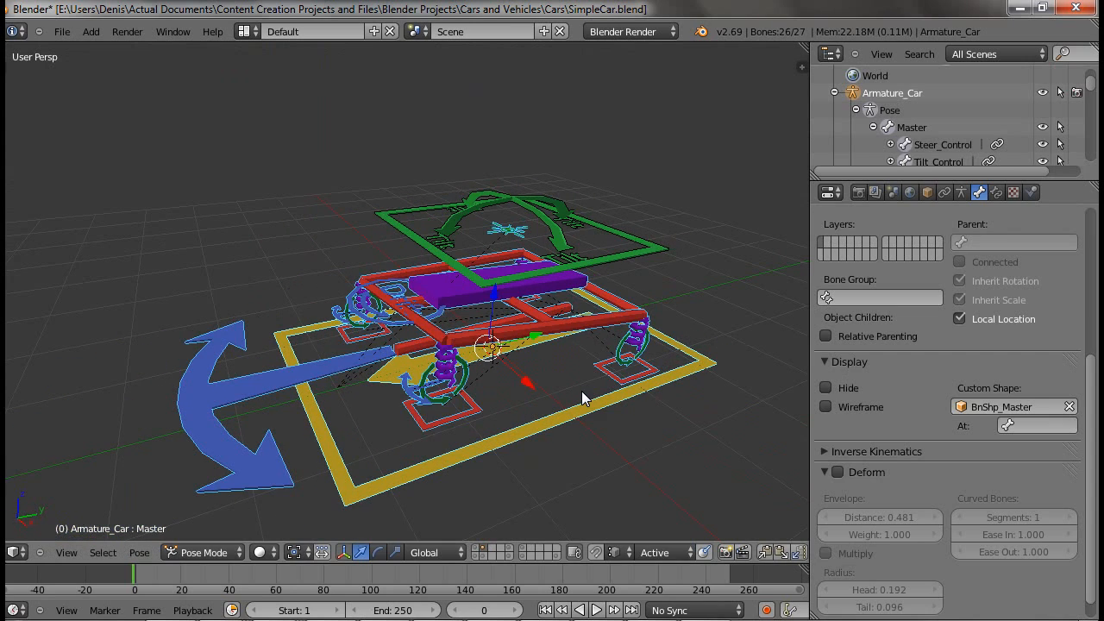
key("alt+g")
key("a")
right_click(581, 390)
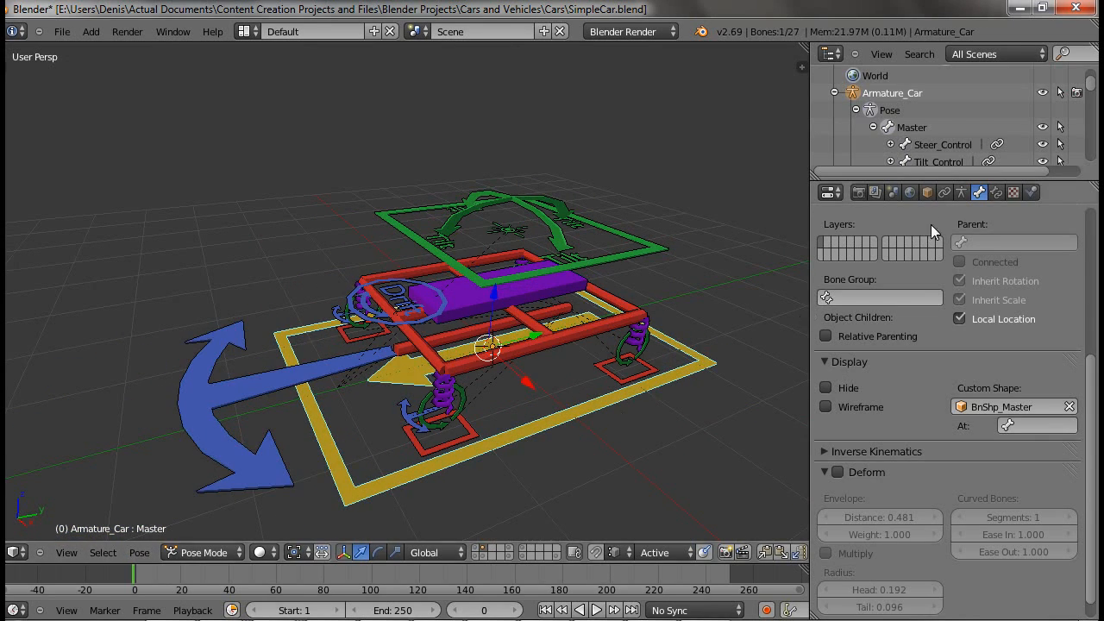
Hide the armature layer holding the chassis frame and spring bones, and try moving the Master bone along the global Y axis.
left_click(961, 193)
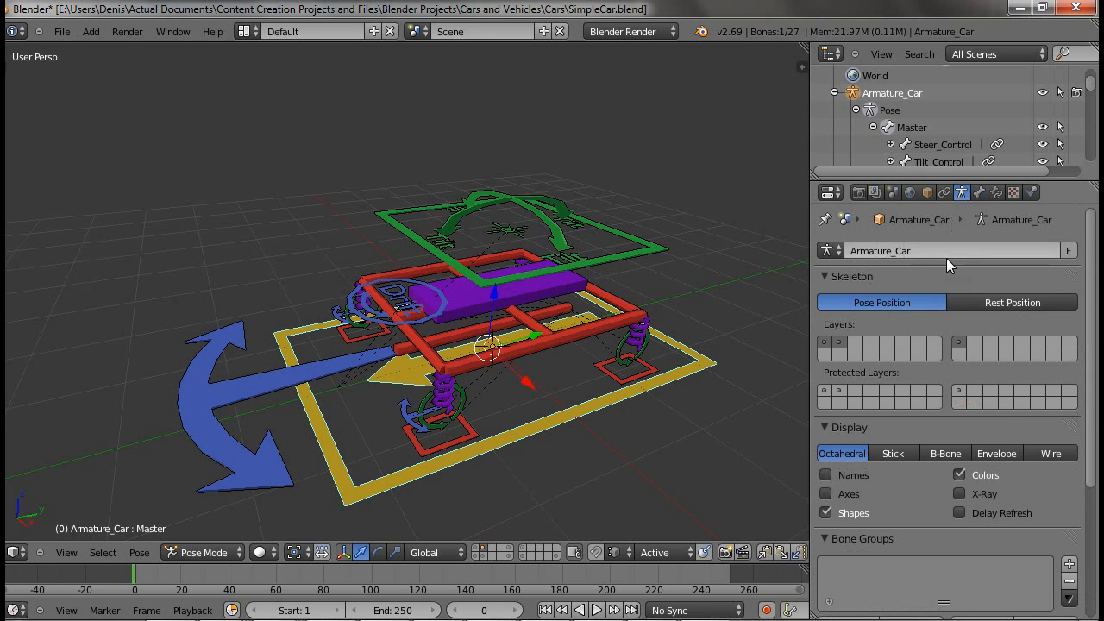
left_click(964, 338)
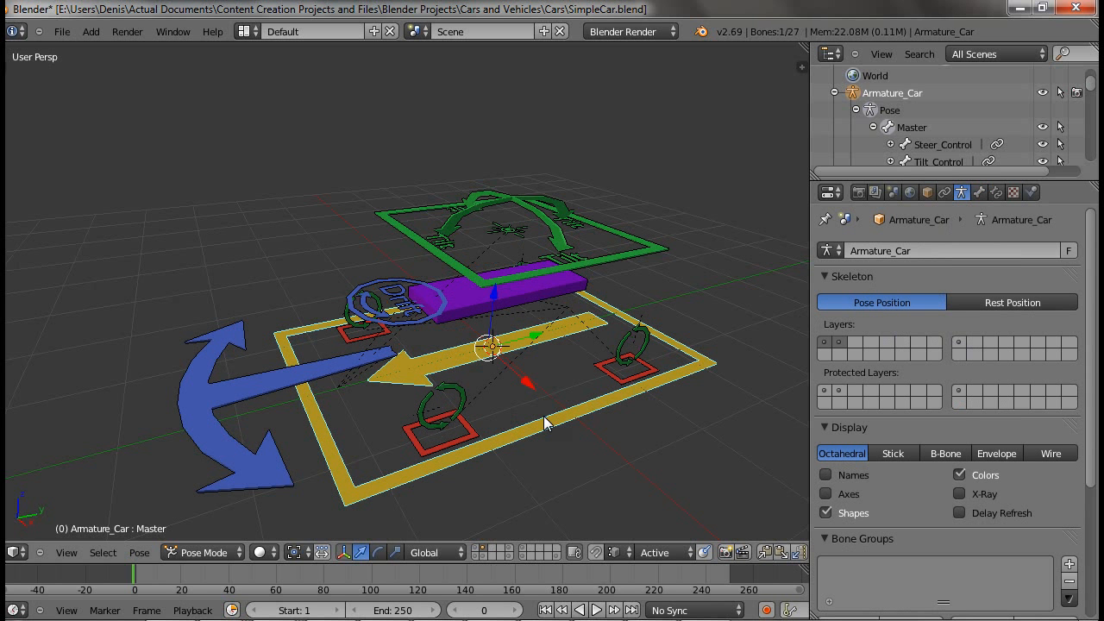
middle_click_drag(545, 423, 545, 365)
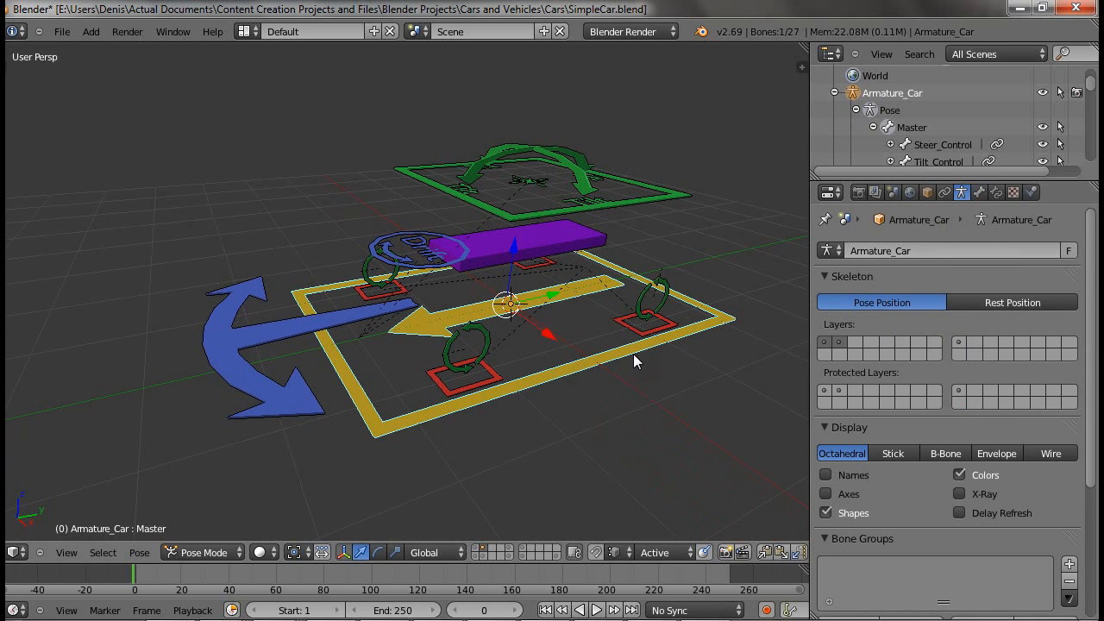
key("g")
key("y")
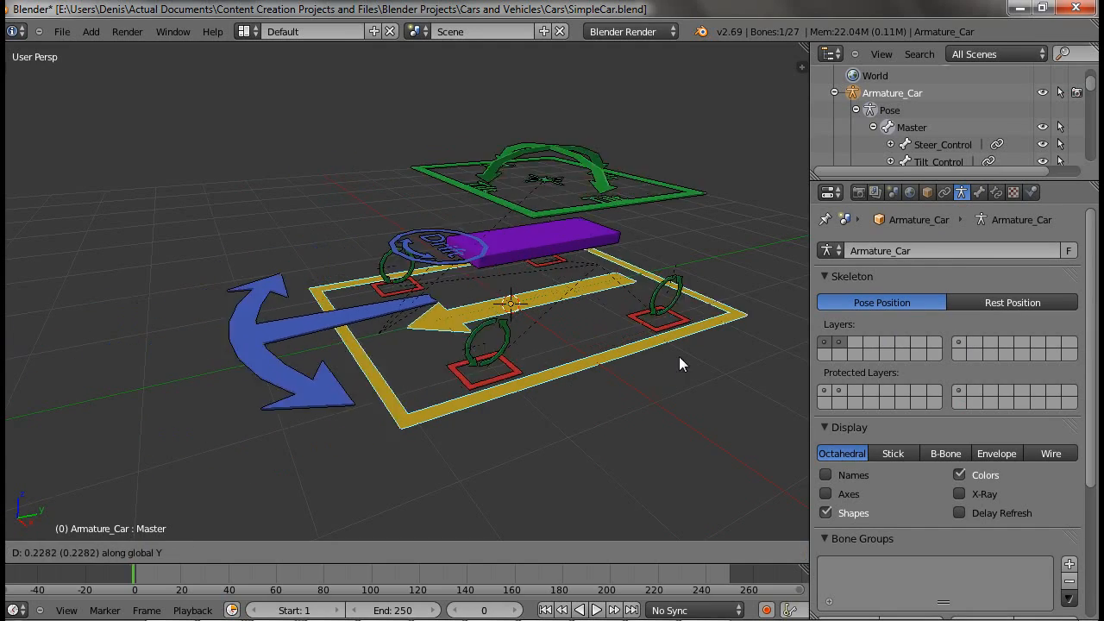
left_click(662, 370)
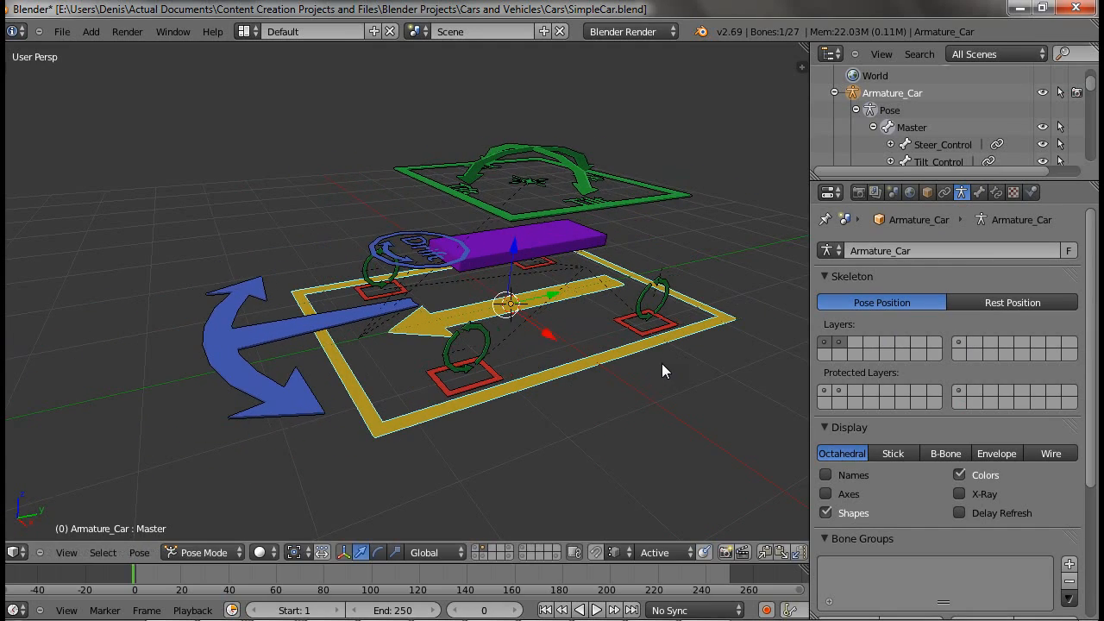
Rotate the Master bone -90 degrees about the global Z axis.
type("rz")
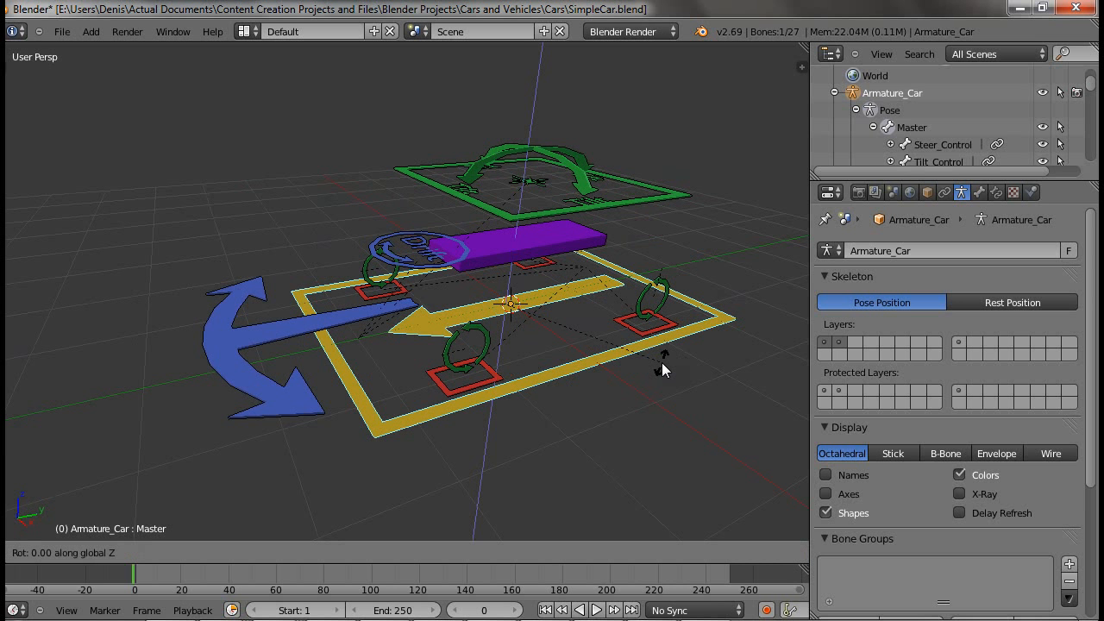
type("-90")
key("Return")
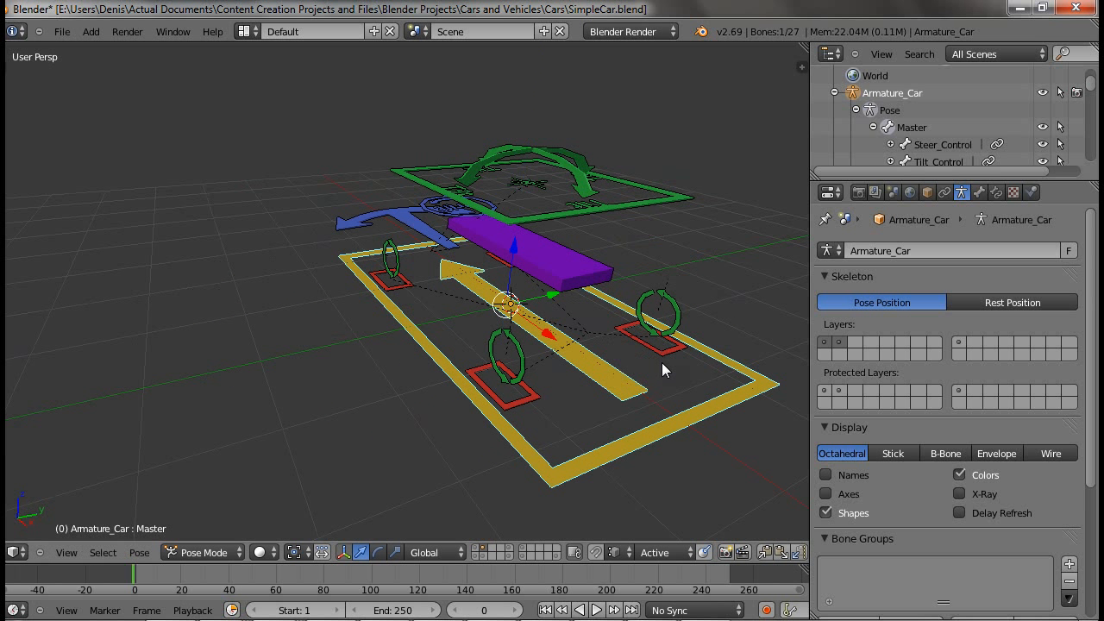
Try moving the rotated Master bone along the global X axis, and cancel the move.
key("g")
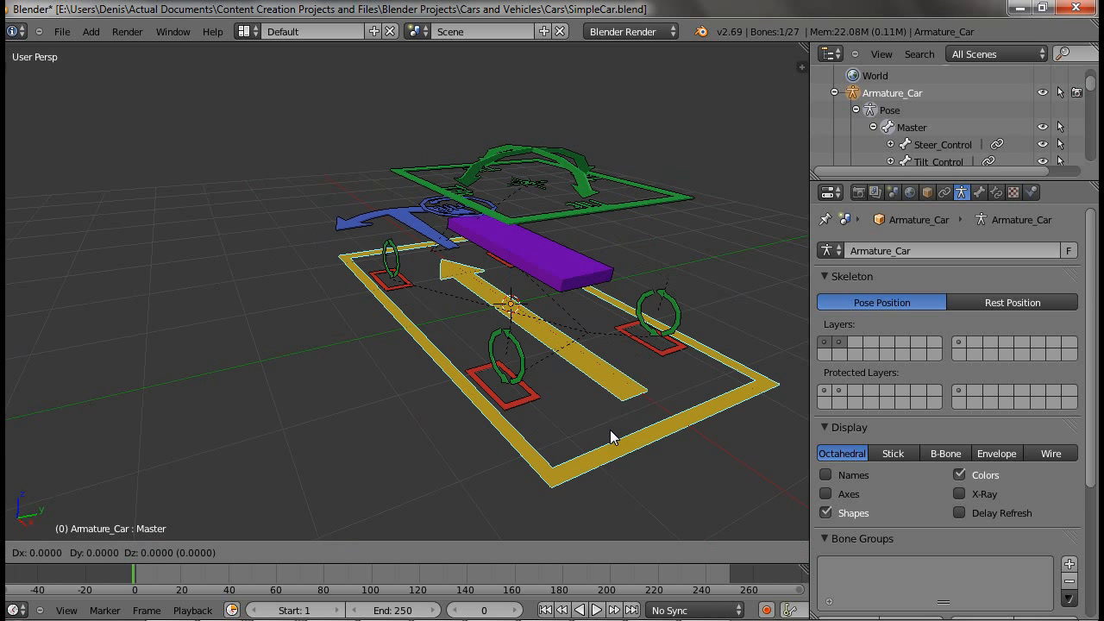
key("x")
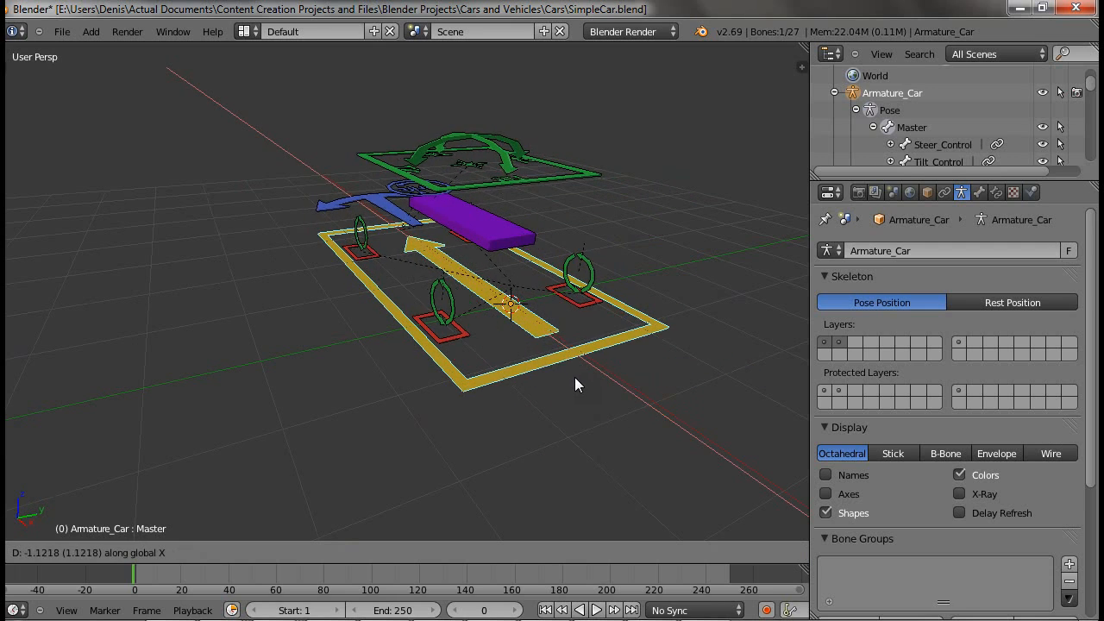
right_click(624, 435)
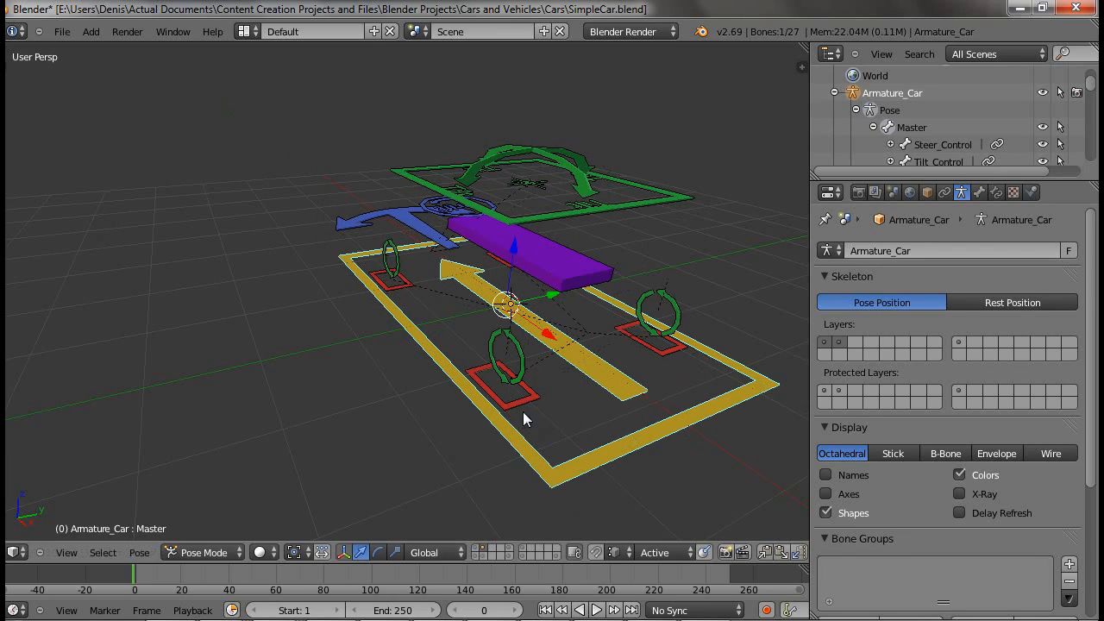
Select the Wheel_Rot_F.L bone and examine its Transformation constraint's target, source location, axis mapping, destination rotation and space settings.
right_click(397, 270)
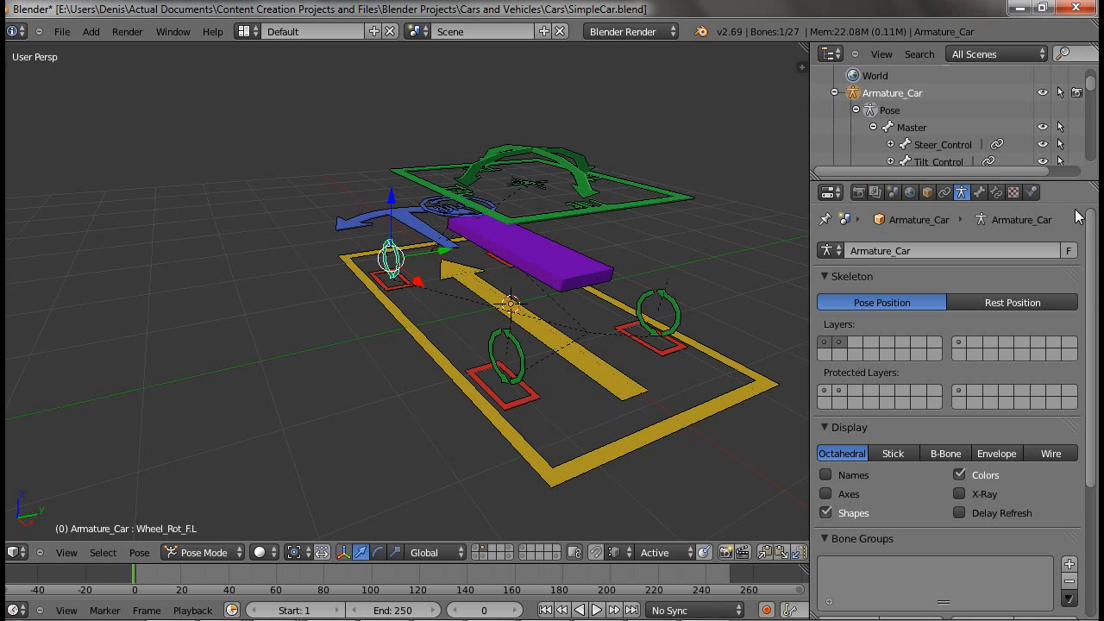
left_click(994, 192)
scroll(959, 379, "down", 4)
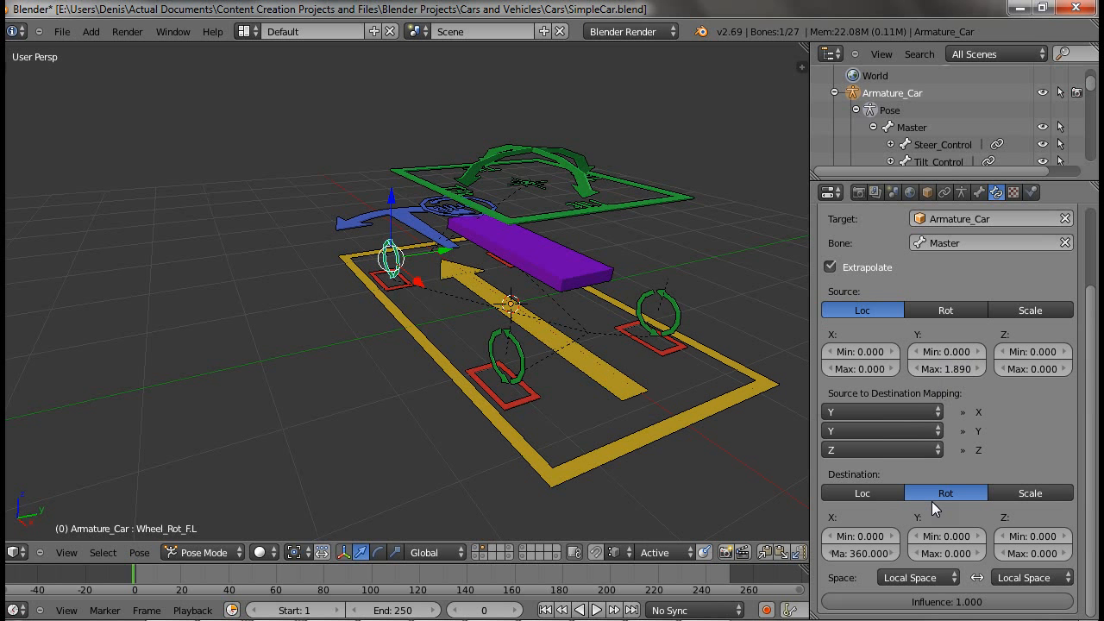
scroll(952, 477, "up", 3)
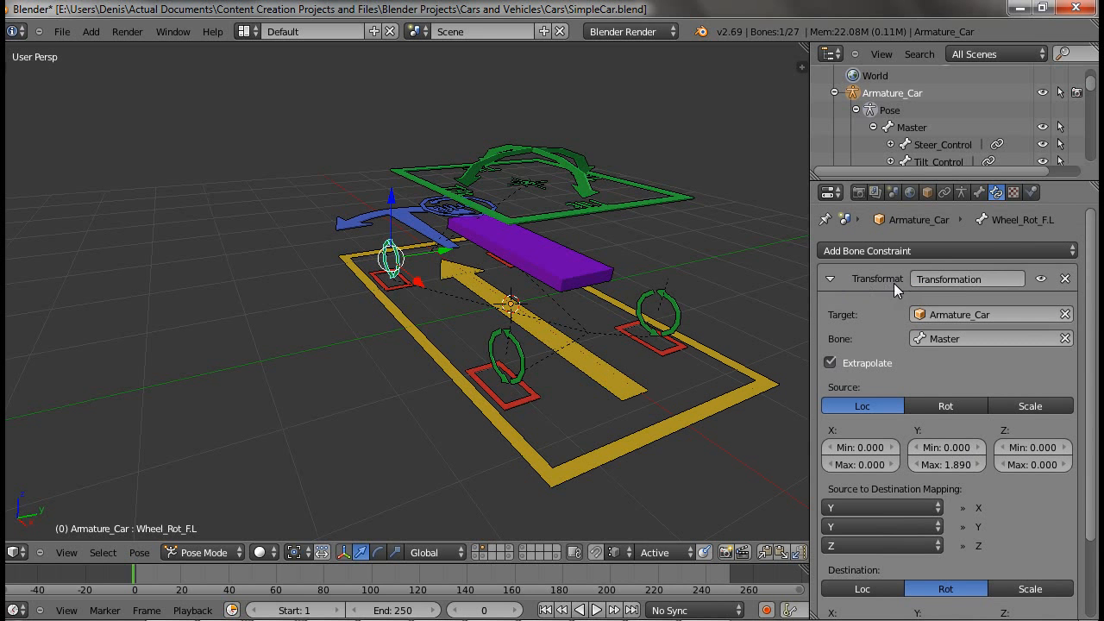
scroll(919, 410, "down", 3)
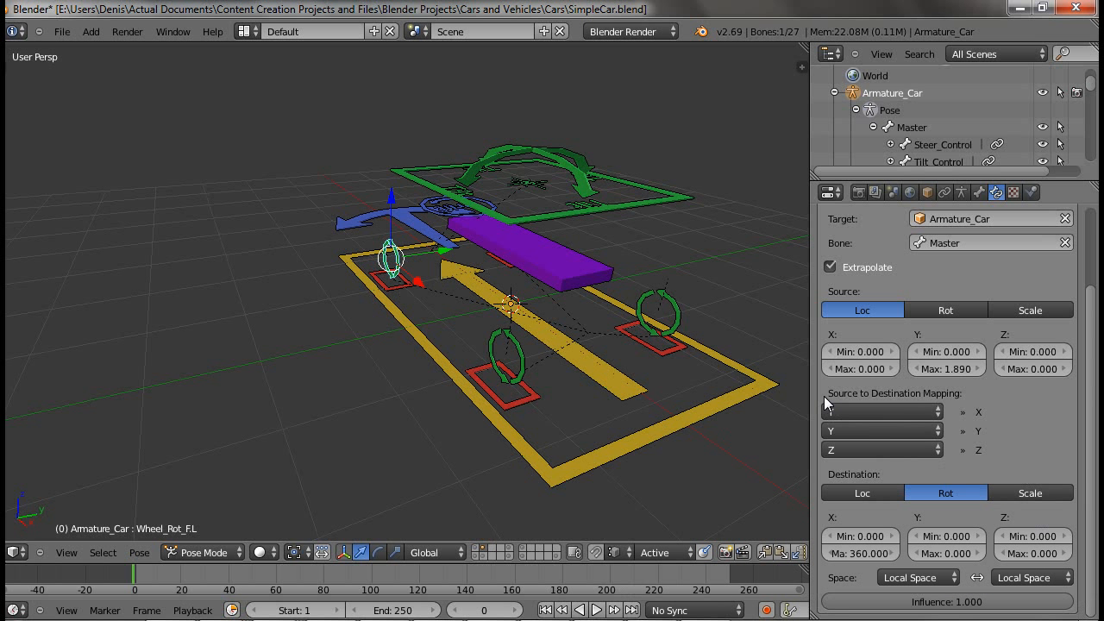
Select the Master bone and set the transform orientation to Local.
right_click(646, 440)
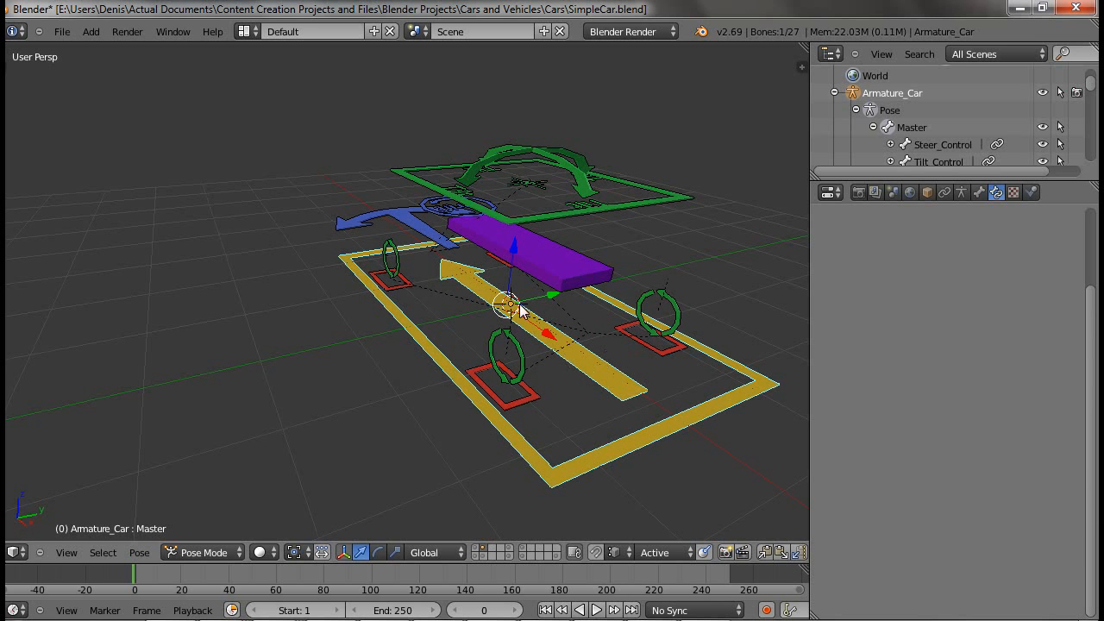
middle_click_drag(417, 373, 465, 412)
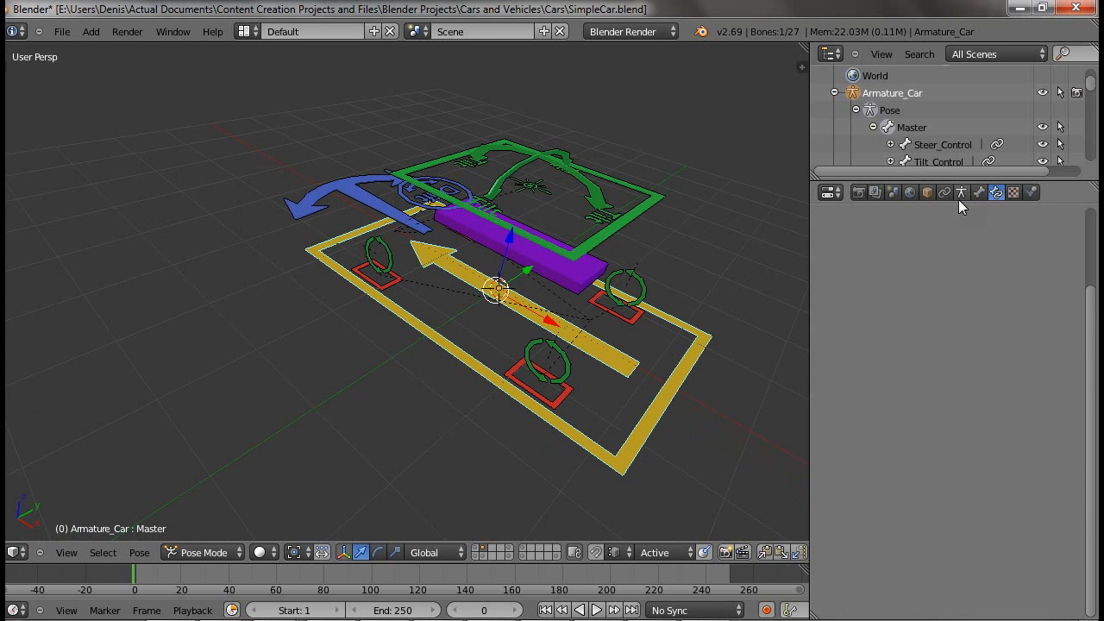
left_click(425, 553)
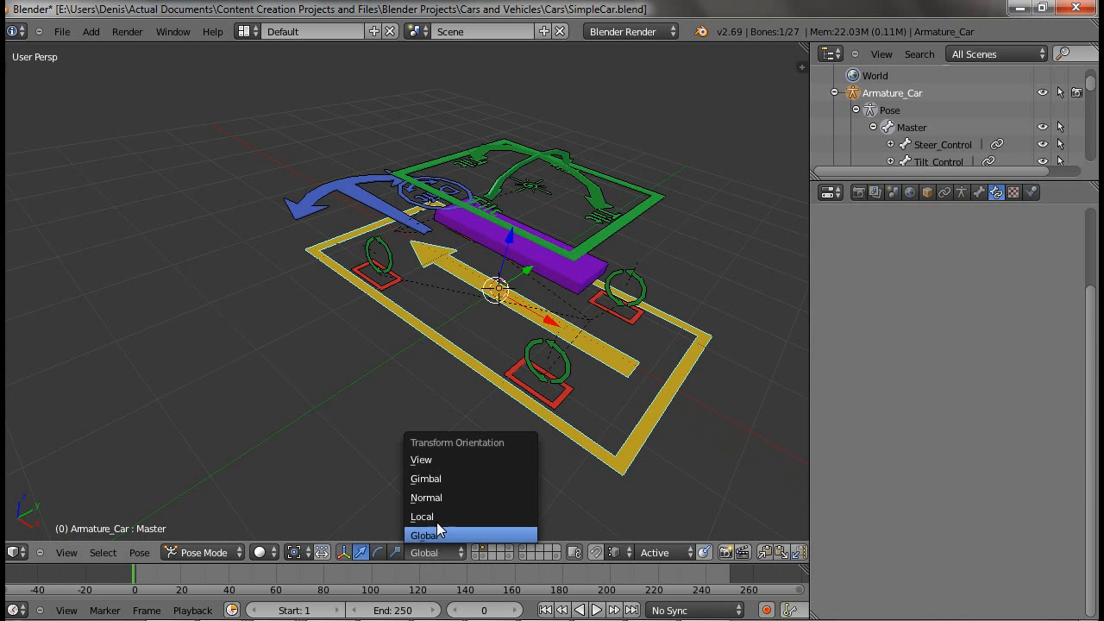
left_click(445, 516)
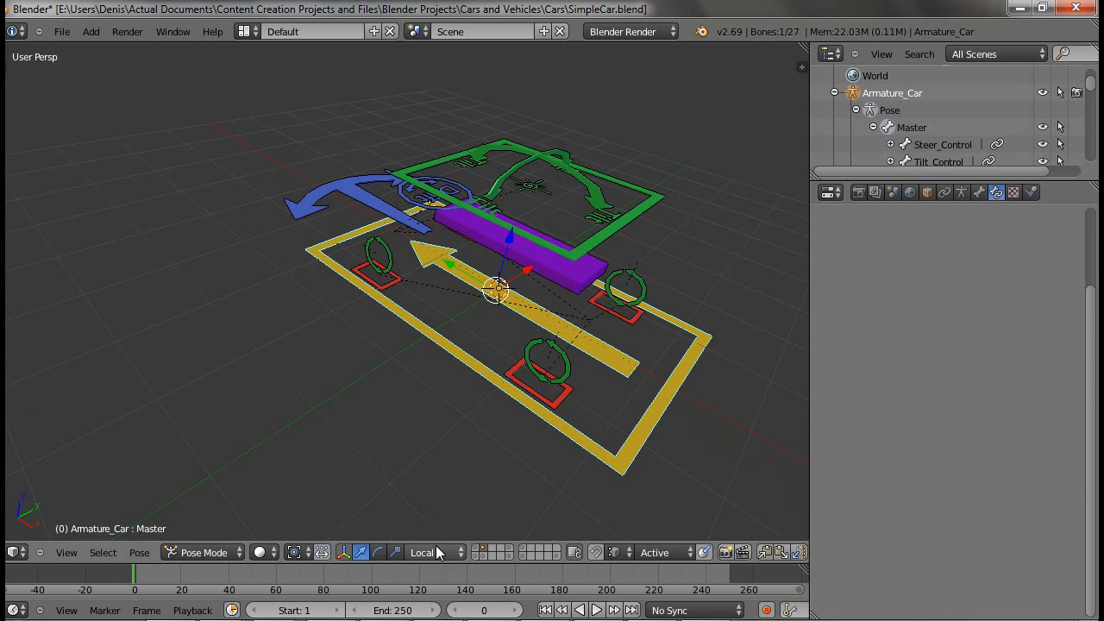
middle_click_drag(574, 402, 655, 352)
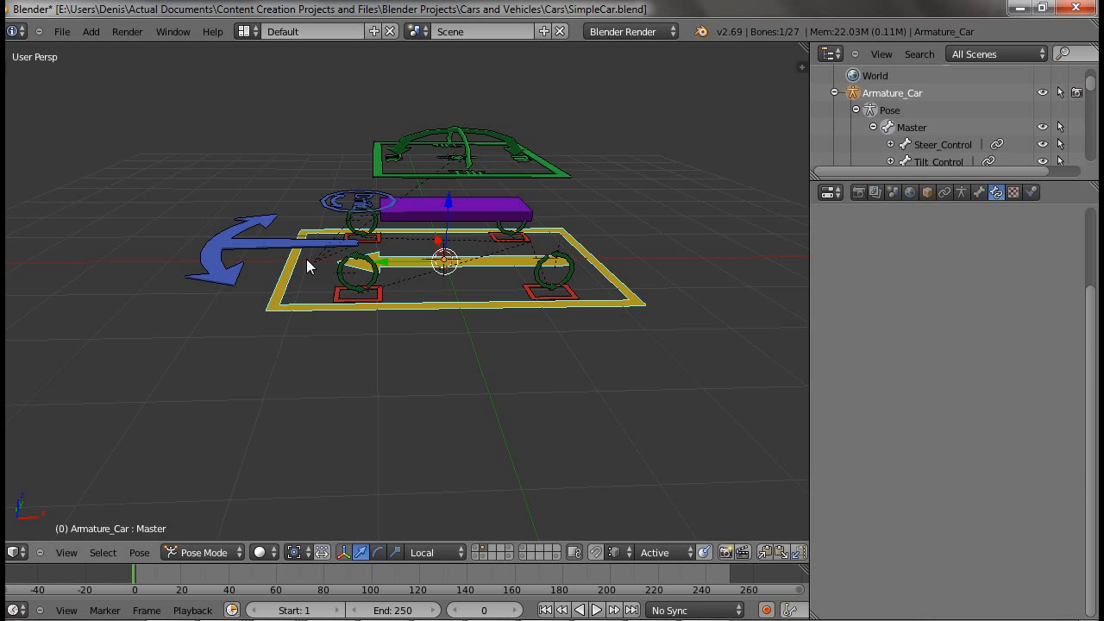
middle_click_drag(469, 297, 499, 324)
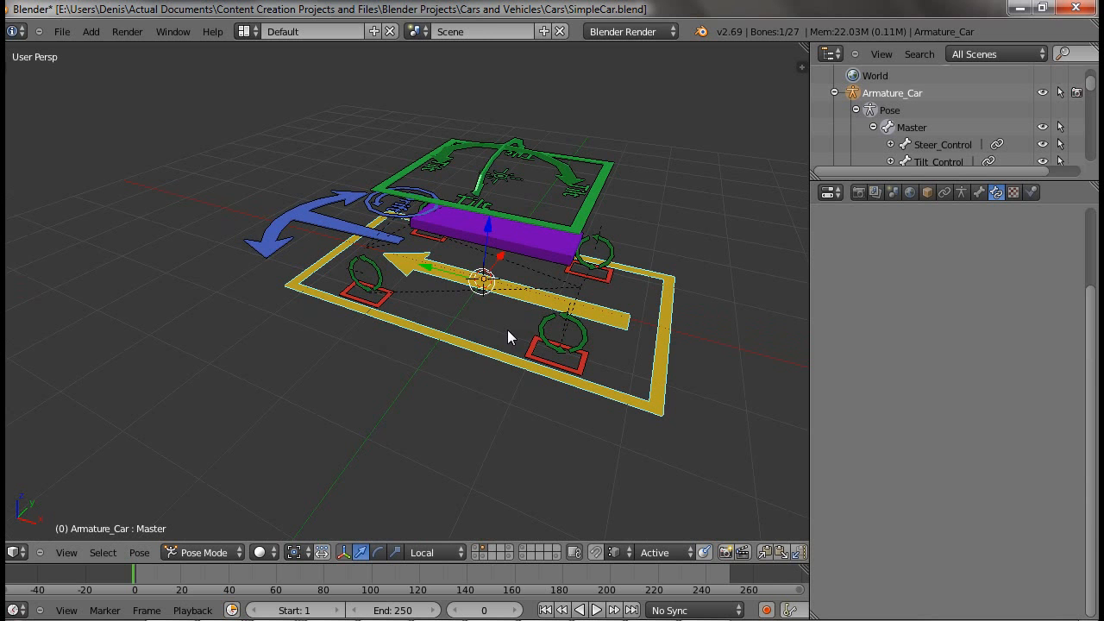
Try moving the Master bone along its local Y axis, and cancel the move.
scroll(538, 367, "up", 2)
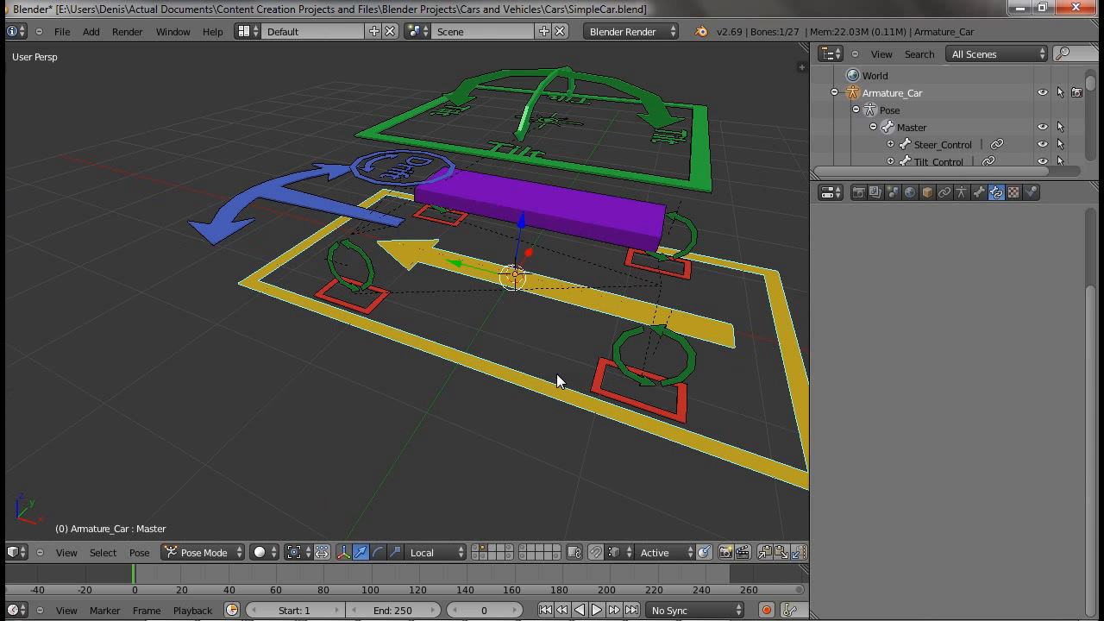
key("g")
key("y")
key("y")
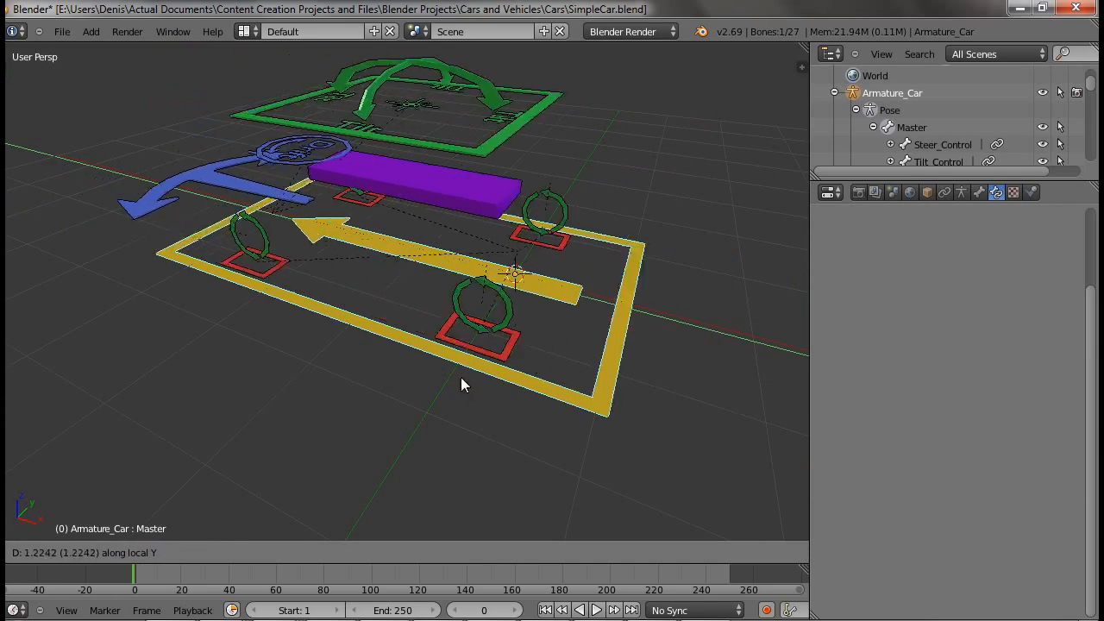
right_click(586, 395)
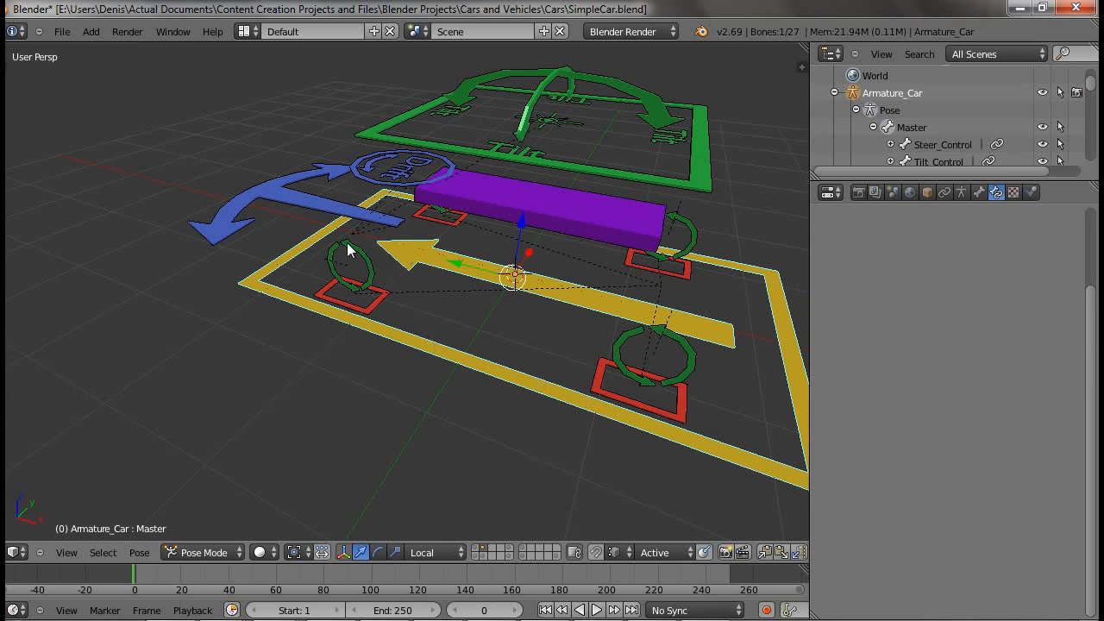
Select the Wheel_Rot_F.L bone, examine its Transformation constraint's source Y range and axis mapping, and deselect it.
right_click(363, 264)
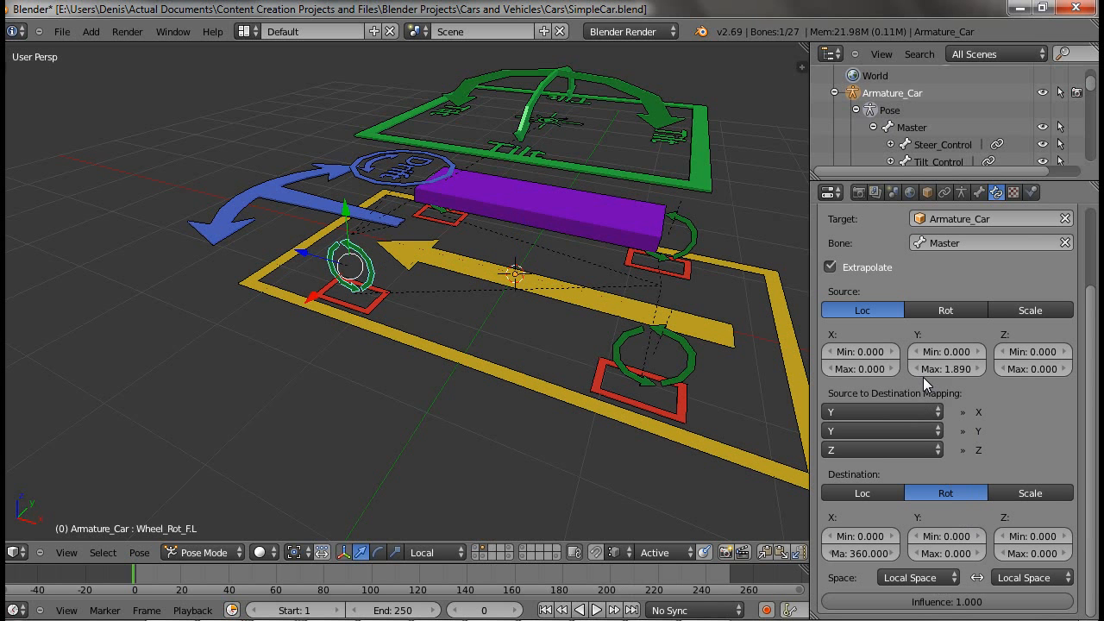
scroll(692, 341, "down", 2)
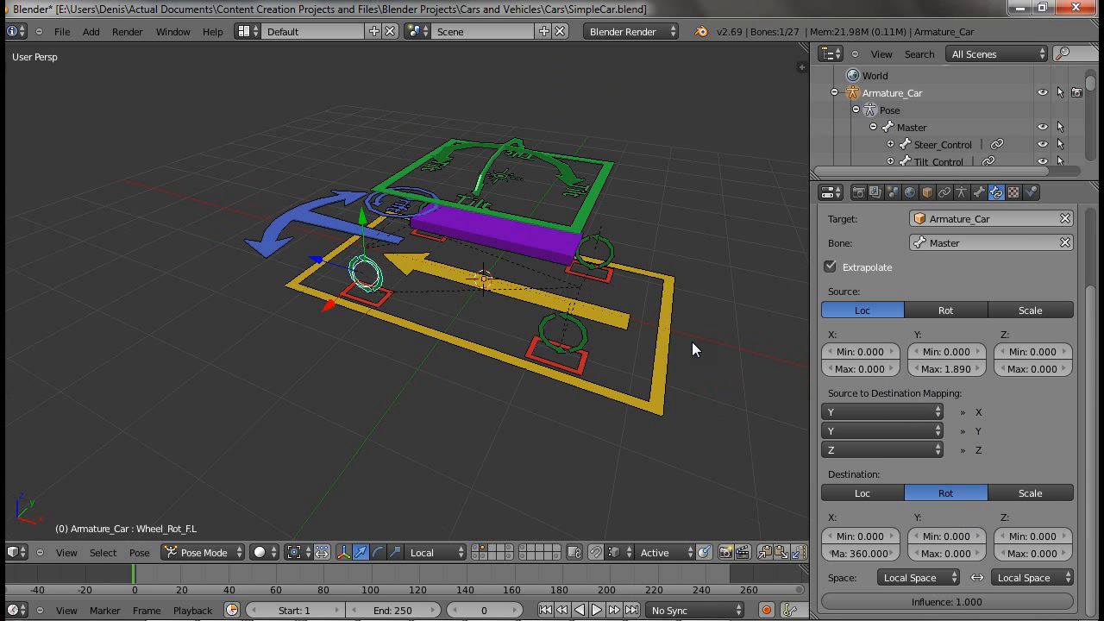
scroll(677, 343, "down", 3)
key("a")
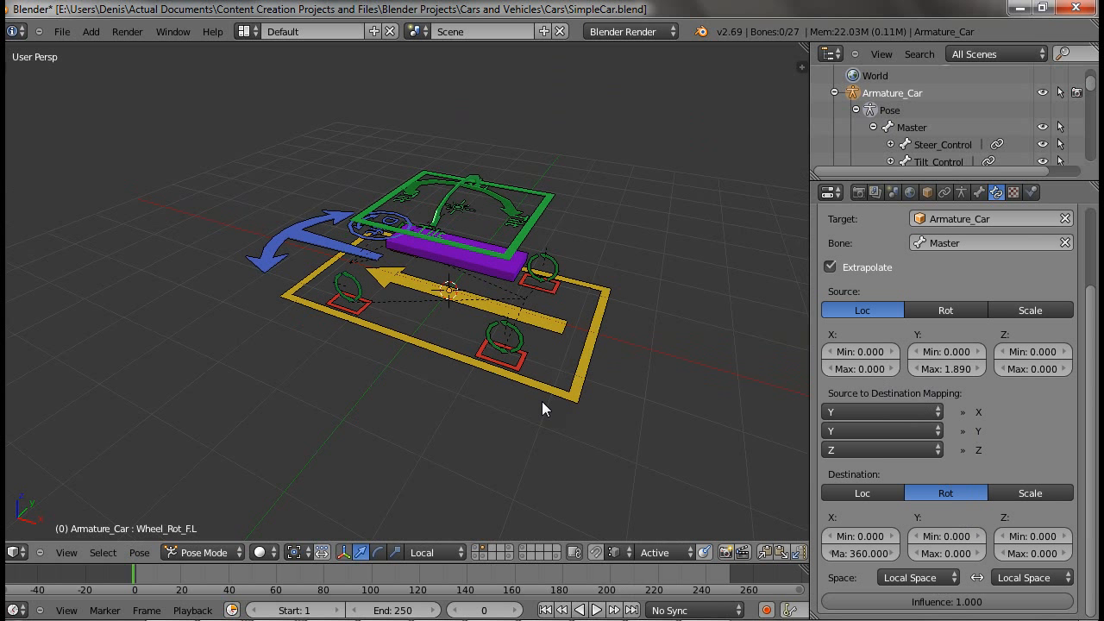
Clear the rotation of all visible control bones, and leave every bone deselected.
right_click(601, 314)
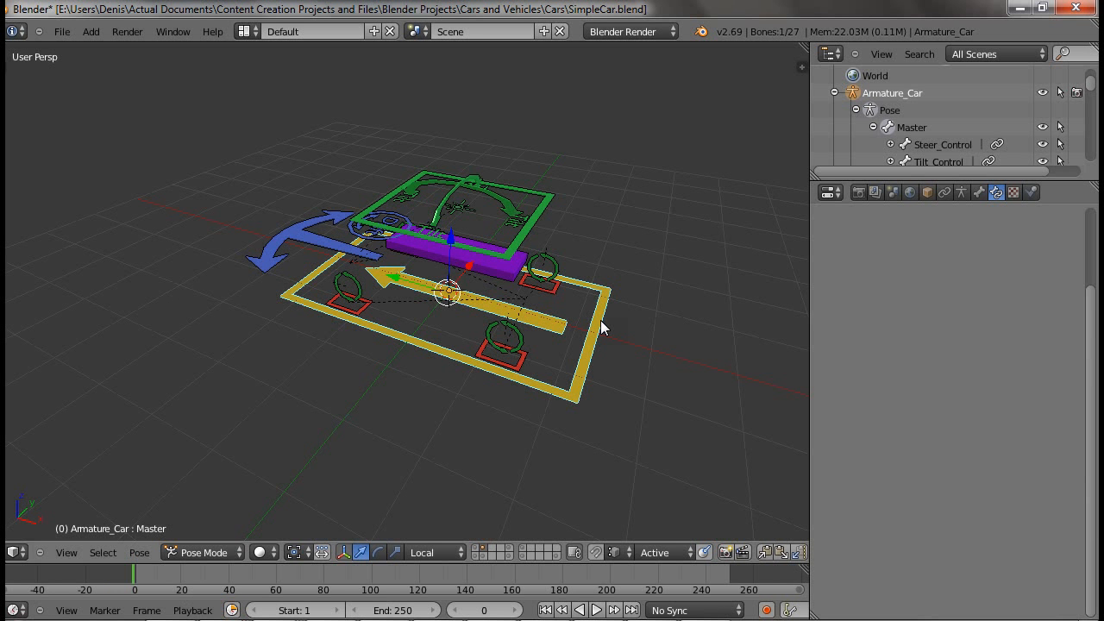
key("a")
key("a")
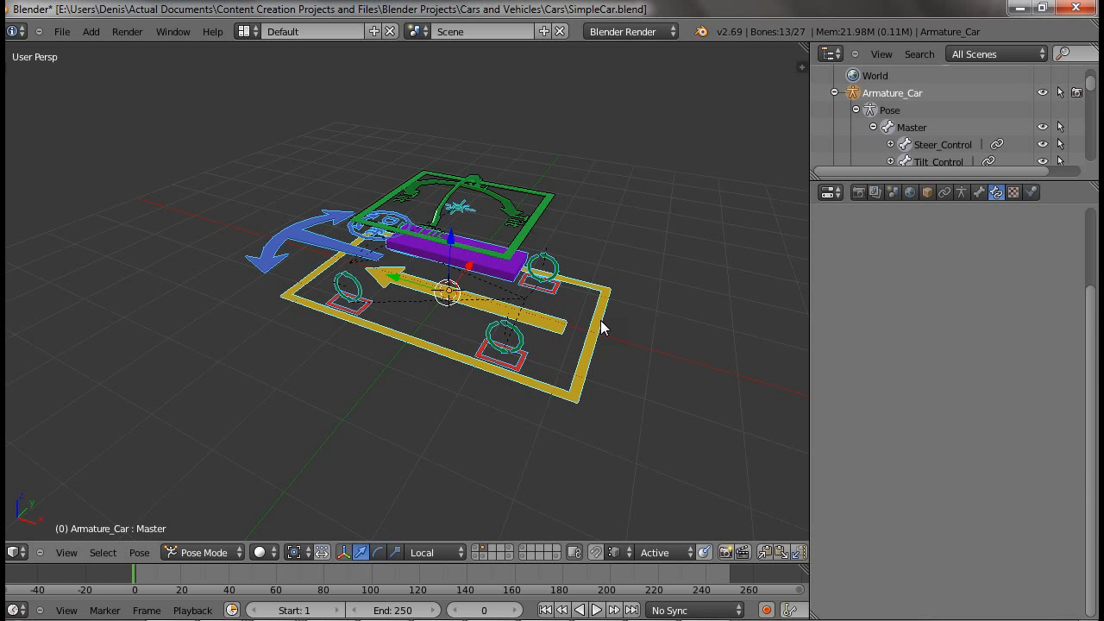
key("alt+r")
key("a")
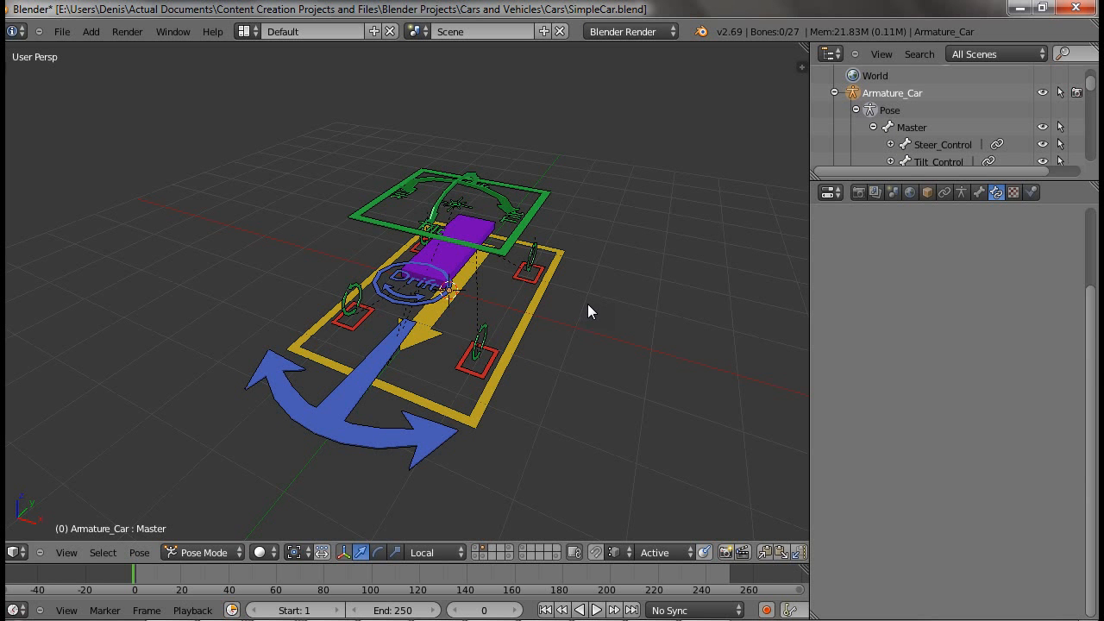
middle_click_drag(587, 303, 549, 396)
key("a")
key("a")
Switch the car armature from Pose Mode to Object Mode.
scroll(546, 399, "up", 2)
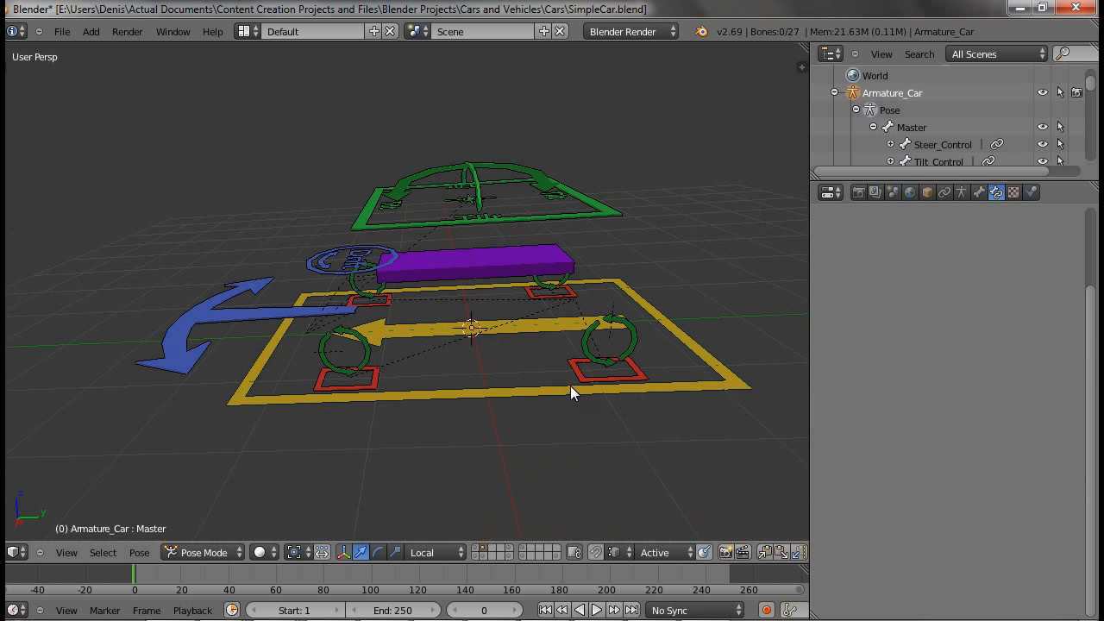
middle_click_drag(563, 416, 509, 364)
scroll(514, 380, "up", 3)
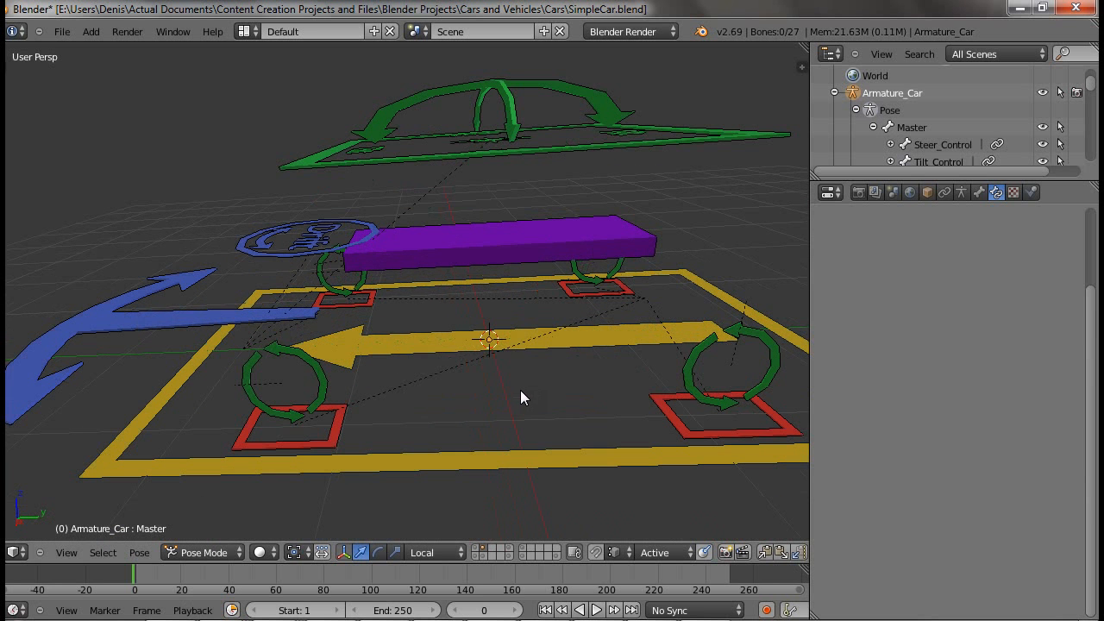
key("shift+a")
mouse_move(505, 496)
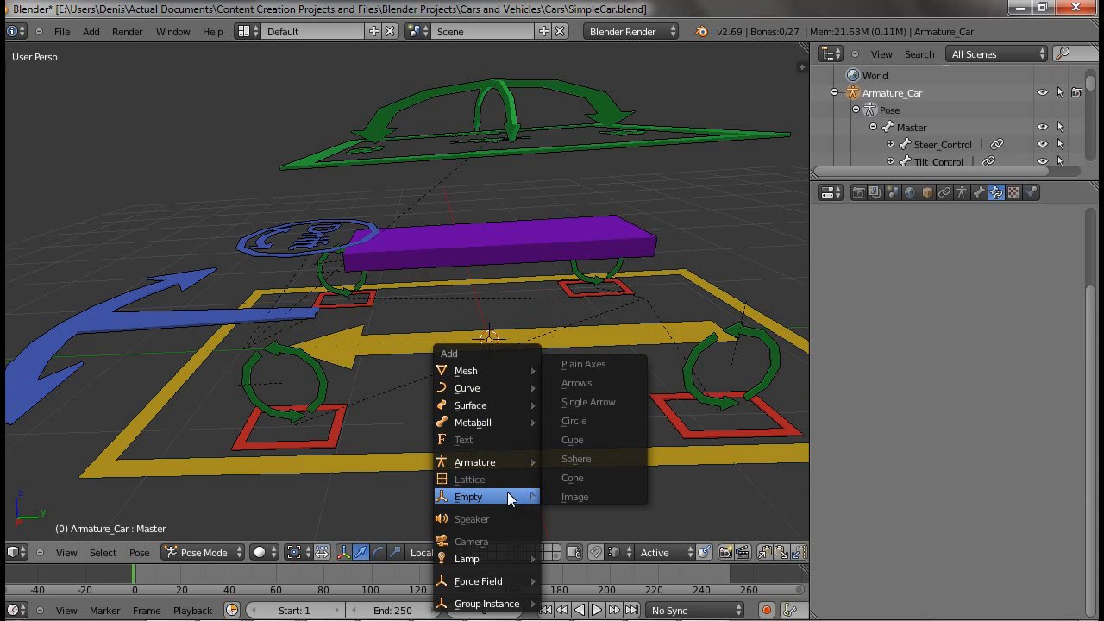
key("Escape")
left_click(203, 552)
left_click(212, 532)
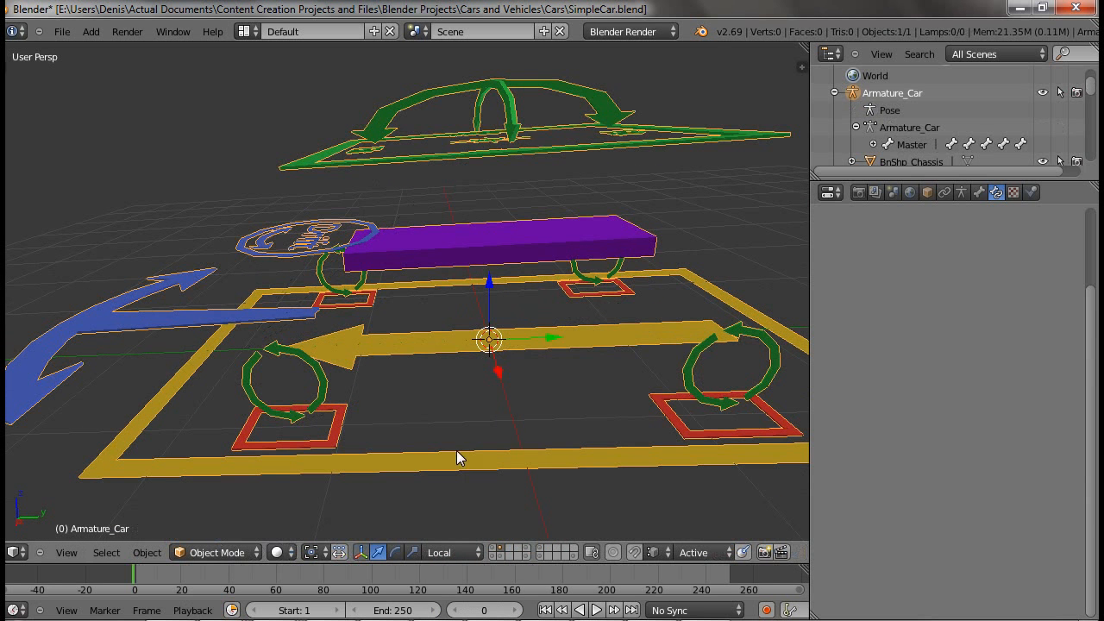
Add an Arrows empty at the scene's origin and rename it Empty1.
key("a")
key("shift+a")
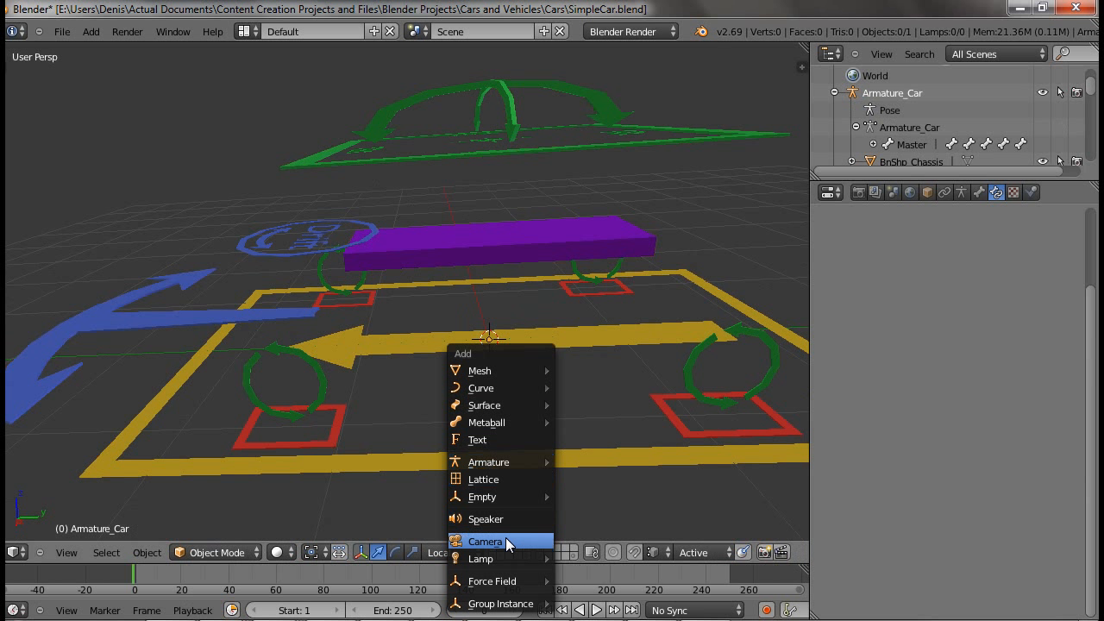
mouse_move(537, 497)
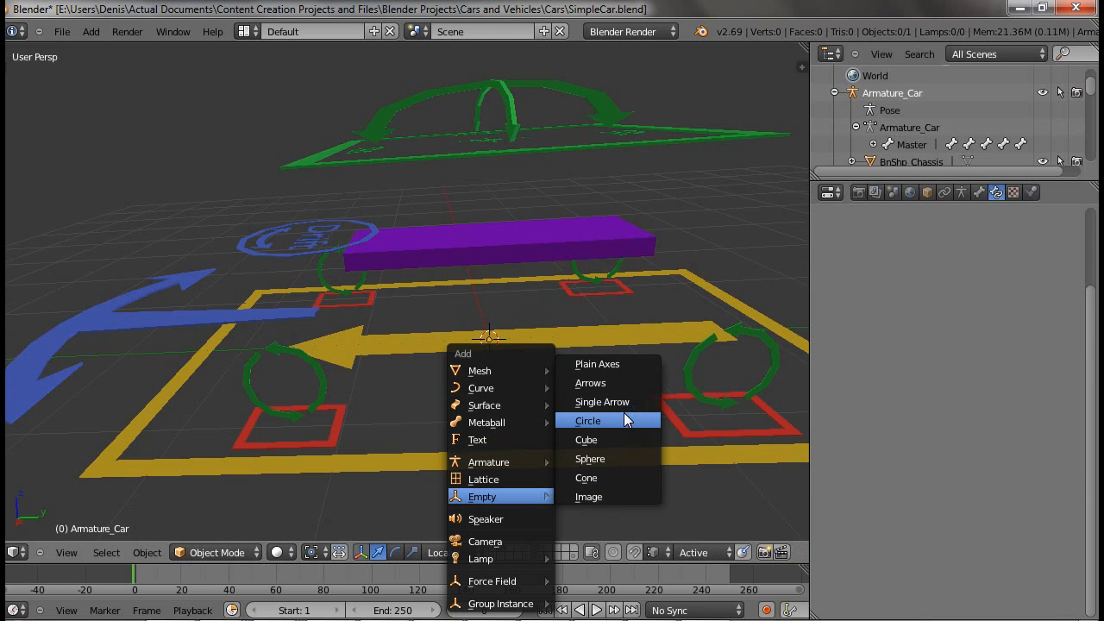
left_click(624, 383)
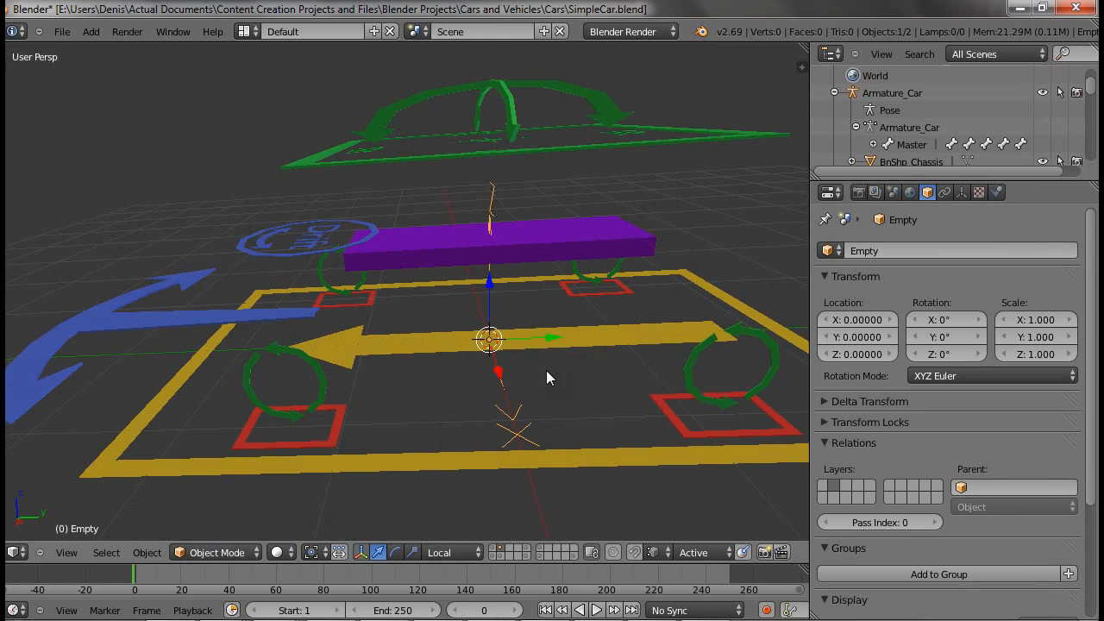
middle_click_drag(546, 370, 453, 395)
middle_click_drag(391, 430, 385, 338)
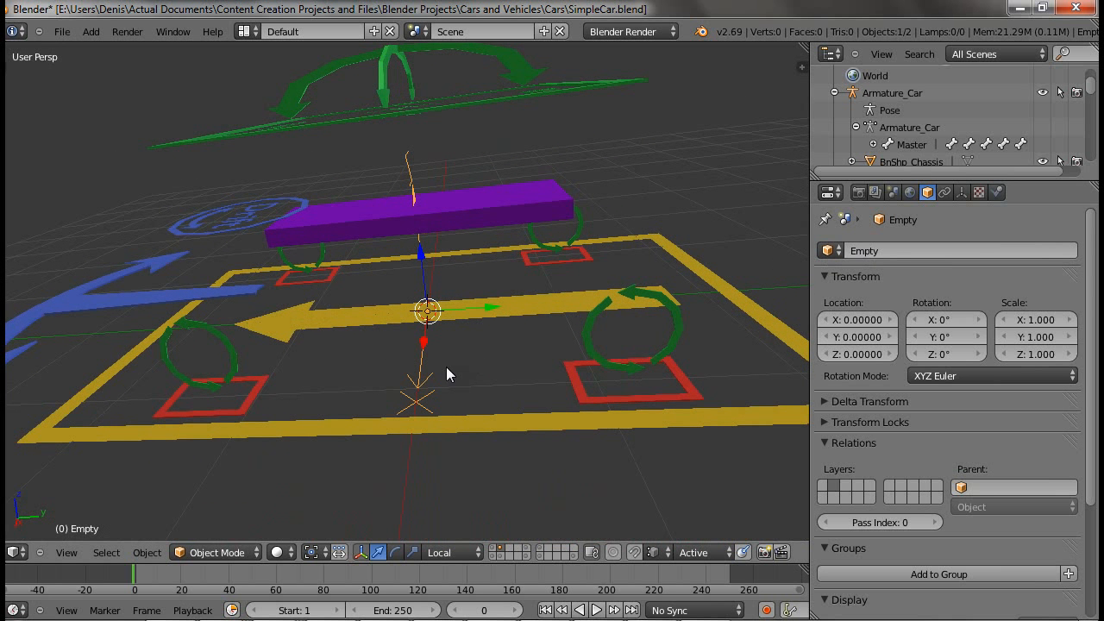
left_click(926, 251)
key("End")
type("1")
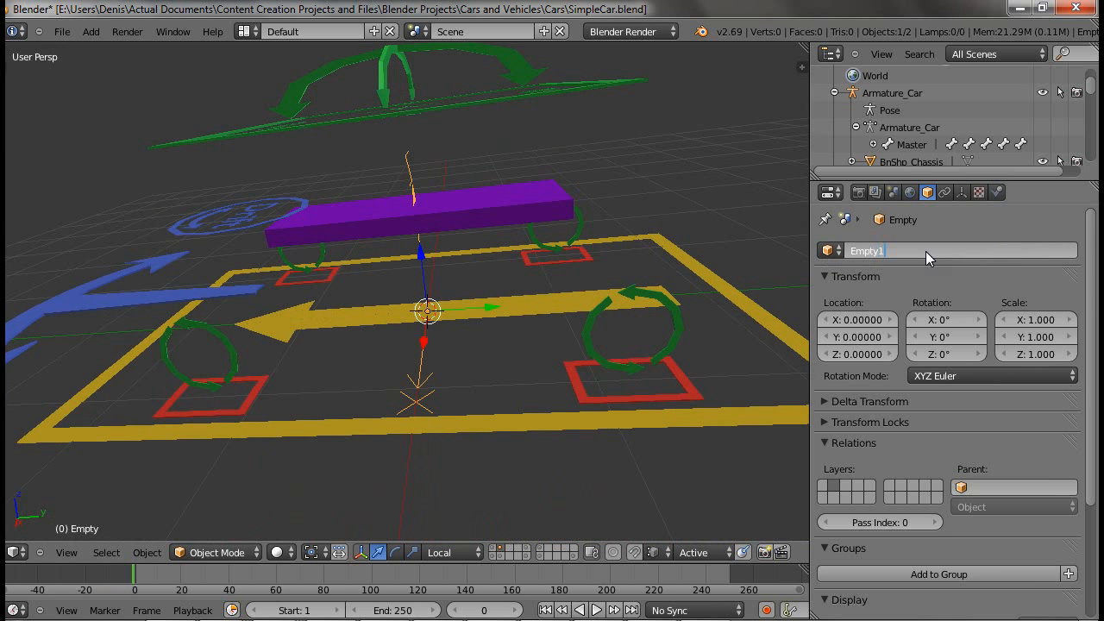
key("Return")
Add a Sphere empty at the scene's origin and rename it Empty2.
key("shift+a")
mouse_move(494, 295)
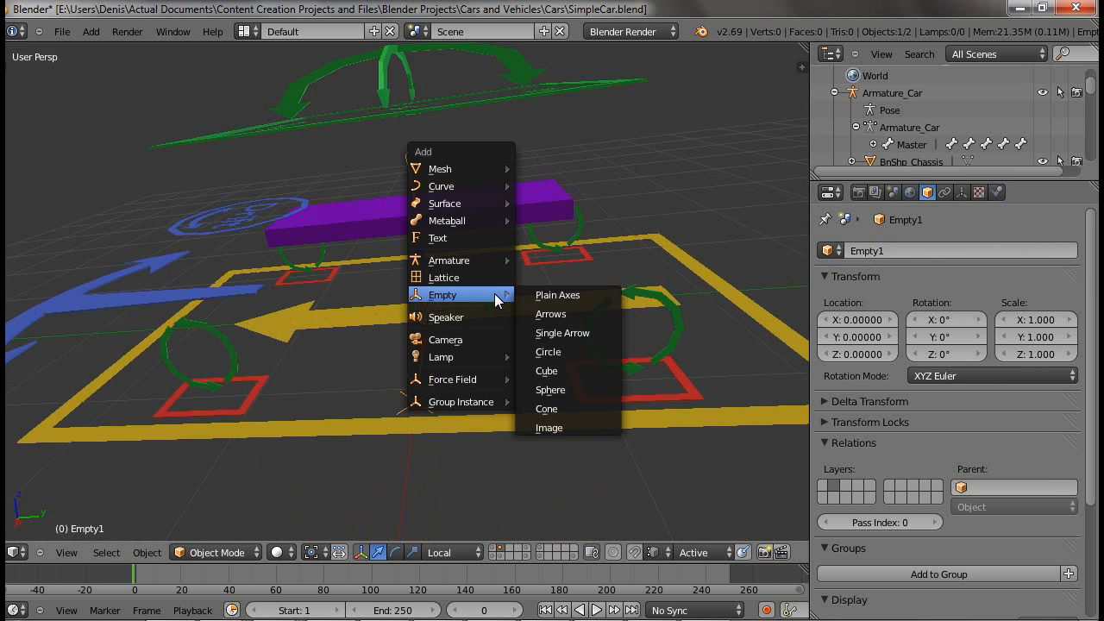
left_click(585, 382)
scroll(485, 375, "up", 3)
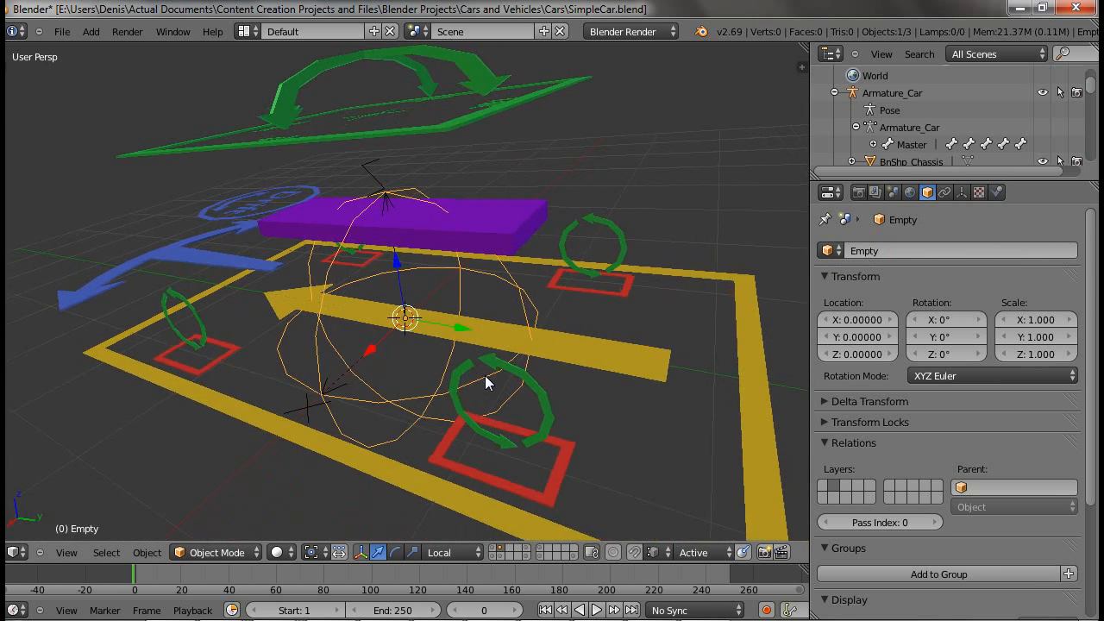
scroll(485, 375, "up", 2)
left_click(906, 250)
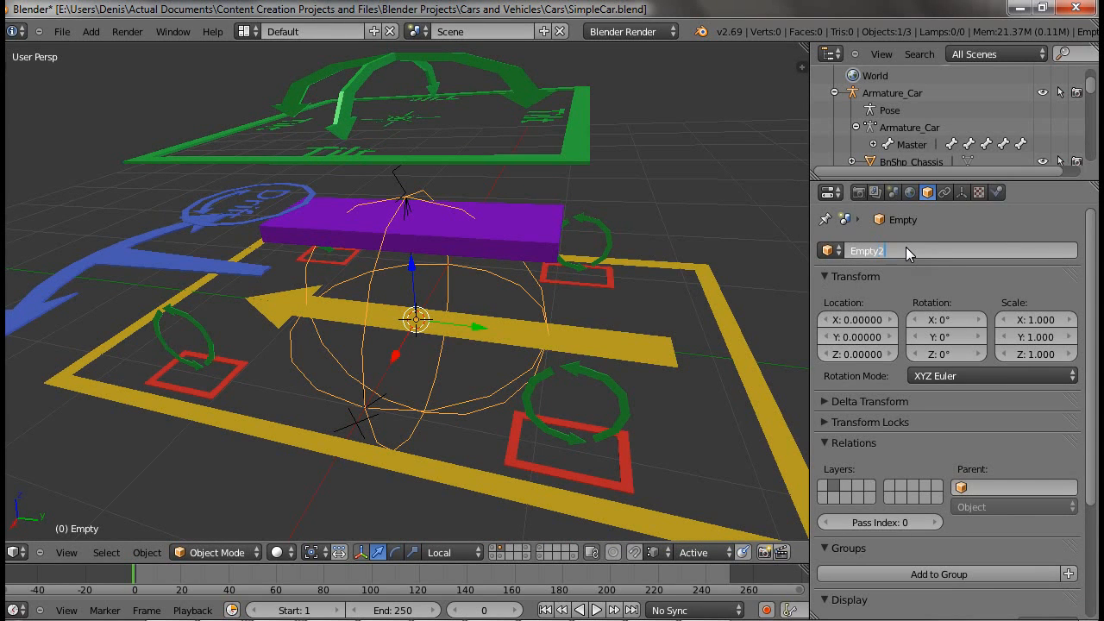
type("2")
key("Return")
Parent Empty2 to Empty1 with the Object option, and deselect both.
middle_click_drag(452, 386, 468, 367)
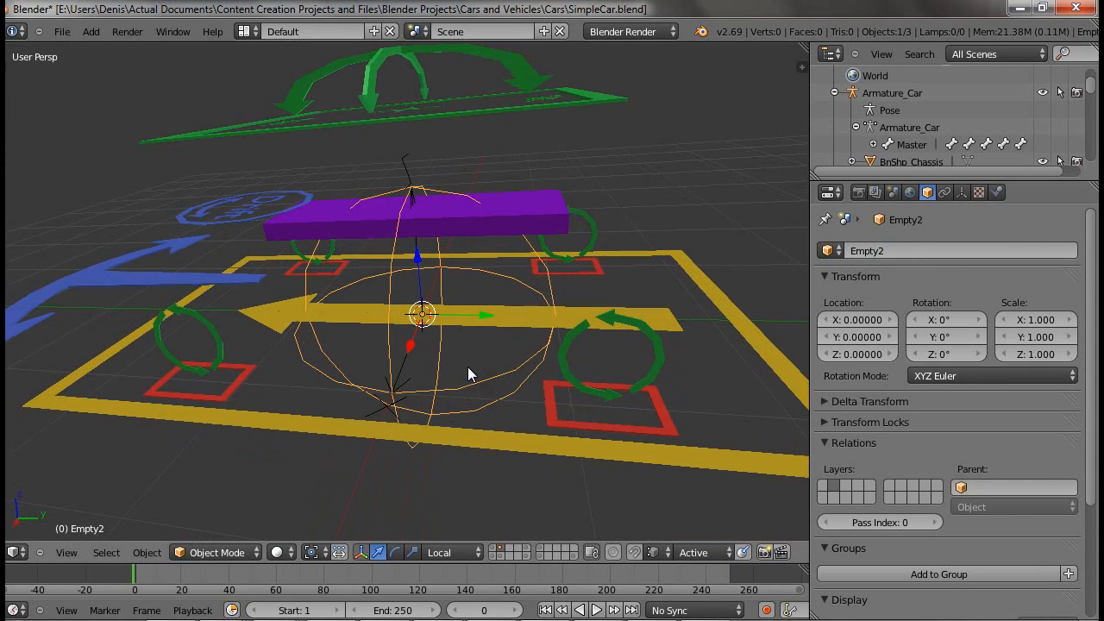
right_click(406, 161, "shift")
key("ctrl+p")
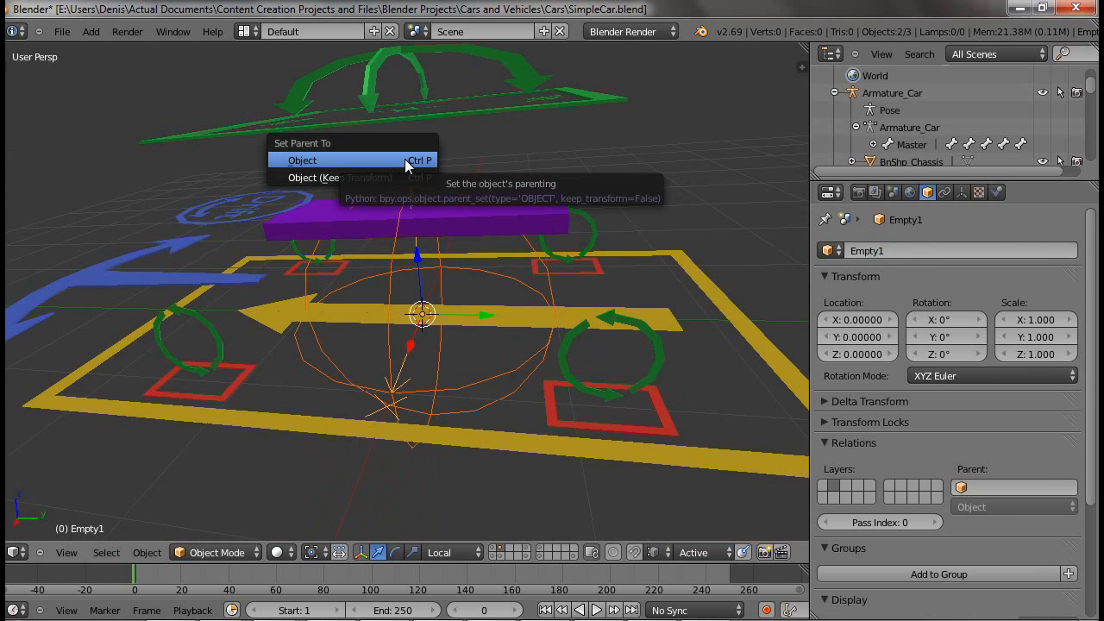
left_click(405, 160)
key("a")
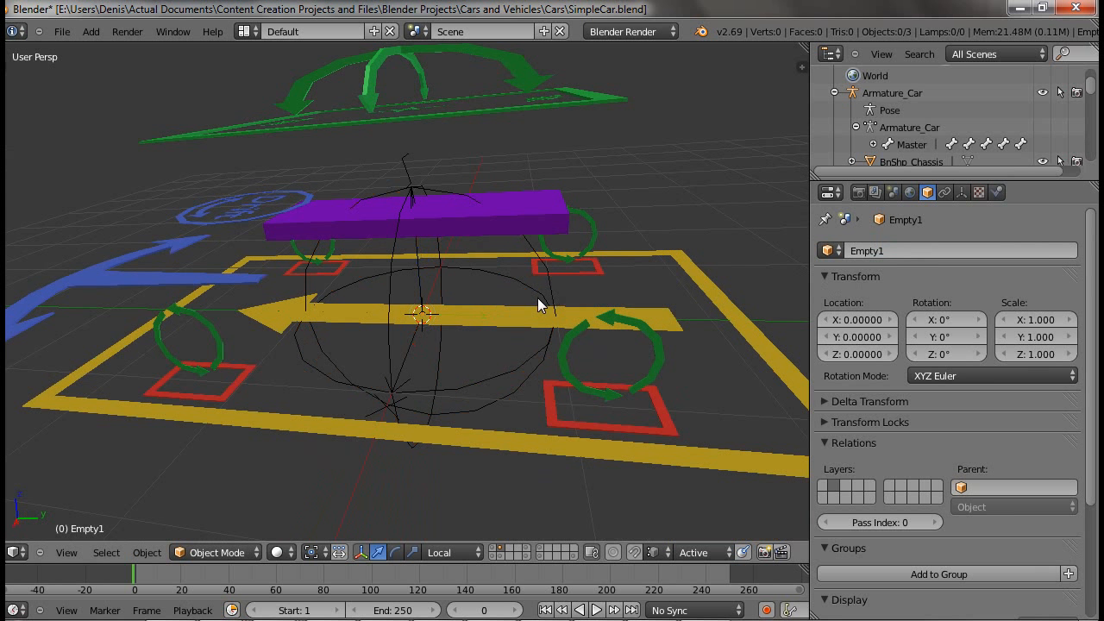
Try moving Empty1 to test the parenting of Empty2, and cancel the move.
right_click(411, 163)
key("g")
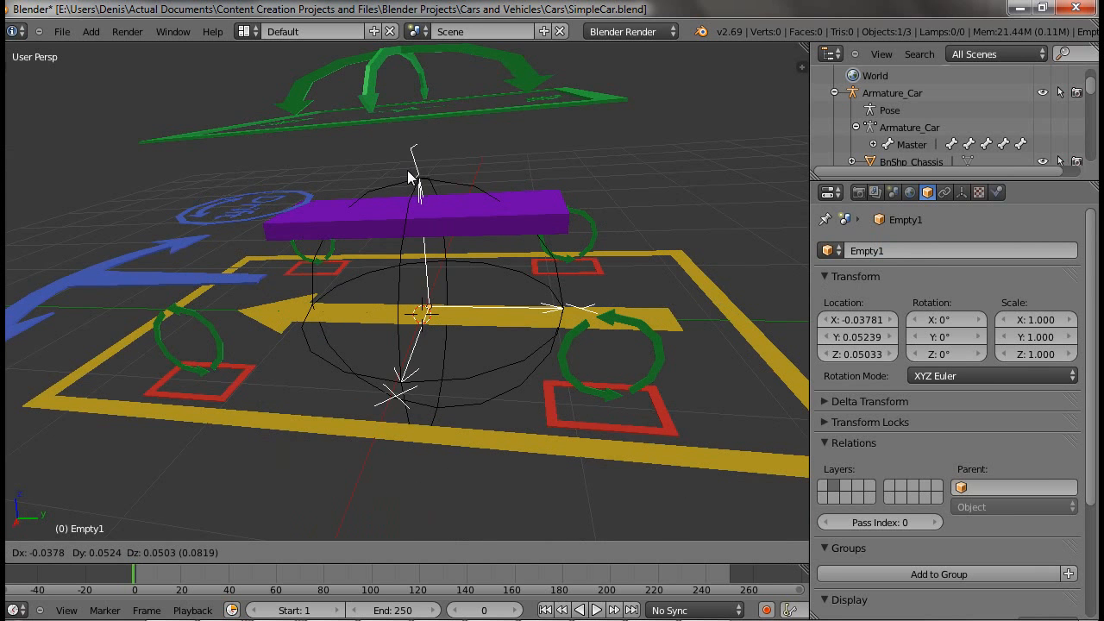
key("Escape")
key("a")
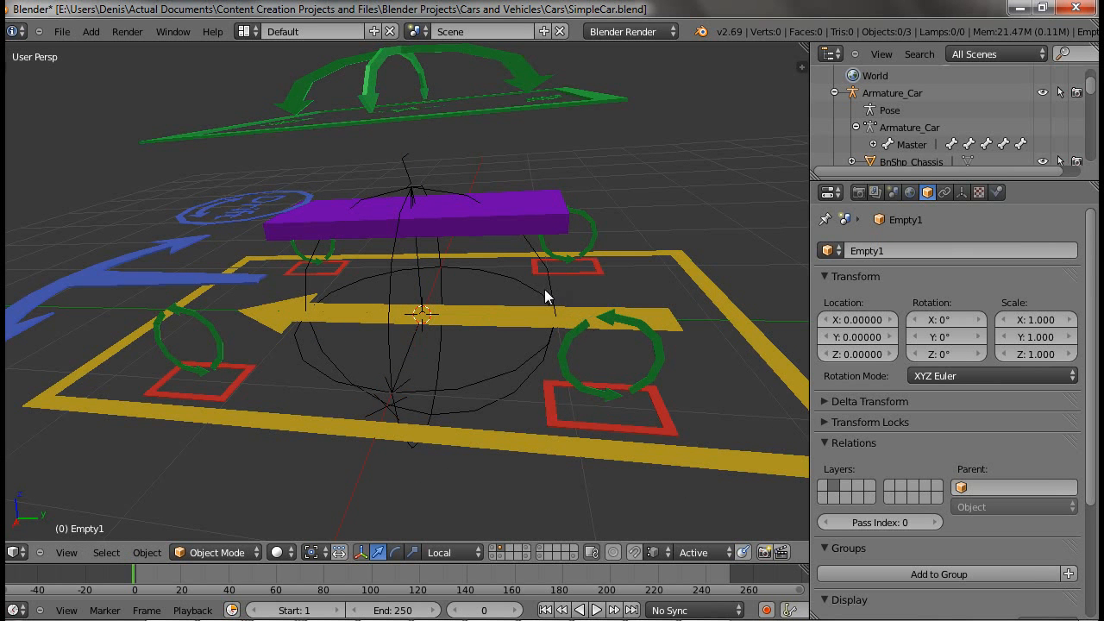
Add a Copy Location constraint to Empty2 with Armature_Car as the target and Master as the bone.
right_click(502, 276)
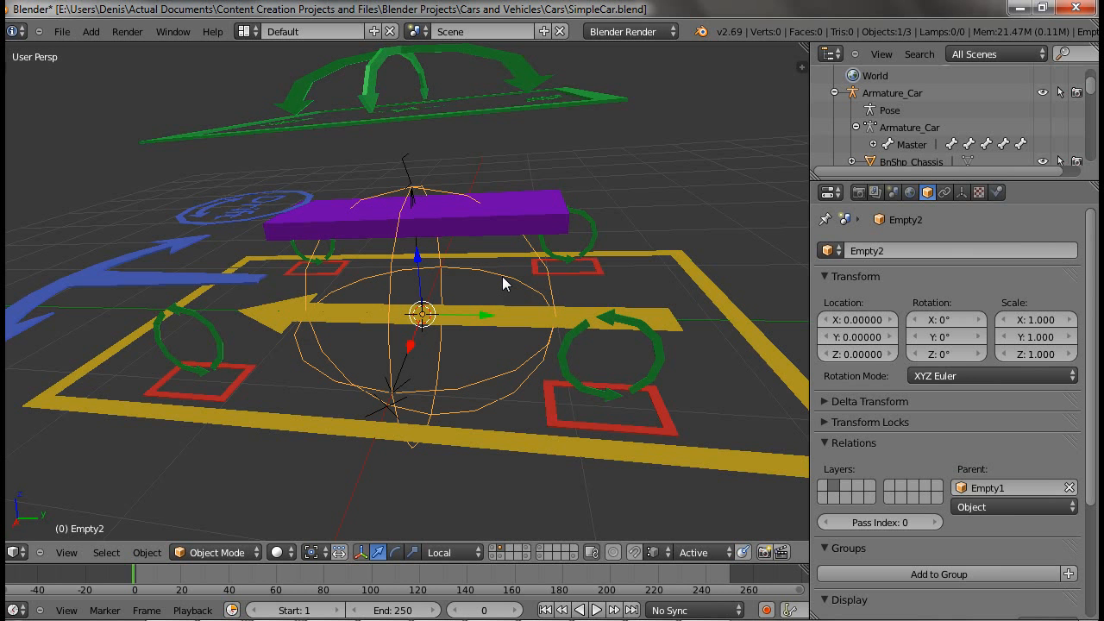
left_click(961, 193)
left_click(945, 192)
left_click(920, 250)
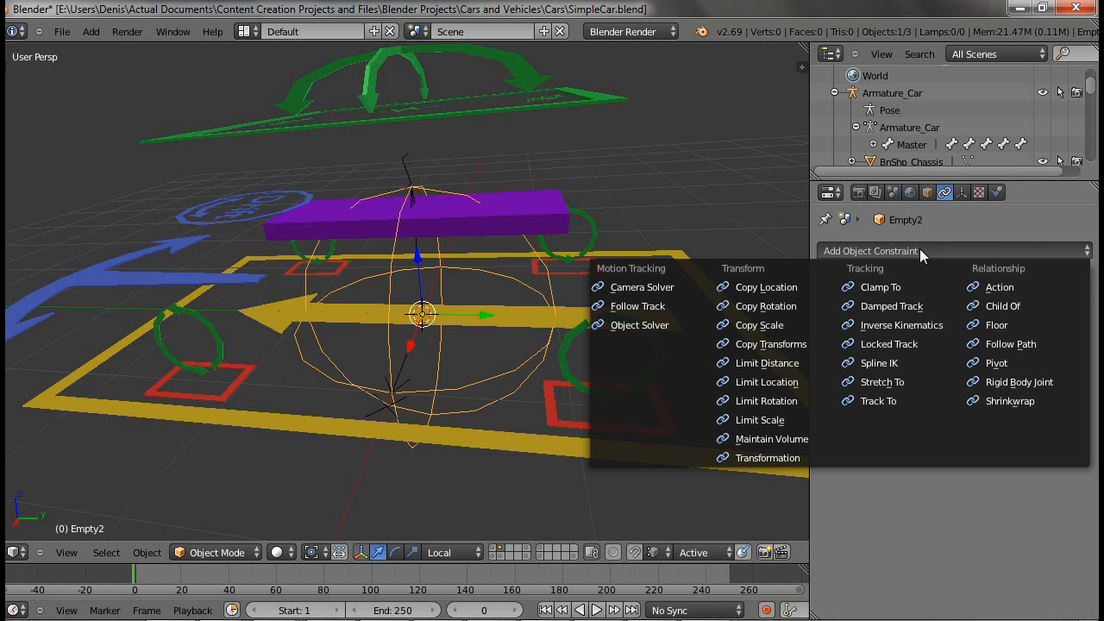
left_click(787, 286)
left_click(987, 312)
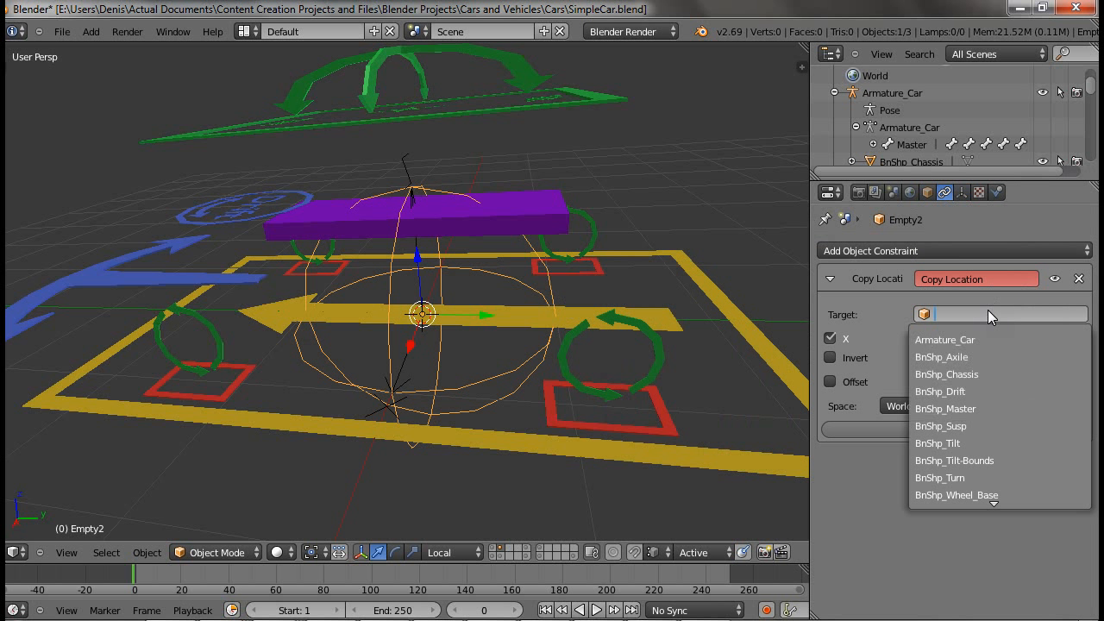
left_click(947, 339)
left_click(965, 338)
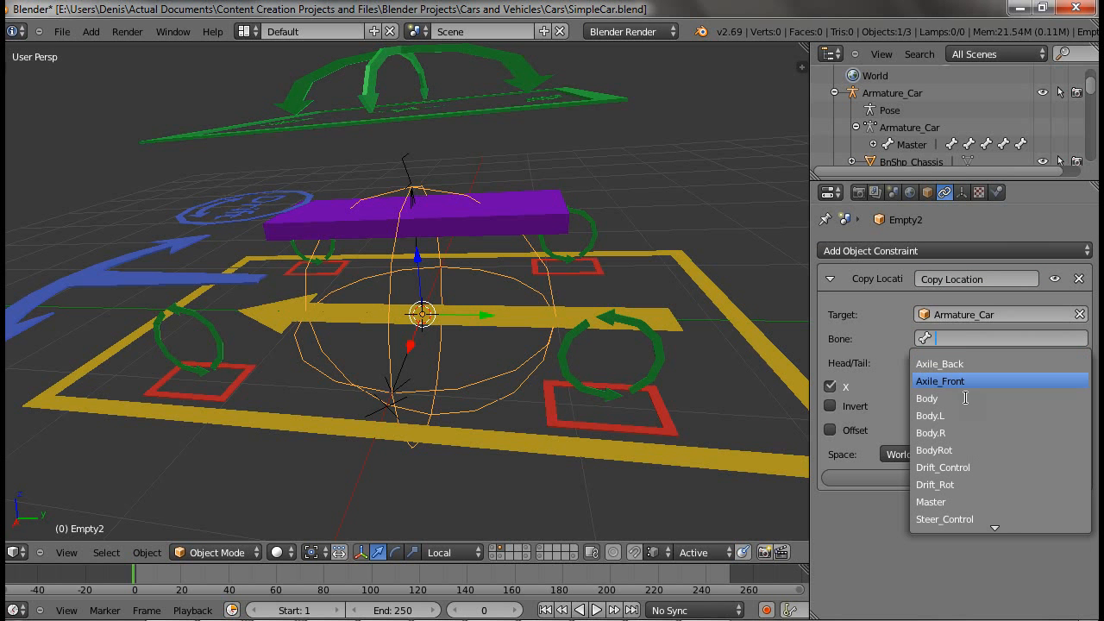
left_click(971, 500)
Try moving Armature_Car to test Empty2's Copy Location constraint, and cancel the move.
scroll(616, 412, "down", 1)
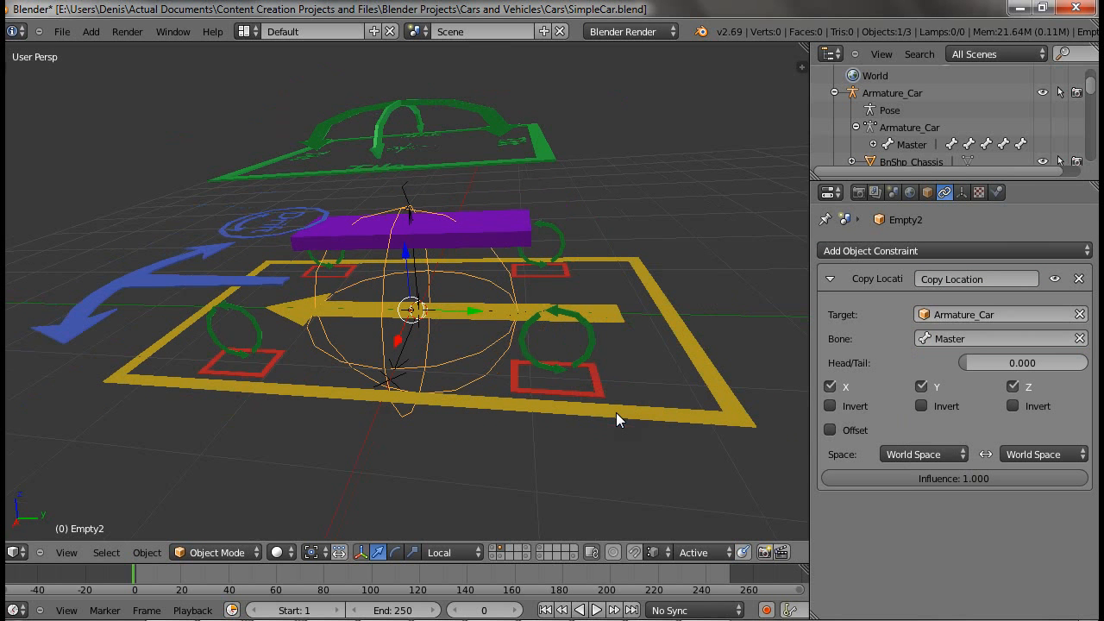
right_click(615, 412)
scroll(636, 413, "down", 1)
middle_click_drag(502, 372, 601, 357, "shift")
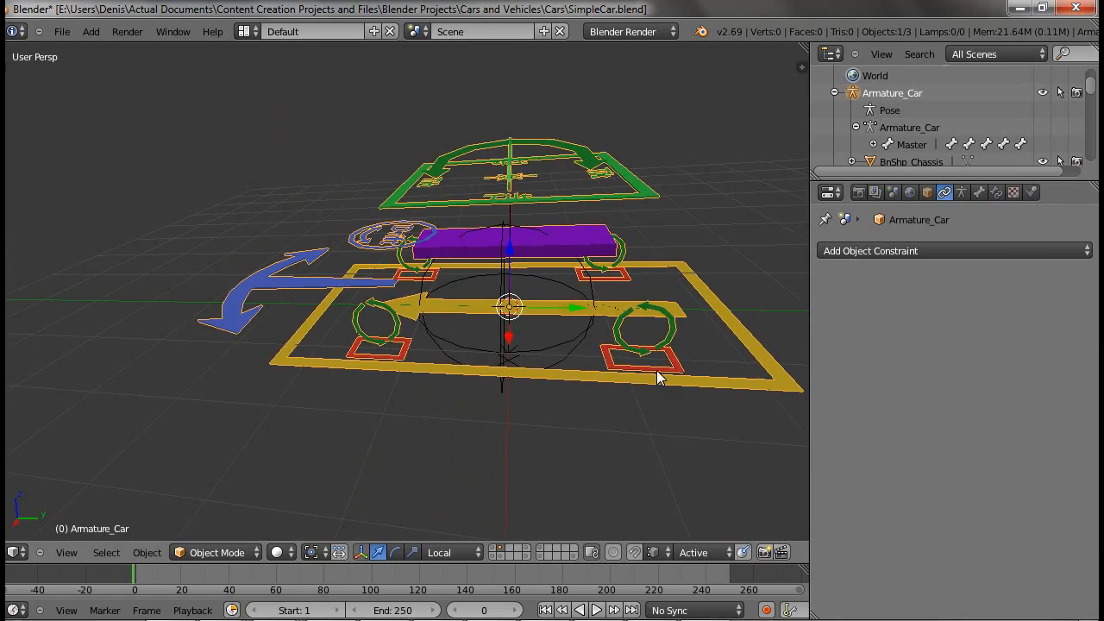
key("g")
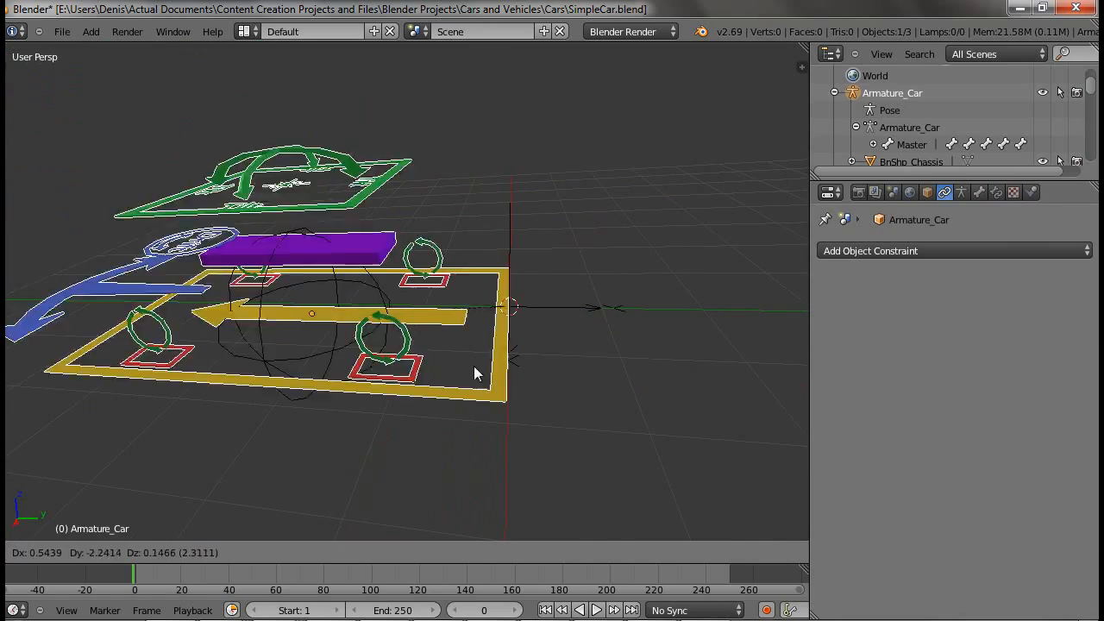
right_click(582, 332)
Add a Copy Rotation constraint to Empty1 with Armature_Car as the target and Master as the bone.
scroll(582, 332, "up", 2)
middle_click_drag(582, 332, 435, 292)
right_click(403, 395)
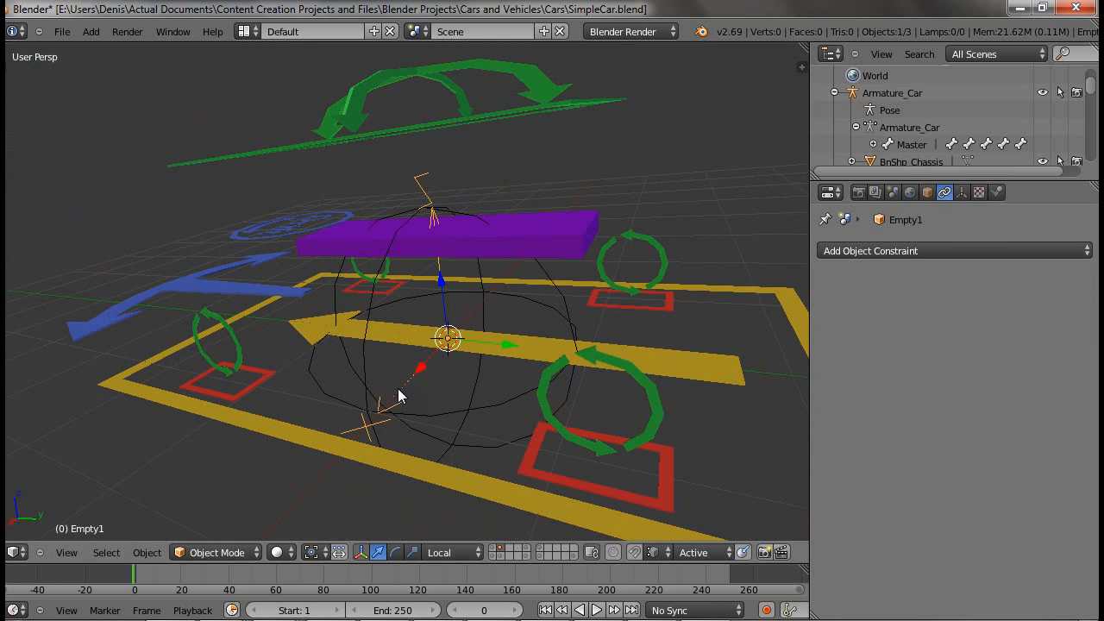
left_click(948, 251)
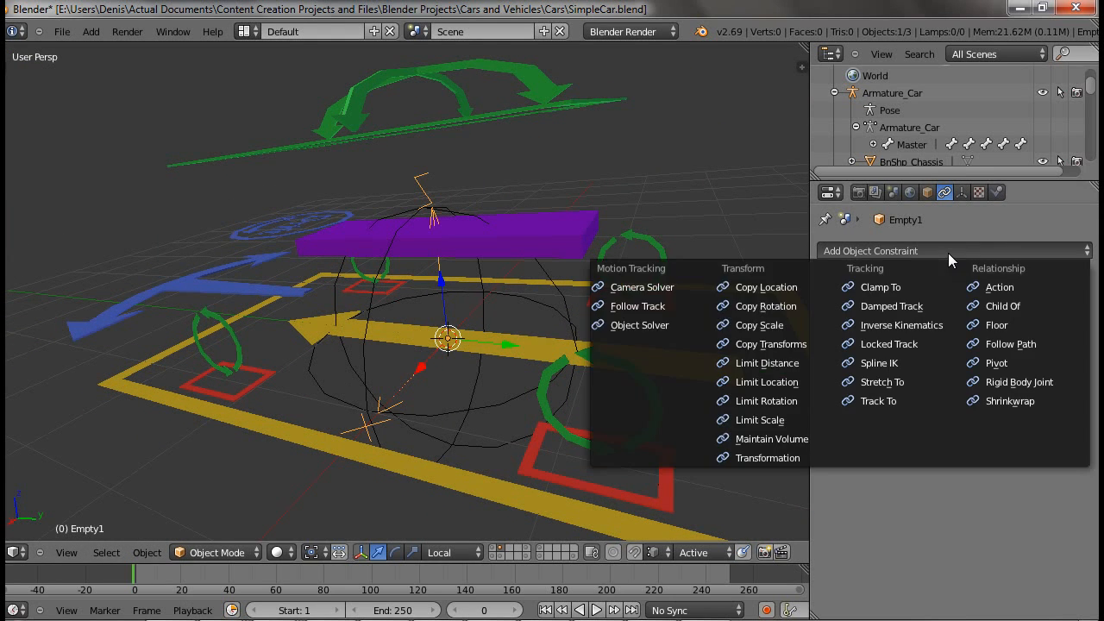
left_click(792, 309)
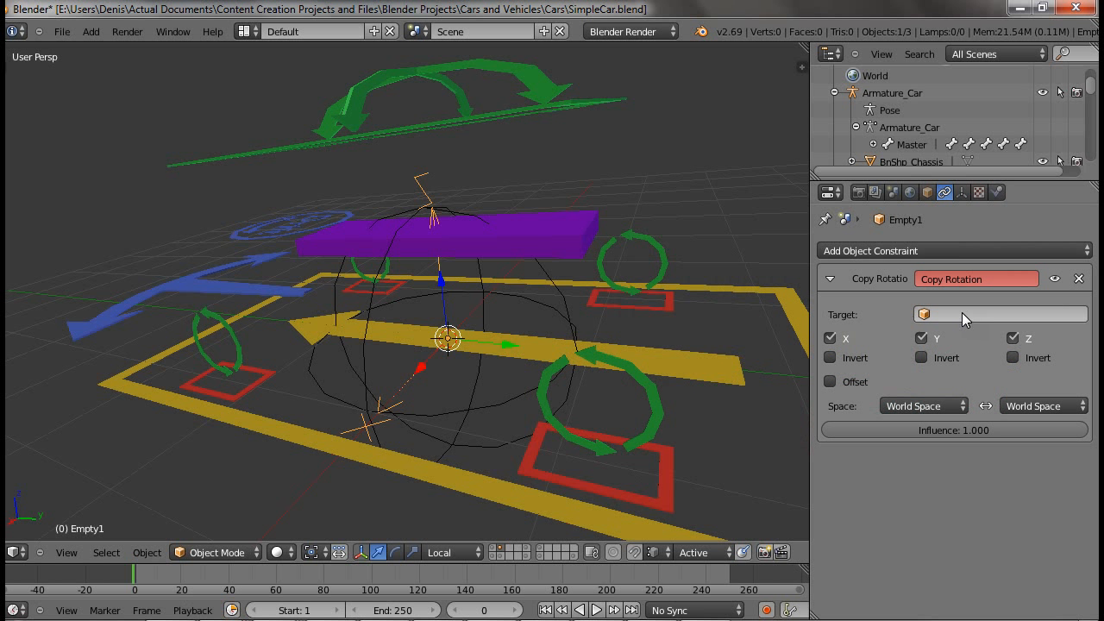
left_click(961, 314)
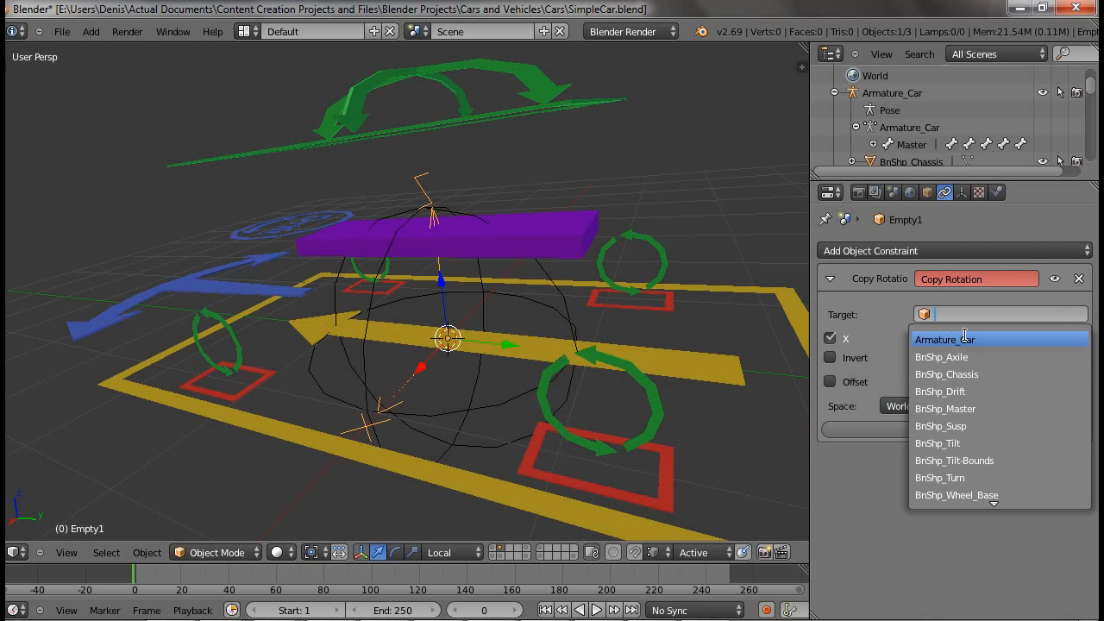
left_click(964, 340)
left_click(971, 338)
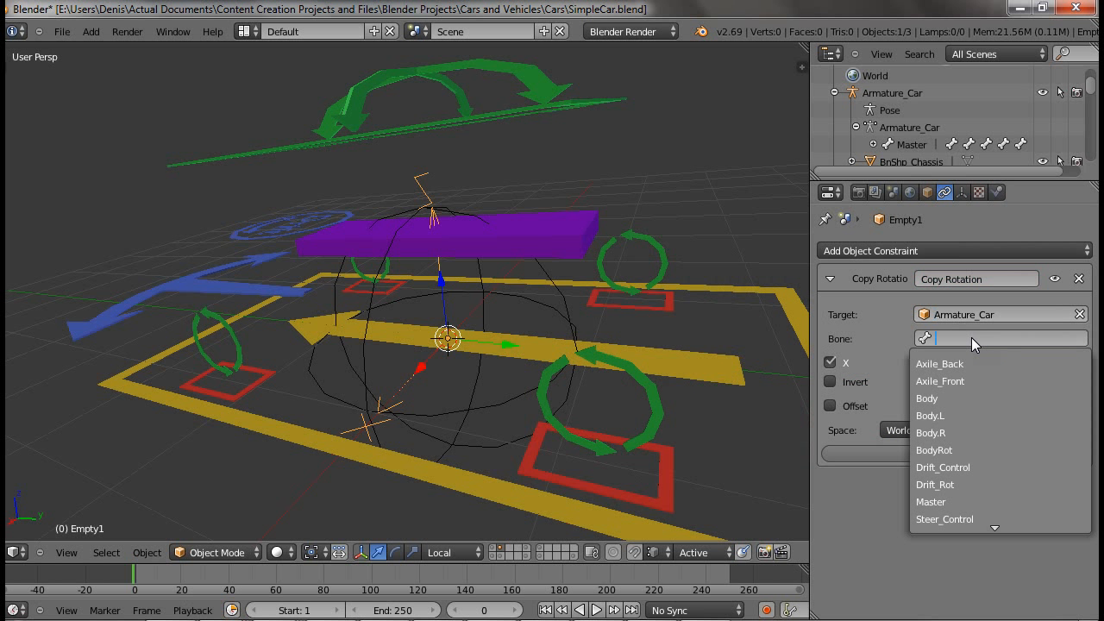
left_click(971, 501)
Try moving and freely rotating Armature_Car to test Empty1's Copy Rotation constraint, cancelling both transforms.
scroll(433, 258, "down", 4)
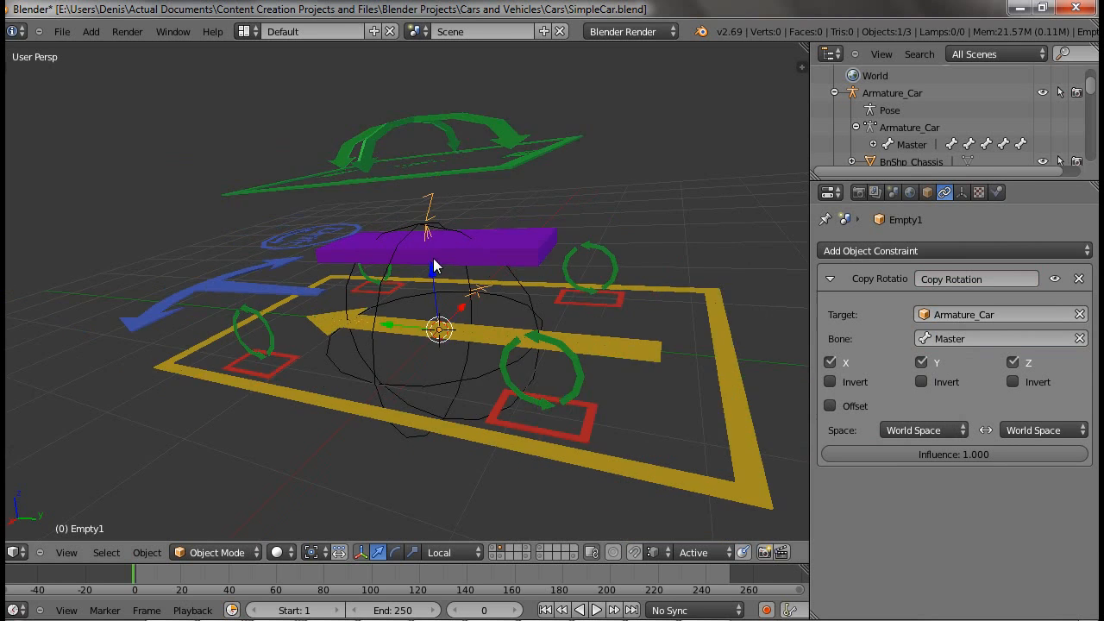
right_click(549, 388)
middle_click_drag(397, 289, 426, 316)
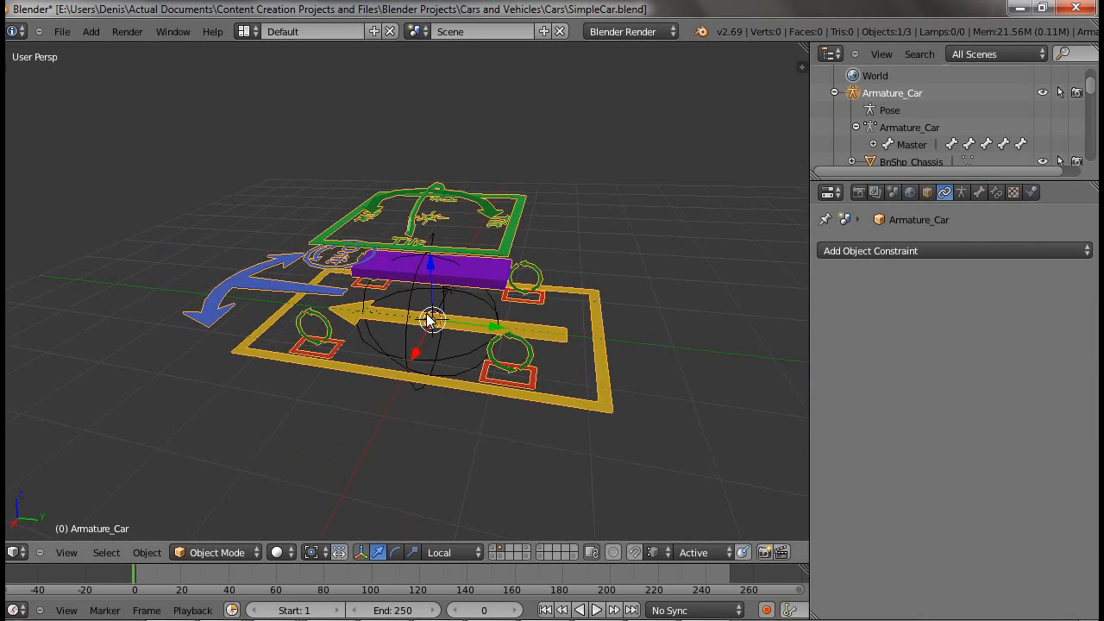
key("g")
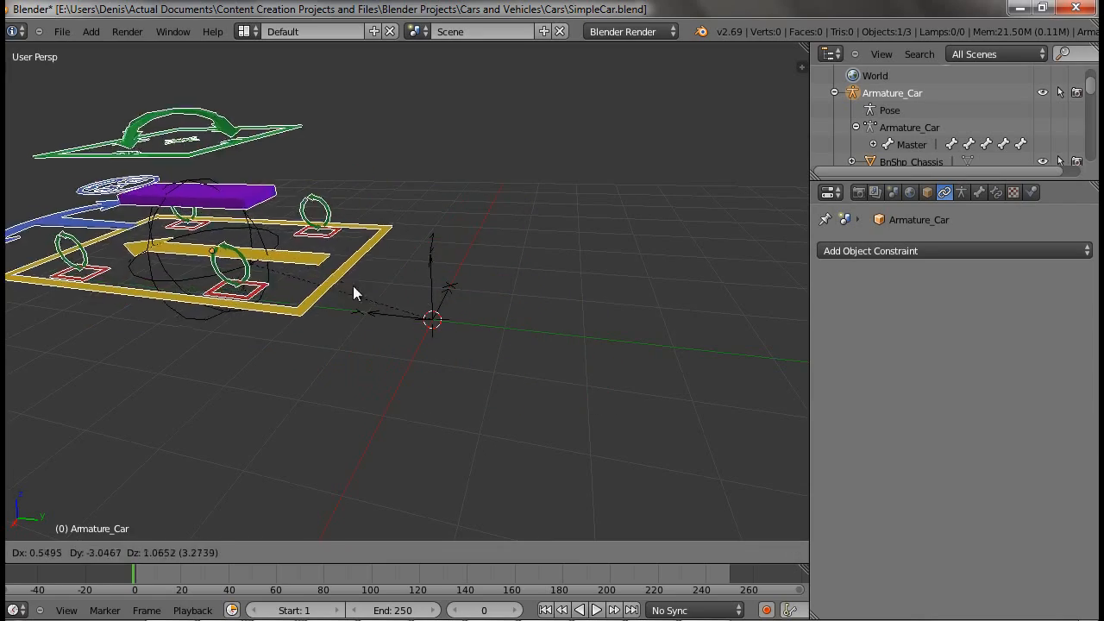
key("Escape")
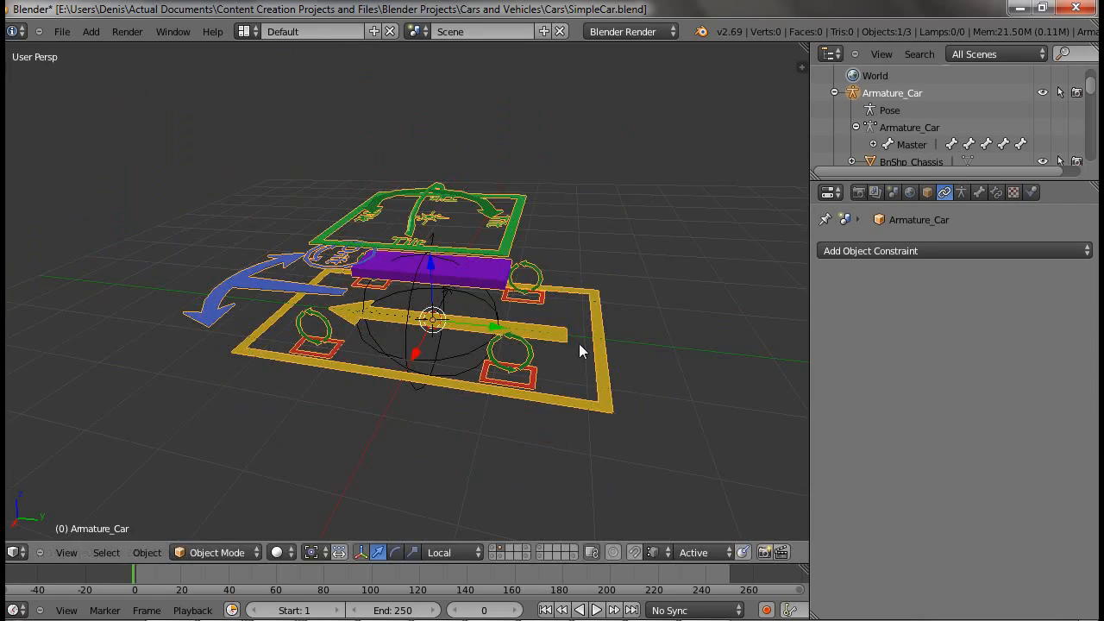
key("r")
key("r")
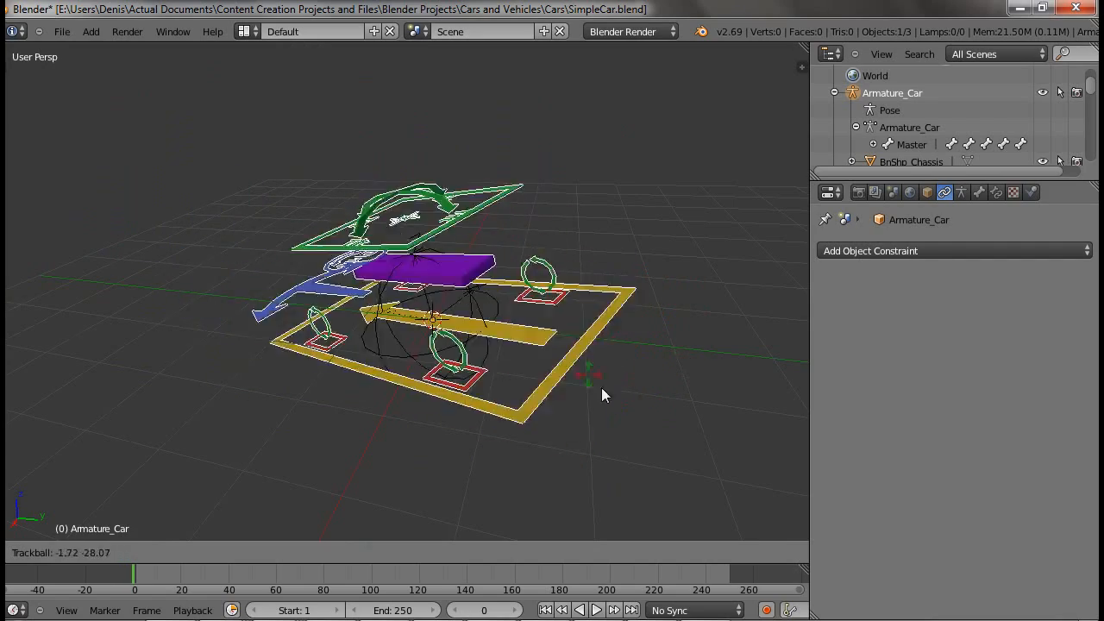
key("Escape")
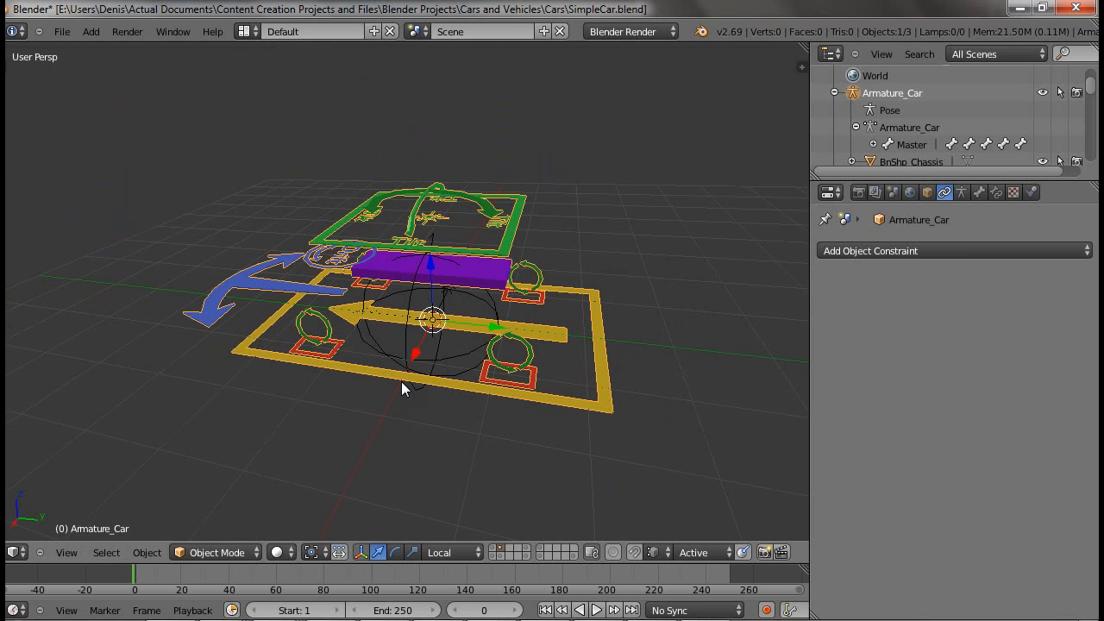
Try moving Armature_Car along the Y axis, and cancel the move.
scroll(480, 403, "up", 1)
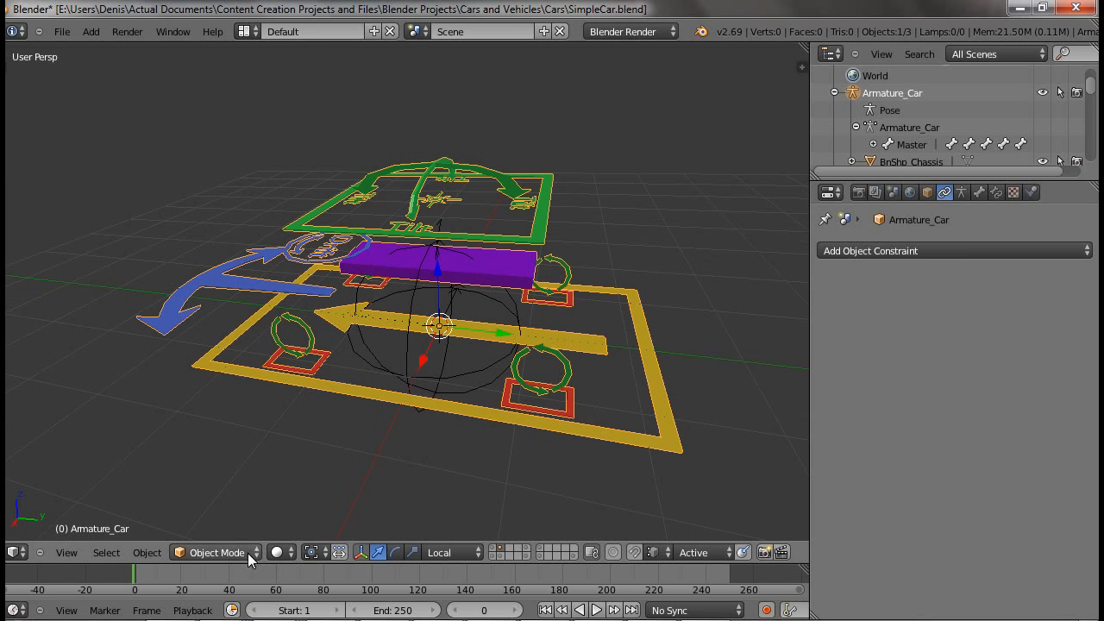
scroll(467, 383, "down", 3)
scroll(466, 380, "up", 1)
middle_click_drag(420, 366, 477, 397, "shift")
scroll(477, 397, "up", 1)
middle_click_drag(593, 410, 508, 362, "shift")
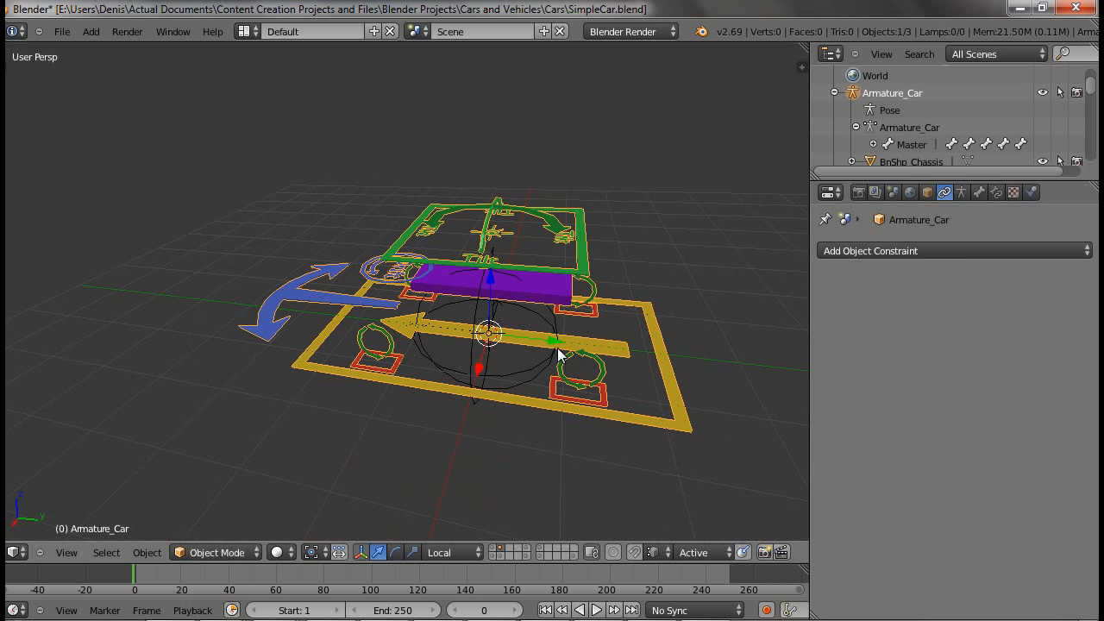
key("g")
key("y")
right_click(518, 326)
Switch Armature_Car to Pose Mode, select the Wheel_Rot_F.L bone, and show its bone constraints.
scroll(509, 397, "up", 3)
right_click(346, 396)
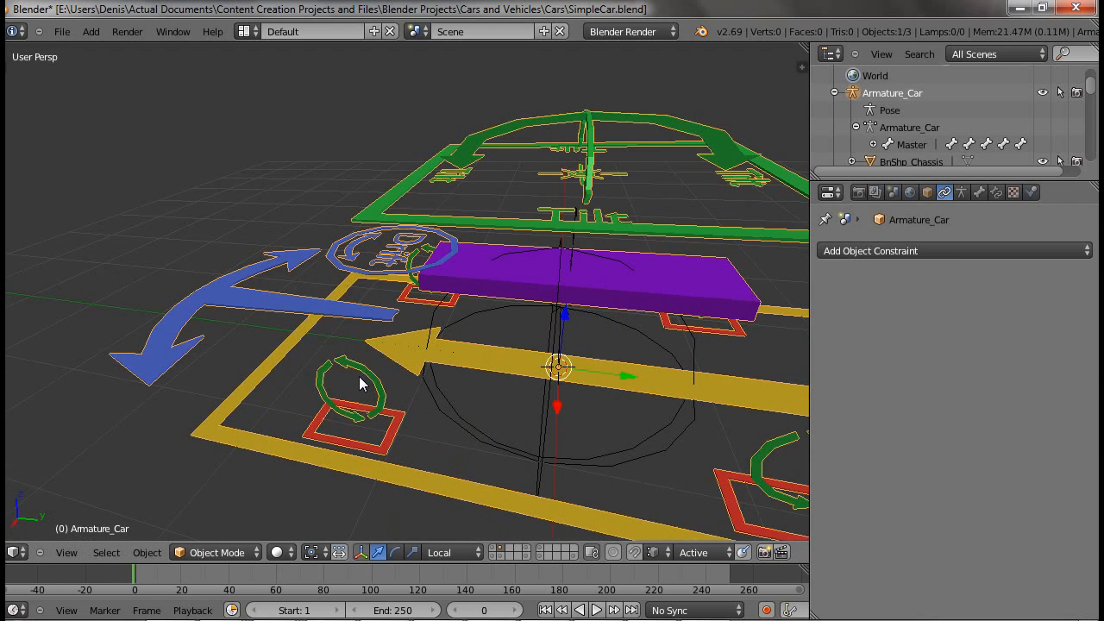
left_click(214, 549)
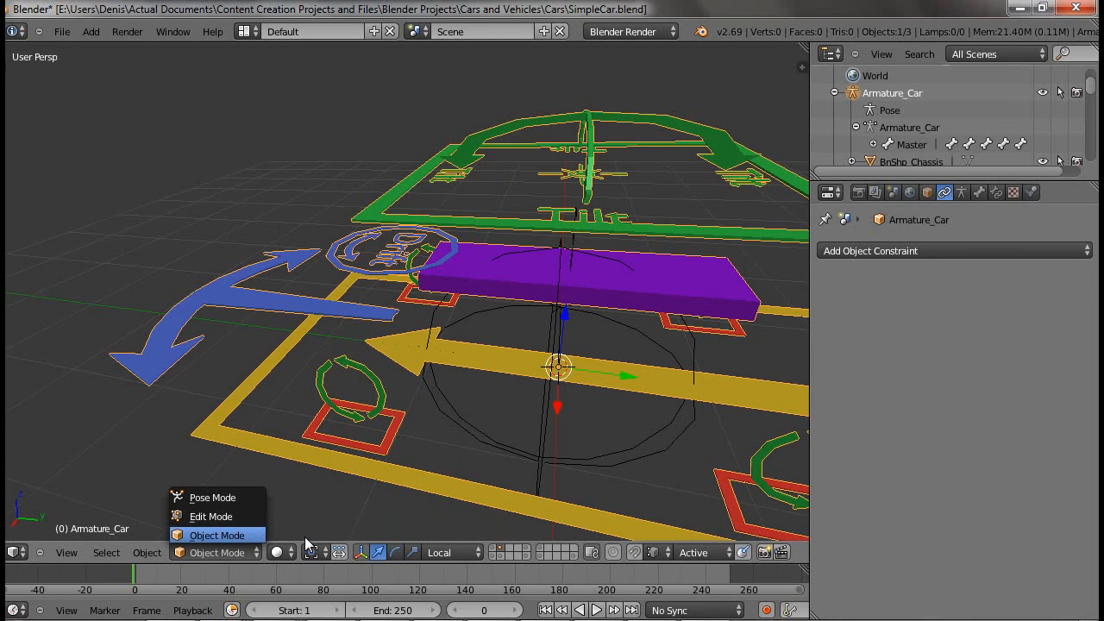
left_click(227, 499)
right_click(379, 420)
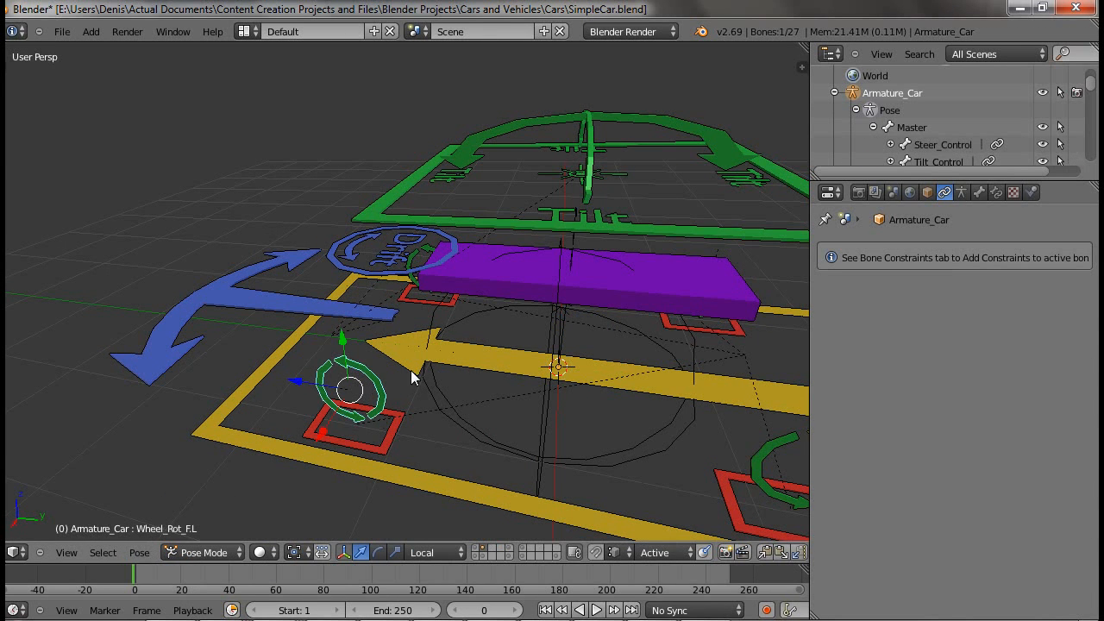
middle_click_drag(411, 370, 611, 313)
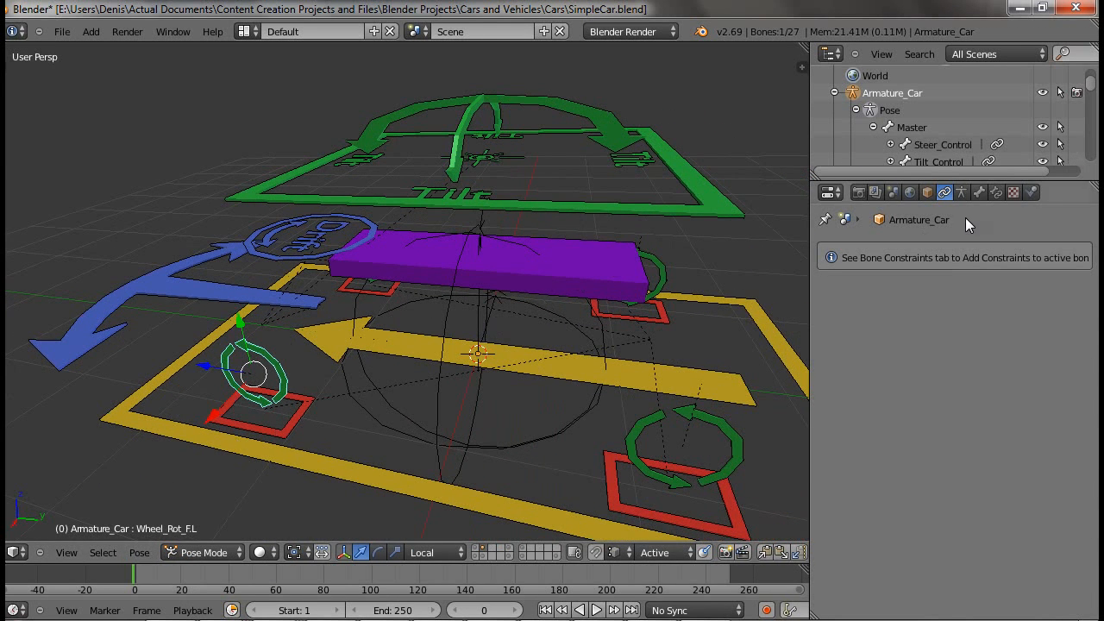
left_click(979, 192)
left_click(996, 192)
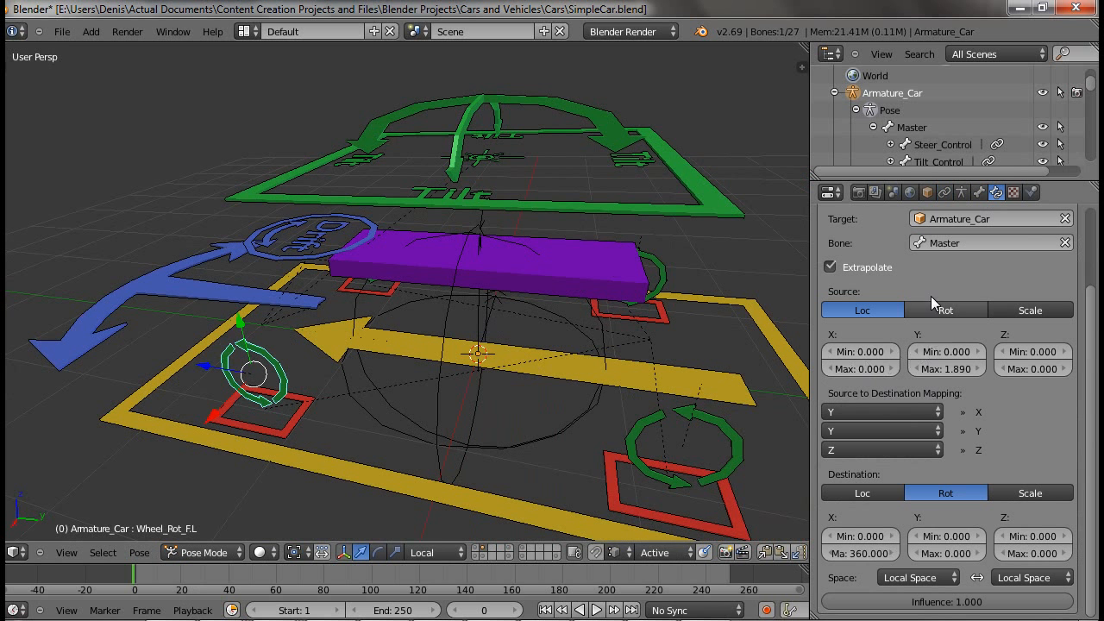
Replace the target of Wheel_Rot_F.L's Transformation constraint with Empty2.
scroll(1020, 258, "up", 2)
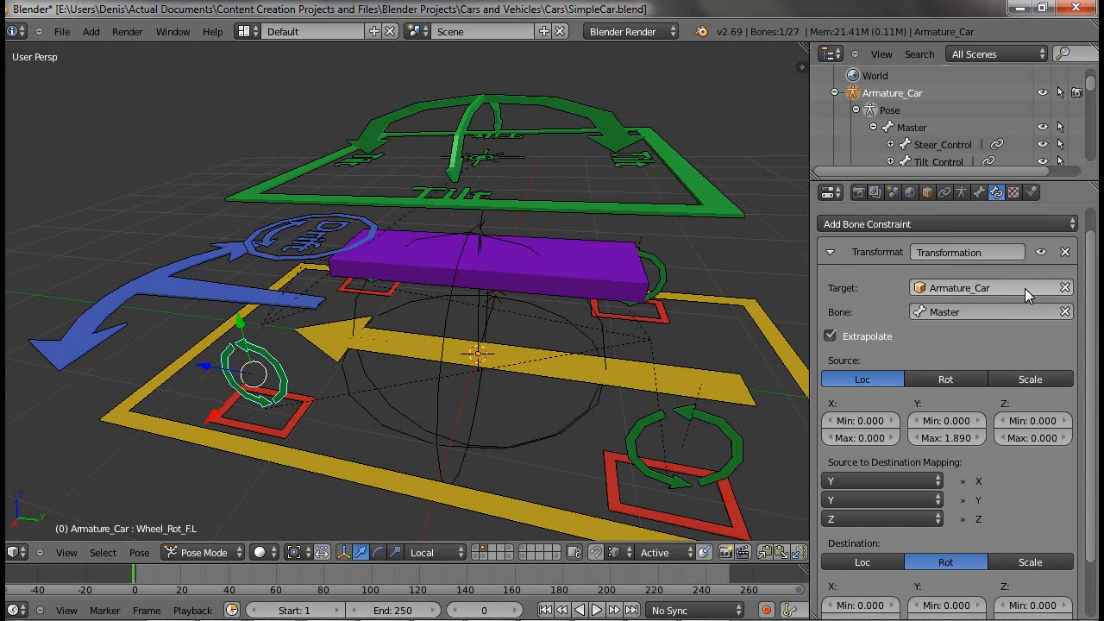
left_click(1065, 287)
left_click(1040, 289)
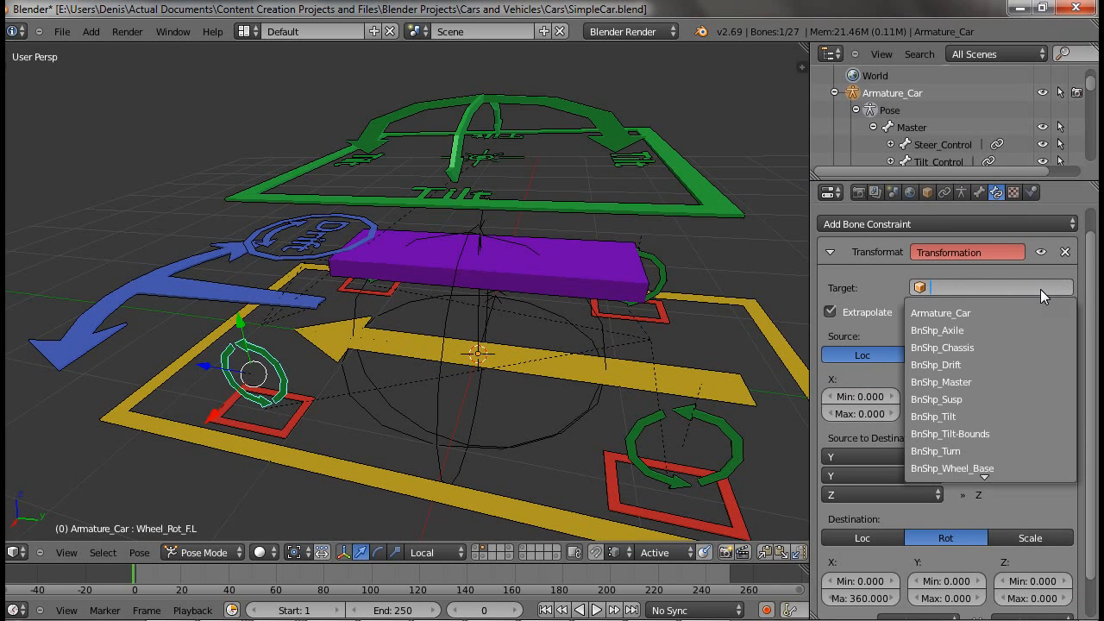
type("e")
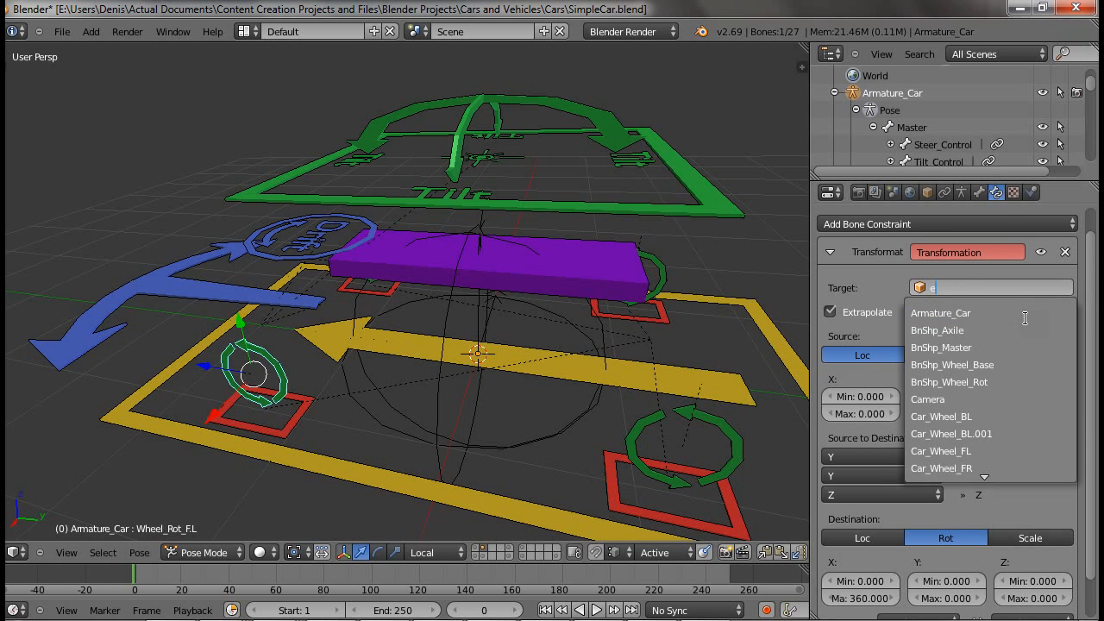
type("m")
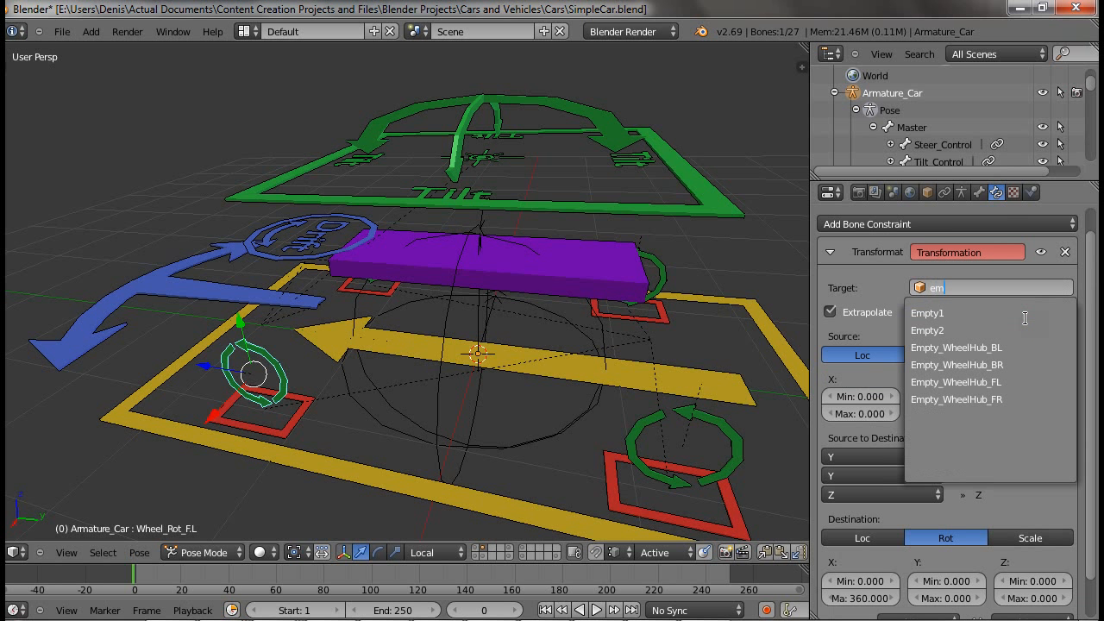
left_click(955, 331)
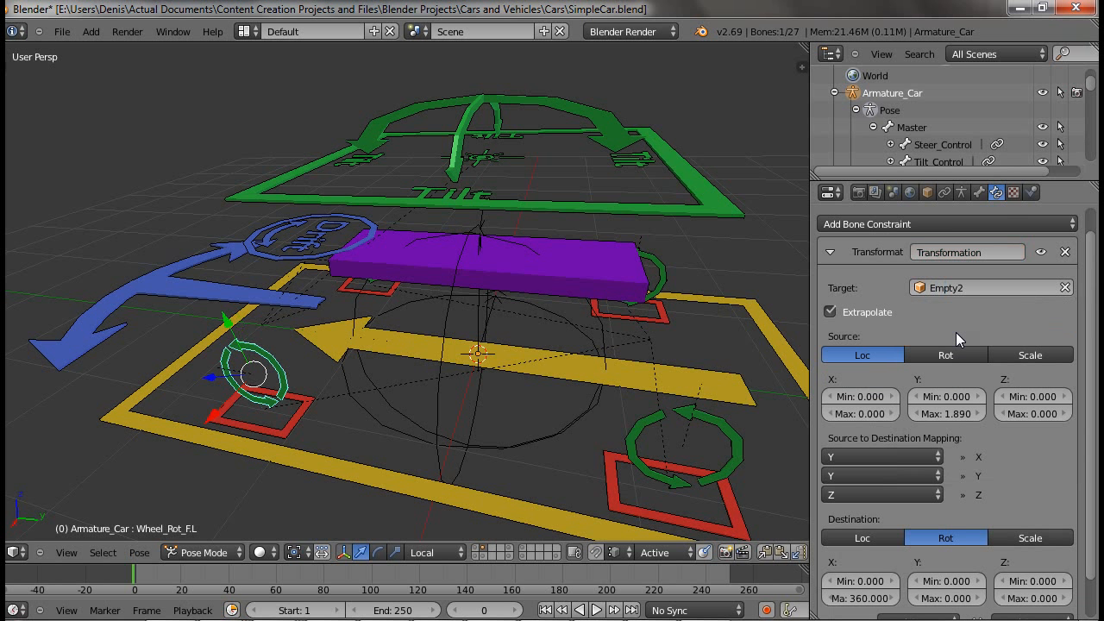
right_click(382, 401)
right_click(275, 366)
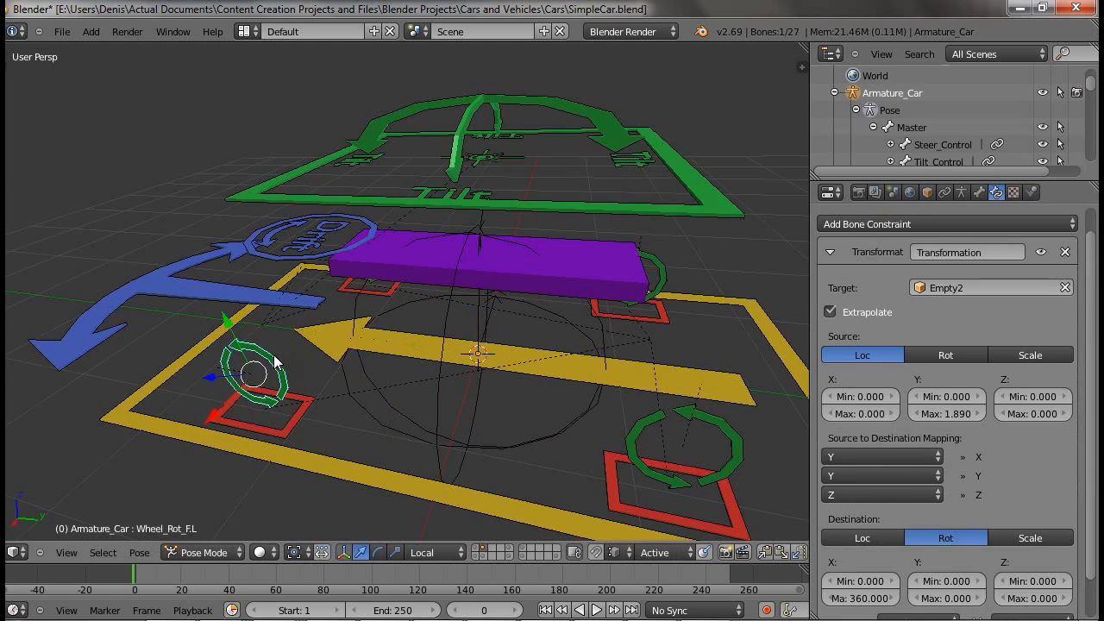
Select the Master bone and try moving it along the global Y axis to test the wheel rotation, cancelling the move.
scroll(486, 404, "down", 3)
right_click(486, 406)
middle_click_drag(461, 397, 556, 417, "shift")
key("g")
key("y")
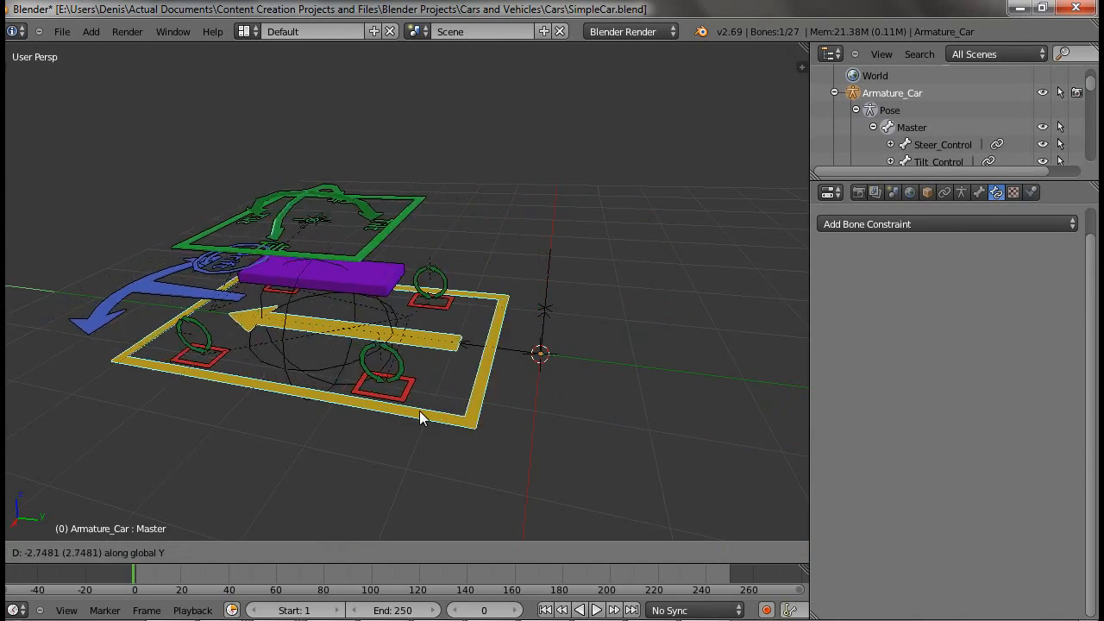
right_click(452, 401)
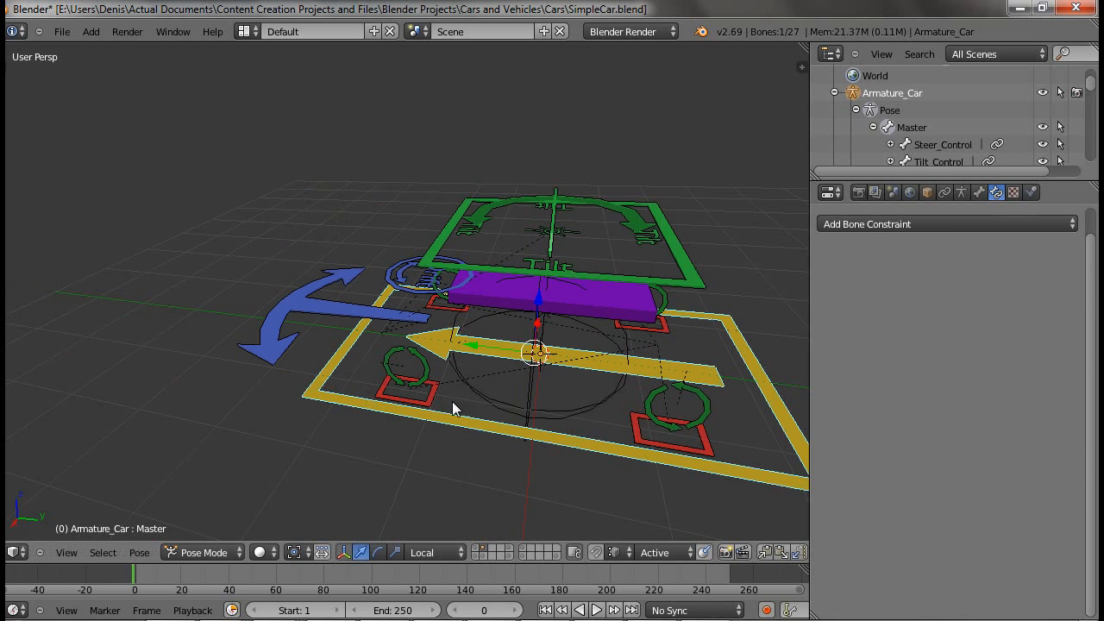
Rotate the Master bone 90 degrees about the global Z axis.
middle_click_drag(521, 373, 370, 351, "shift")
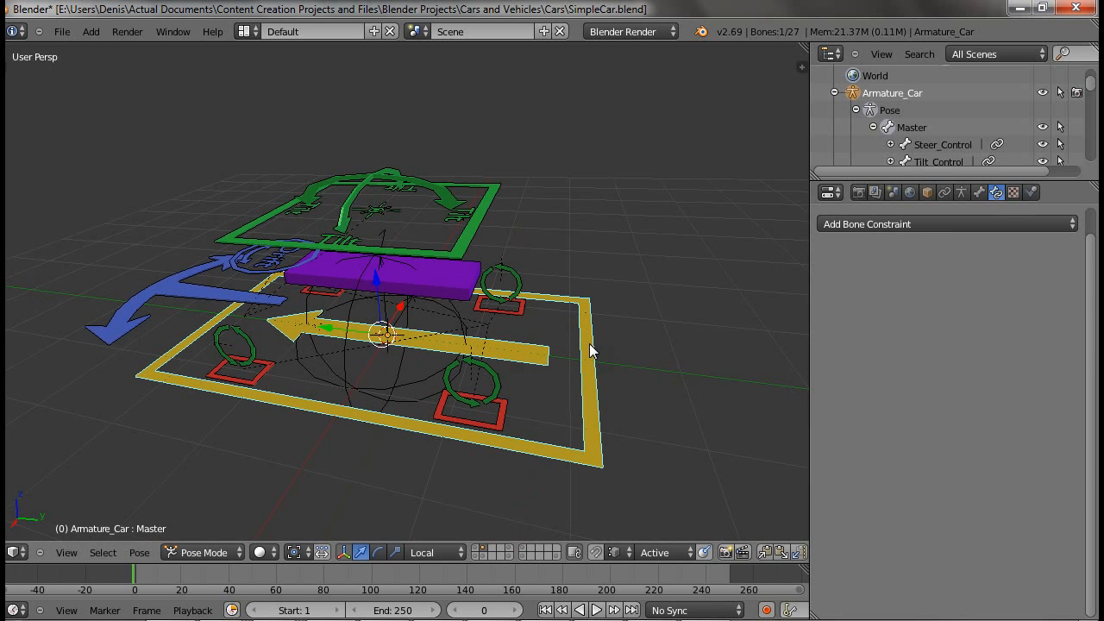
key("r")
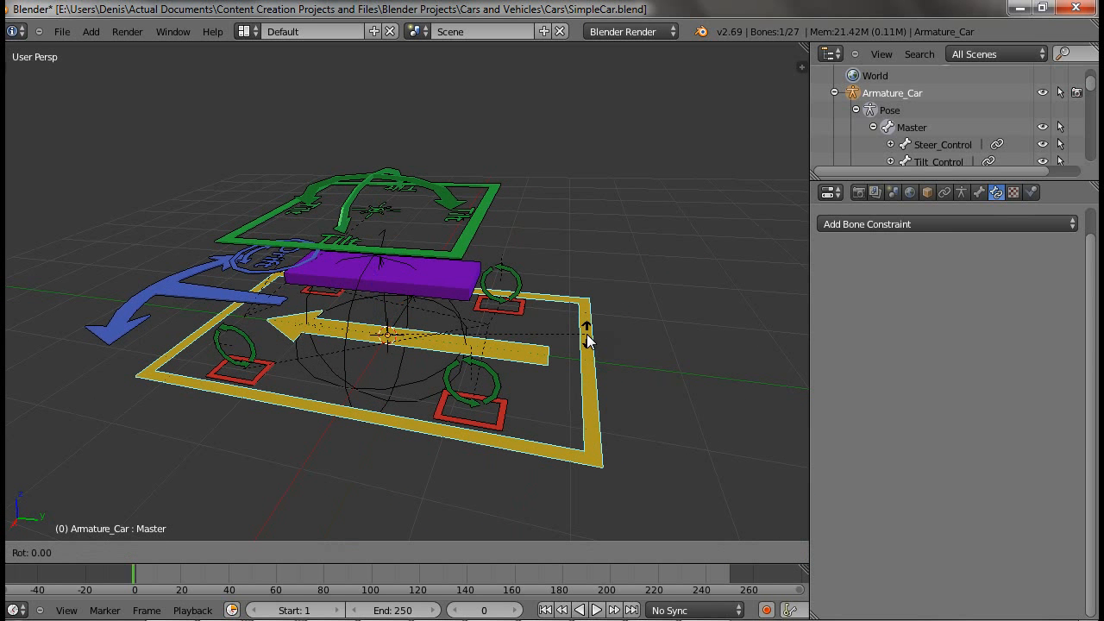
type("z90")
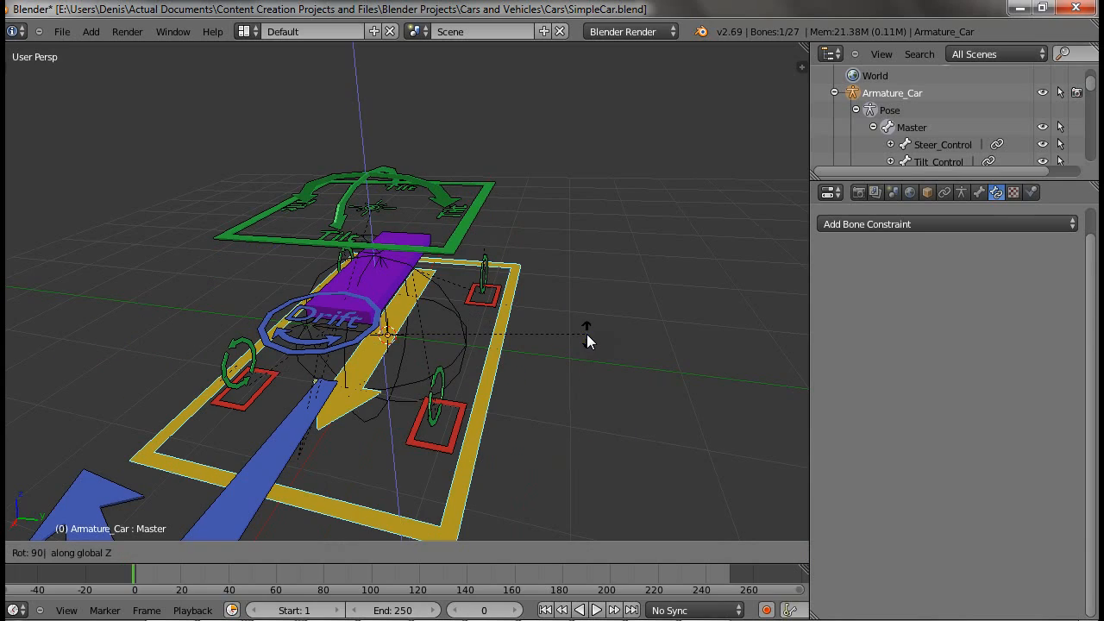
key("Return")
Try moving the rotated Master bone along the Y axis, and cancel the move.
middle_click_drag(505, 334, 424, 415)
key("g")
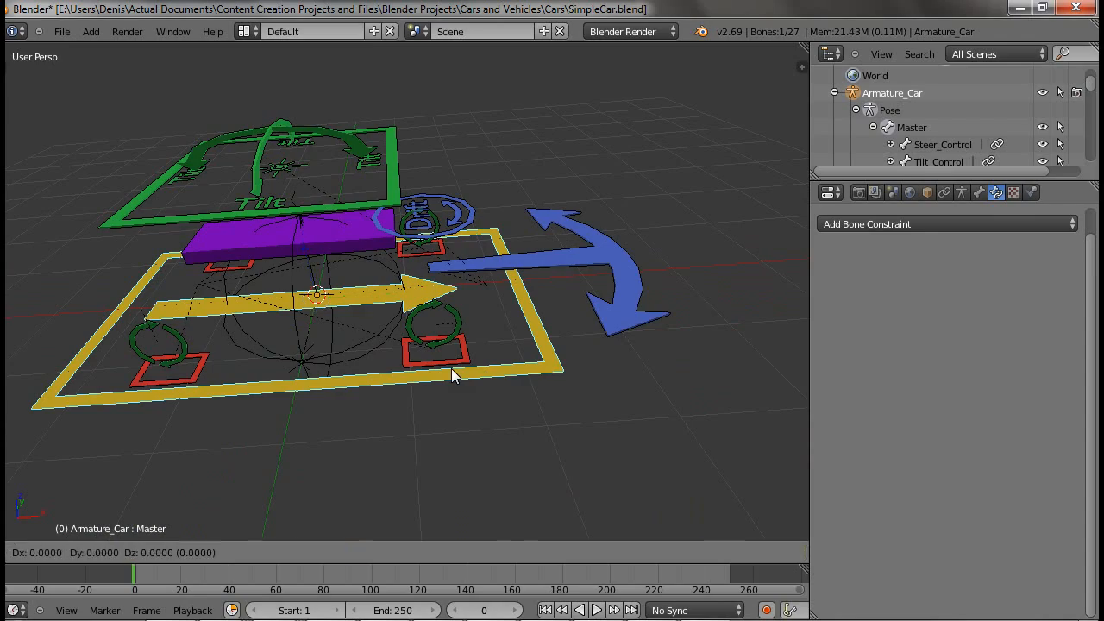
key("y")
right_click(641, 415)
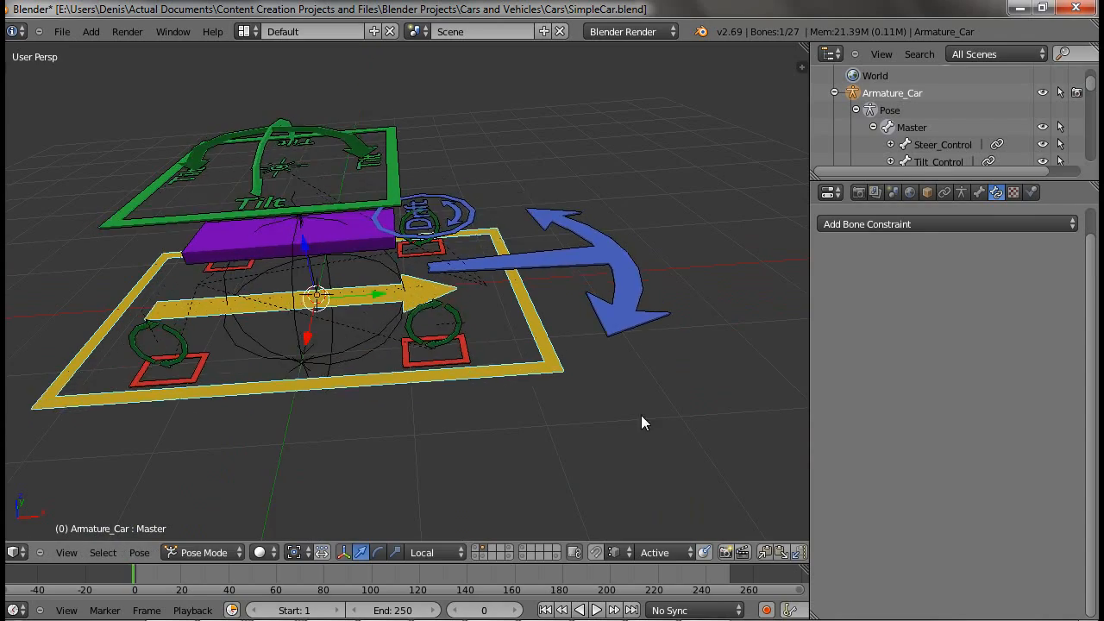
Try moving the rotated Master bone along the global X axis to test the front wheel's rotation, and cancel the move.
middle_click_drag(640, 415, 479, 301)
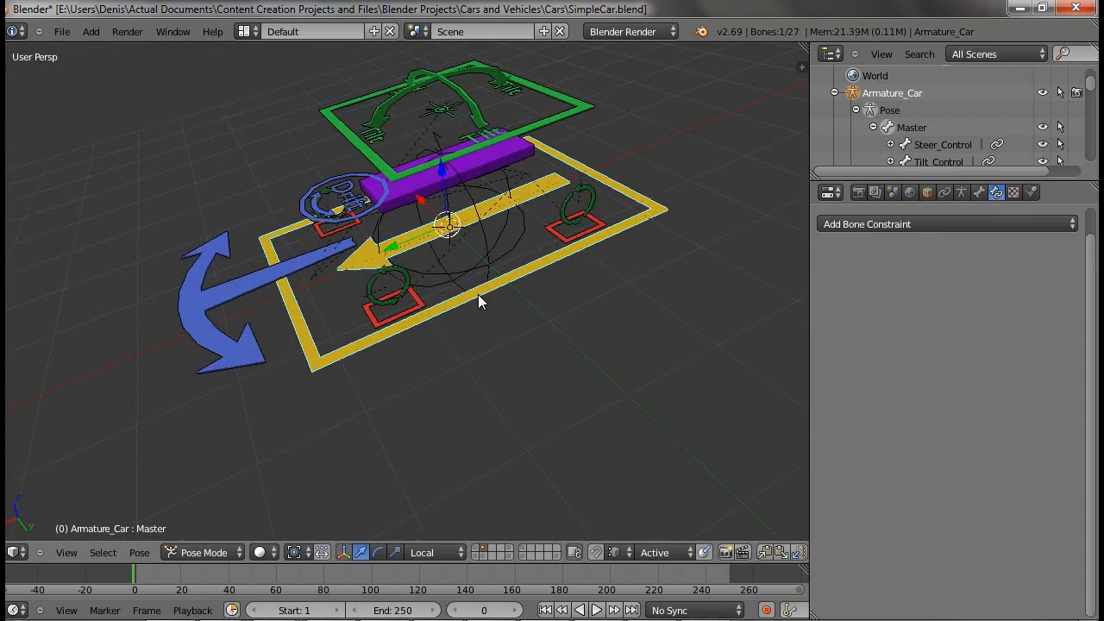
key("g")
key("x")
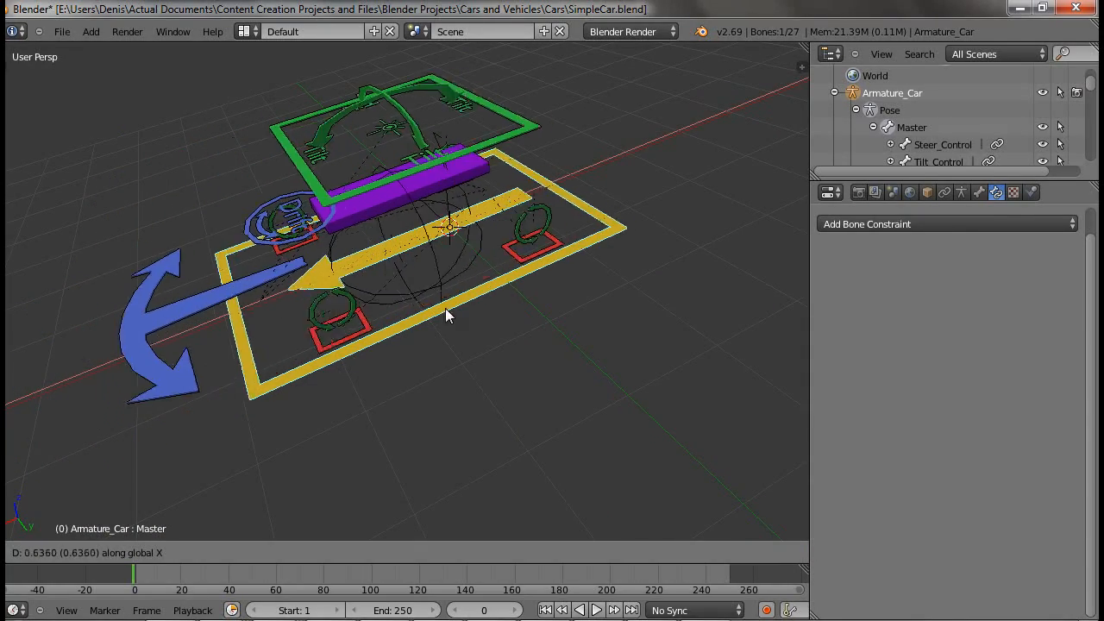
right_click(439, 346)
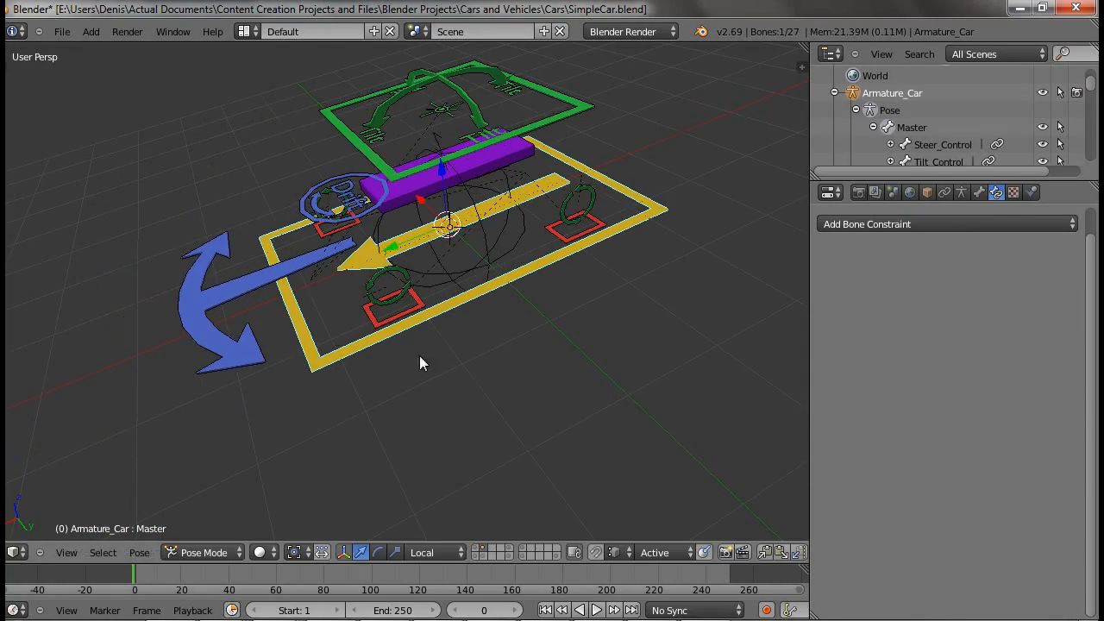
middle_click_drag(419, 356, 402, 384)
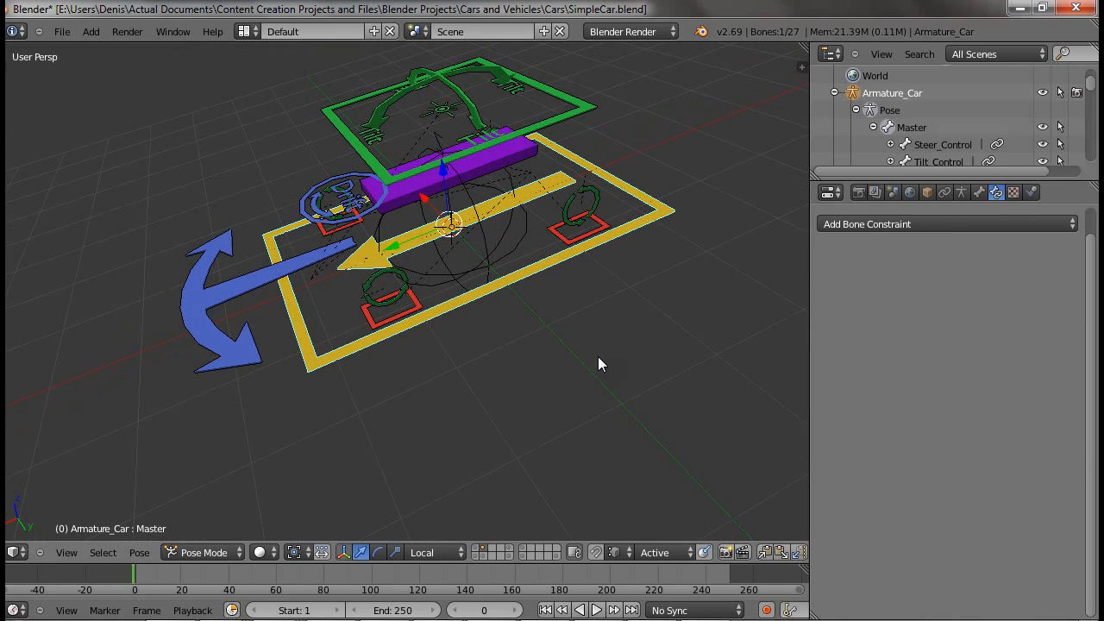
Try rotating the Master bone about the global Z axis, and cancel the rotation.
scroll(597, 379, "up", 1)
scroll(587, 395, "up", 1)
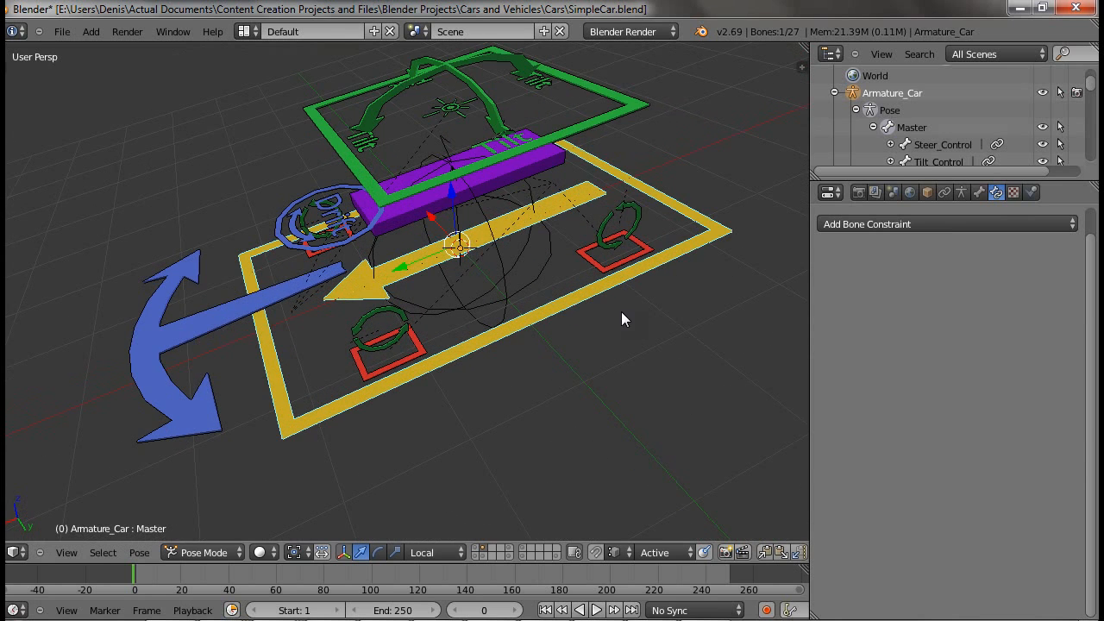
key("r")
key("z")
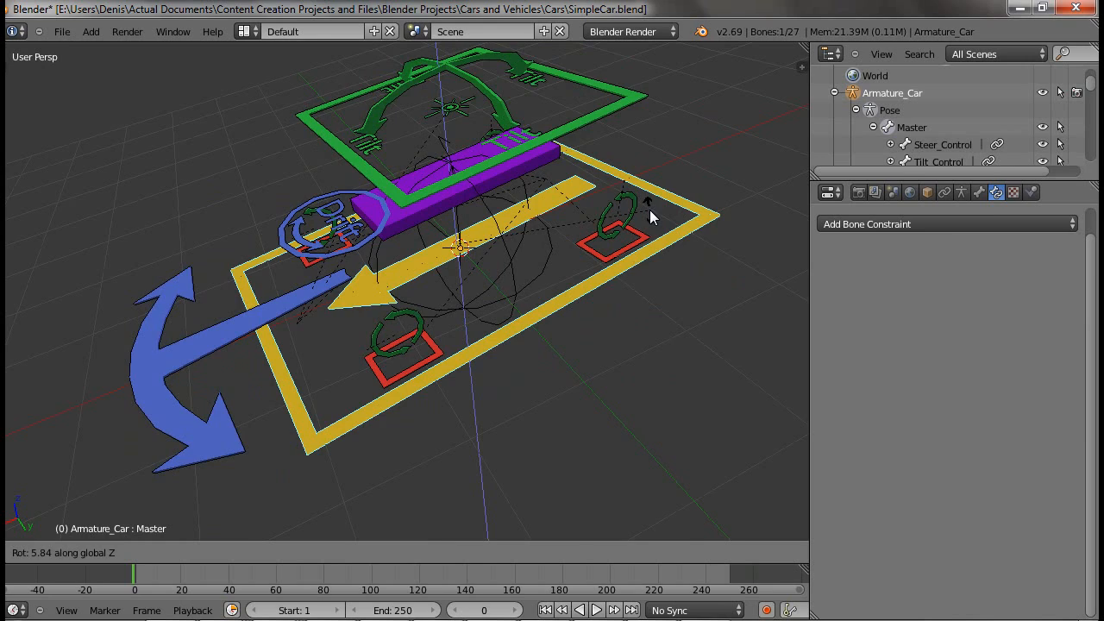
right_click(617, 301)
Clear the pose rotation of all the rig's visible bones, and deselect everything.
scroll(442, 423, "down", 2)
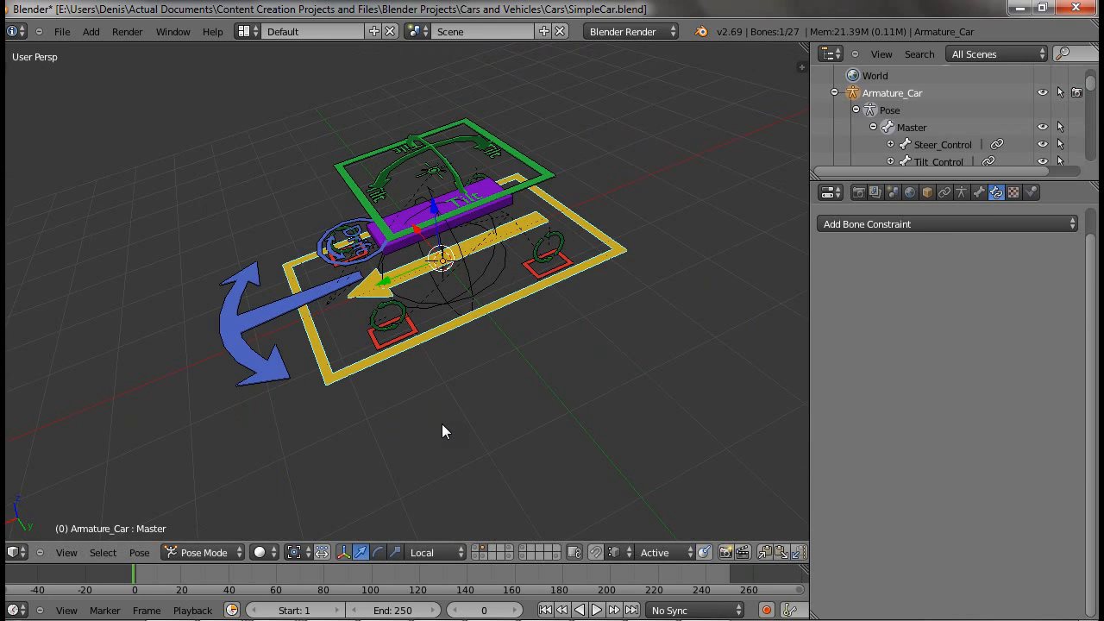
key("a")
key("a")
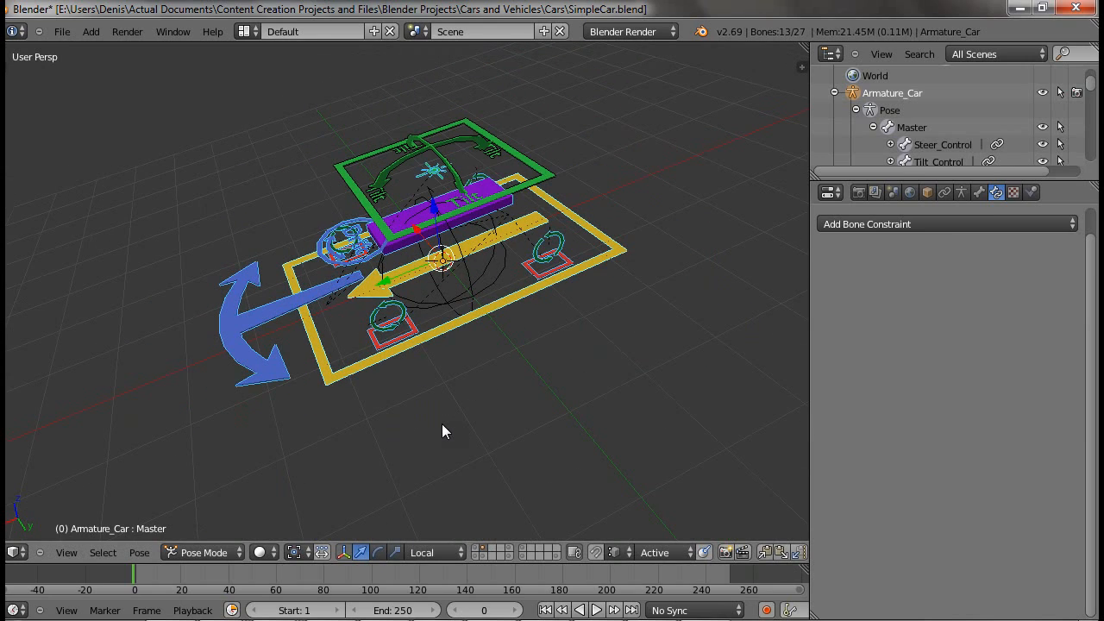
key("alt+r")
key("a")
Select the Master bone and move it -5 units along the global Y axis.
middle_click_drag(445, 423, 639, 339)
right_click(606, 328)
key("g")
key("y")
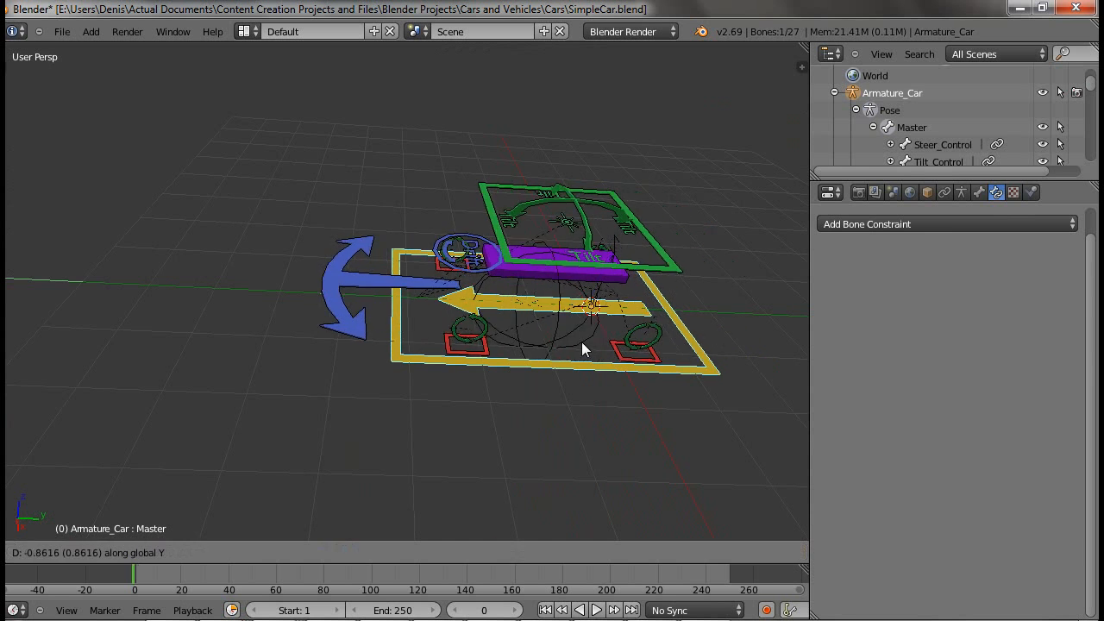
type("5-")
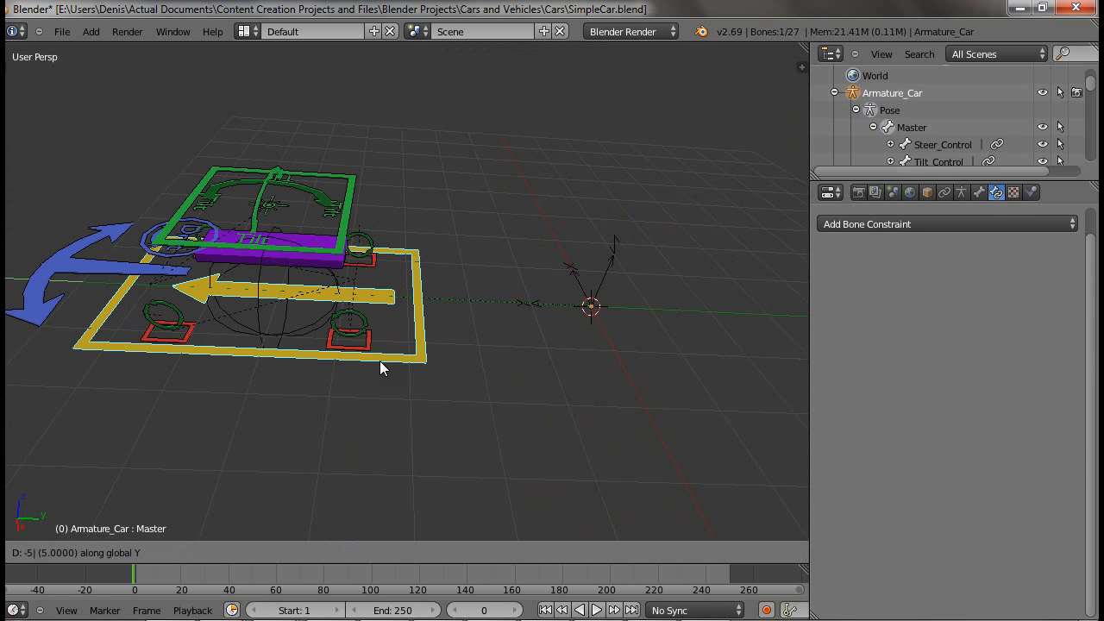
key("Return")
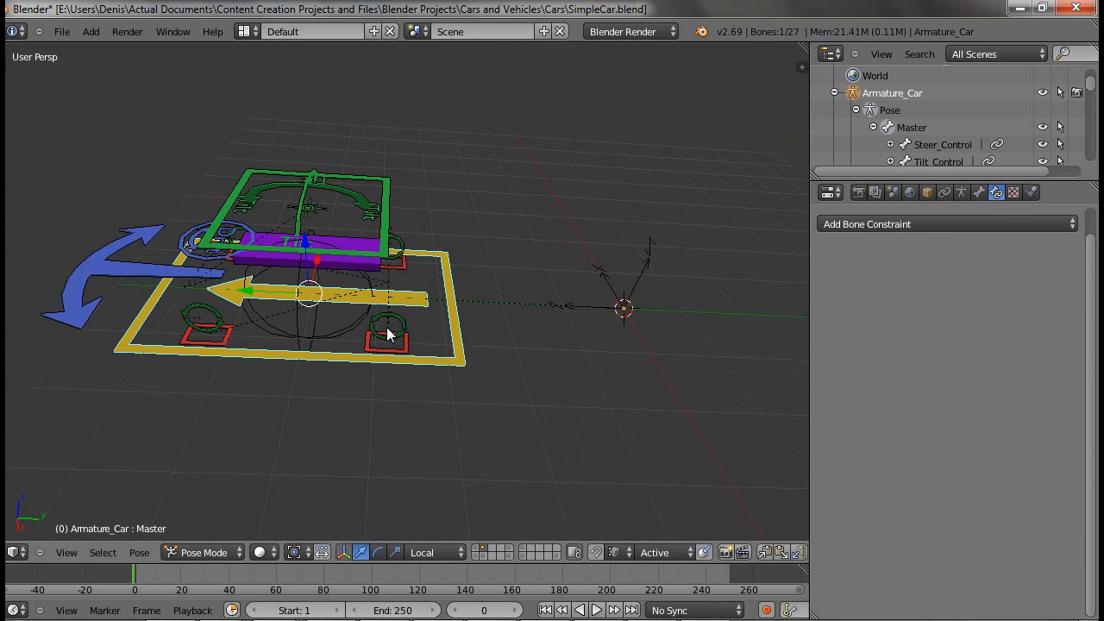
Try moving the Master bone back along the global Y axis, and cancel the move.
key("g")
key("y")
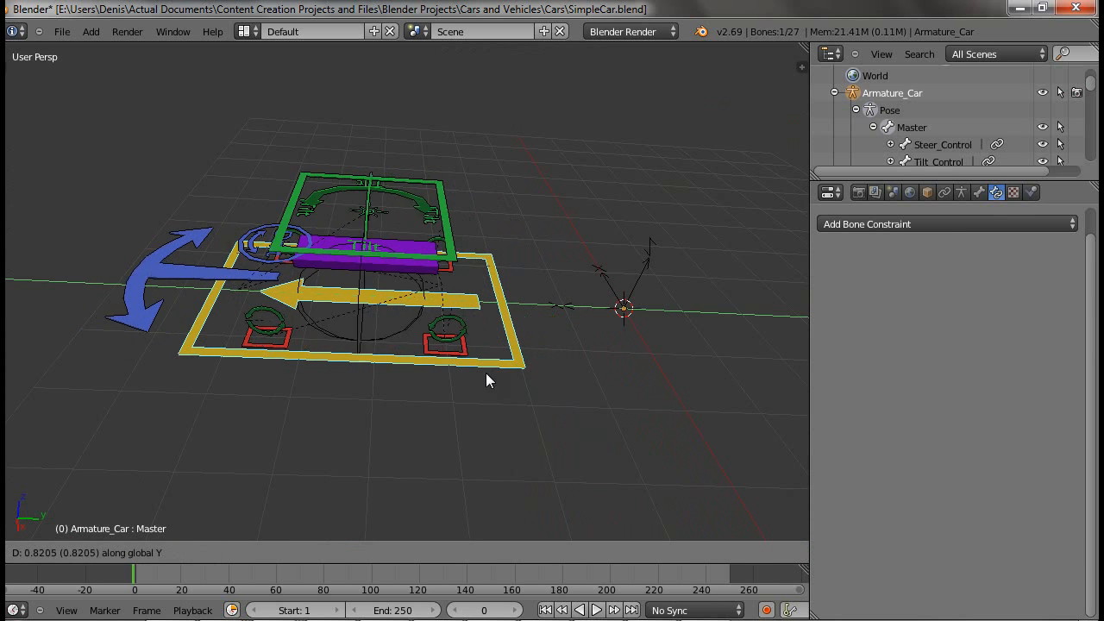
left_click(454, 380)
Inspect the front-left wheel rotation bone's Transformation constraint and the Empty2 object it targets.
right_click(186, 321)
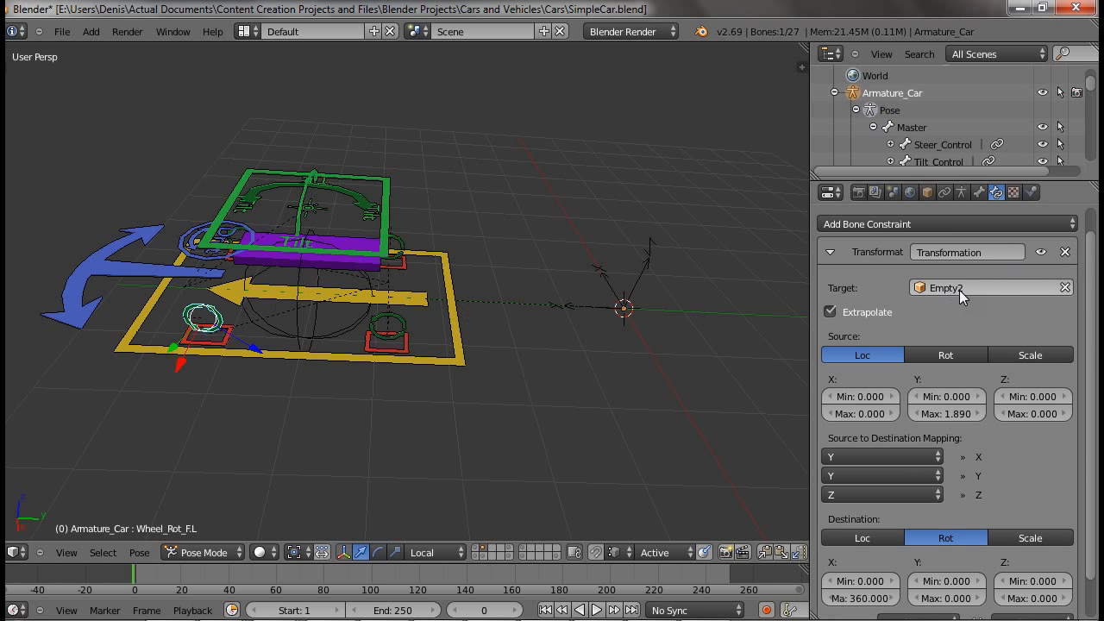
key("ctrl+Tab")
right_click(331, 334)
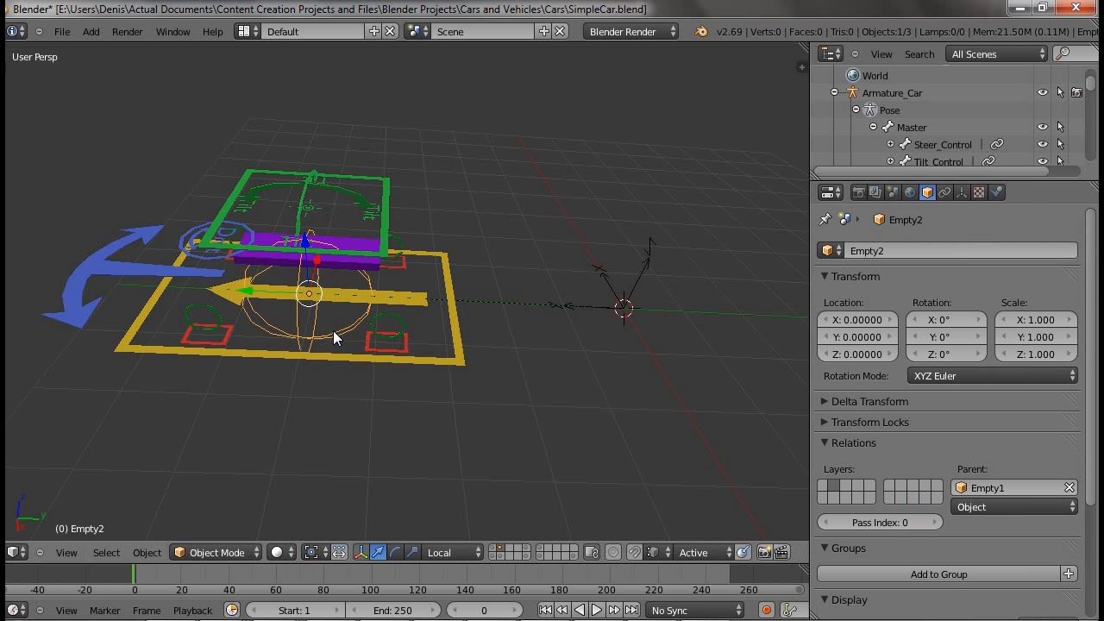
right_click(193, 316)
key("ctrl+Tab")
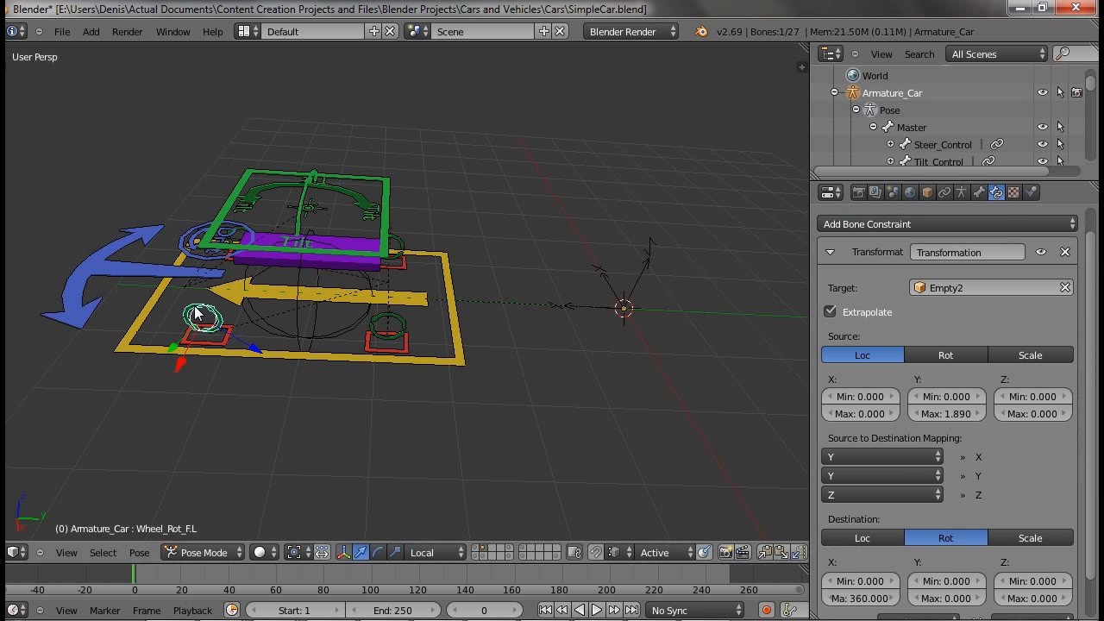
Select the Master bone, Empty2 and its parent Empty1 in turn to review how they relate.
key("a")
scroll(463, 339, "up", 1)
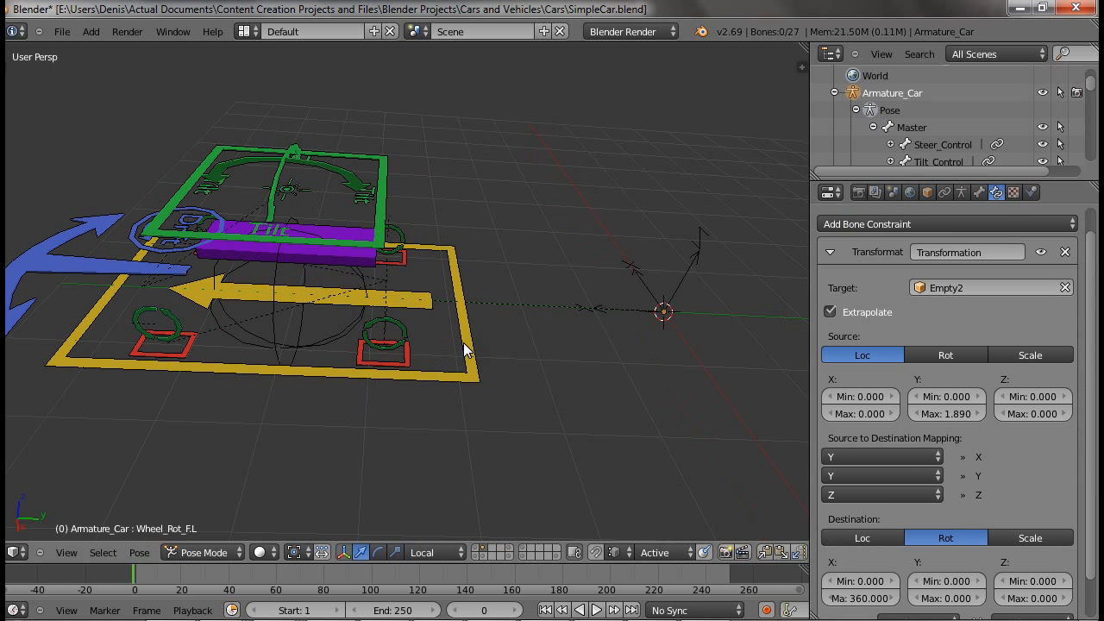
right_click(476, 368)
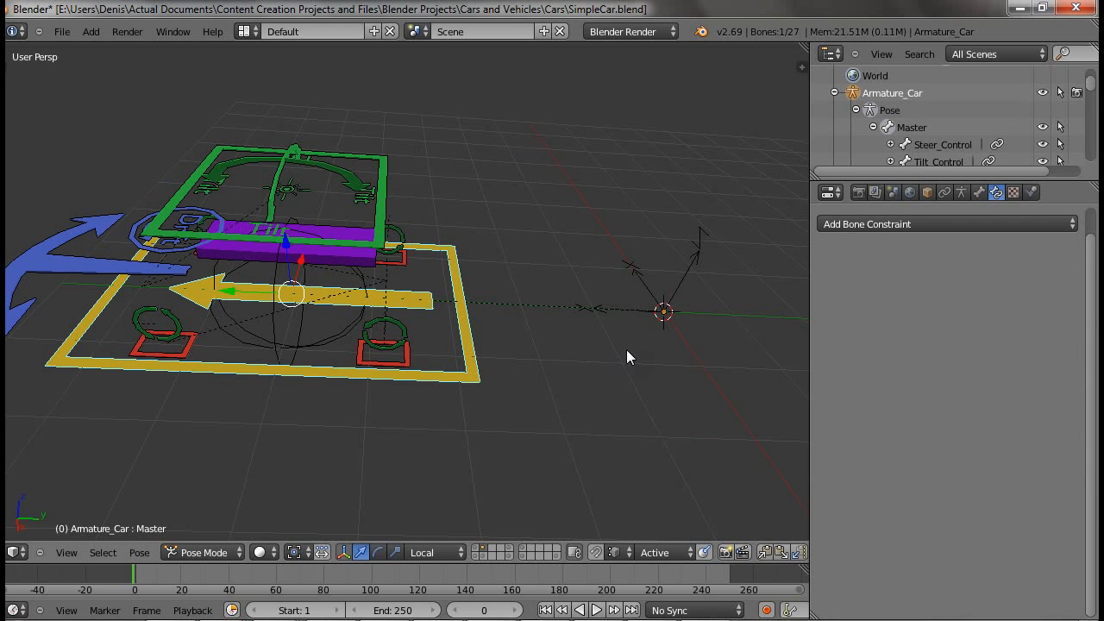
right_click(328, 338)
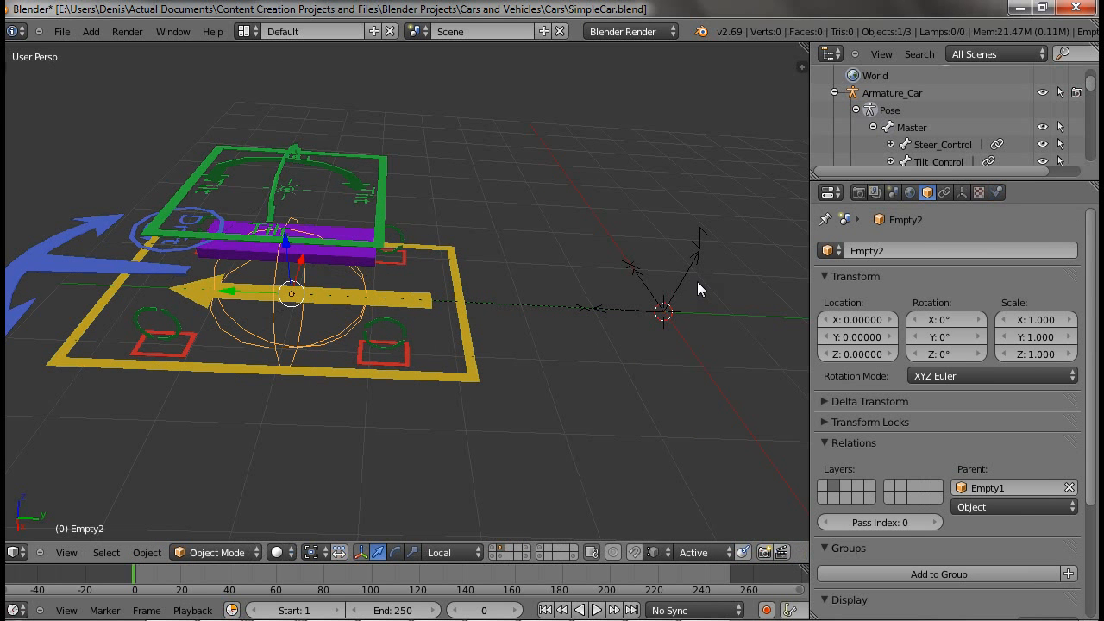
right_click(688, 272)
right_click(351, 345)
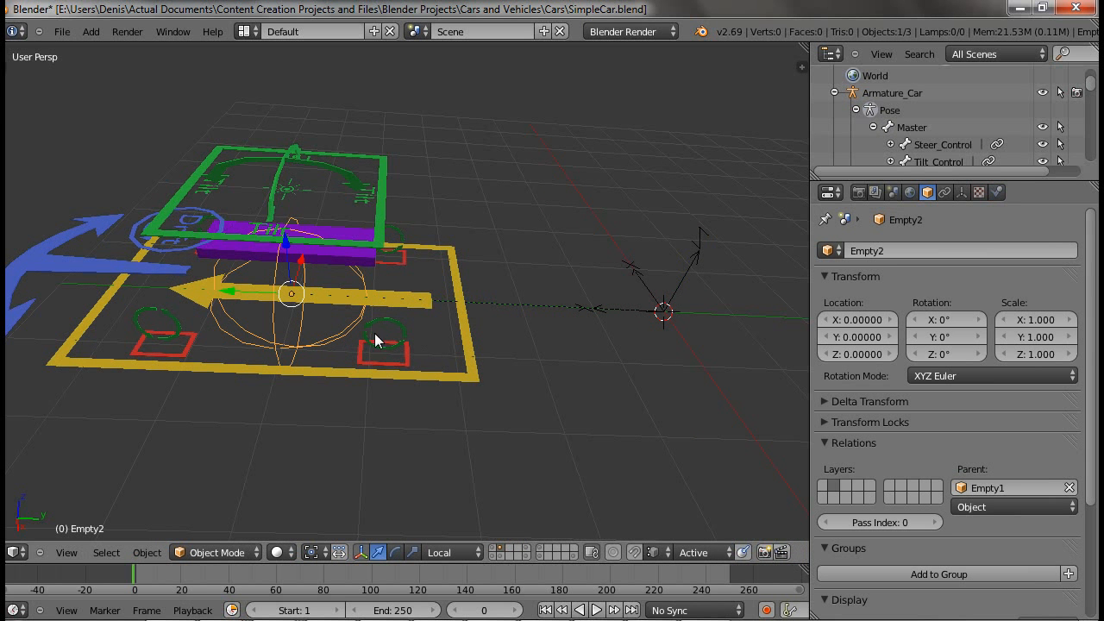
Try rotating the moved Master bone about the global Z axis to see how the empties follow, and cancel the rotation.
right_click(468, 364)
key("t")
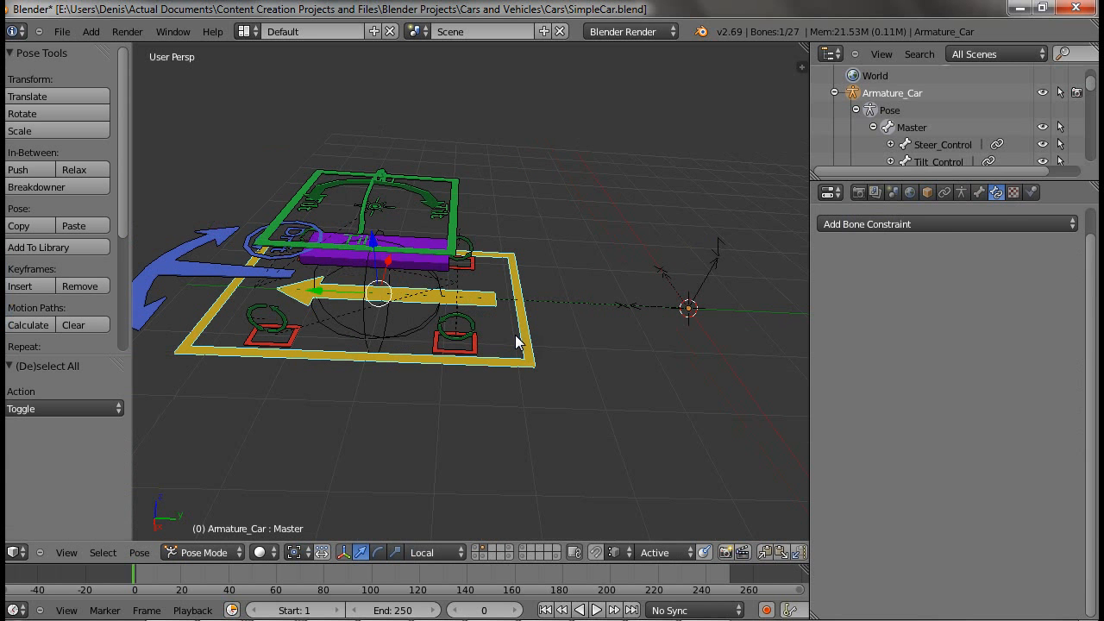
key("t")
key("r")
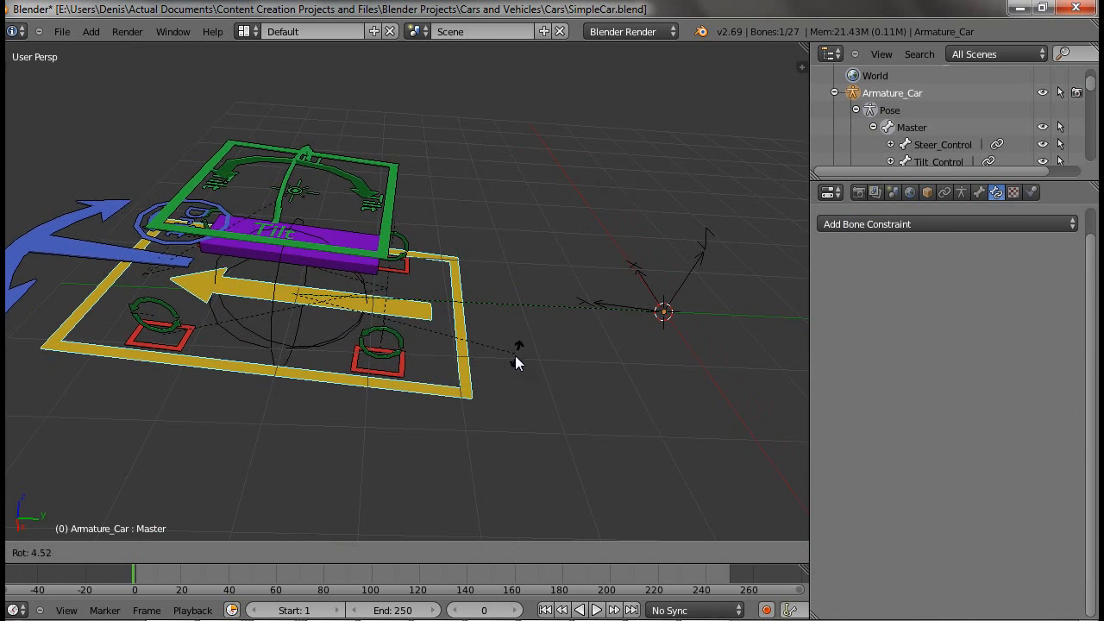
key("z")
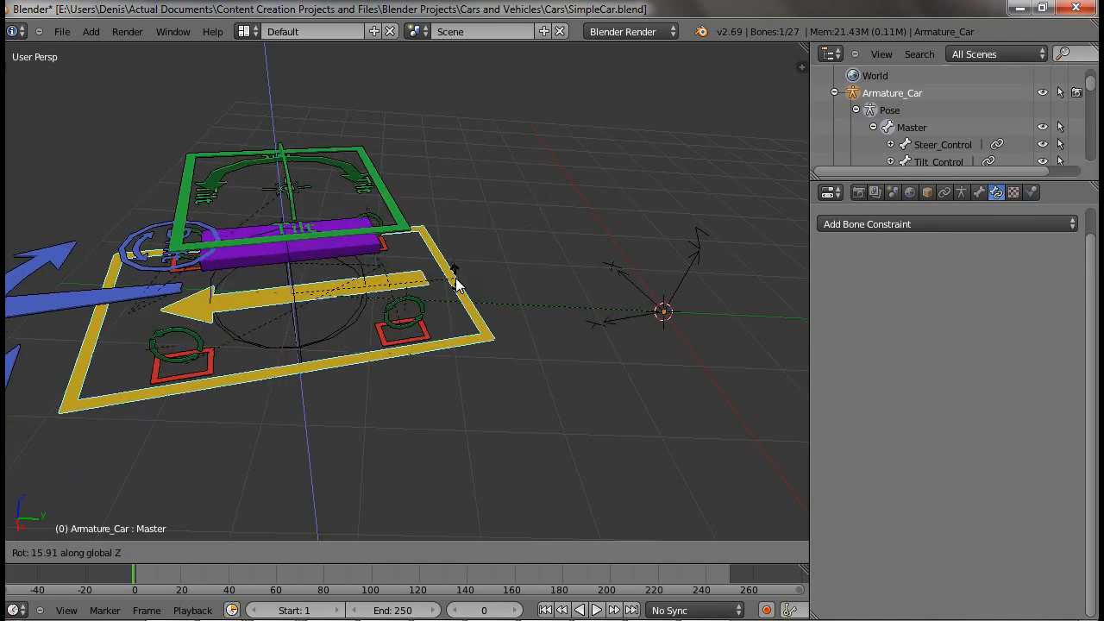
right_click(440, 329)
Examine Empty2's position relative to its parent Empty1 by selecting the two empties and the Master bone in turn.
right_click(333, 332)
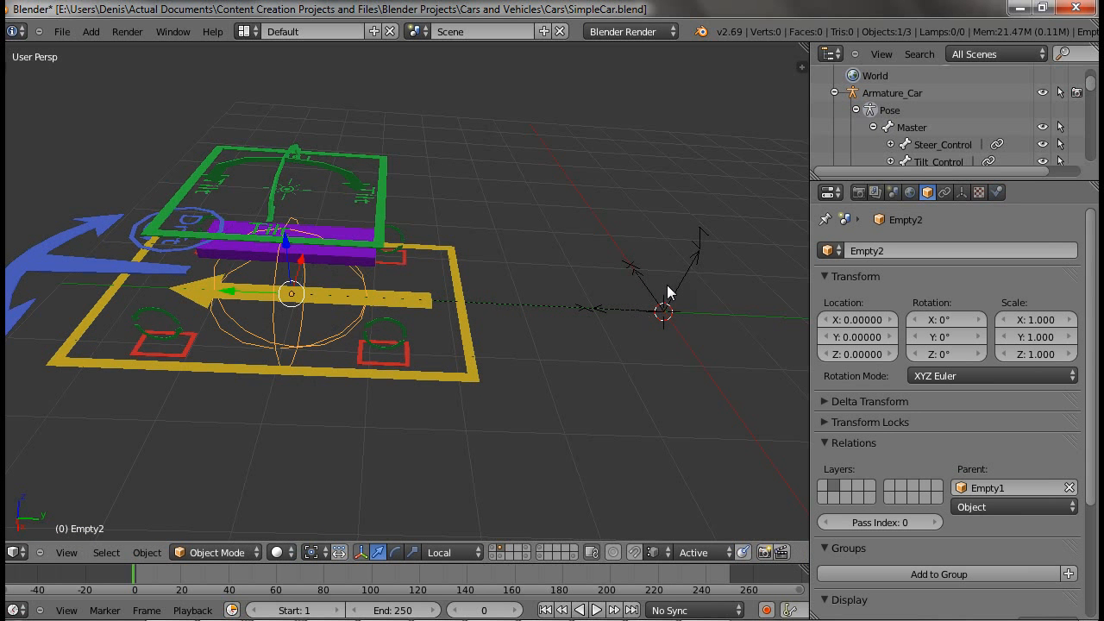
right_click(666, 290)
right_click(299, 340)
right_click(474, 364)
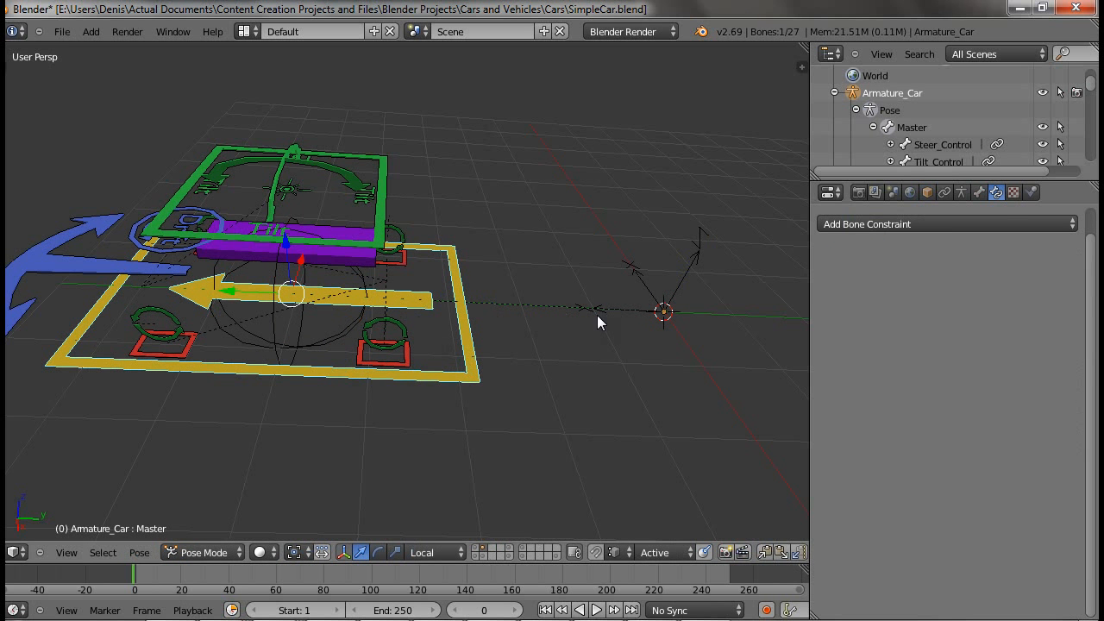
middle_click_drag(510, 326, 388, 329)
right_click(218, 367)
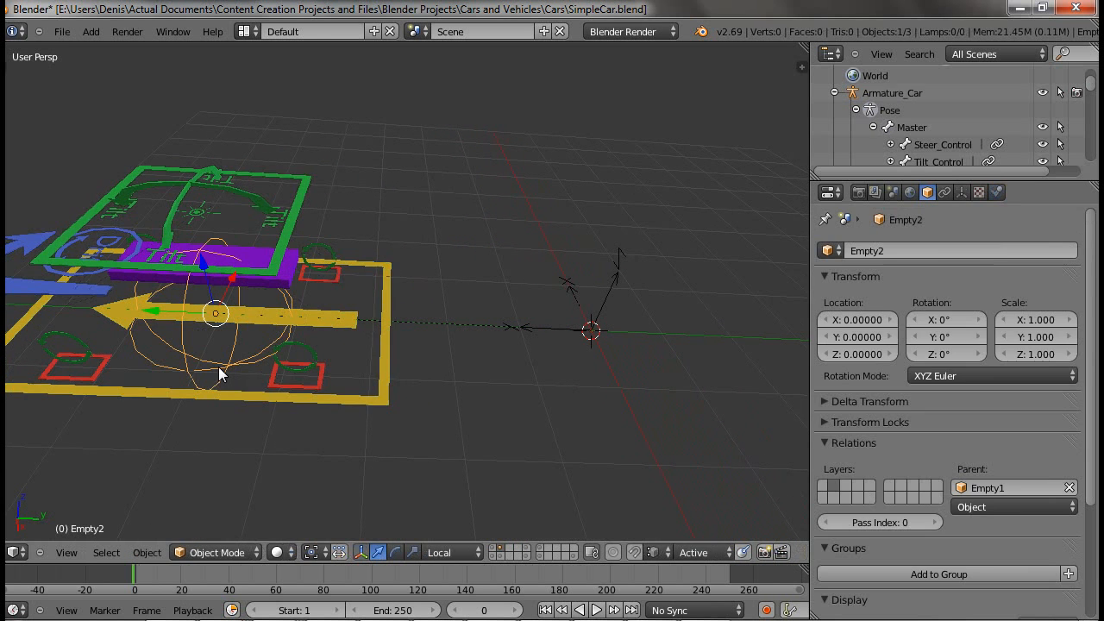
right_click(571, 306)
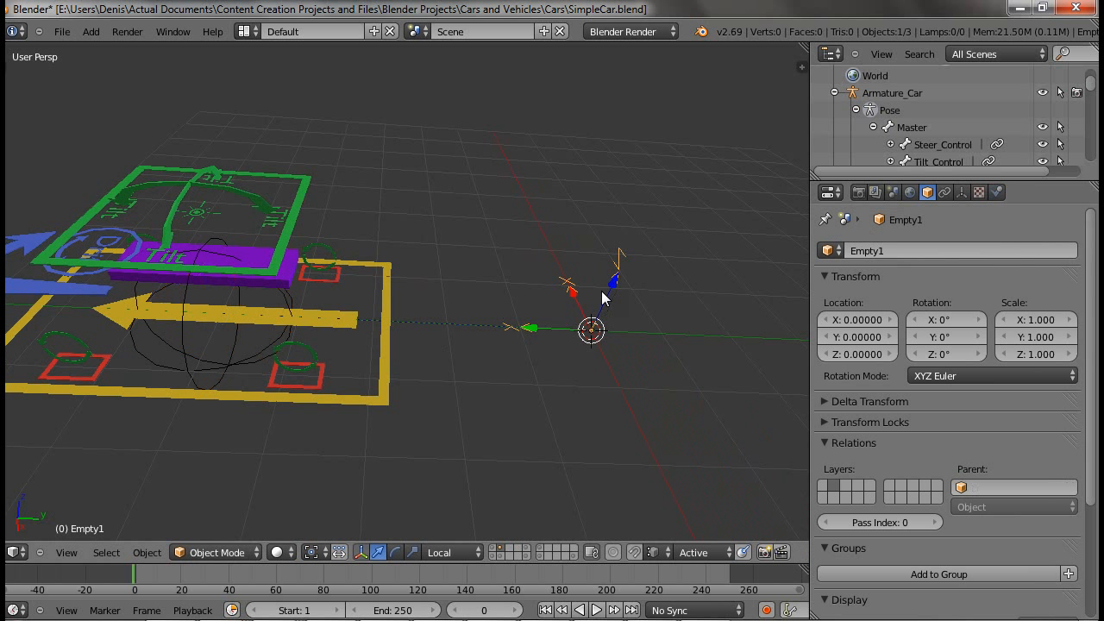
Change Empty2's display type to Arrows.
scroll(556, 341, "up", 1)
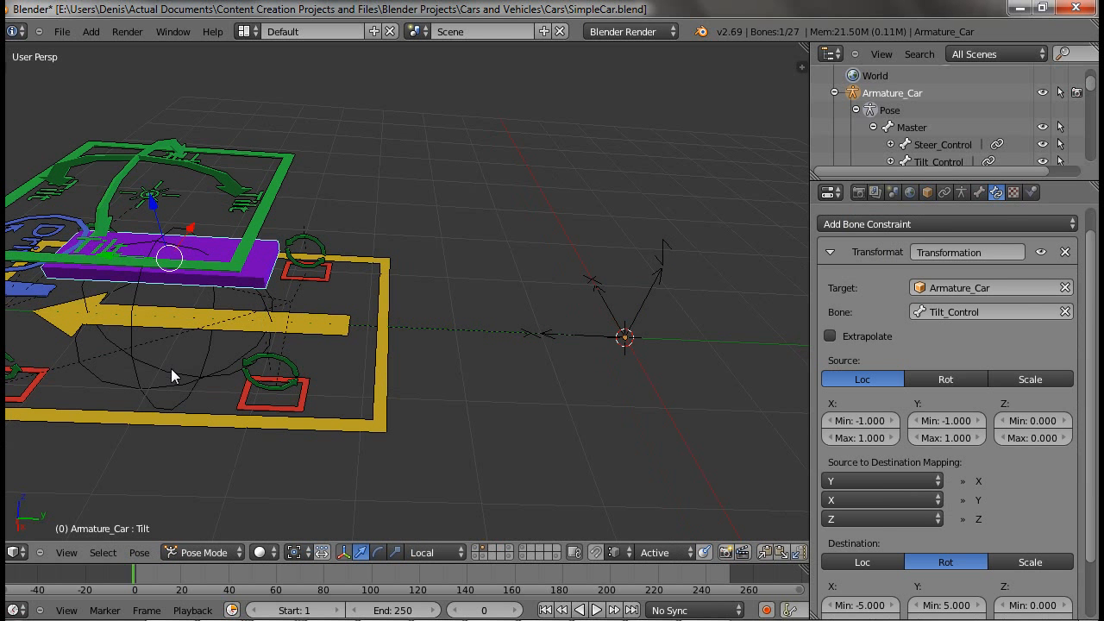
right_click(171, 368)
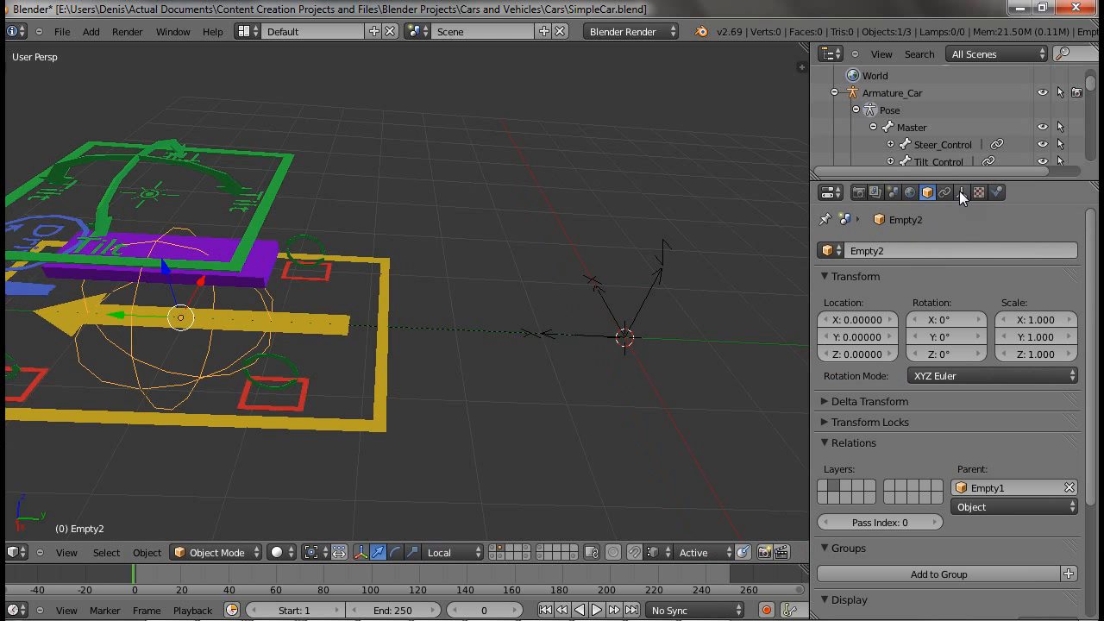
left_click(961, 193)
left_click(936, 269)
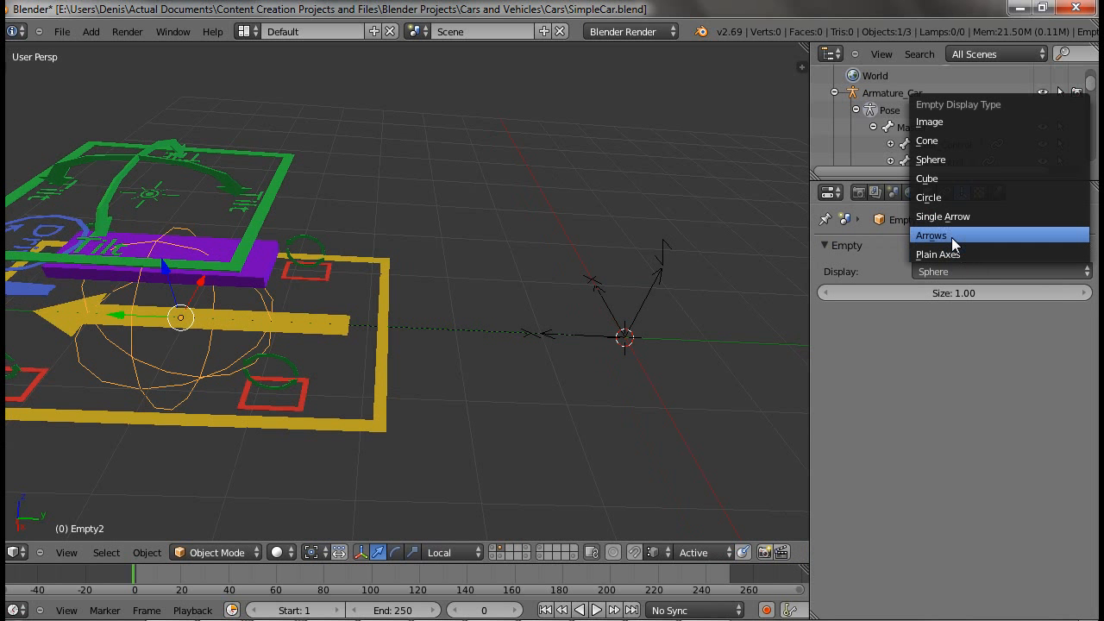
left_click(948, 236)
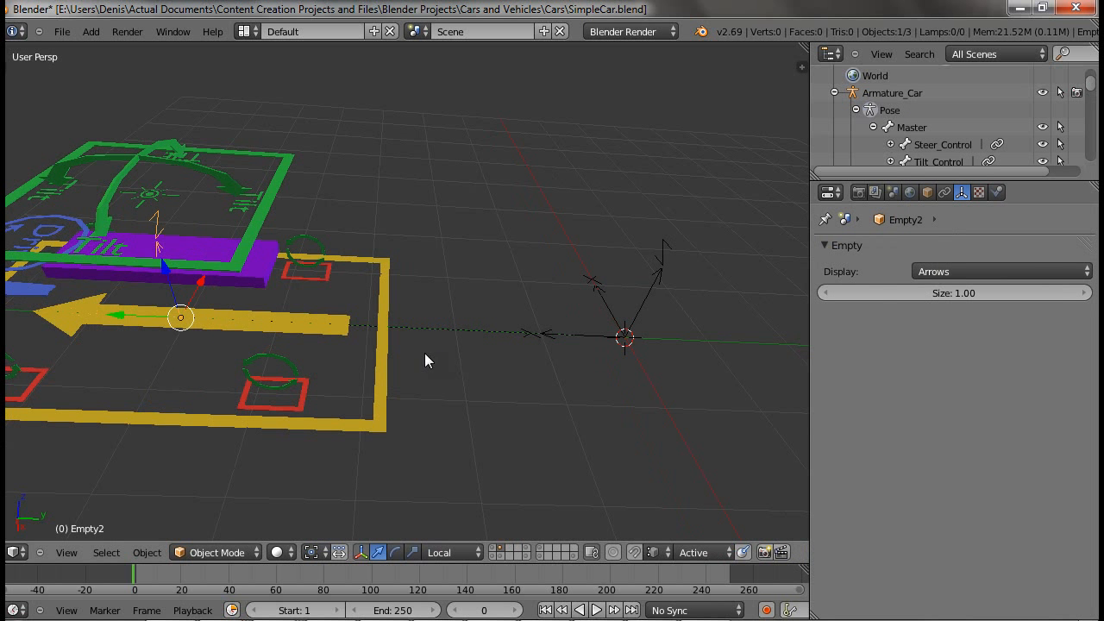
middle_click_drag(425, 353, 431, 328)
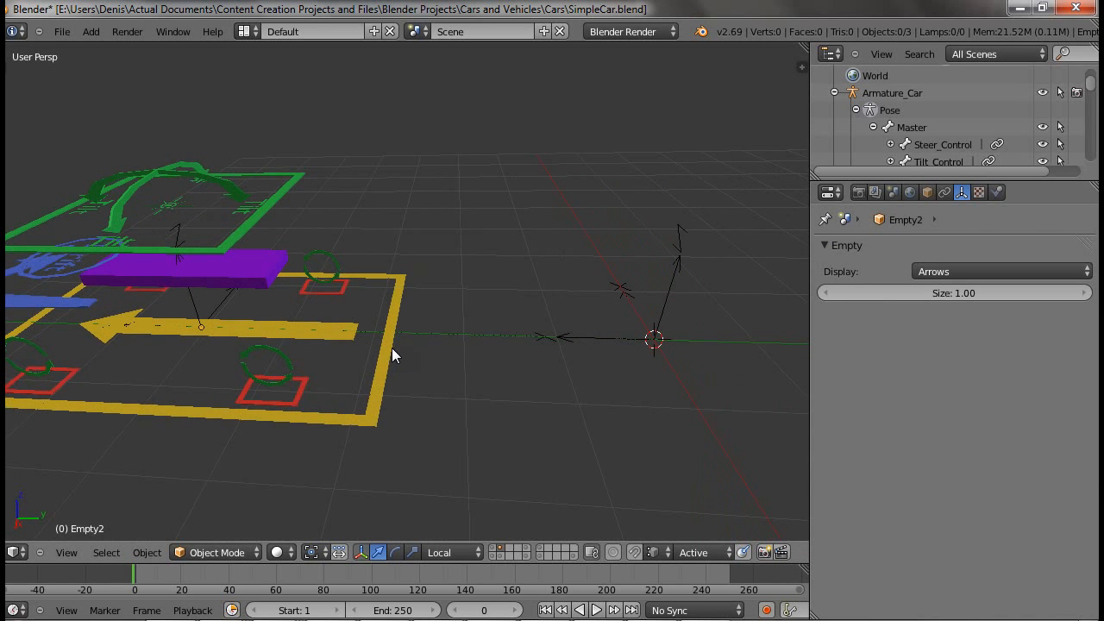
Try rotating the Master bone about the global Z axis to compare the two empties' axes, and cancel the rotation.
right_click(393, 324)
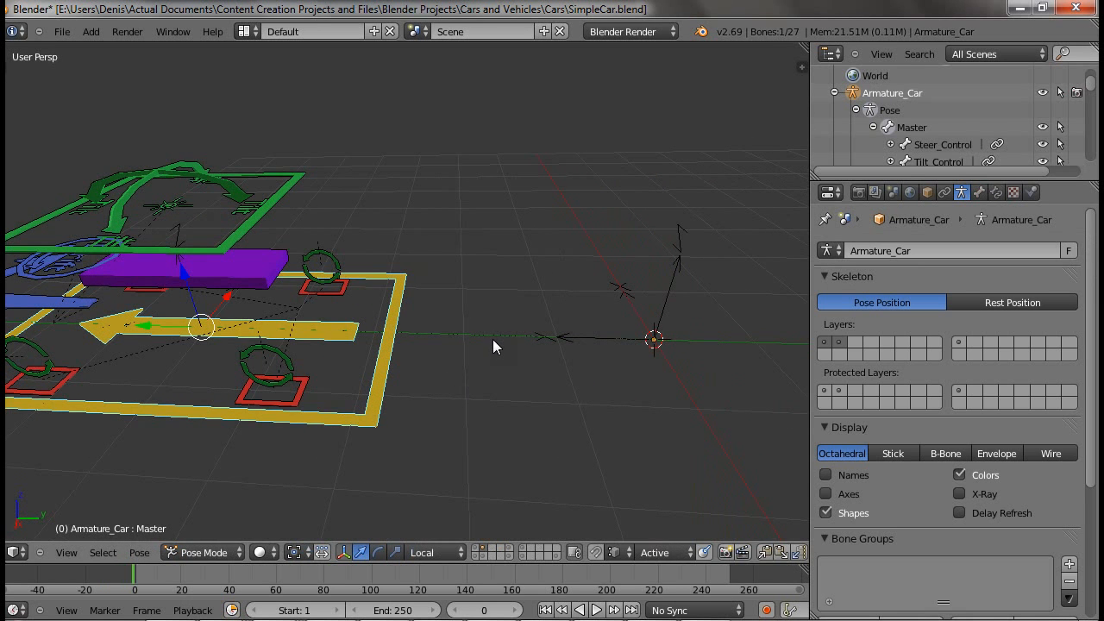
key("r")
key("z")
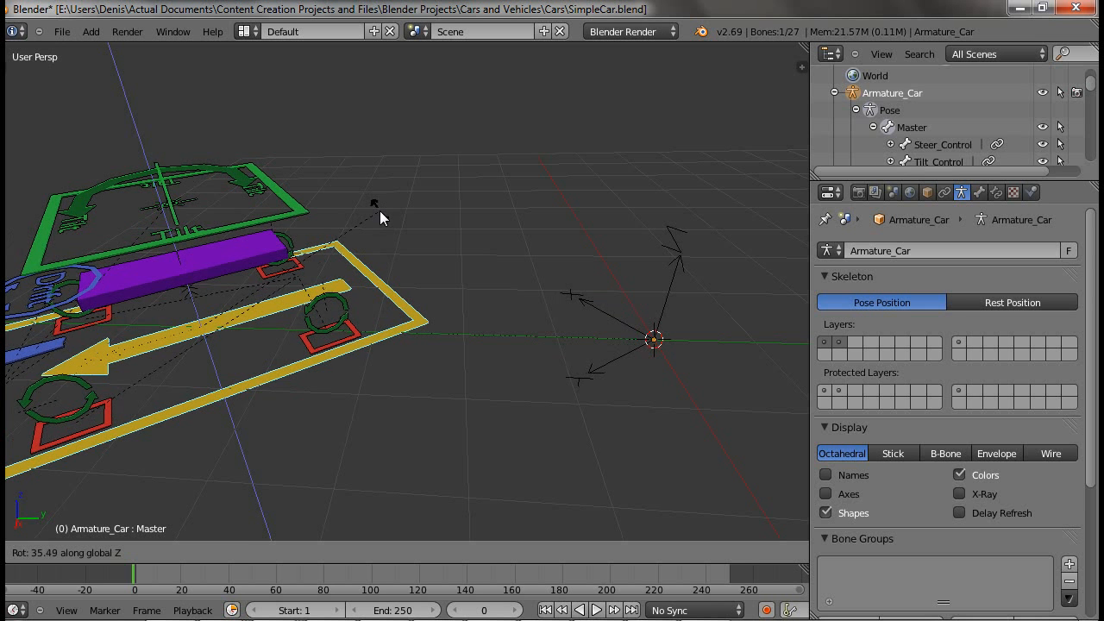
right_click(360, 267)
Compare the local axes of Empty2 and its parent Empty1 by selecting them alternately.
right_click(176, 240)
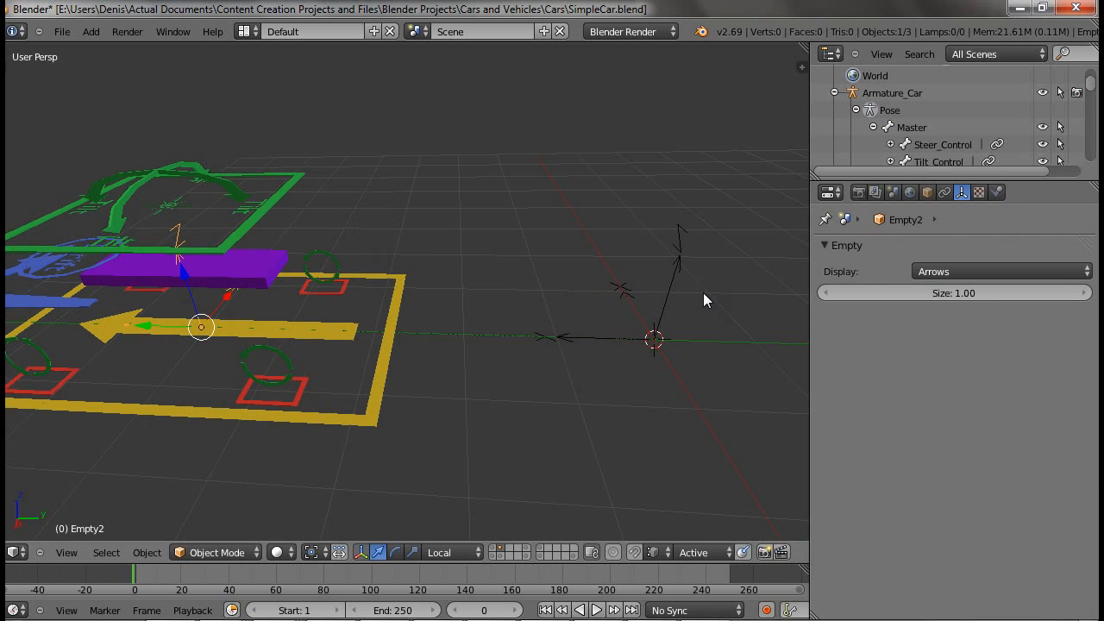
right_click(678, 270, "shift")
right_click(176, 231)
right_click(675, 256)
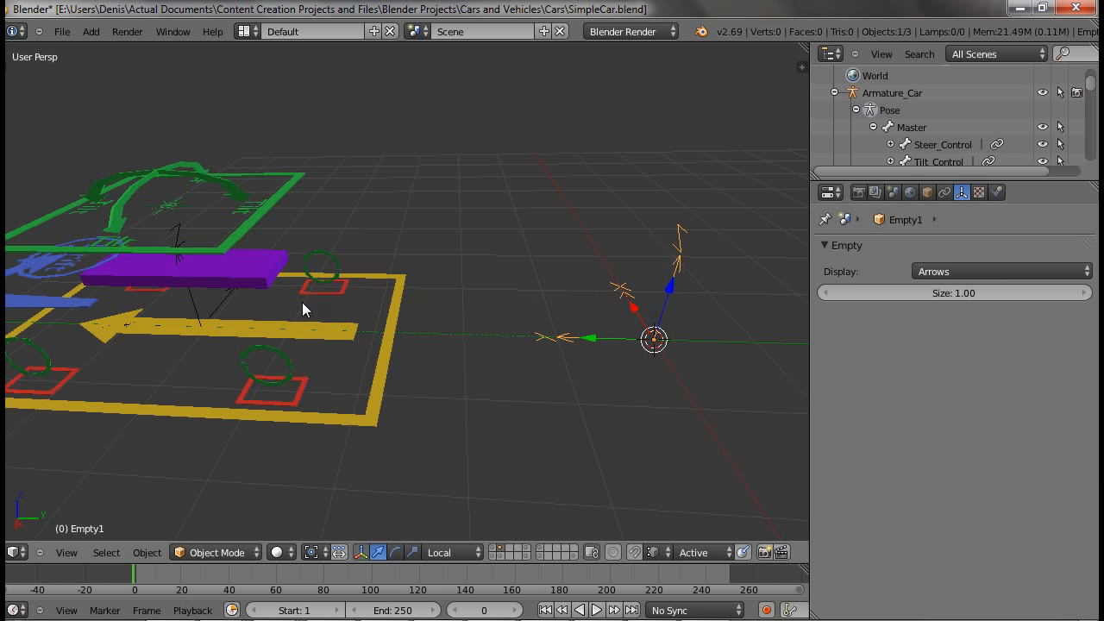
right_click(224, 293)
key("ctrl+Tab")
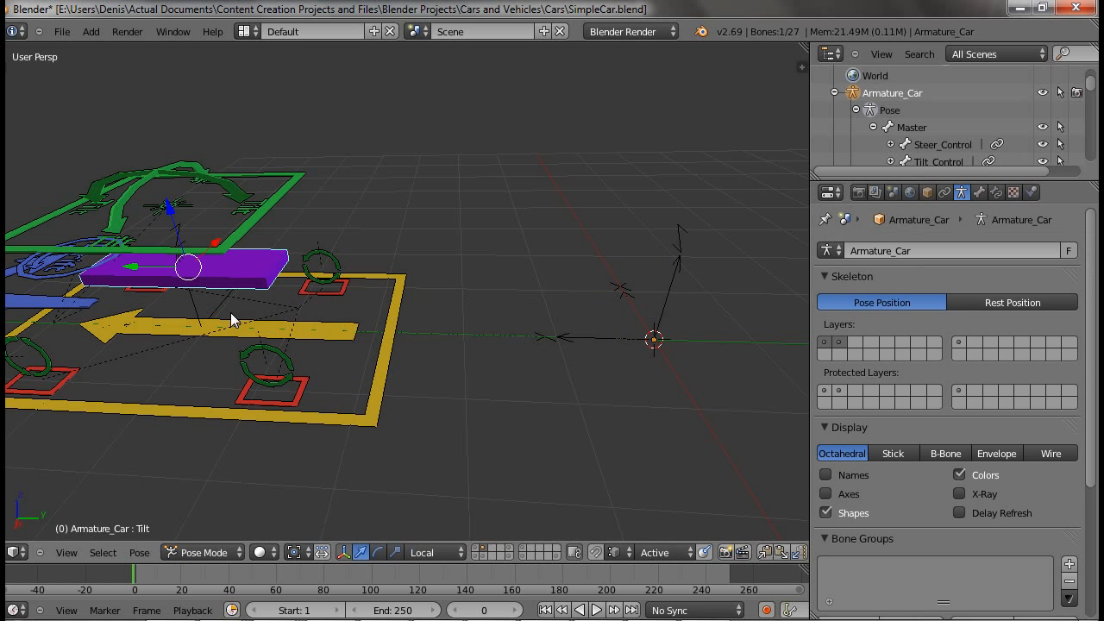
right_click(219, 310)
right_click(670, 299)
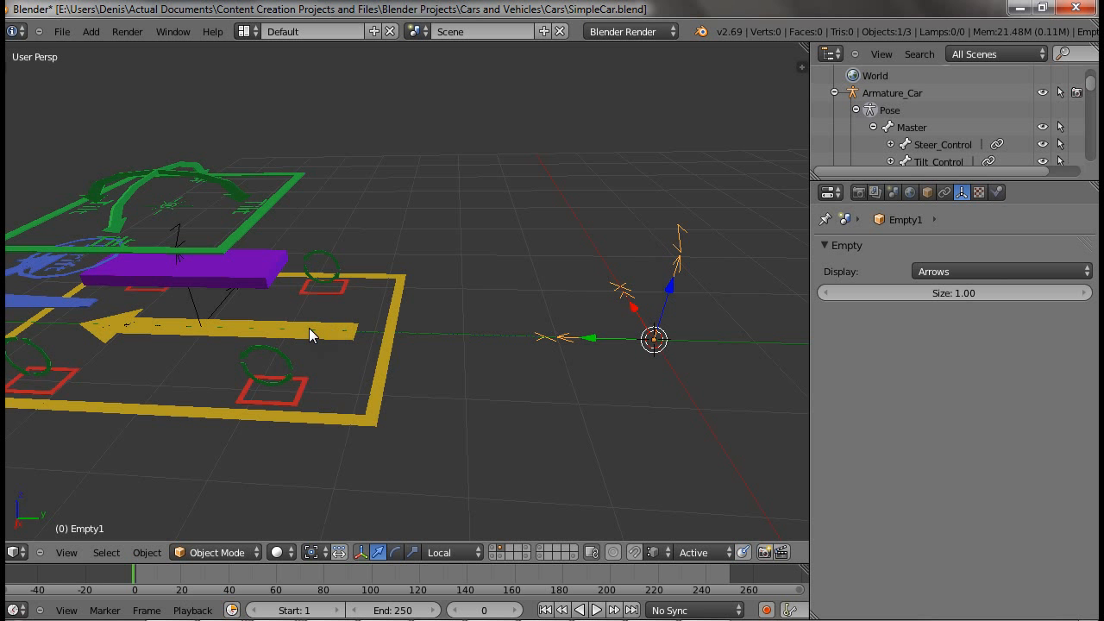
Show the Transformation constraint settings of the front-left wheel rotation bone.
right_click(39, 352)
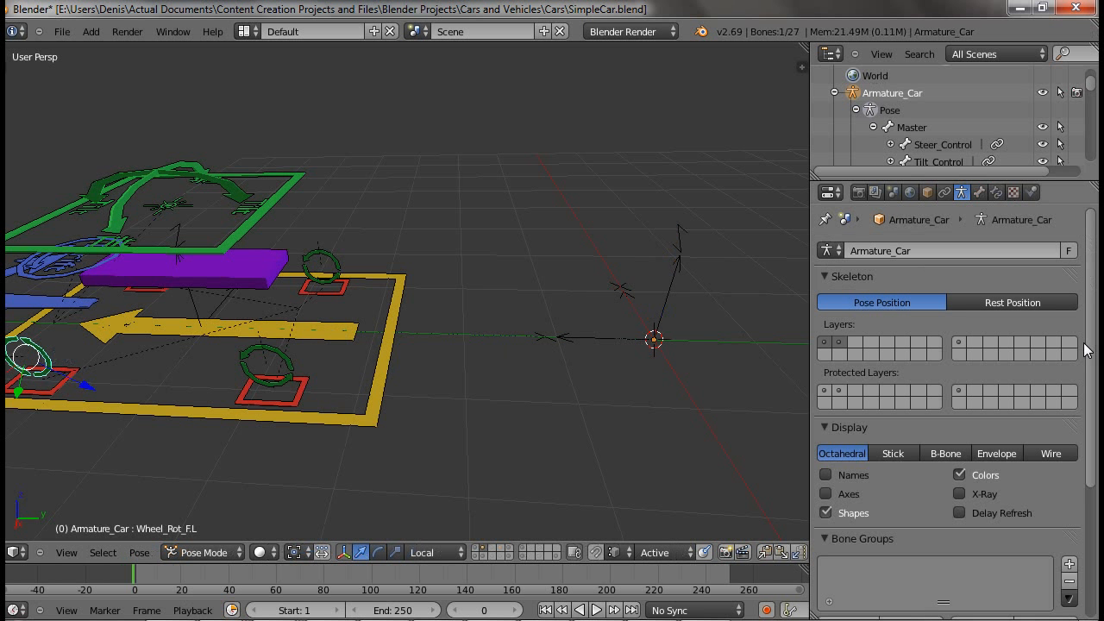
left_click(995, 192)
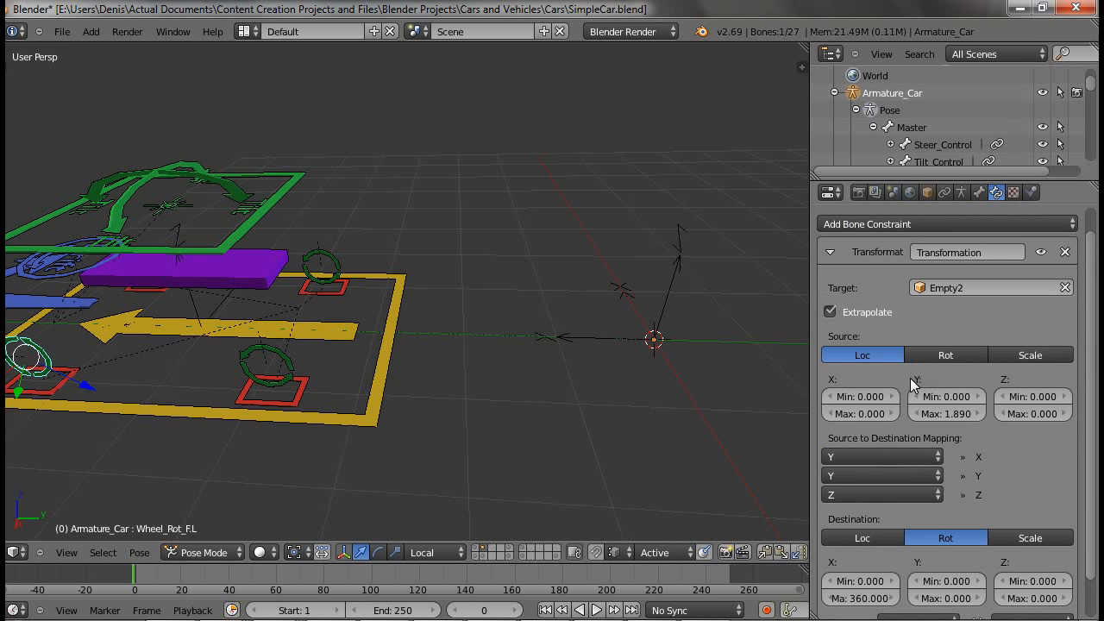
Review the front-left wheel constraint's lower settings, and try rotating the Master bone slightly about the global Z axis before cancelling.
scroll(913, 386, "down", 2)
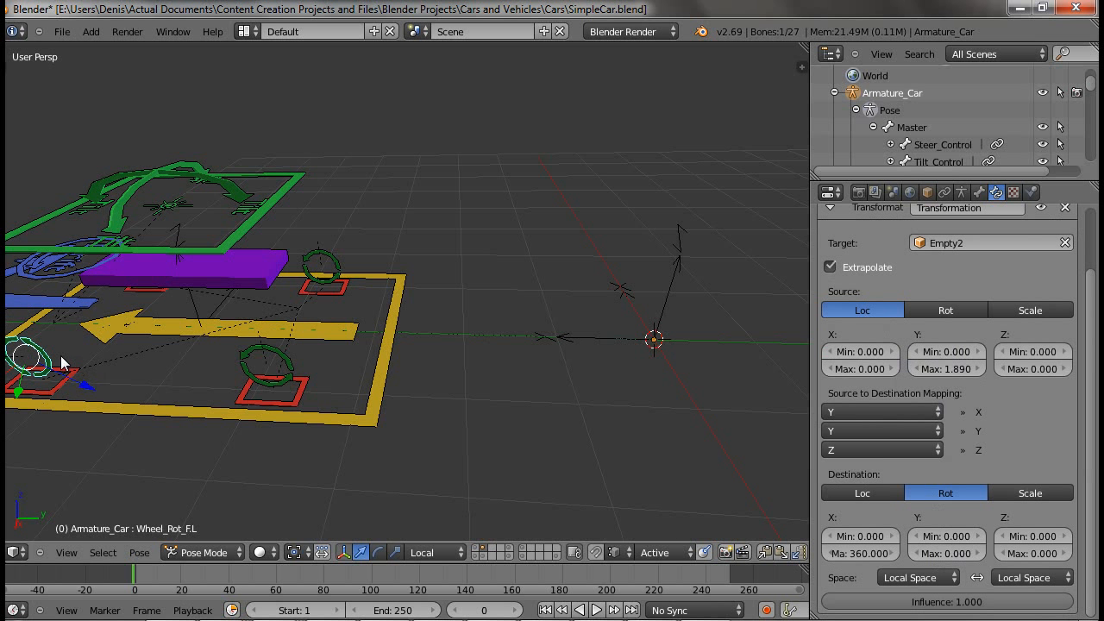
right_click(388, 363)
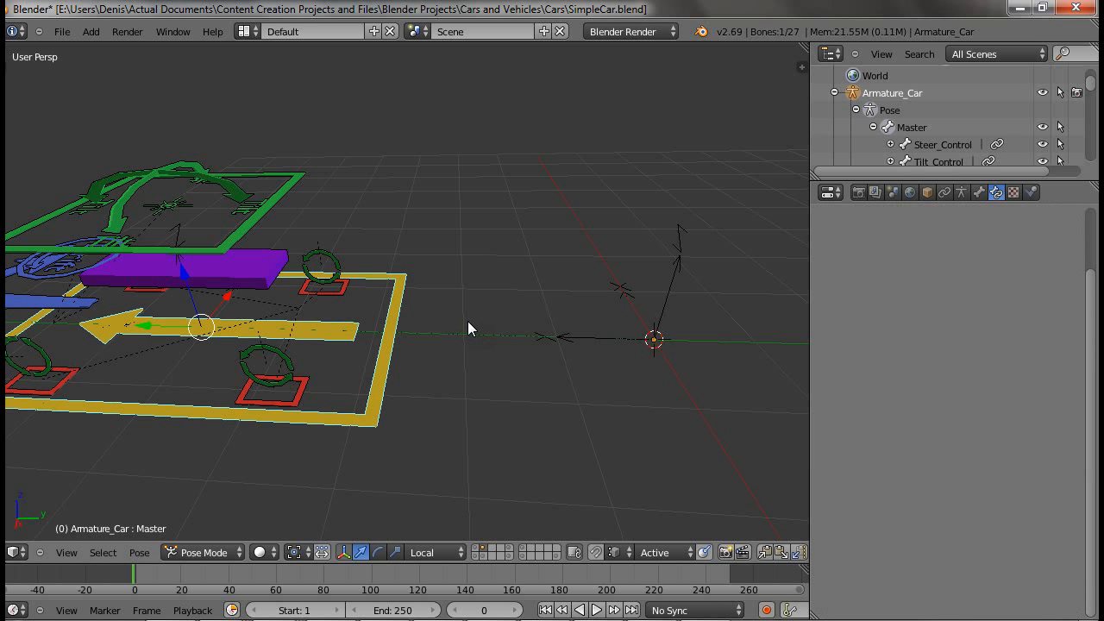
key("r")
key("z")
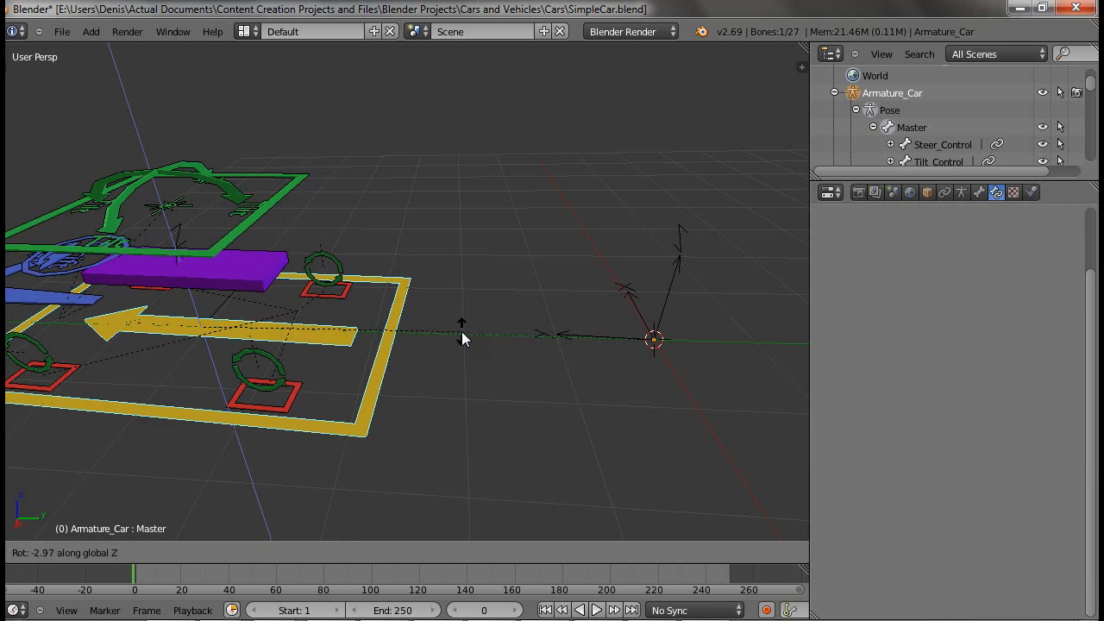
right_click(454, 330)
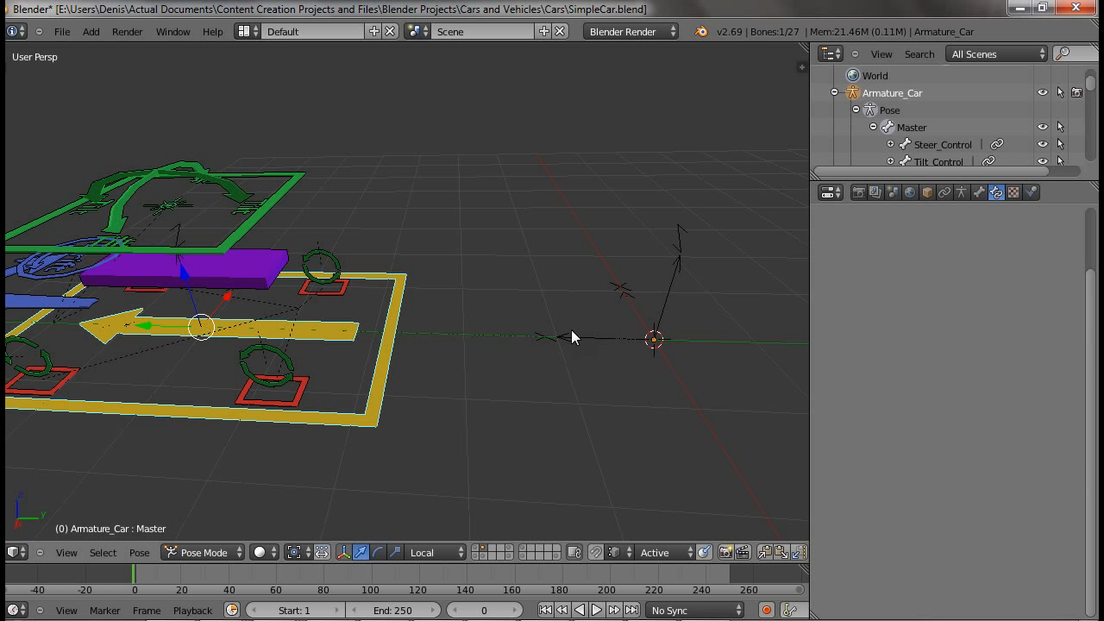
Select the empty, and try rotating the Master bone about 72 degrees around the global Z axis, cancelling the rotation.
right_click(677, 285)
right_click(395, 308)
key("r")
key("z")
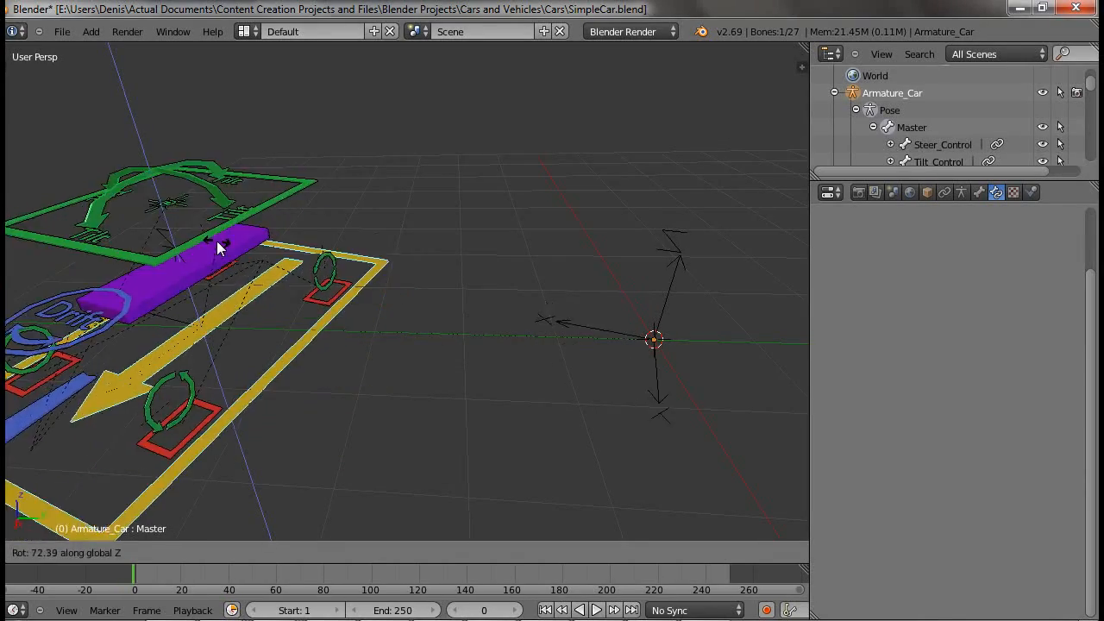
right_click(406, 270)
scroll(327, 370, "down", 3)
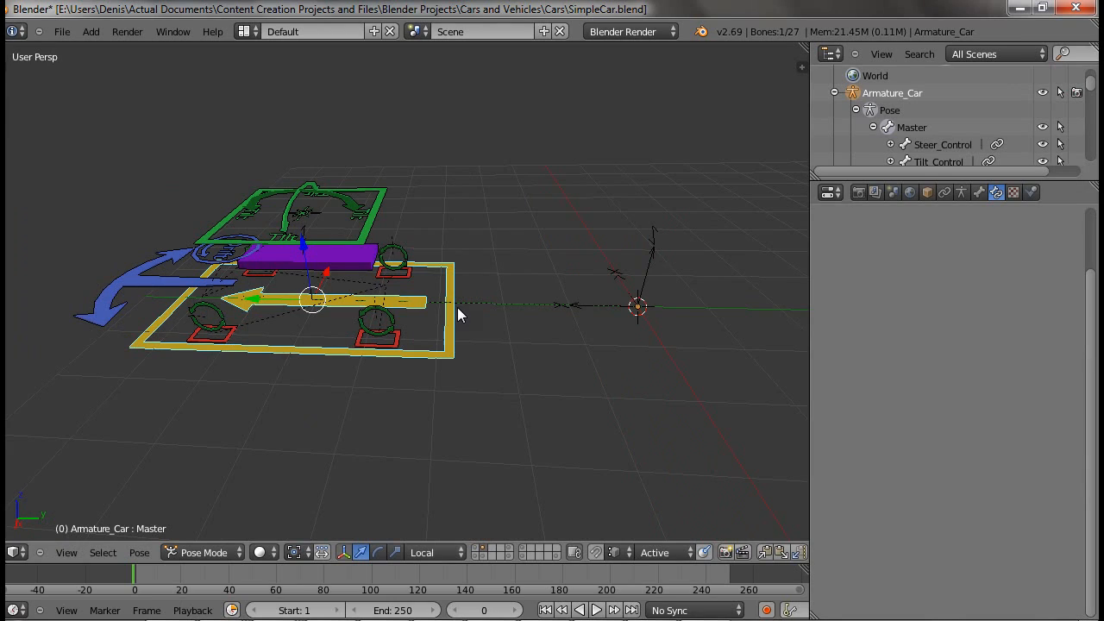
Try a small rotation of the Master bone around the global Z axis while watching the empties, and cancel it.
key("t")
key("t")
key("r")
key("z")
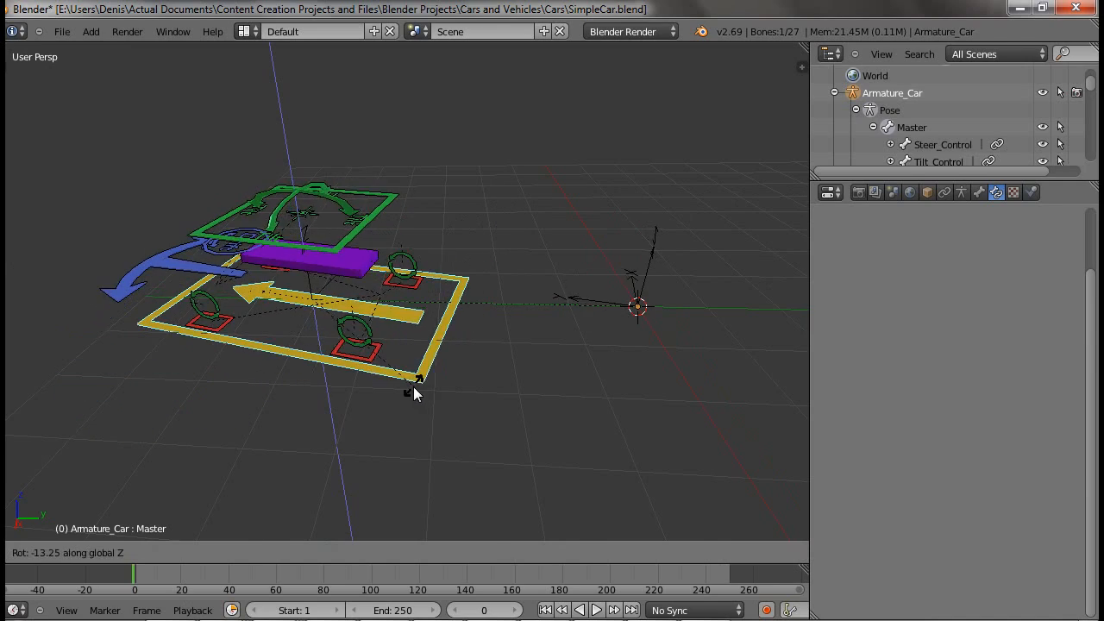
right_click(414, 389)
Select Empty1, the Master bone and the front-left wheel rotation bone in turn to trace how they are linked.
right_click(633, 298)
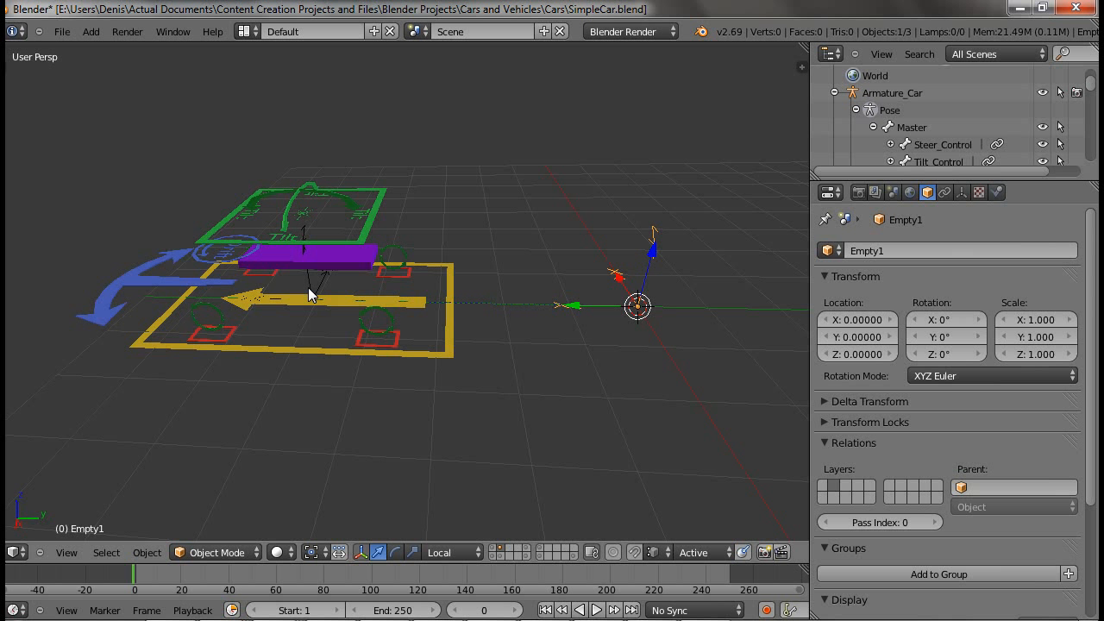
right_click(268, 348)
right_click(223, 311)
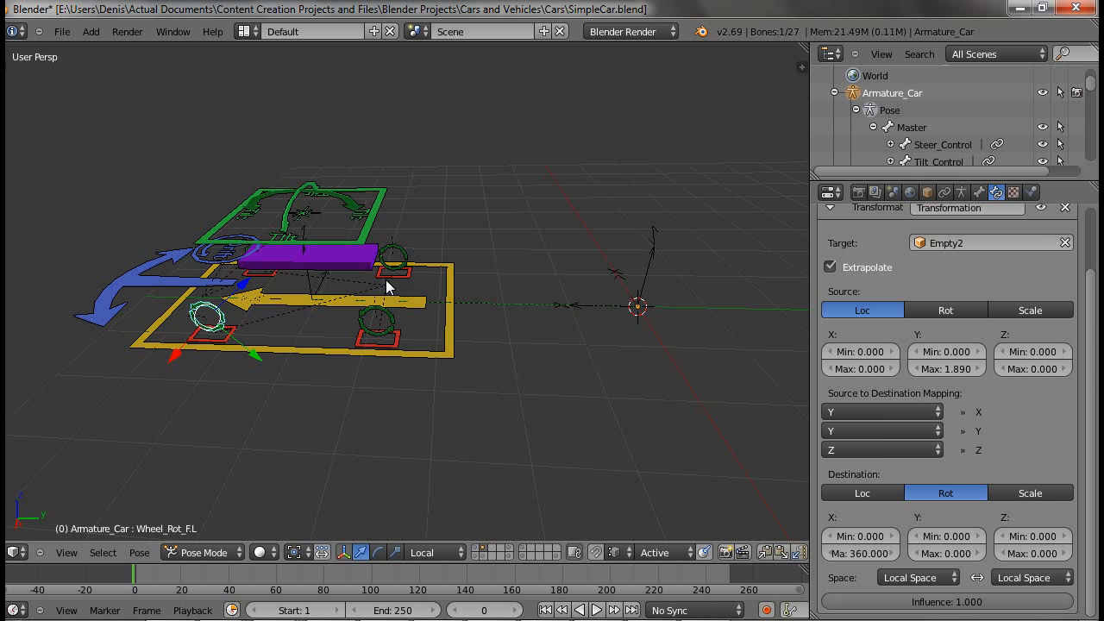
Show the car model's layer together with the rig, and clear the location of all the selected bones.
key("KP_3")
scroll(285, 305, "up", 3)
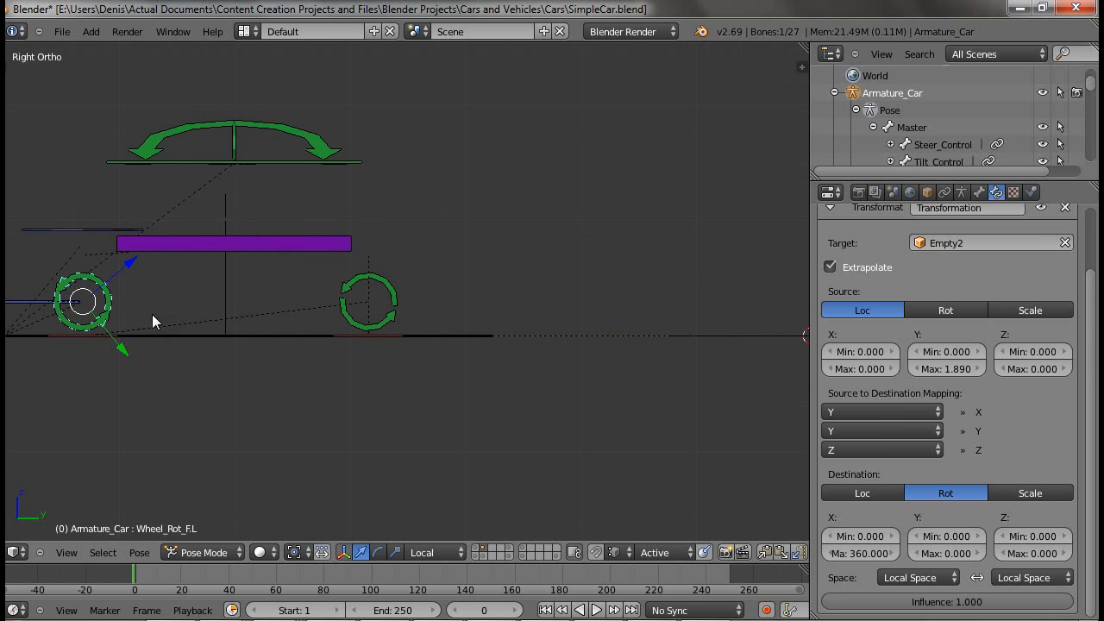
middle_click_drag(152, 314, 435, 284, "shift")
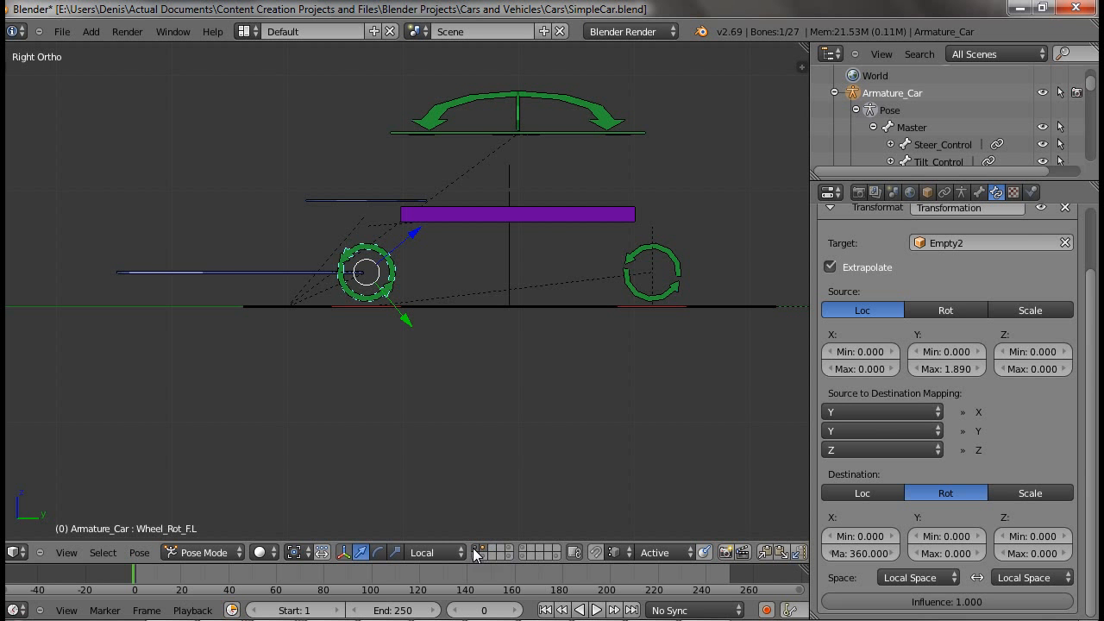
middle_click_drag(477, 348, 493, 380)
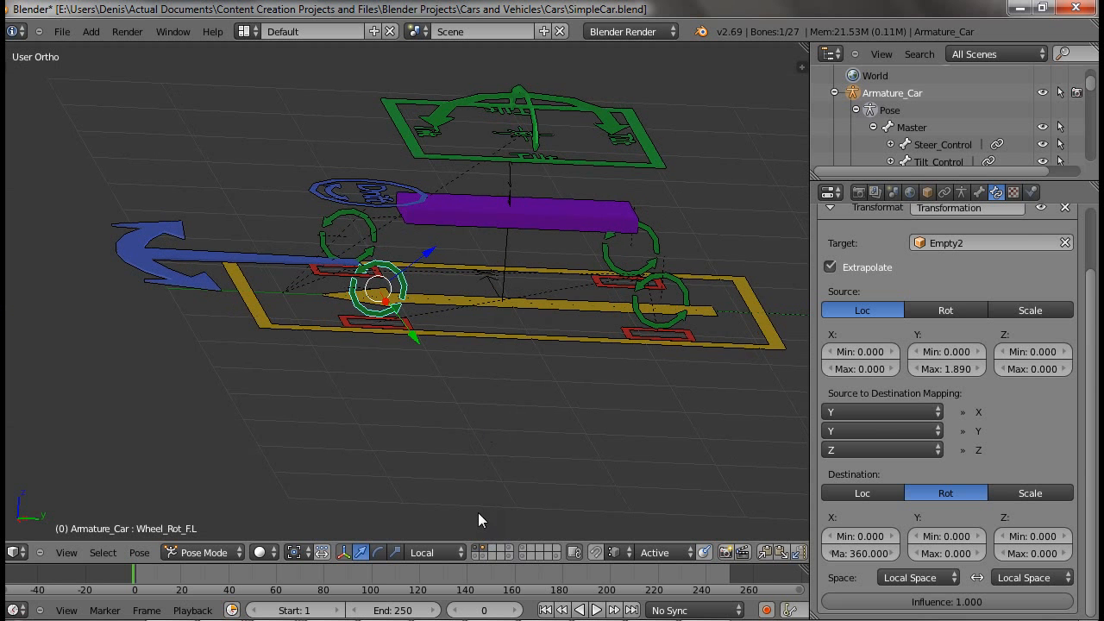
scroll(538, 440, "down", 4)
key("a")
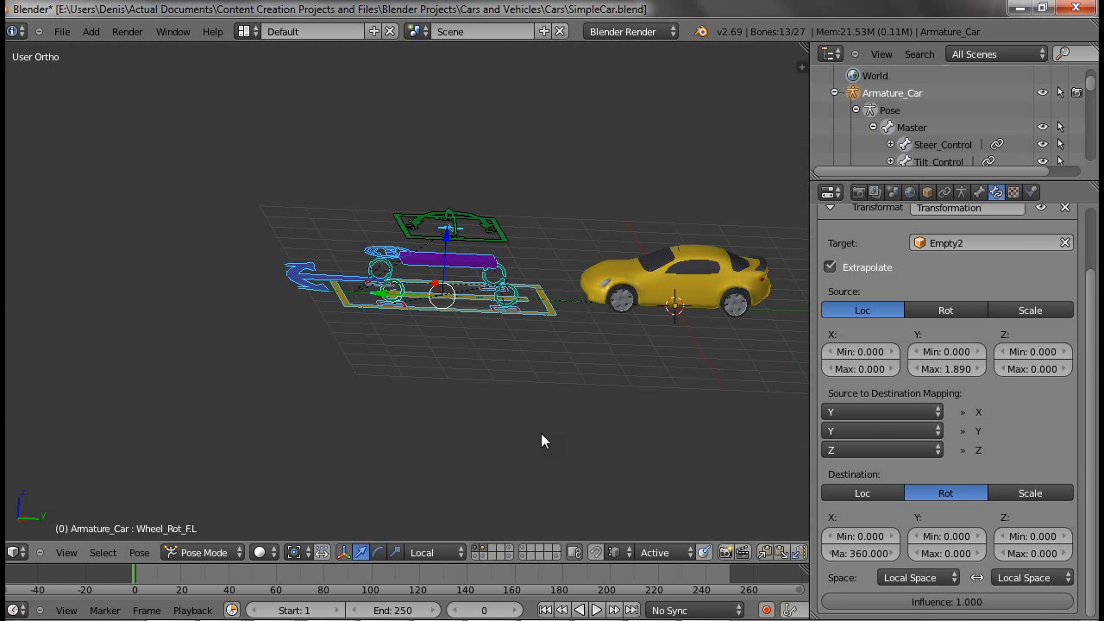
key("alt+g")
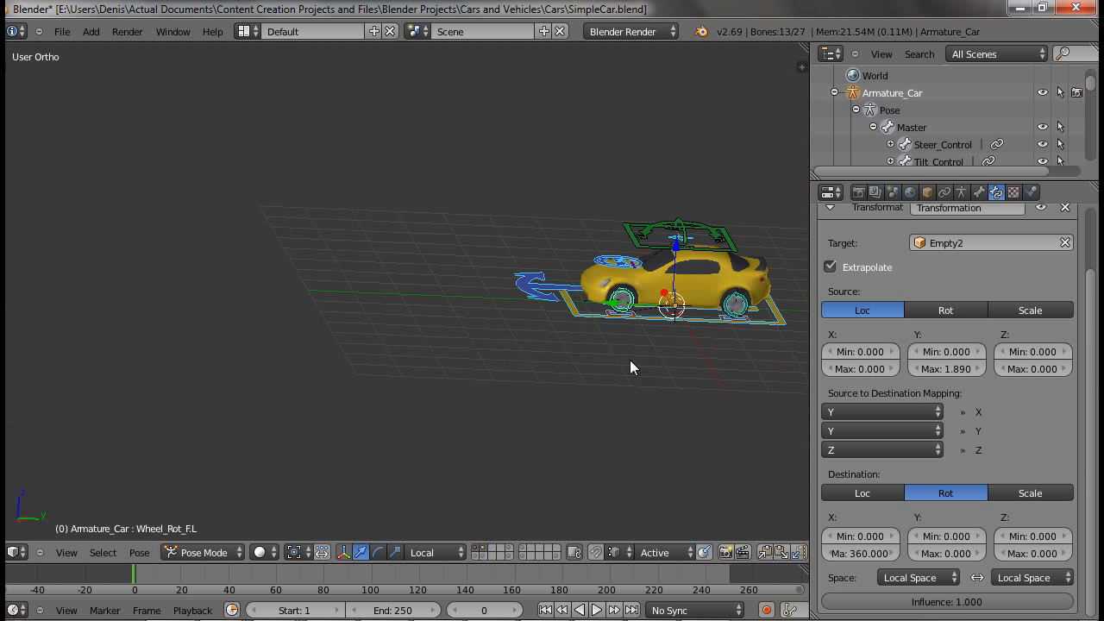
Select the Master bone and try moving it freely to check that the car model follows, without keeping the move.
middle_click_drag(666, 364, 465, 387, "shift")
scroll(559, 410, "up", 3)
right_click(703, 375)
key("g")
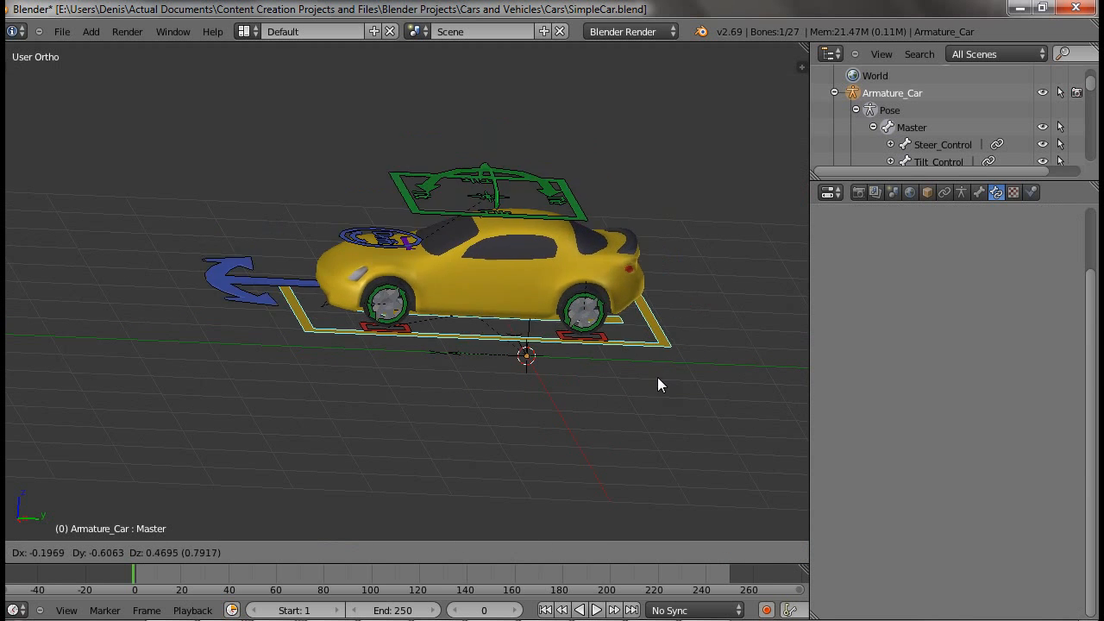
left_click(656, 326)
In the right side view, try moving the Master bone along the global Y axis to watch the front wheel, without keeping the move.
key("KP_3")
scroll(473, 345, "up", 2)
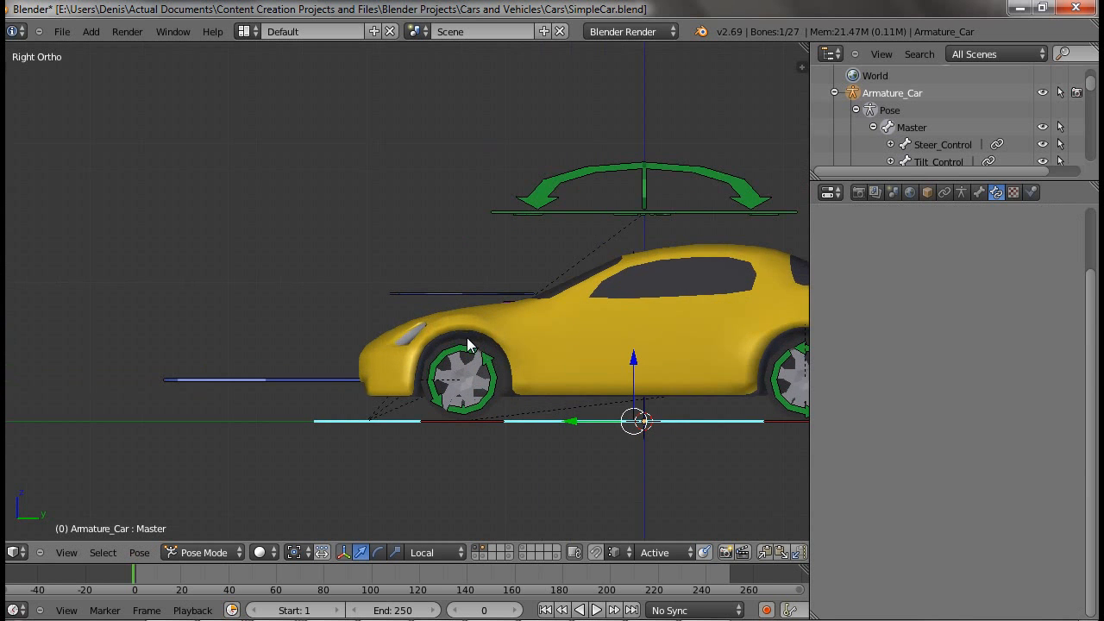
middle_click_drag(532, 374, 627, 259, "shift")
scroll(604, 319, "up", 1)
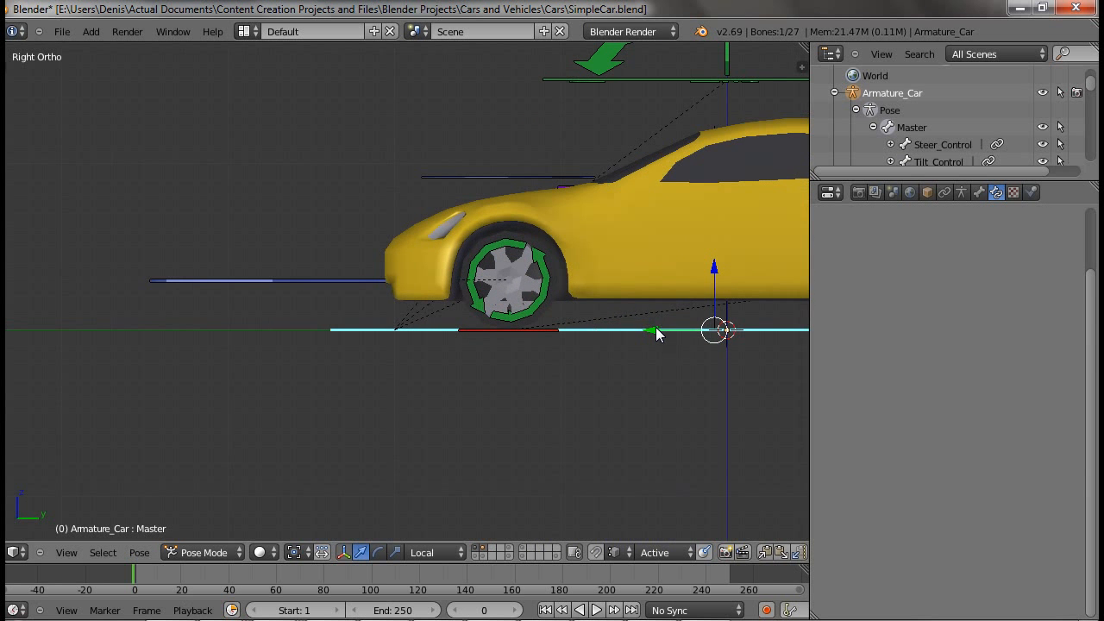
key("g")
key("y")
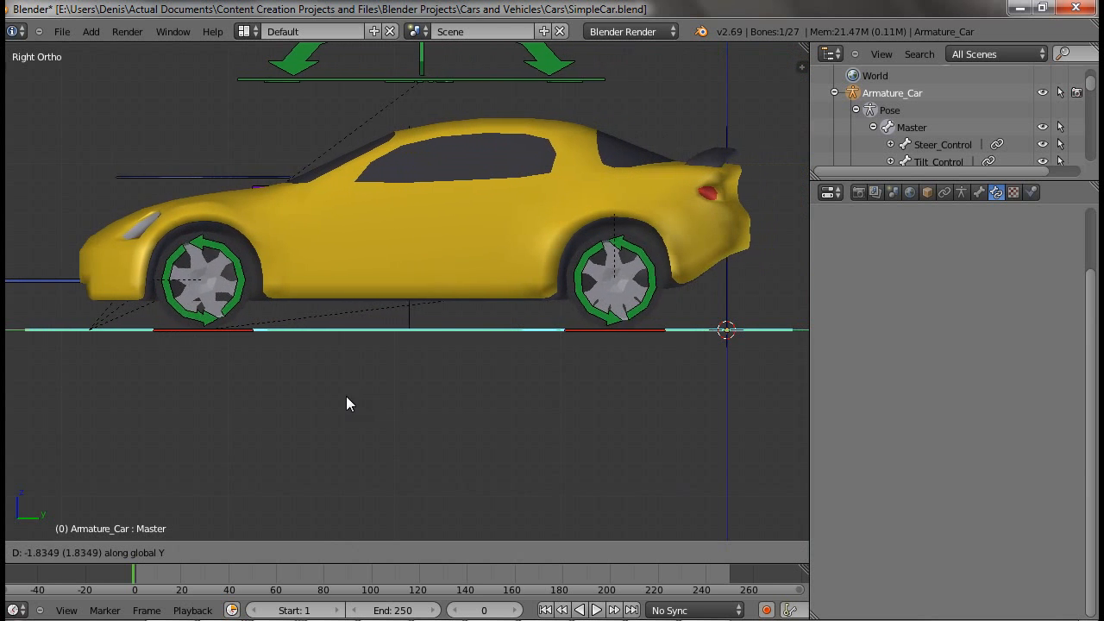
left_click(576, 399)
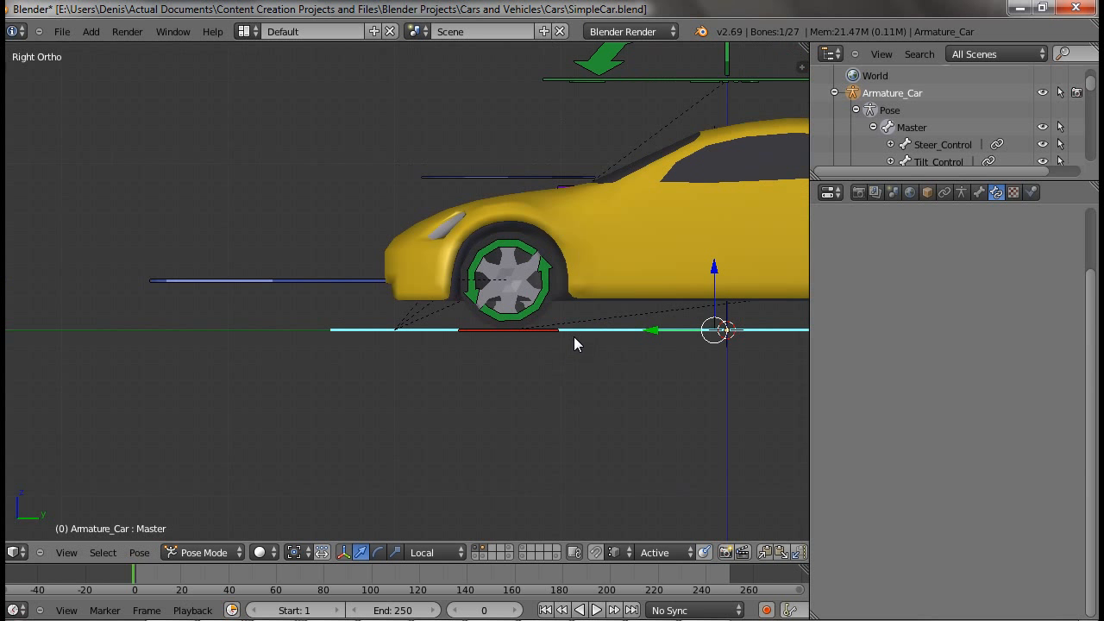
Set the source Y location maximum of the front-left wheel bone's Transformation constraint to 2.
right_click(542, 295)
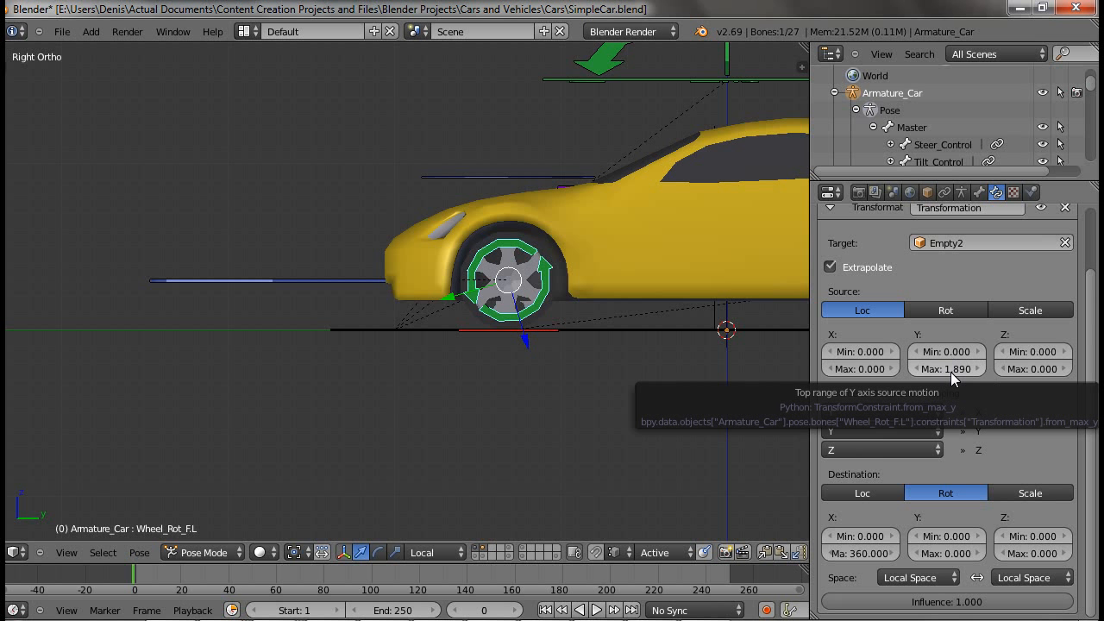
scroll(705, 276, "up", 5)
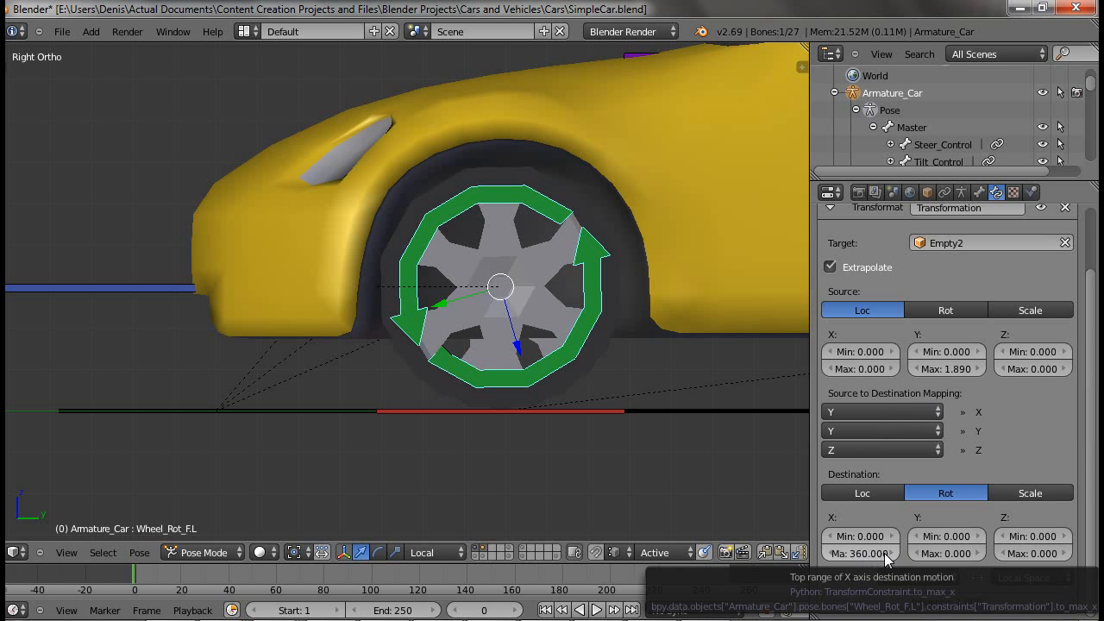
left_click(956, 370)
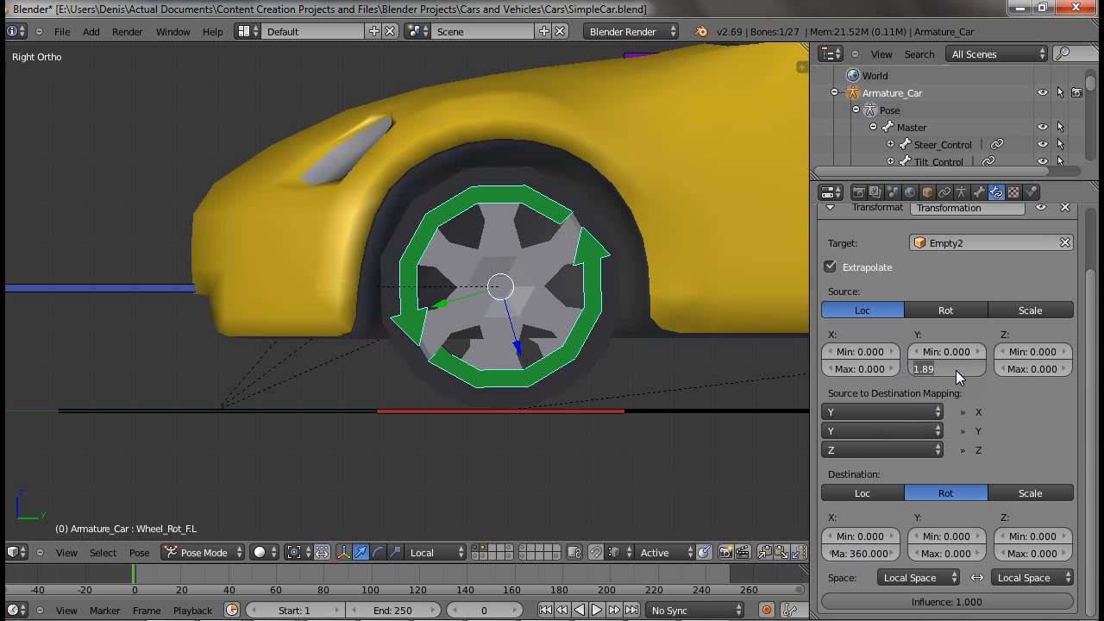
type("2")
key("Return")
scroll(622, 405, "down", 2)
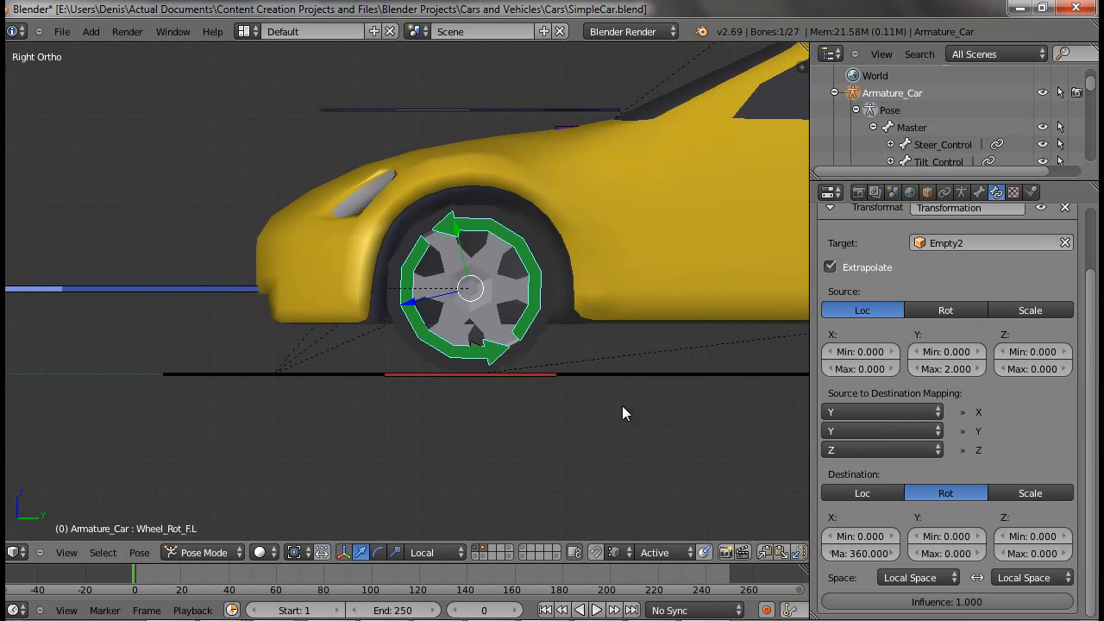
Try moving the Master bone along the global Y axis to test the wheel's rotation rate, and cancel the move.
right_click(199, 373)
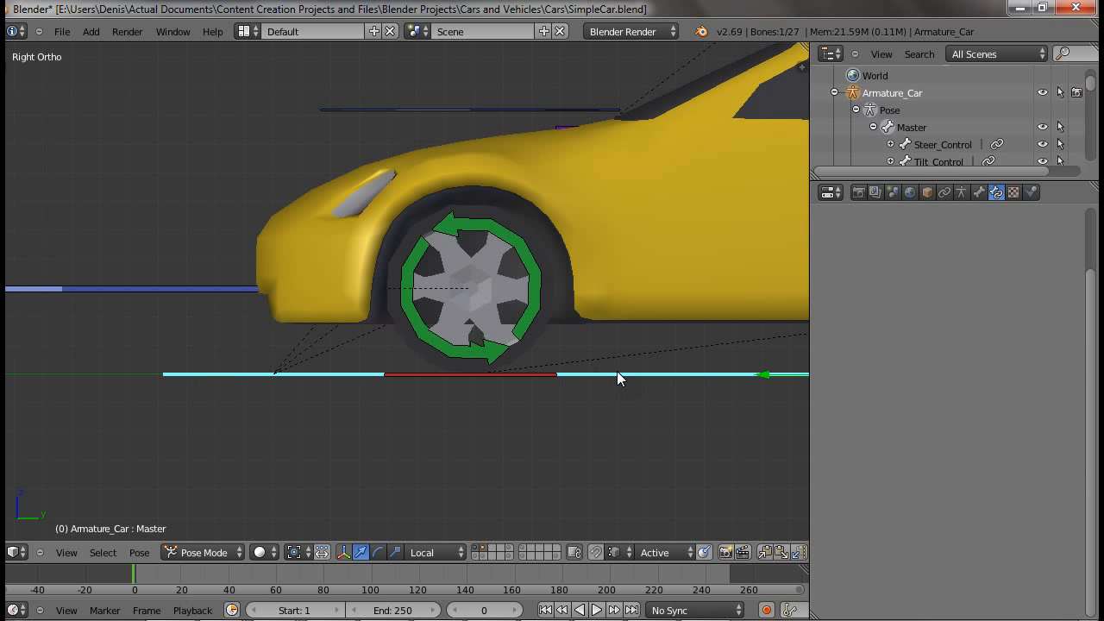
key("g")
key("y")
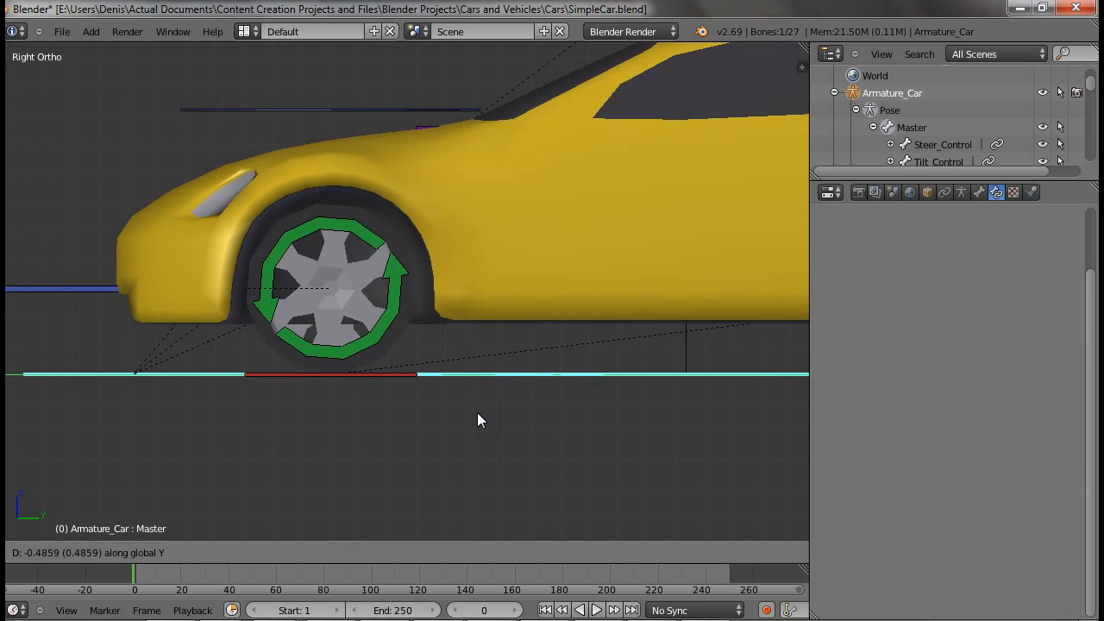
right_click(451, 368)
Set the source Y location maximum in the front-left wheel bone's Transformation constraint to 5.
right_click(507, 340)
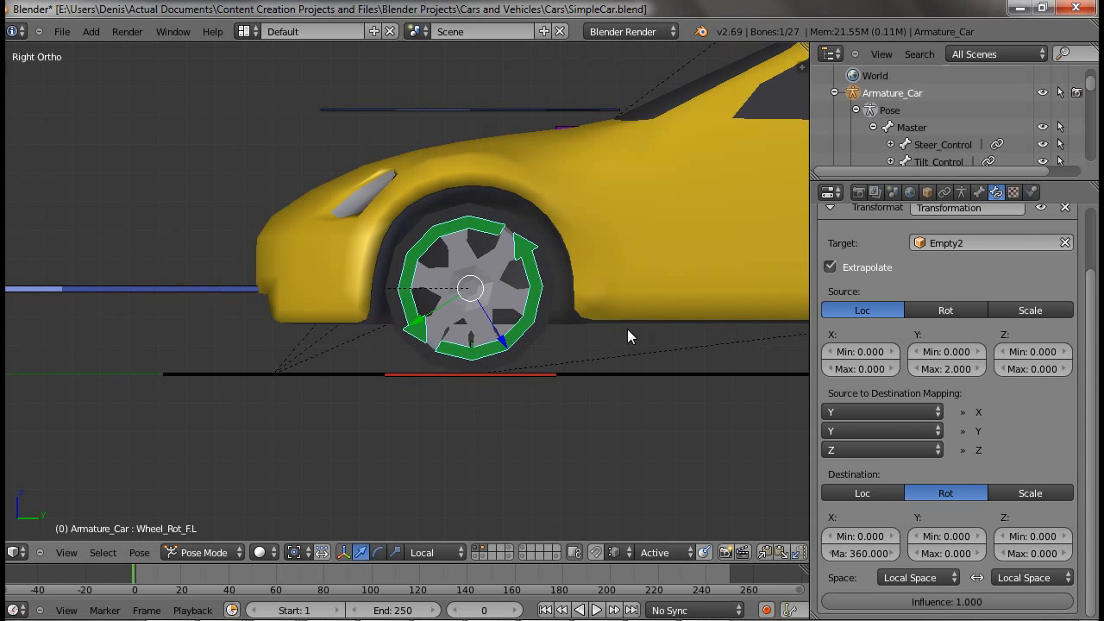
left_click(947, 369)
type("2.0")
key("Return")
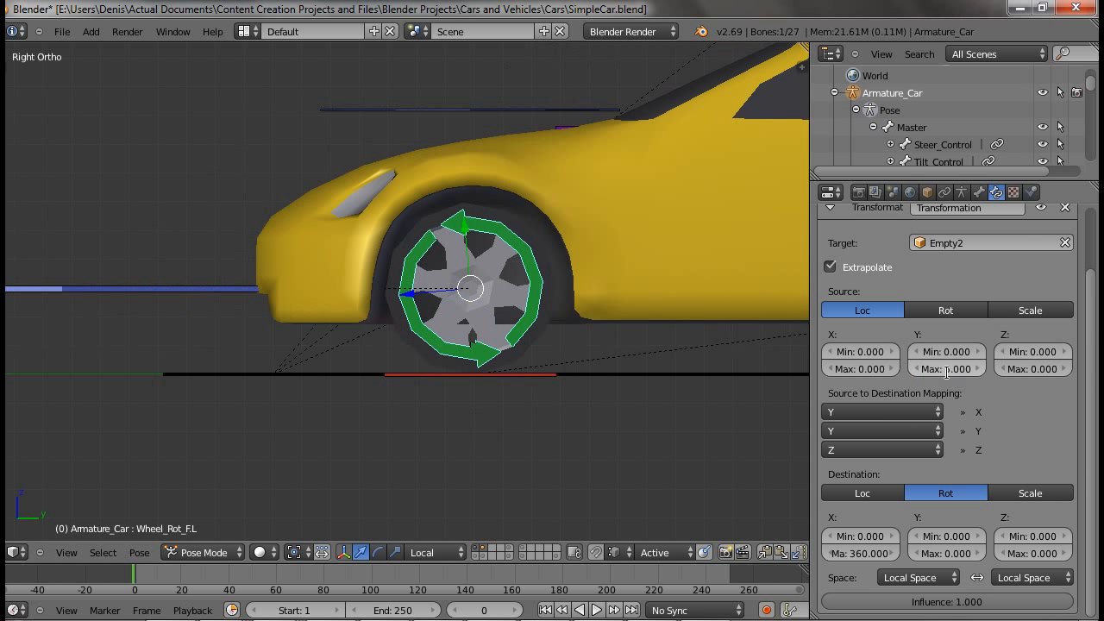
Try moving the Master bone back and forth along the global Y axis to test the wheel's slower rotation, without keeping the move.
right_click(537, 373)
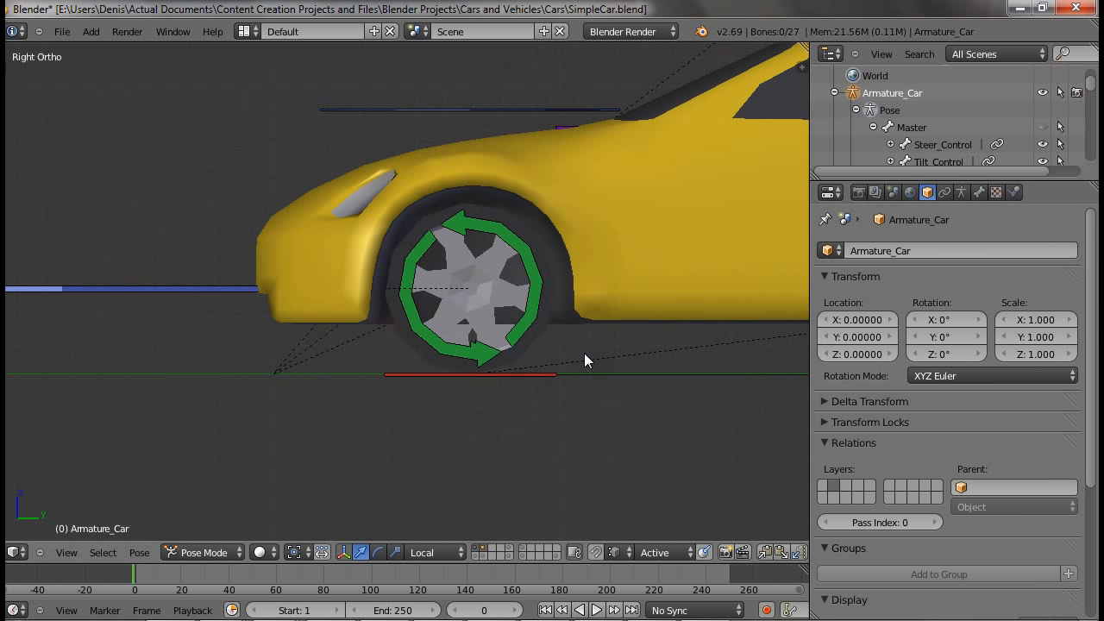
key("g")
key("y")
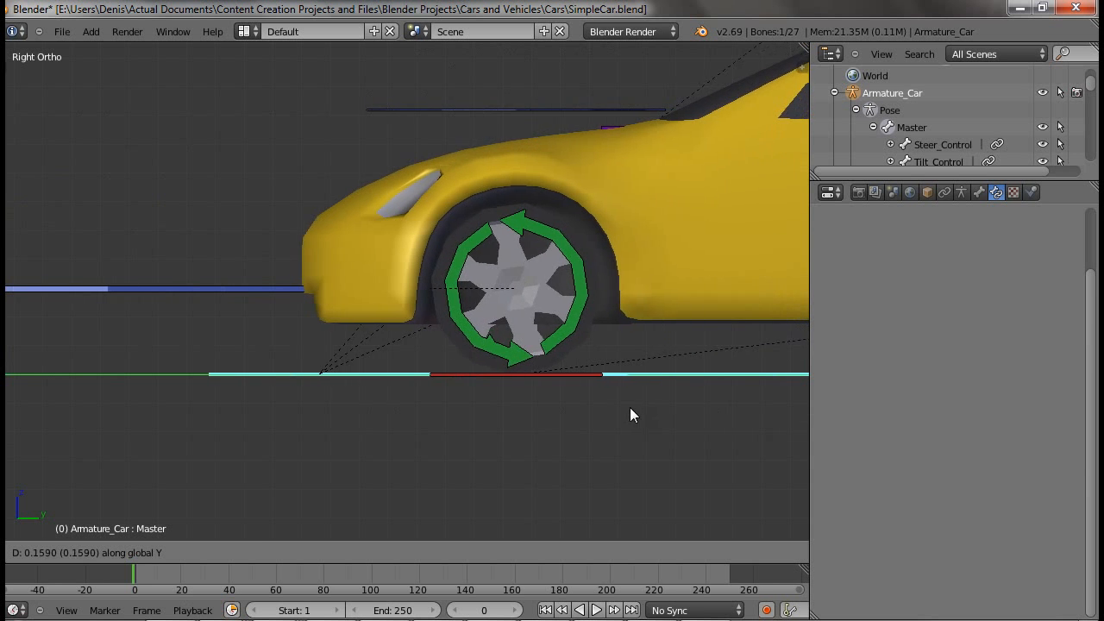
left_click(446, 412)
Set the source Y location maximum in the front-left wheel bone's Transformation constraint to 0.1.
right_click(505, 337)
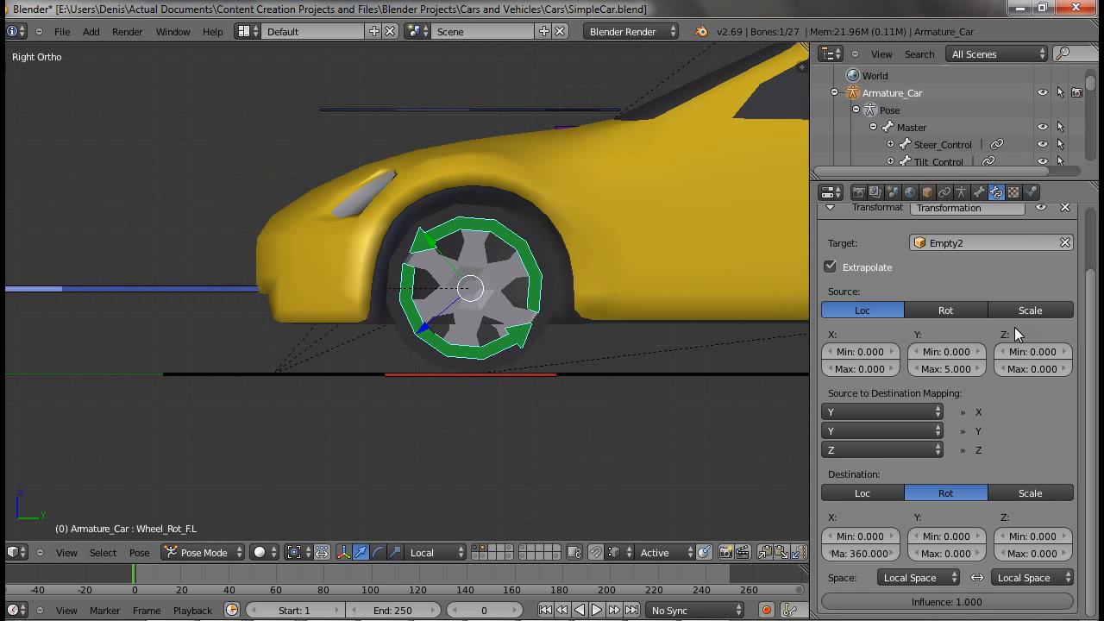
left_click(952, 368)
key("Return")
Try moving the Master bone along the global Y axis to test the wheel's faster rotation, and cancel the move.
right_click(201, 371)
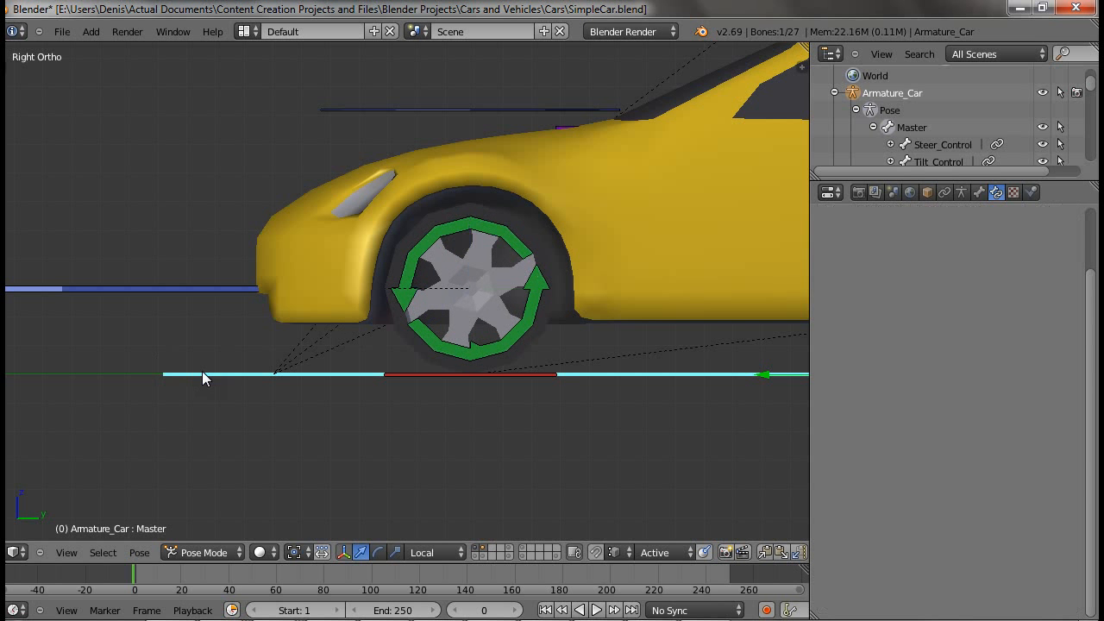
key("g")
key("y")
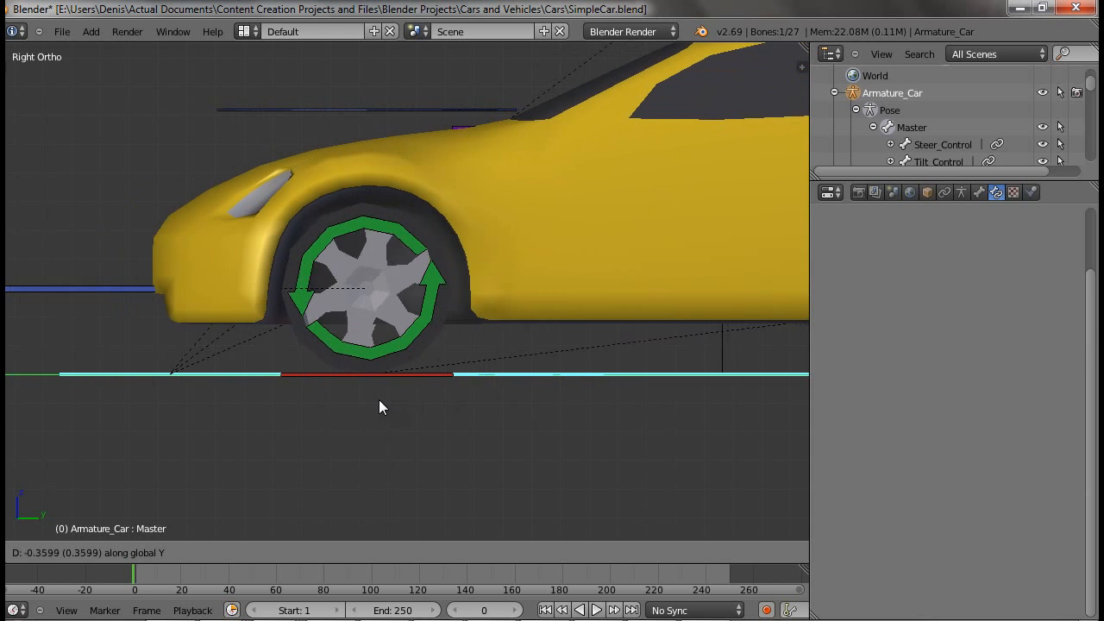
right_click(483, 371)
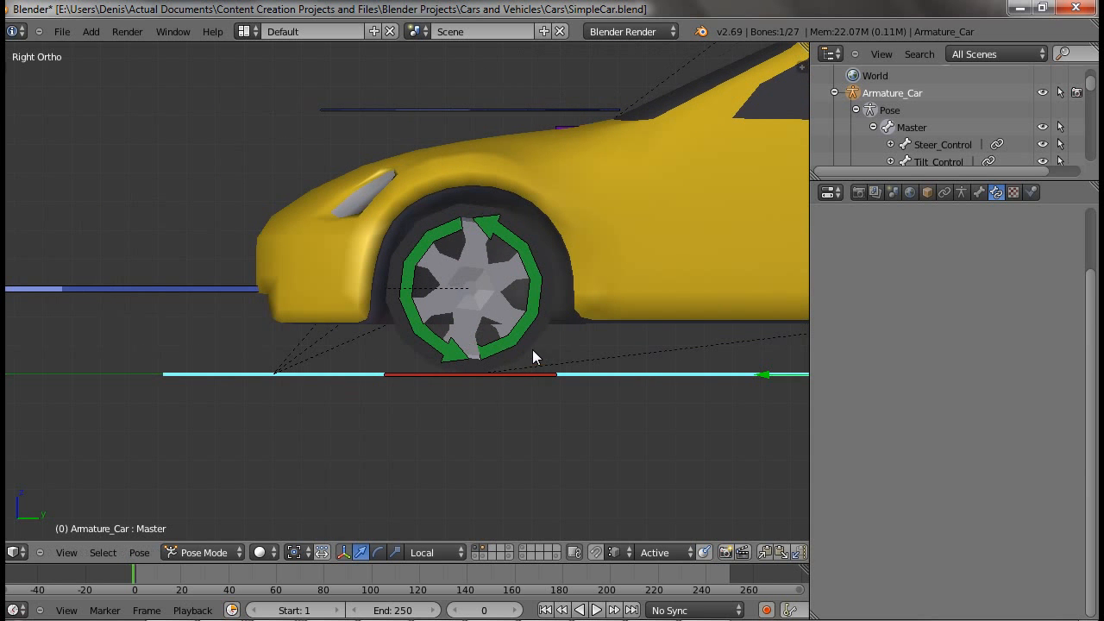
Set the source Y location maximum of the front-left wheel bone's Transformation constraint back to 1.89.
right_click(531, 348)
left_click(937, 365)
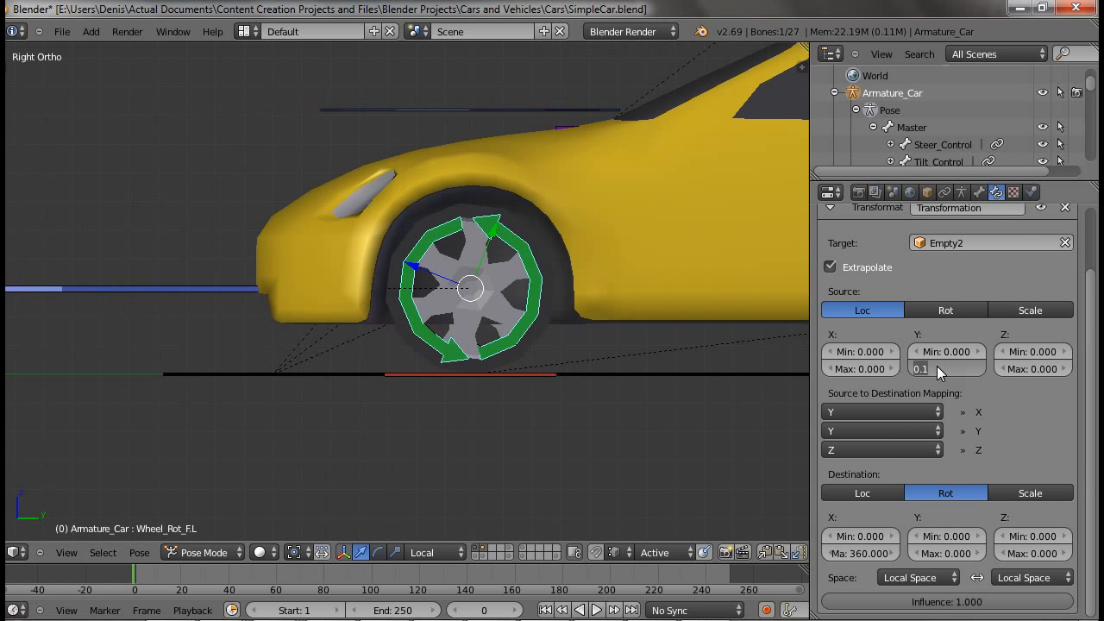
key("Return")
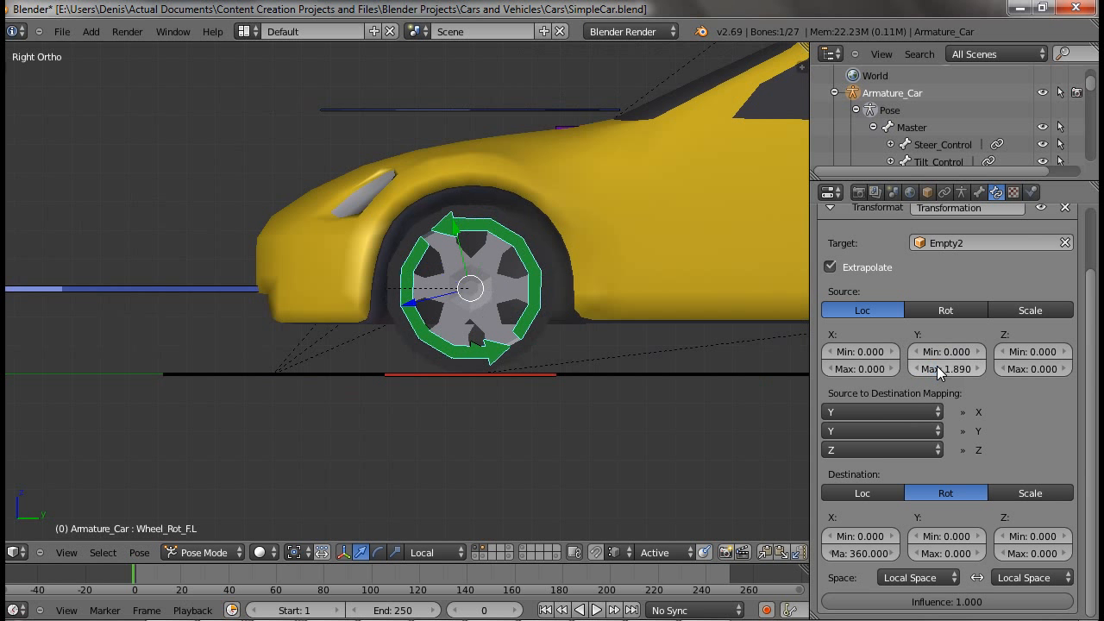
Try moving the Master bone along the global Y axis to test the wheel rotation, without keeping the move.
right_click(638, 372)
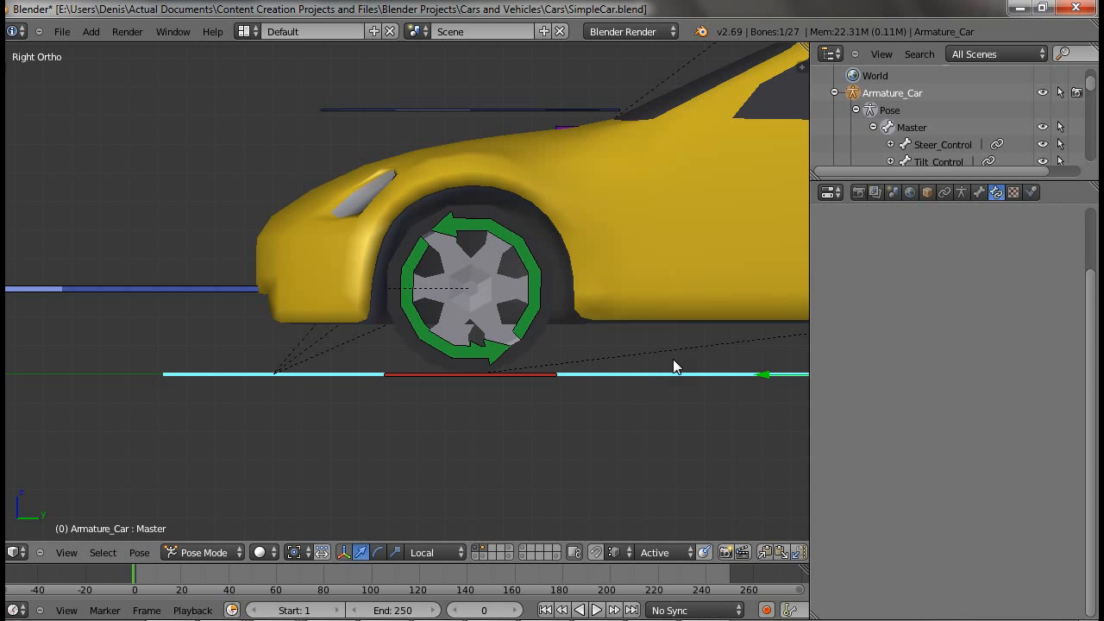
key("g")
key("y")
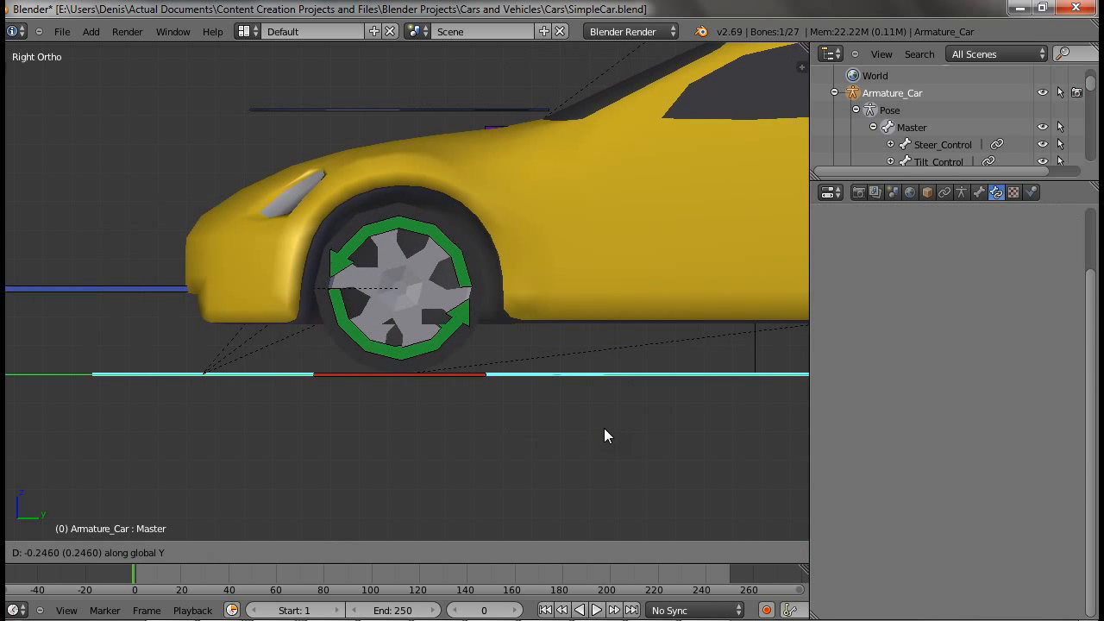
right_click(604, 426)
Switch to a perspective view of the whole car rig and show the layer containing the path curve.
scroll(603, 426, "down", 5)
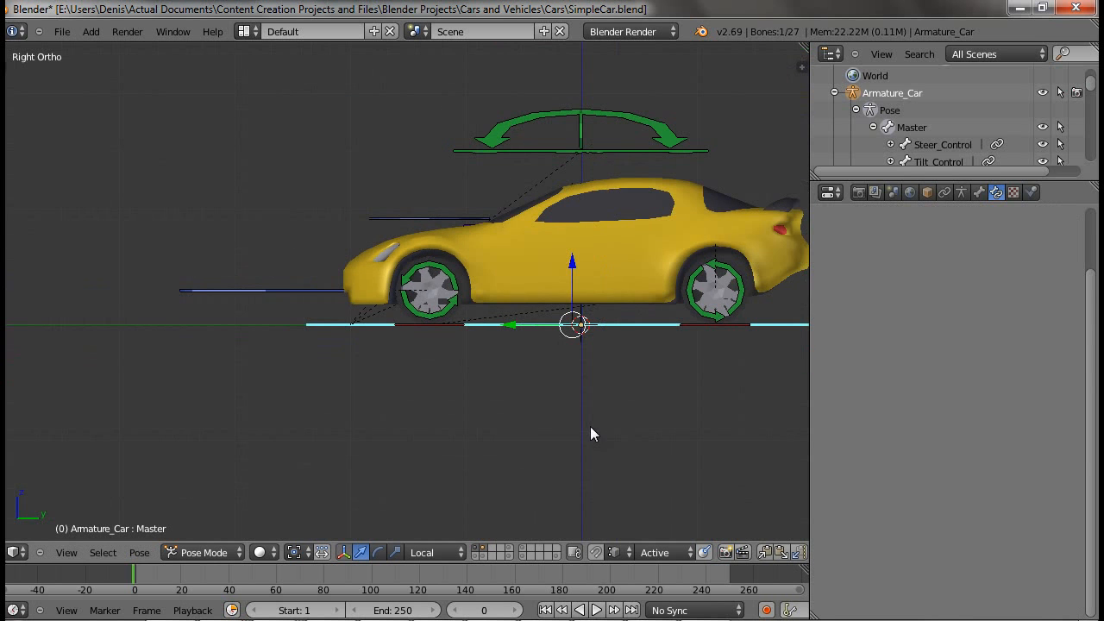
middle_click_drag(488, 320, 574, 284)
key("KP_5")
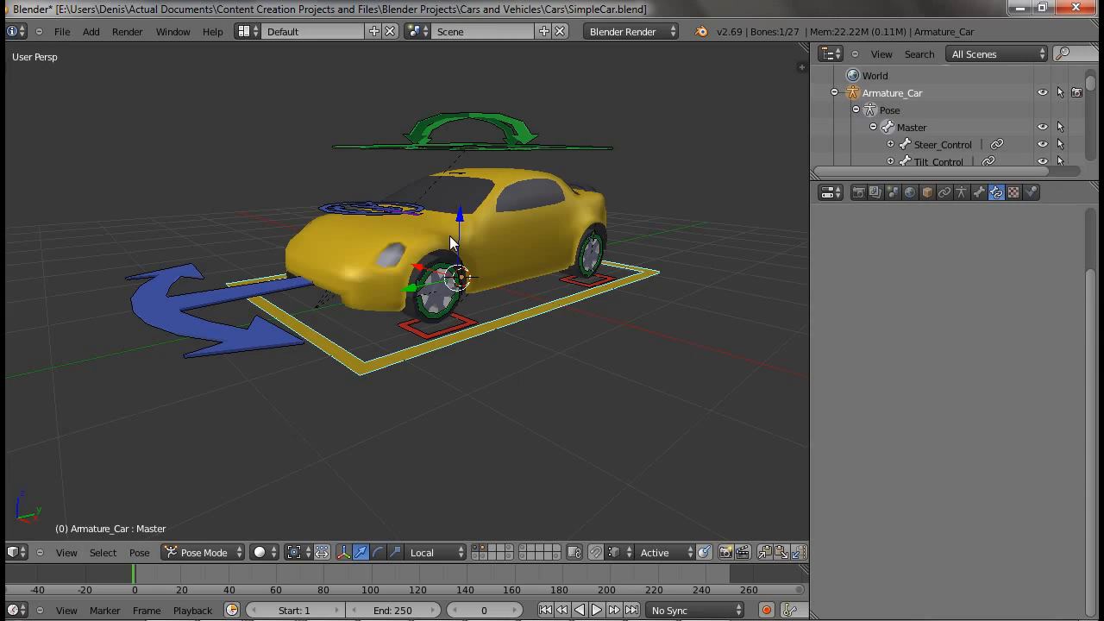
middle_click_drag(451, 242, 598, 349)
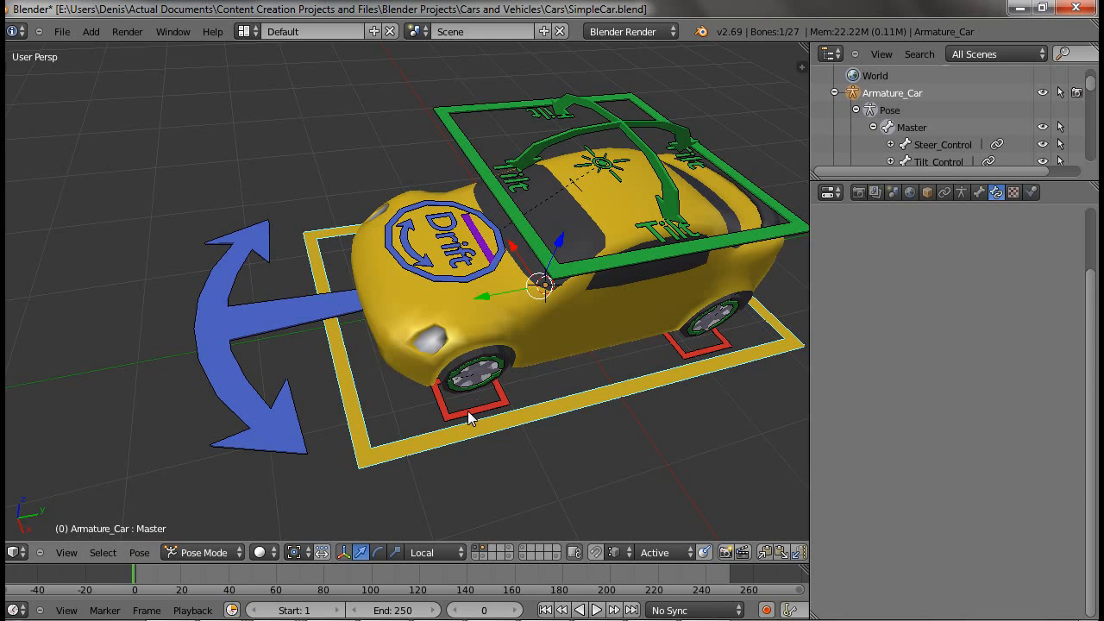
middle_click_drag(476, 397, 561, 331)
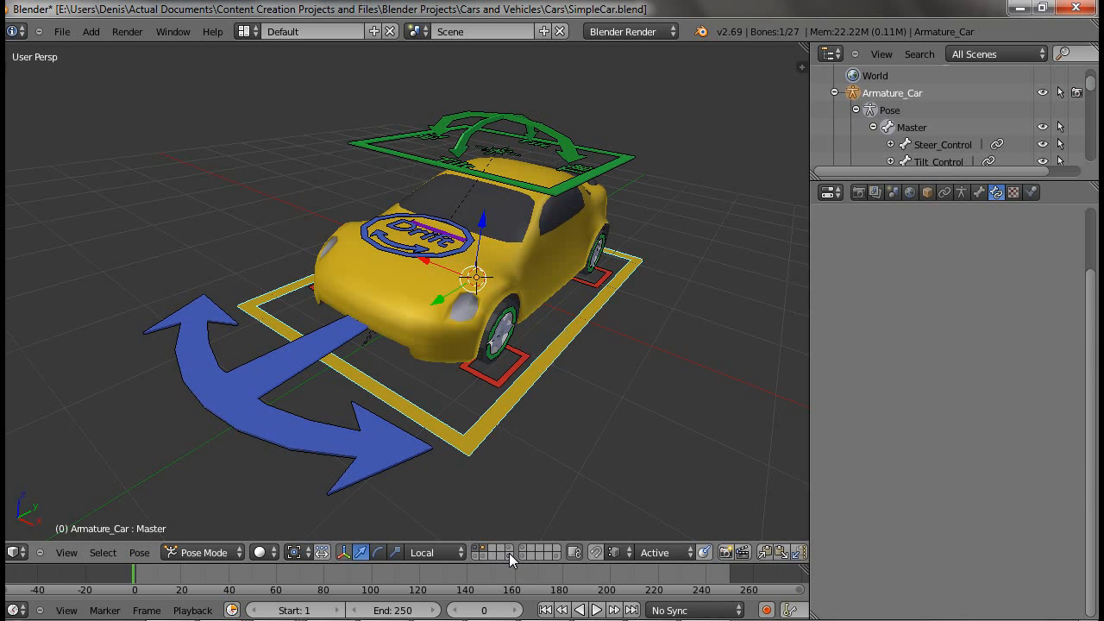
scroll(511, 449, "down", 8)
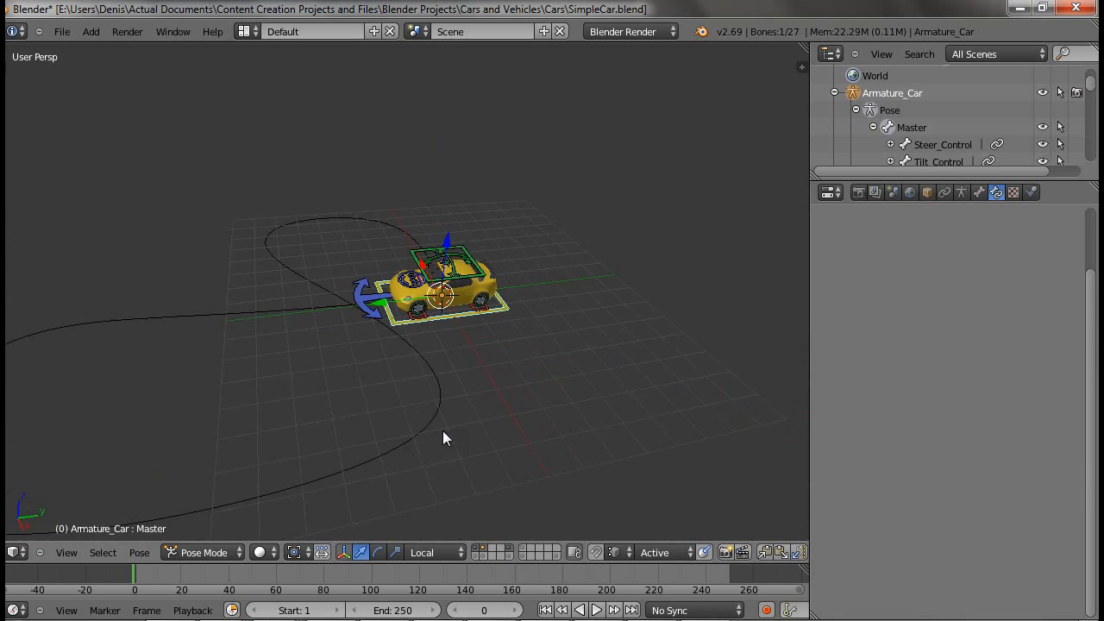
middle_click_drag(443, 431, 405, 428)
Add a Follow Path constraint to the Master bone targeting NurbsPath, with forward axis -Y and Follow Curve enabled.
right_click(311, 295)
right_click(504, 316)
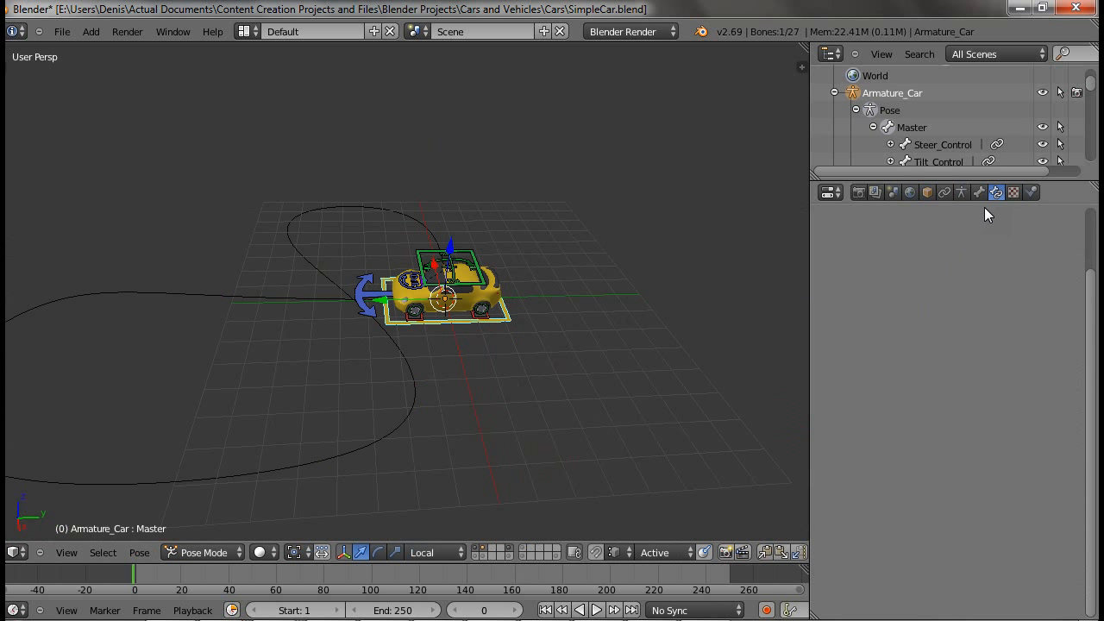
left_click(964, 249)
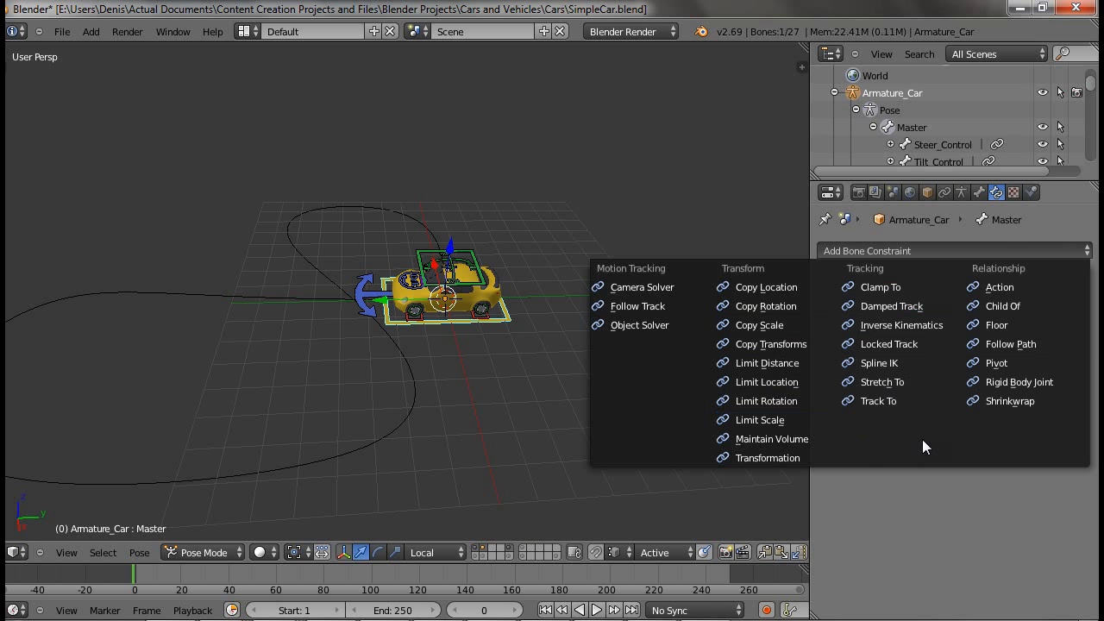
left_click(1036, 346)
left_click(957, 314)
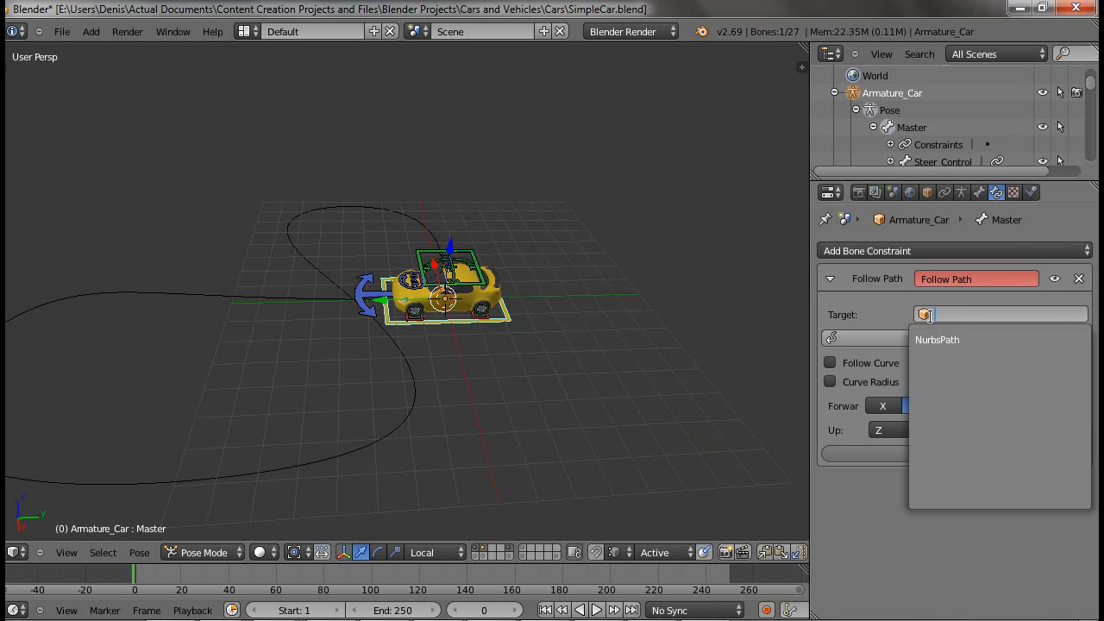
left_click(945, 335)
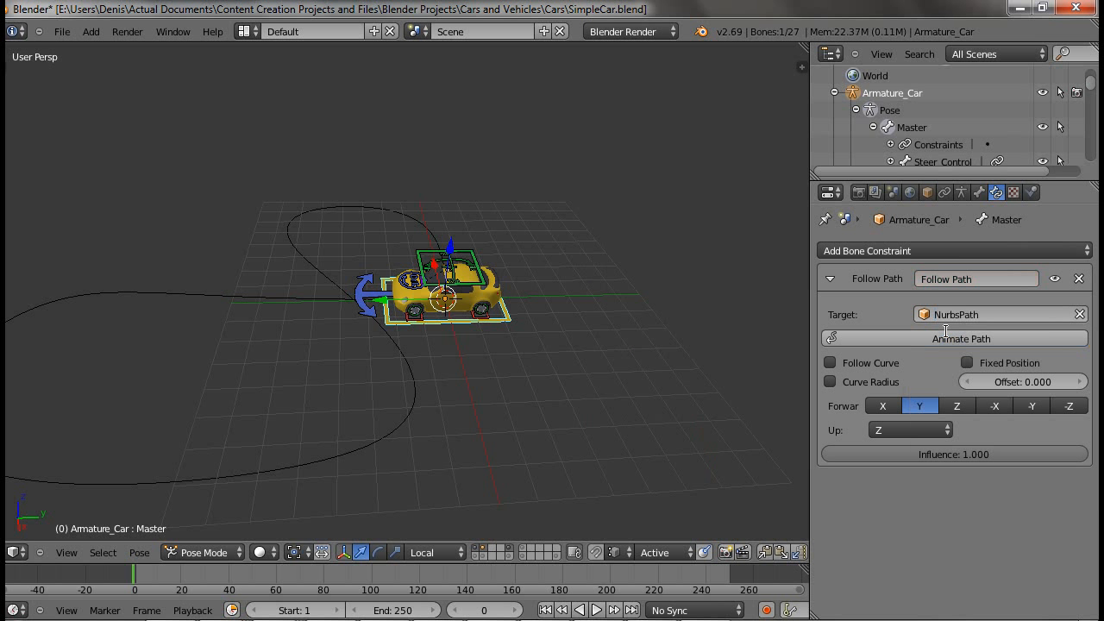
left_click(1030, 406)
left_click(830, 362)
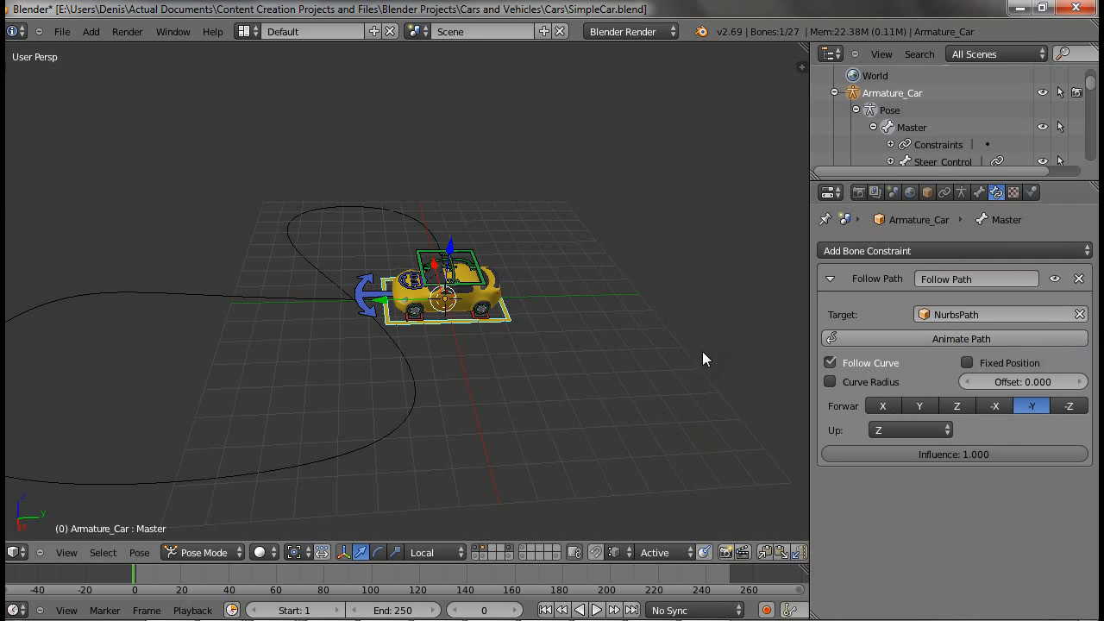
Preview the car following the path, first from a free perspective view and again through the camera.
key("alt+a")
middle_click_drag(327, 322, 500, 285)
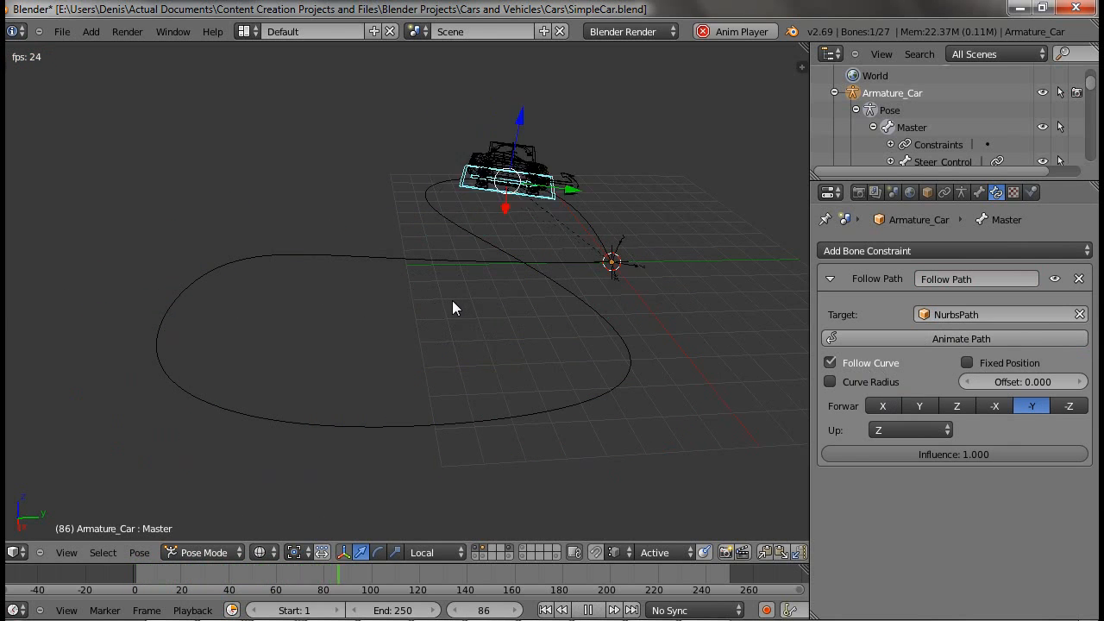
key("z")
key("Escape")
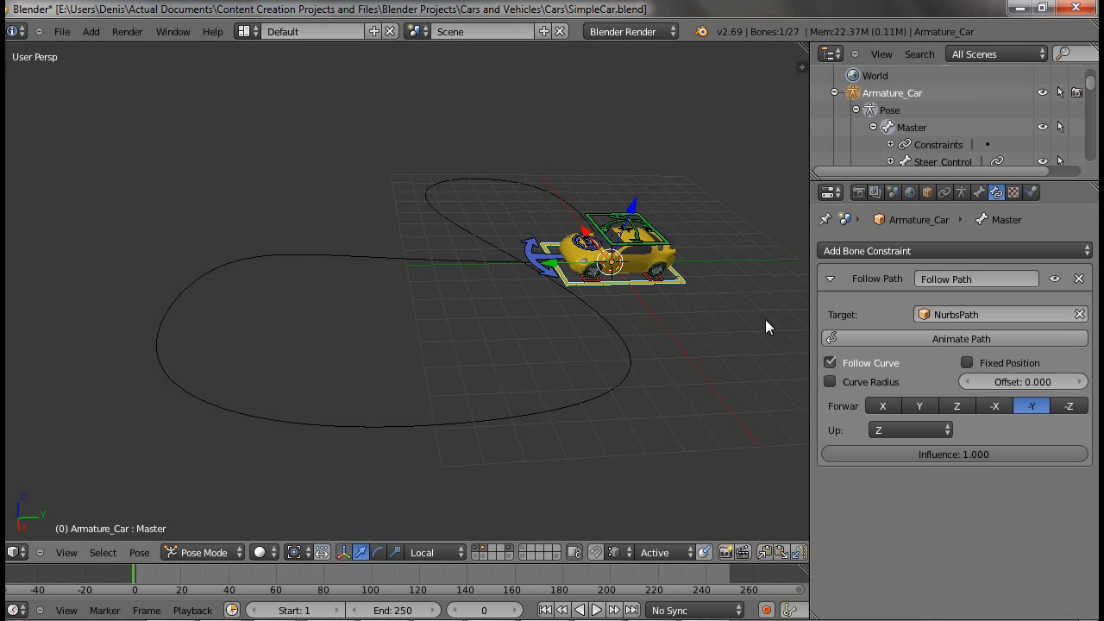
key("KP_0")
key("alt+a")
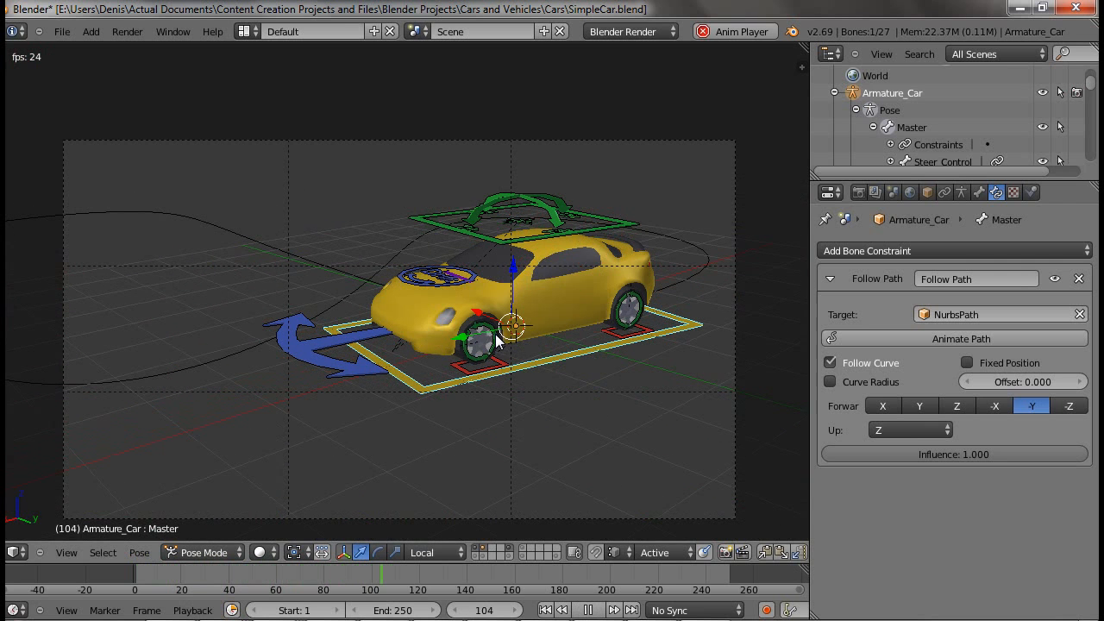
key("Escape")
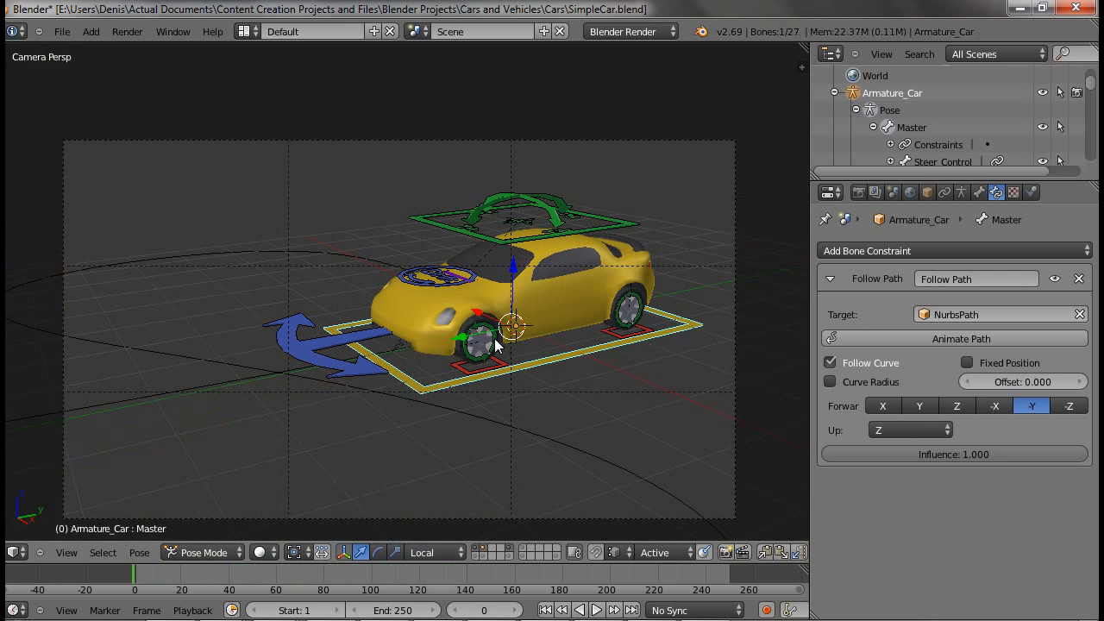
Set the NurbsPath curve's path animation length to 300 frames and play the animation.
right_click(505, 421)
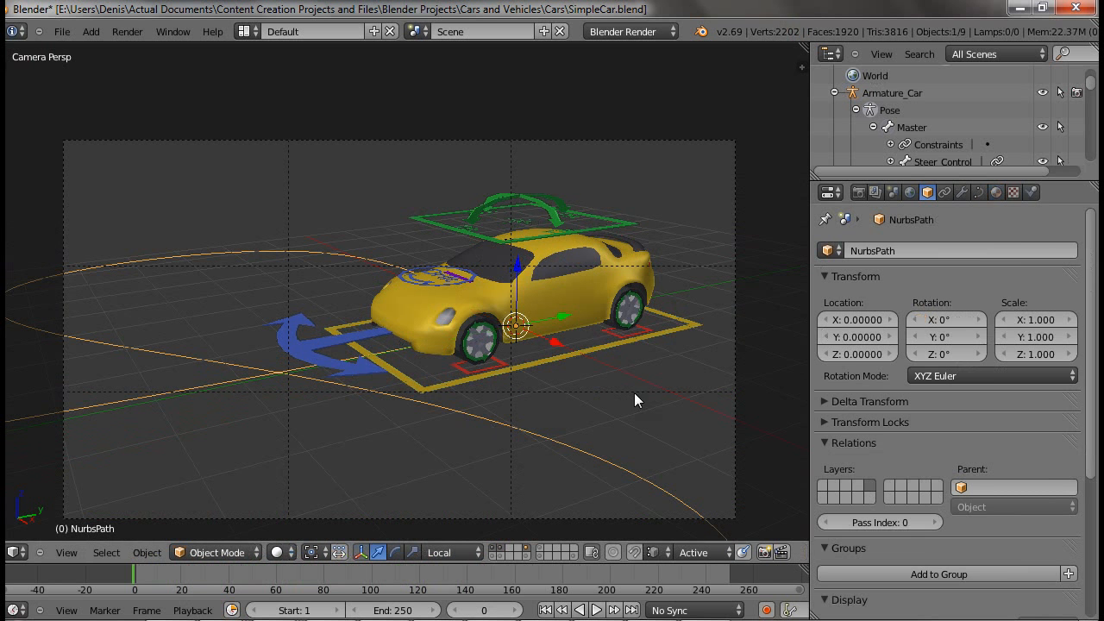
left_click(978, 192)
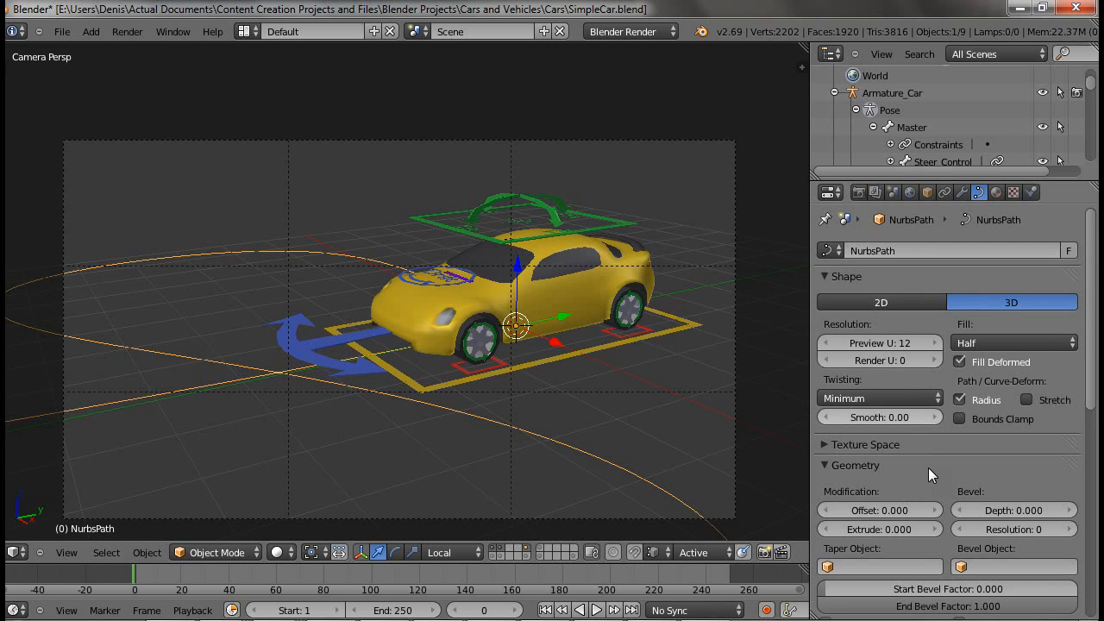
scroll(932, 492, "down", 5)
left_click(933, 502)
type("3")
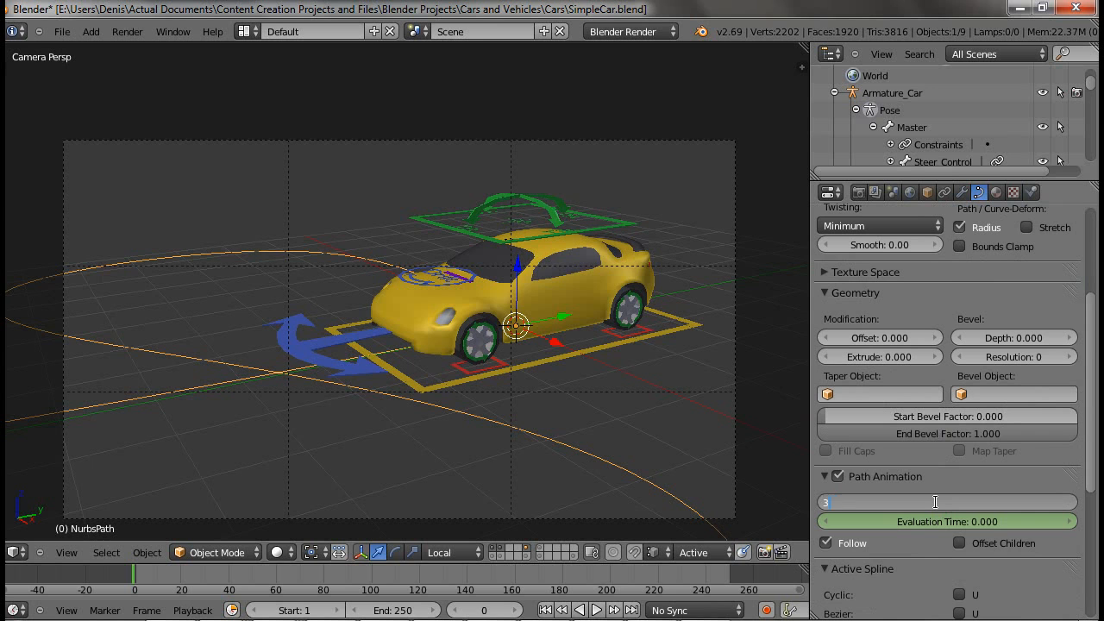
type("00")
key("Return")
key("alt+a")
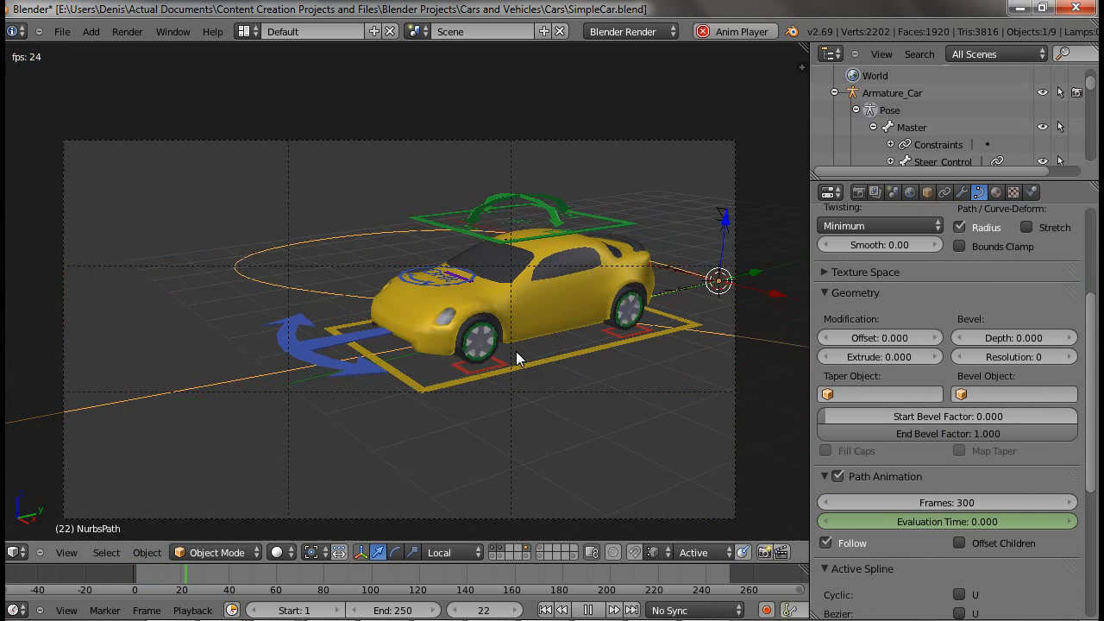
Try moving the Tilt_Control bone freely and along the global X axis during playback, and cancel the move.
right_click(482, 355)
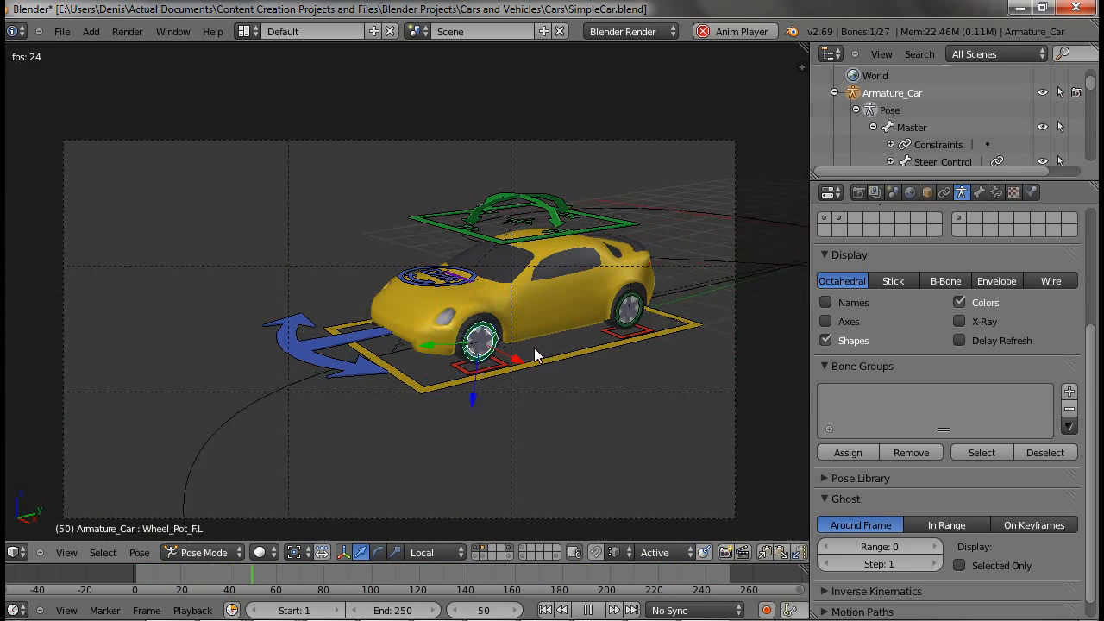
right_click(526, 218)
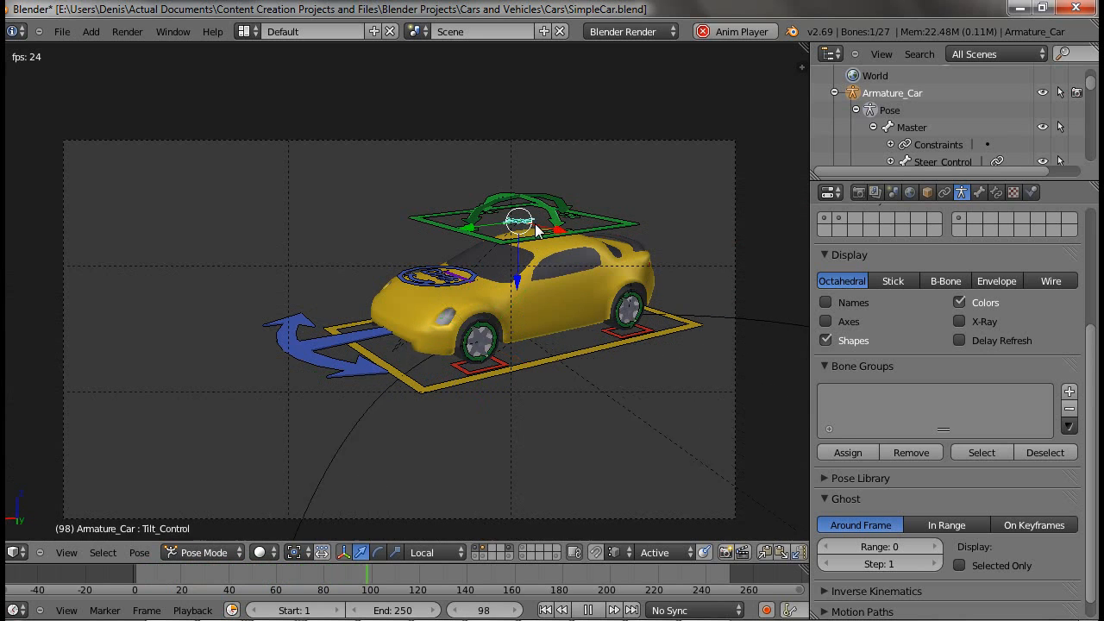
key("g")
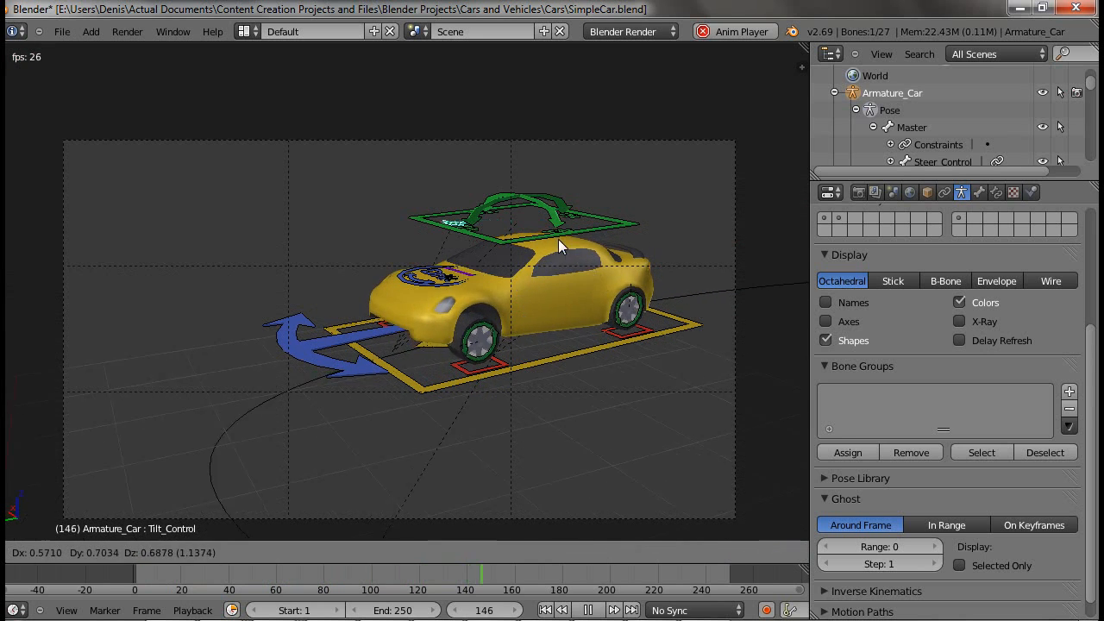
key("x")
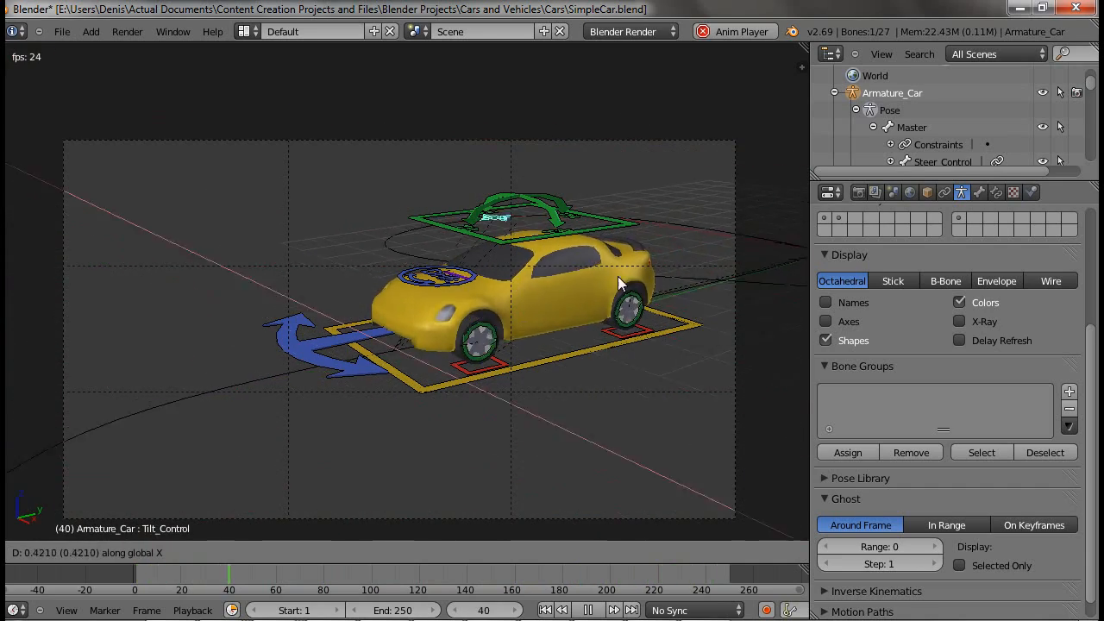
right_click(574, 244)
Try rotating the Steer_Control bone about the global Z axis during playback, without keeping the rotation.
right_click(320, 356)
key("r")
key("z")
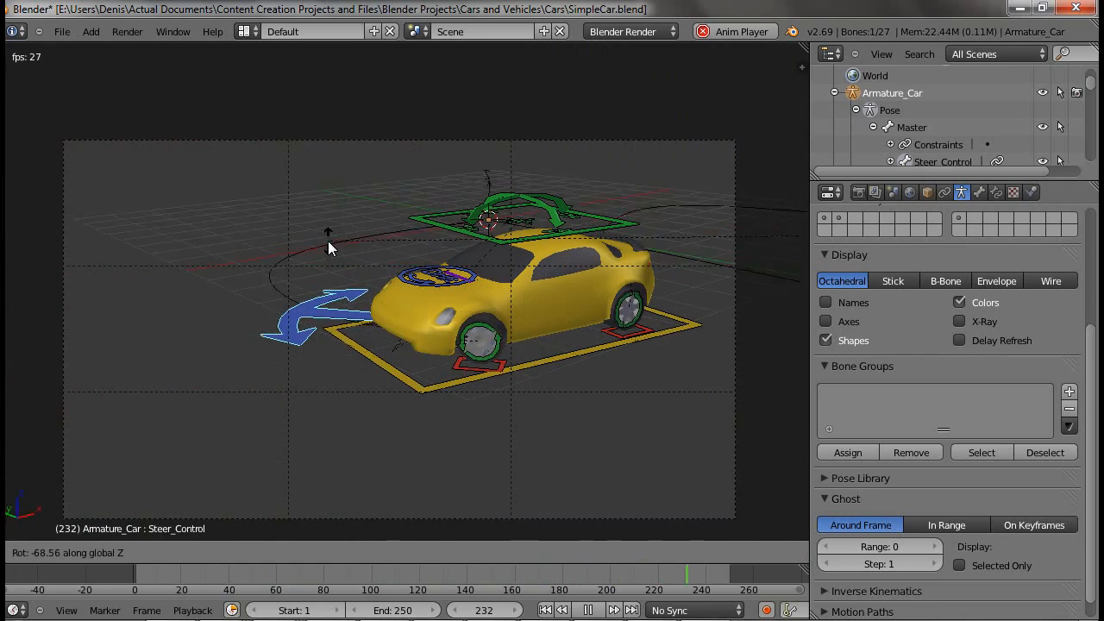
left_click(333, 394)
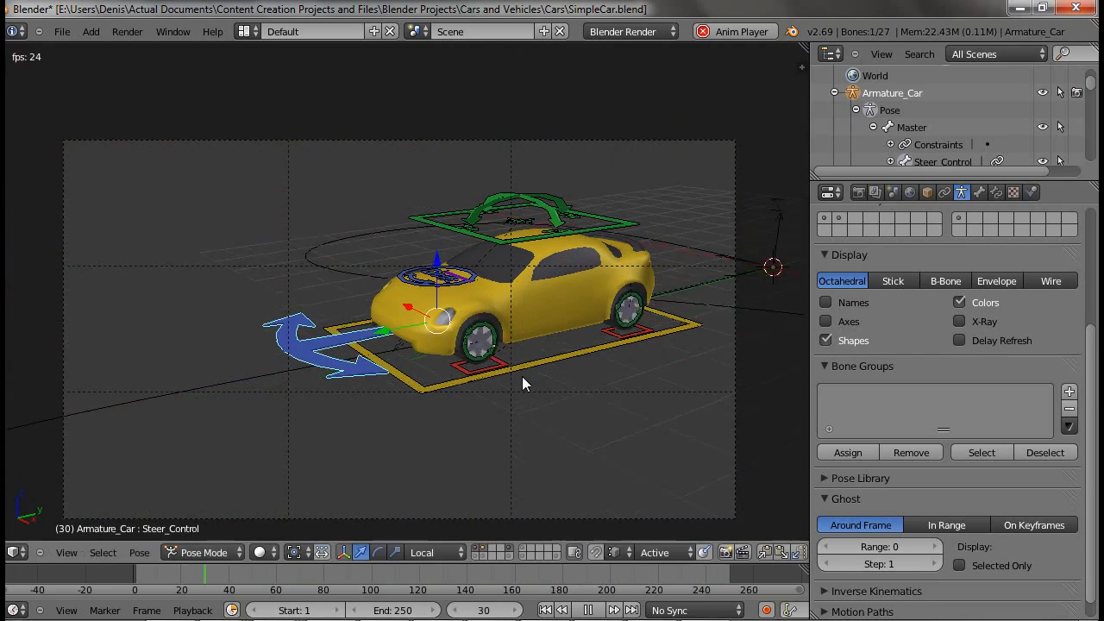
Examine the car driving along the whole path from outside the camera while the animation plays.
key("z")
key("z")
middle_click_drag(521, 368, 503, 309)
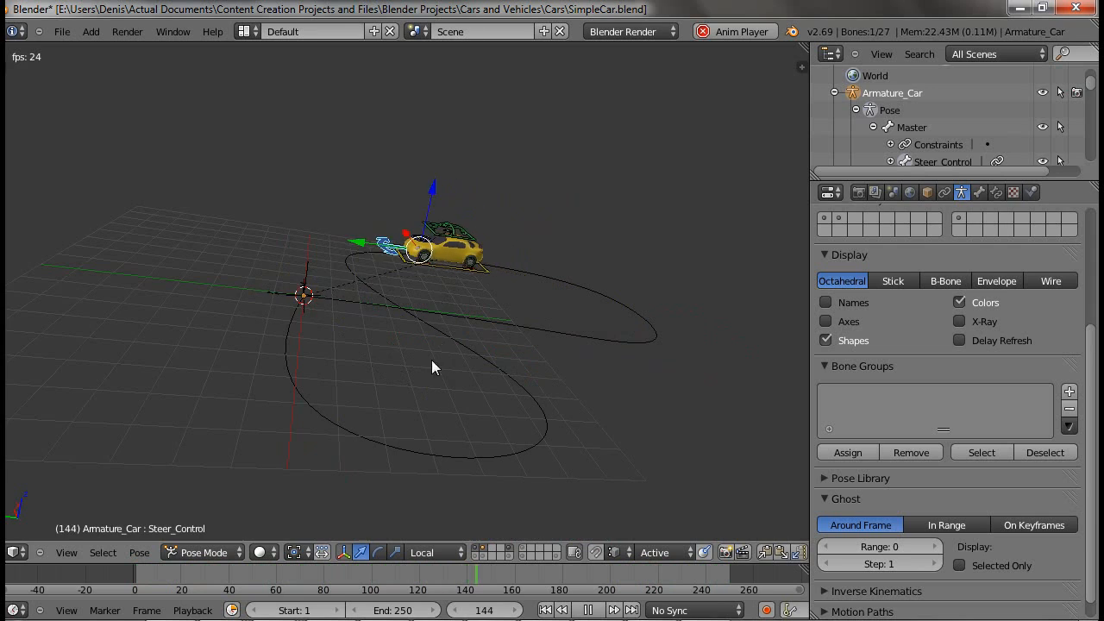
middle_click_drag(431, 360, 413, 257)
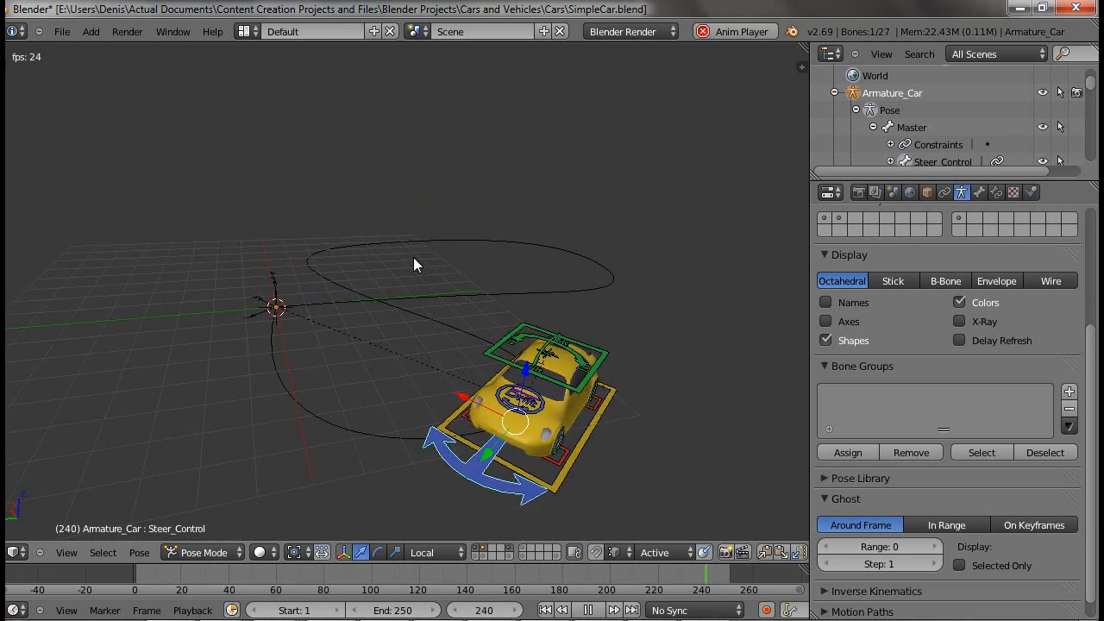